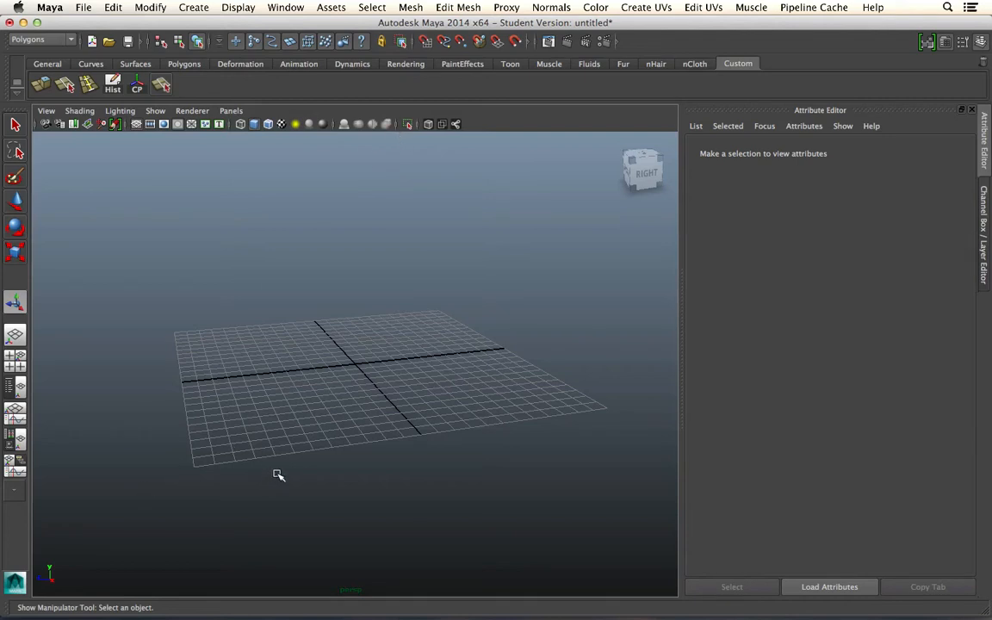
- Reset the NURBS sphere creation tool's settings to their defaults and close the settings
{"action": "left_click", "coordinate": [179, 64]}
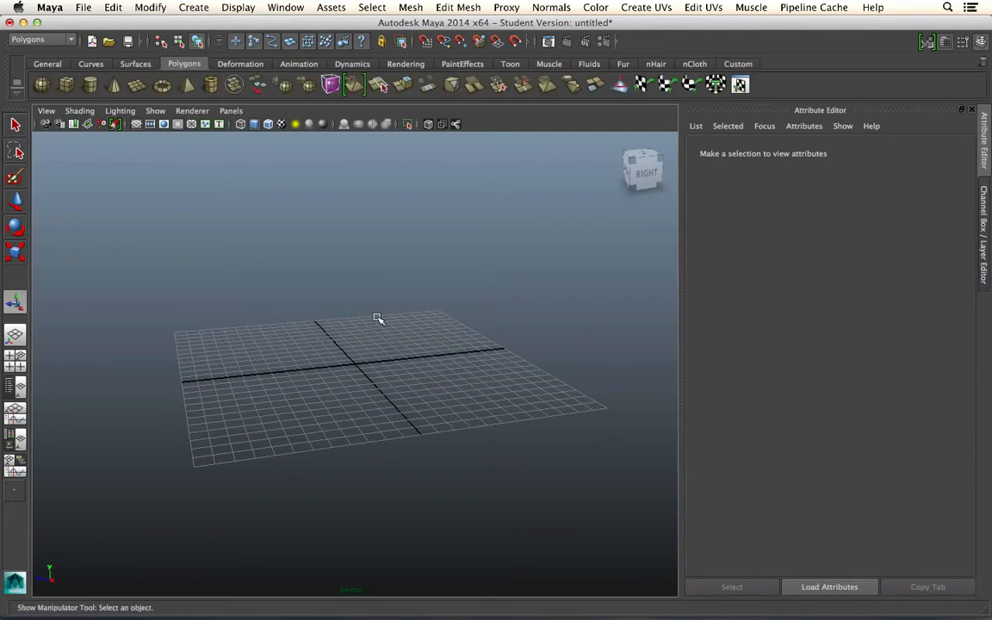
{"action": "left_click", "coordinate": [195, 7]}
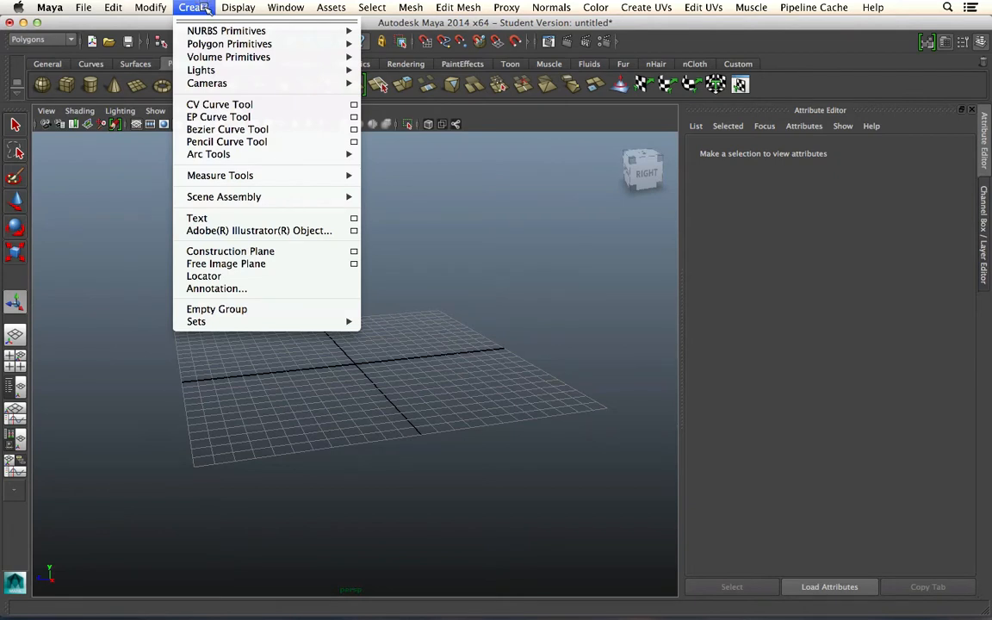
{"action": "mouse_move", "coordinate": [206, 28]}
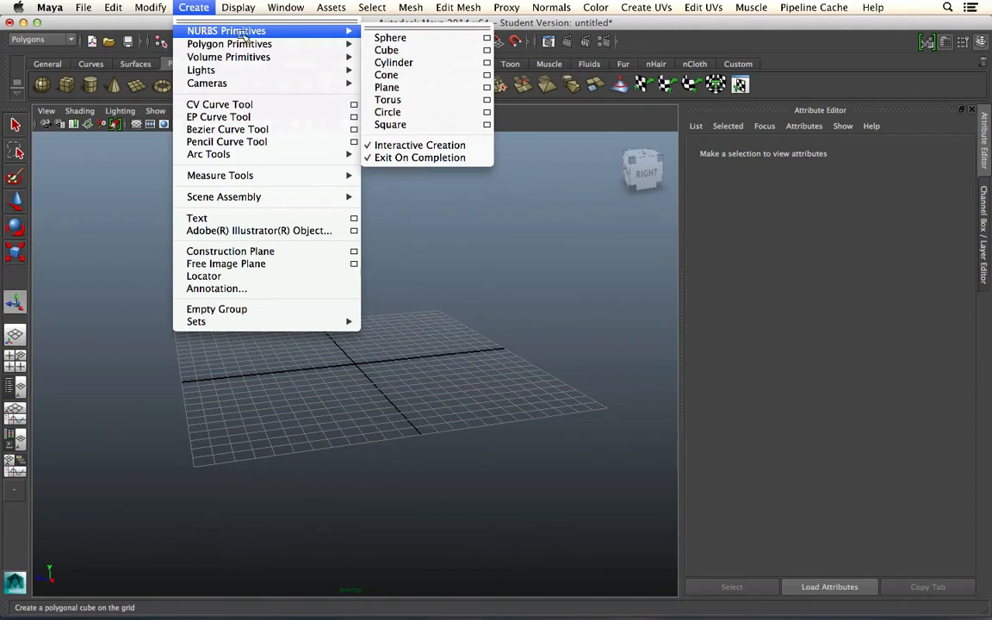
{"action": "mouse_move", "coordinate": [252, 44]}
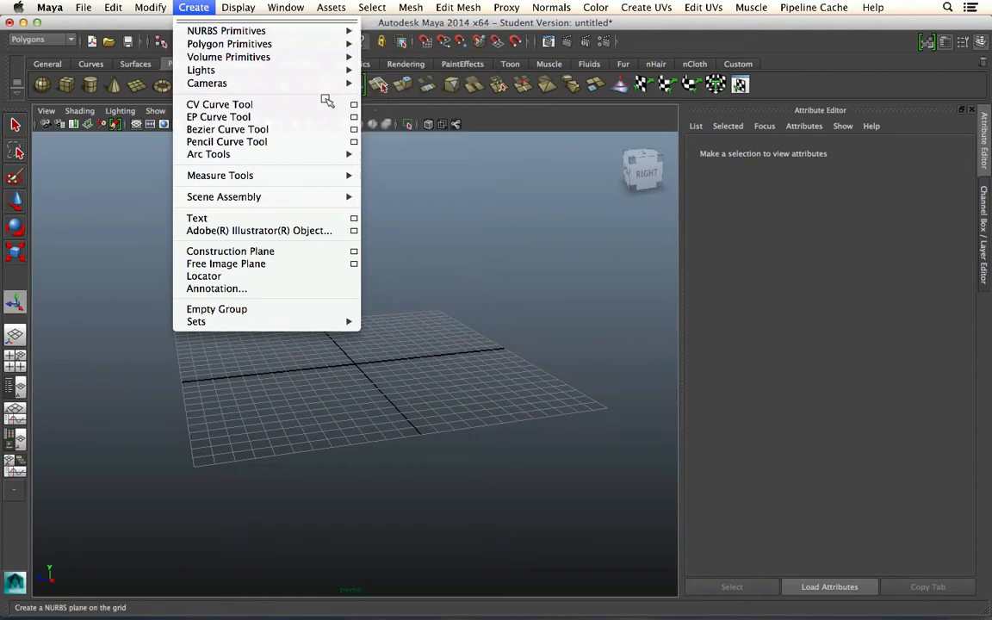
{"action": "mouse_move", "coordinate": [349, 33]}
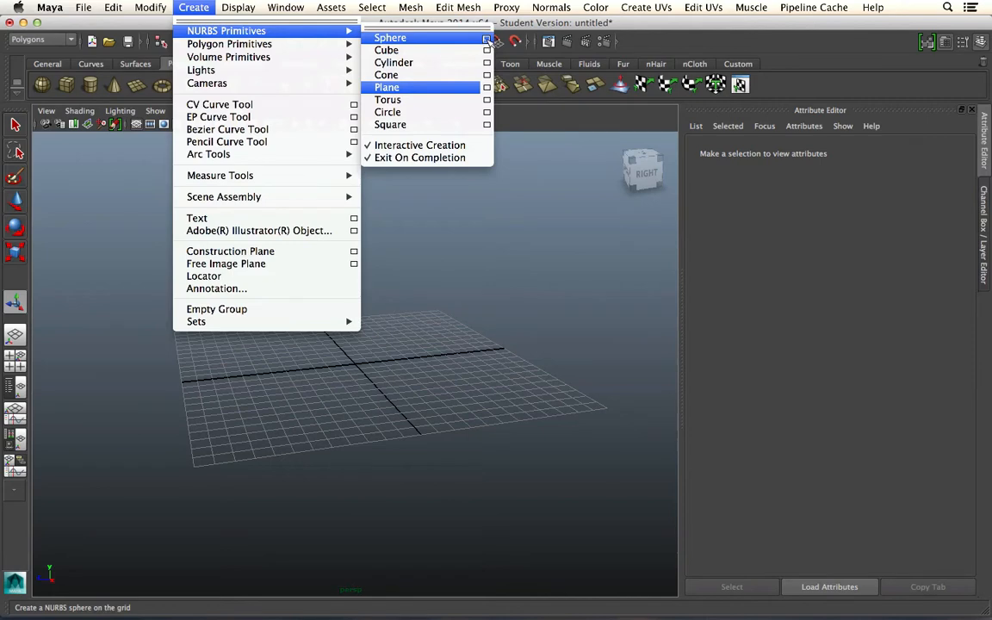
{"action": "left_click", "coordinate": [487, 39]}
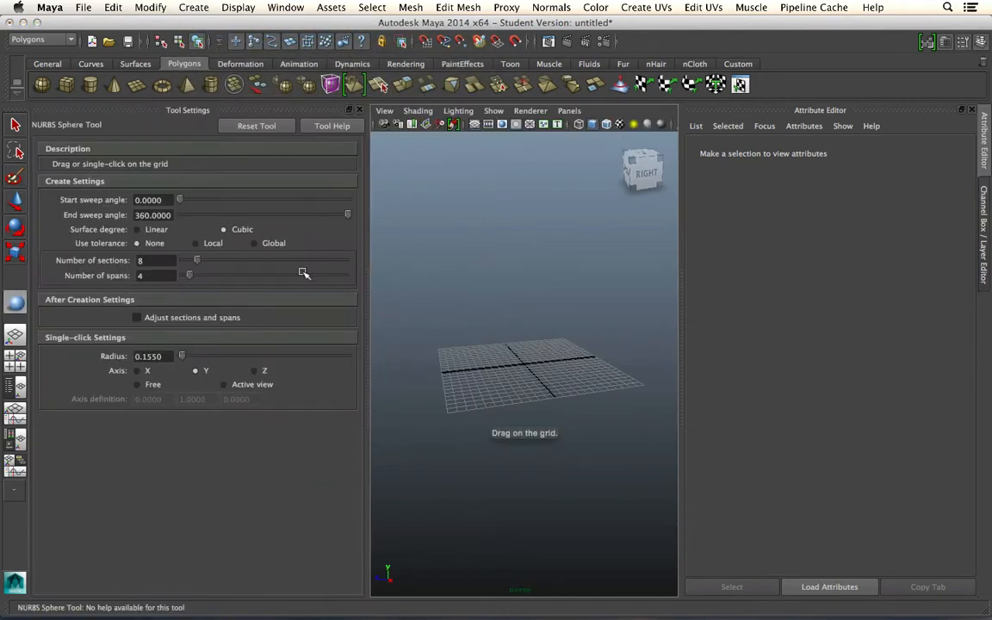
{"action": "left_click", "coordinate": [261, 126]}
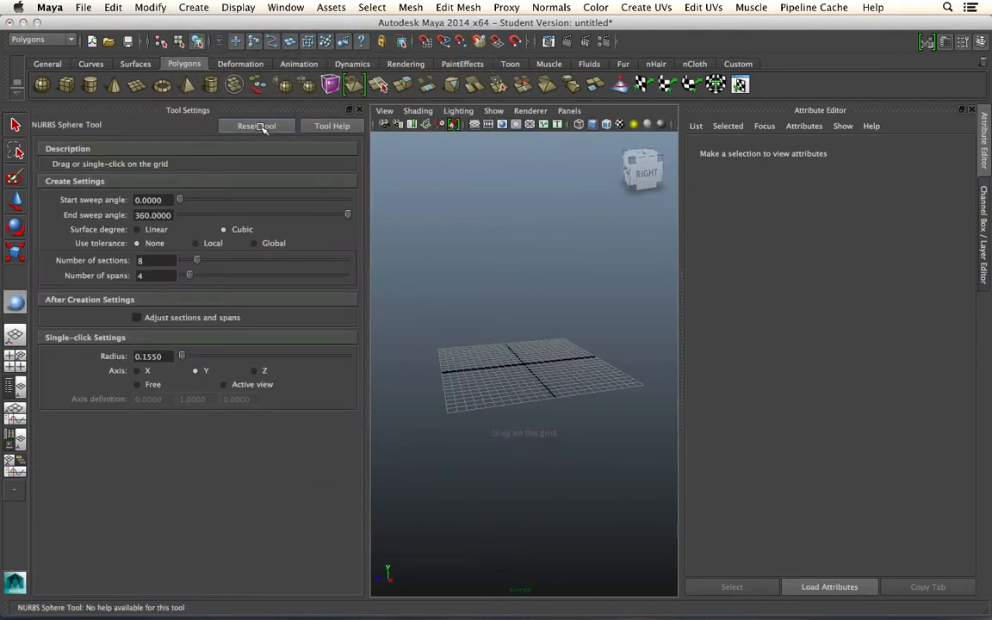
{"action": "left_click", "coordinate": [359, 110]}
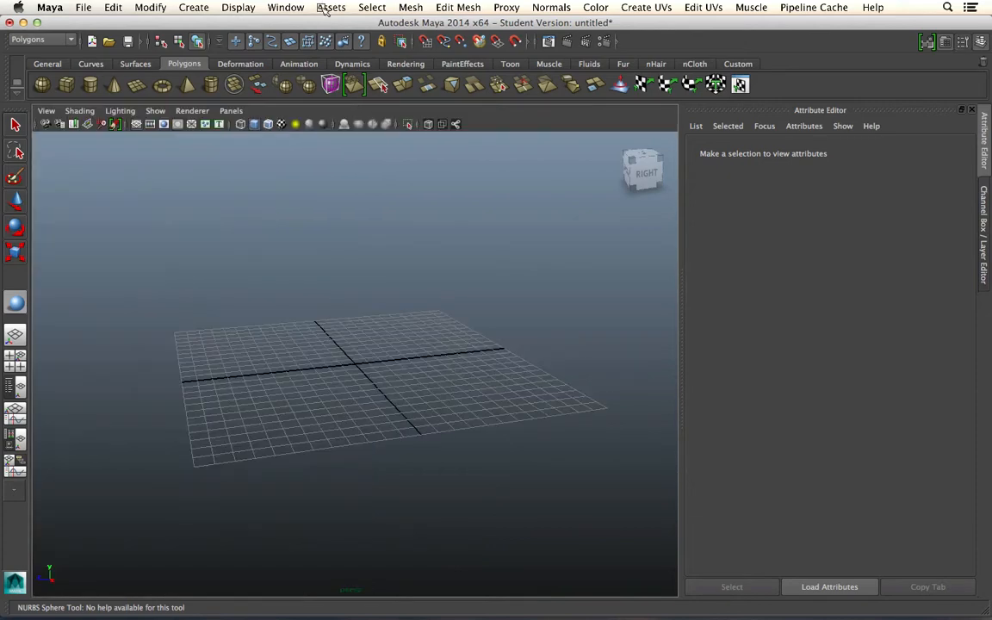
- Draw a NURBS sphere at the positive Z end of the grid, centred at about X -0.6, Y 2.6, Z 10.2
{"action": "left_click", "coordinate": [194, 7]}
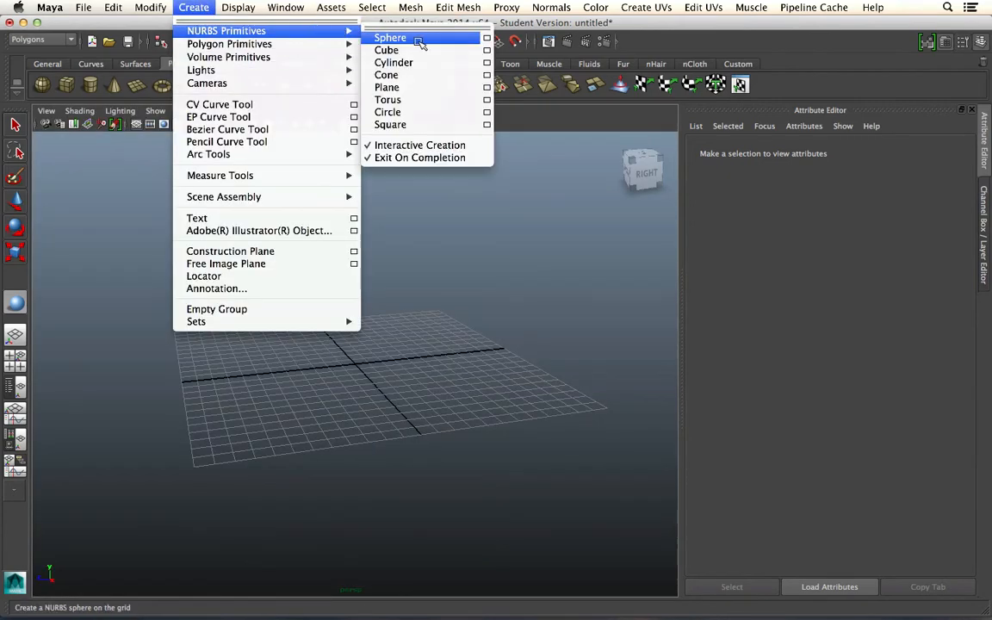
{"action": "left_click", "coordinate": [390, 38]}
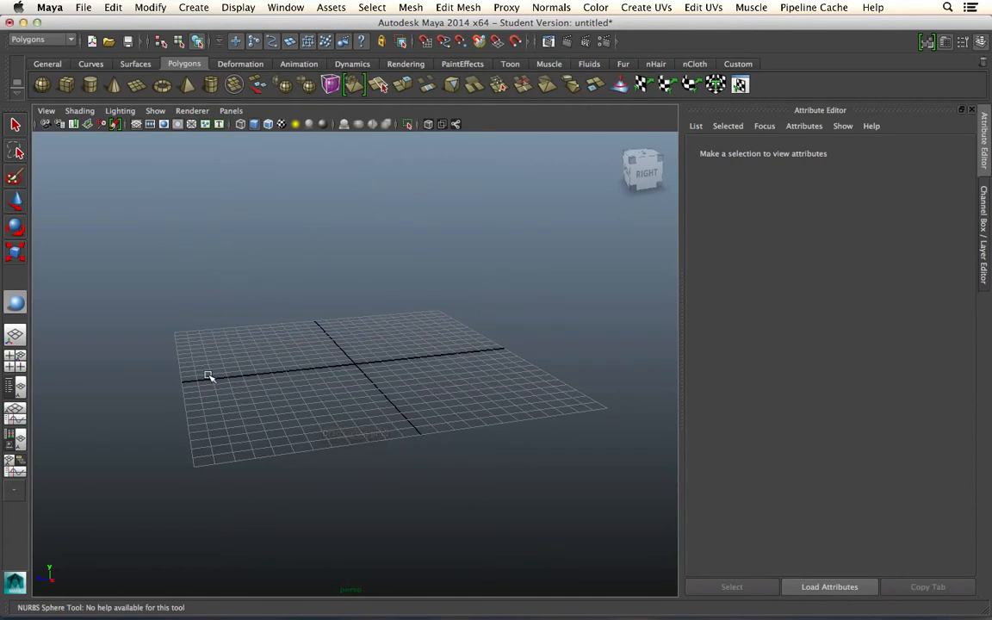
{"action": "left_click_drag", "start_coordinate": [208, 376], "coordinate": [237, 391]}
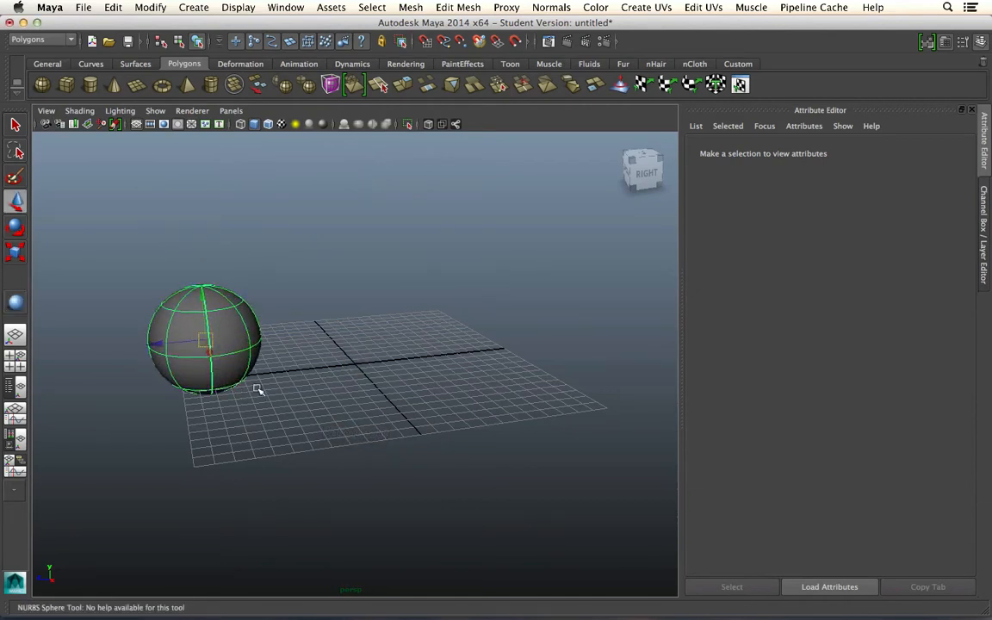
{"action": "left_click_drag", "start_coordinate": [312, 397], "coordinate": [357, 377], "text": "alt"}
{"action": "left_click_drag", "start_coordinate": [416, 401], "coordinate": [365, 408], "text": "alt"}
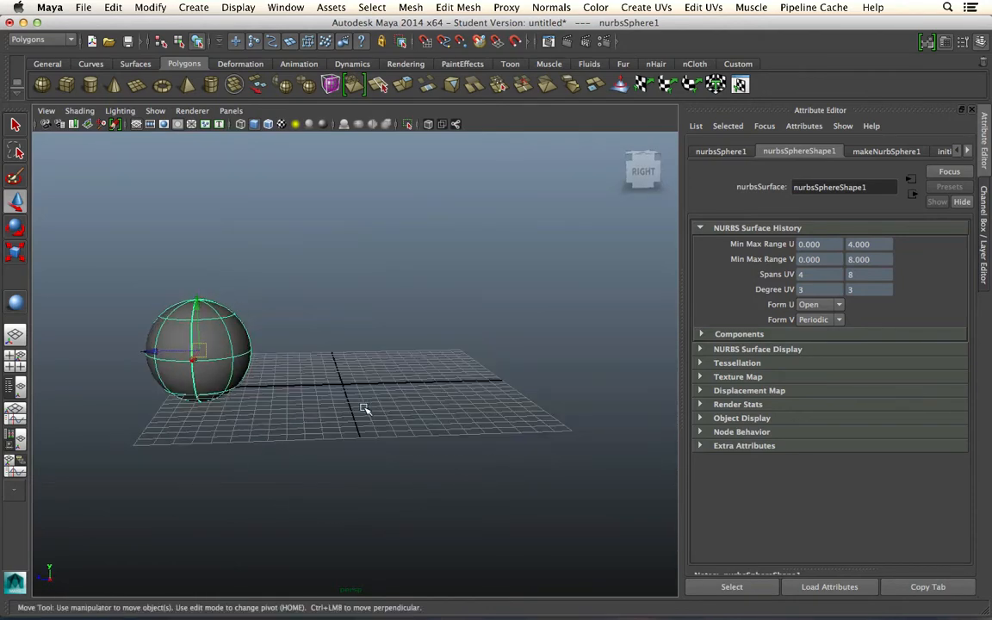
- Draw a polygon sphere on the other side of the grid centre, at about X 0.3, Y 3.4, Z -4.2, and deselect it
{"action": "left_click", "coordinate": [193, 8]}
{"action": "mouse_move", "coordinate": [218, 45]}
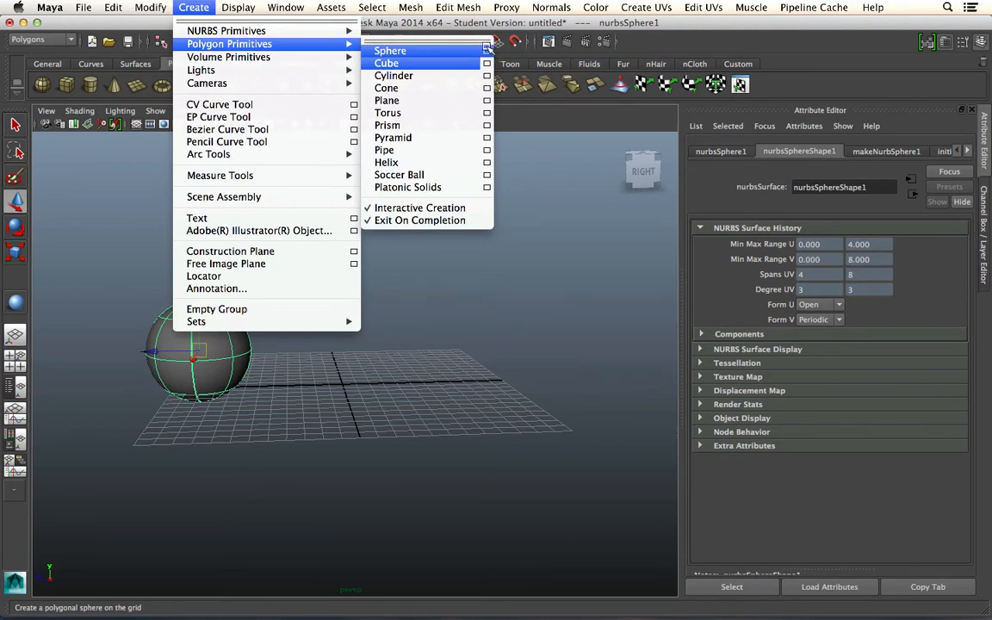
{"action": "left_click", "coordinate": [386, 50]}
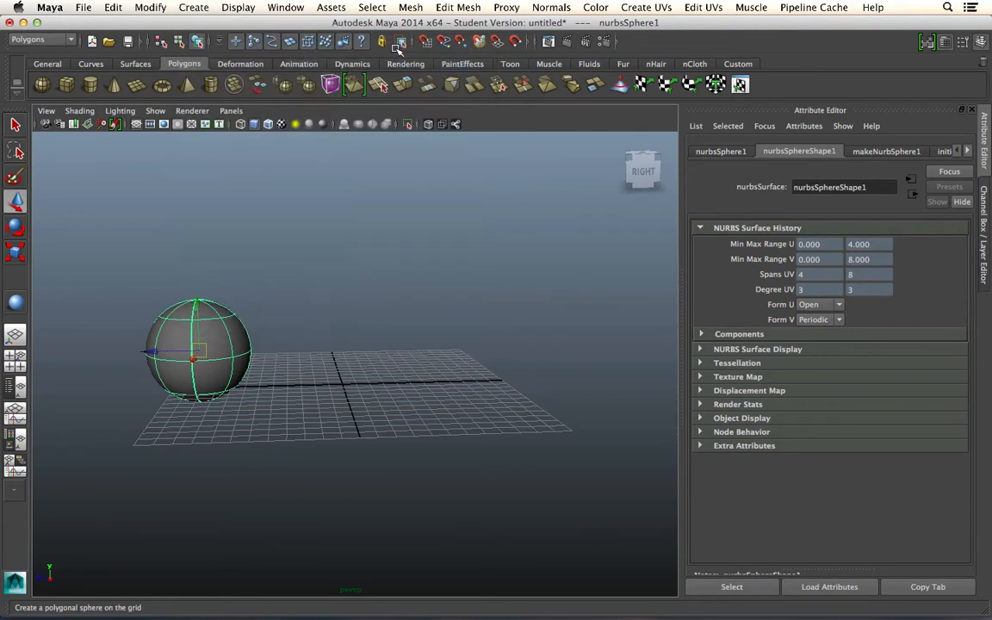
{"action": "left_click_drag", "start_coordinate": [402, 379], "coordinate": [280, 408], "text": "alt"}
{"action": "left_click", "coordinate": [280, 408]}
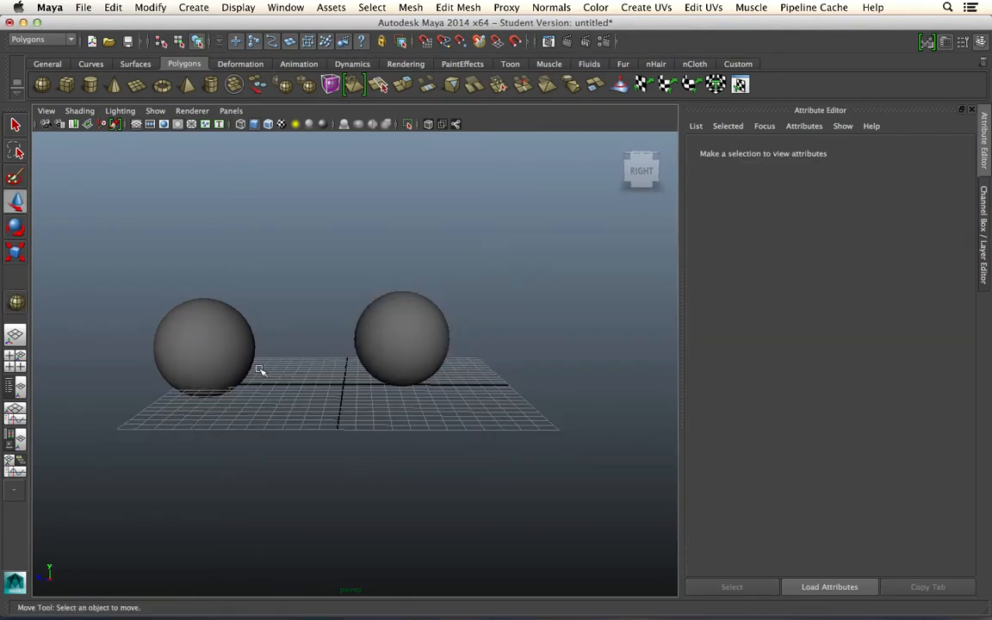
{"action": "mouse_move", "coordinate": [259, 371]}
{"action": "left_mouse_down", "text": "alt"}
{"action": "mouse_move", "coordinate": [368, 403]}
{"action": "mouse_move", "coordinate": [560, 400]}
{"action": "mouse_move", "coordinate": [306, 421]}
{"action": "mouse_move", "coordinate": [197, 372]}
{"action": "mouse_move", "coordinate": [259, 350]}
{"action": "mouse_move", "coordinate": [264, 401]}
{"action": "mouse_move", "coordinate": [334, 393]}
{"action": "mouse_move", "coordinate": [248, 383]}
{"action": "left_mouse_up", "text": "alt"}
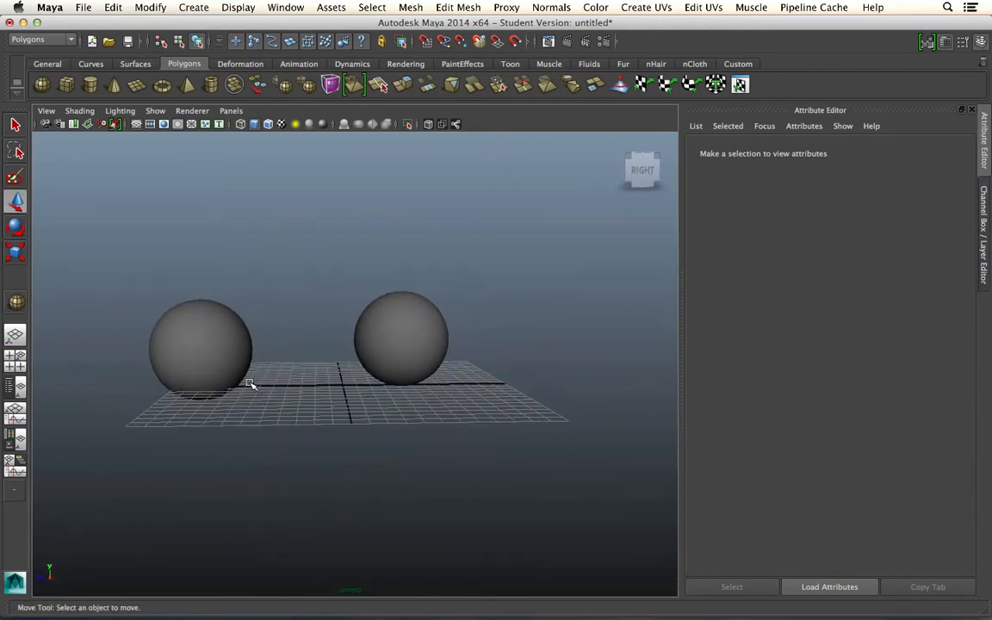
- Examine the NURBS sphere's transform, shape, creation history and shading group attributes
{"action": "left_click", "coordinate": [206, 361]}
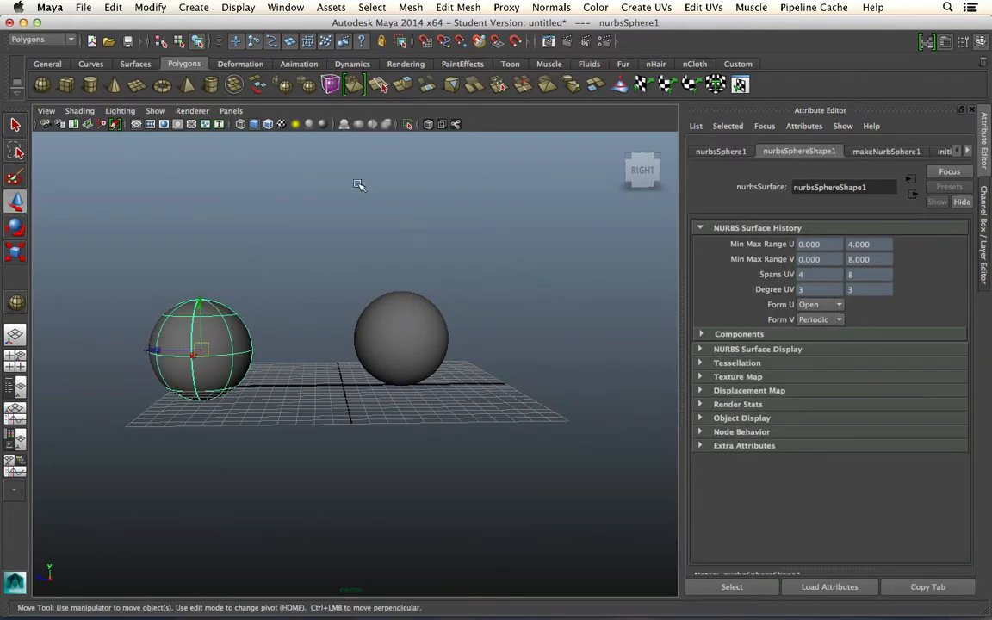
{"action": "left_click", "coordinate": [722, 153]}
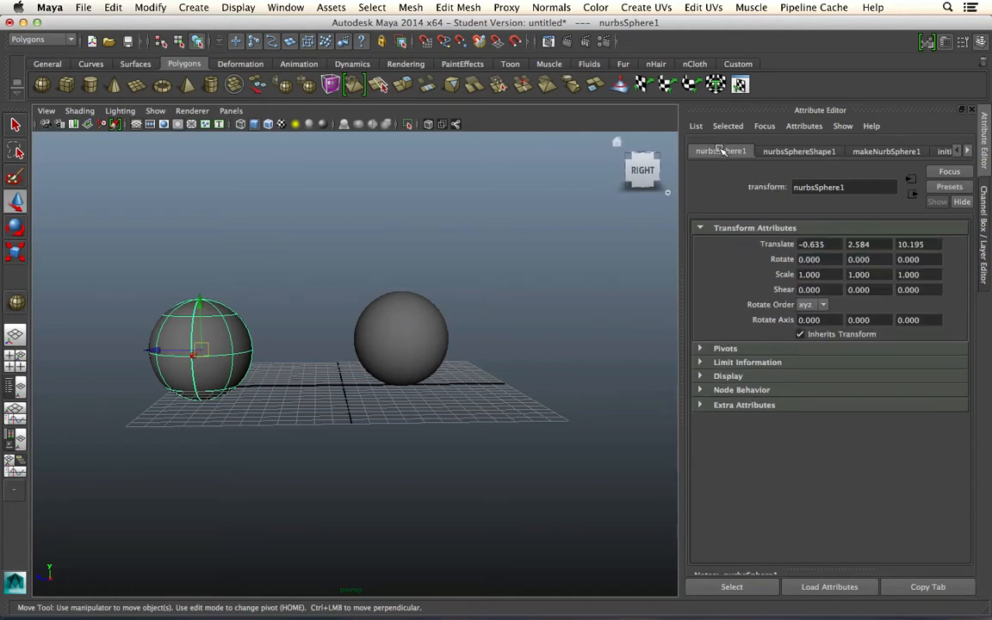
{"action": "left_click", "coordinate": [800, 152]}
{"action": "left_click", "coordinate": [890, 152]}
{"action": "left_click", "coordinate": [896, 151]}
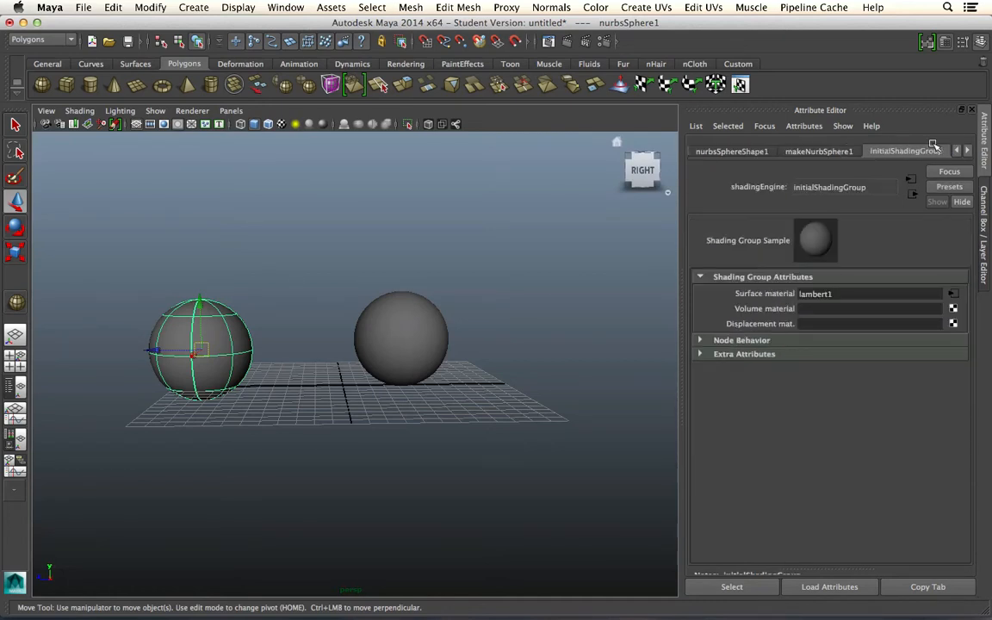
- Show the NURBS sphere's channel values and rename the object NURBSPHERE
{"action": "left_click", "coordinate": [988, 194]}
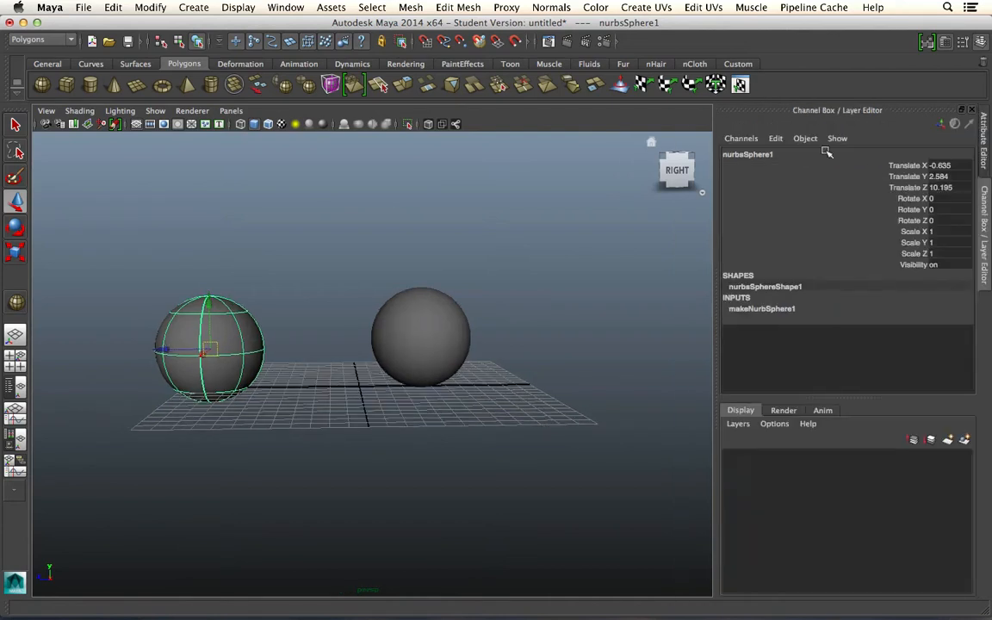
{"action": "left_click", "coordinate": [751, 155]}
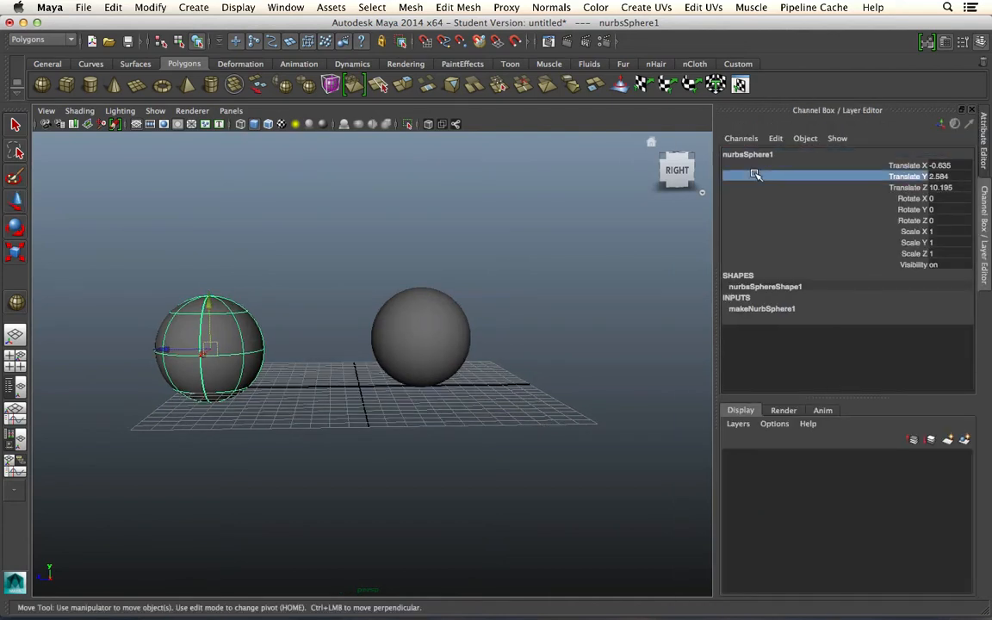
{"action": "left_click", "coordinate": [751, 154]}
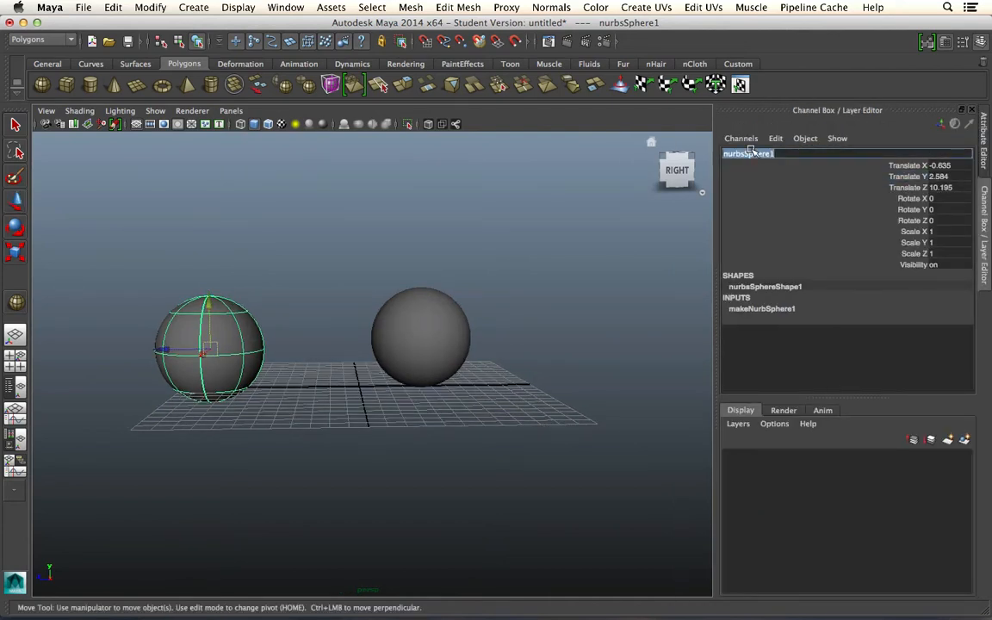
{"action": "type", "text": "NURBSPHERE"}
{"action": "key", "text": "Return"}
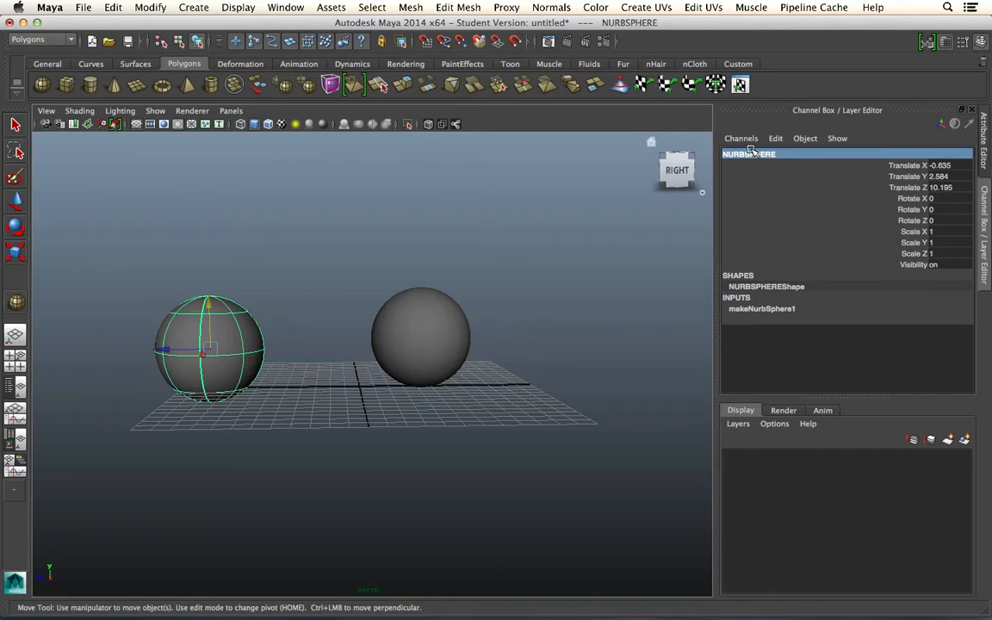
- Rename the polygon sphere PolygonSphere
{"action": "left_click", "coordinate": [415, 337]}
{"action": "left_click", "coordinate": [195, 7]}
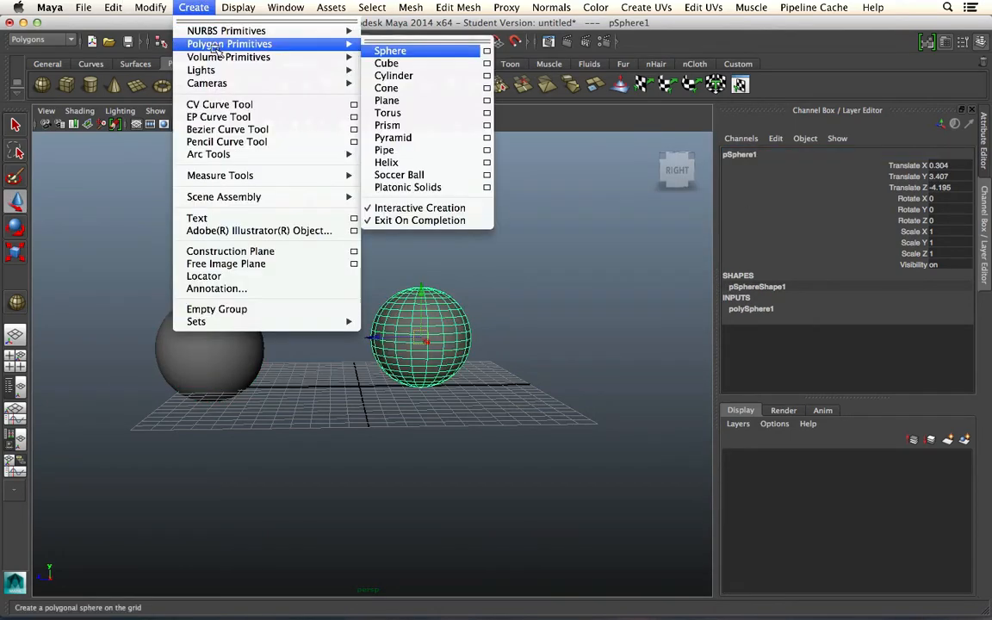
{"action": "left_click", "coordinate": [502, 328]}
{"action": "double_click", "coordinate": [741, 154]}
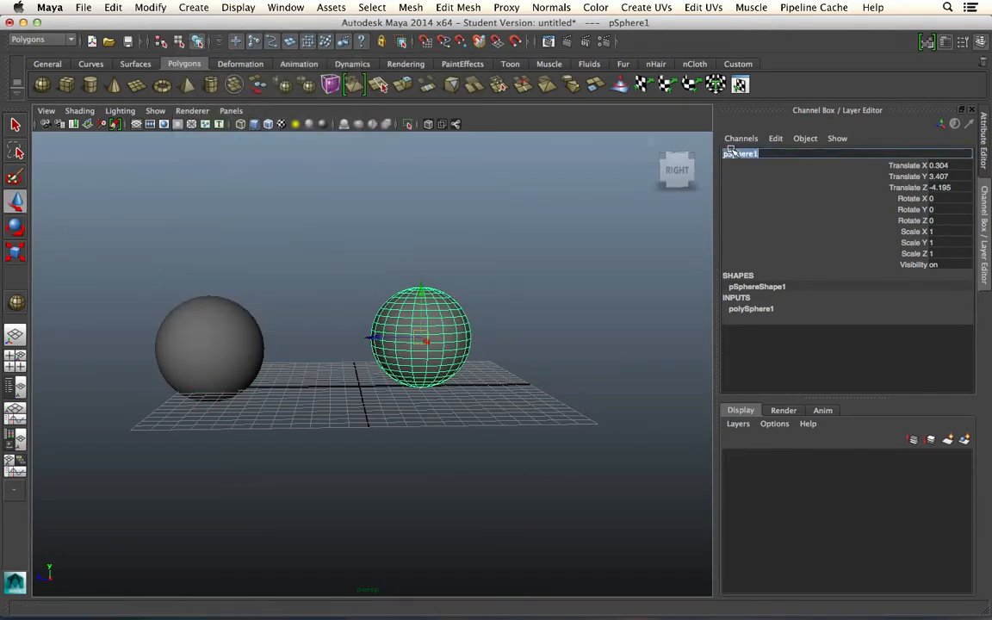
{"action": "key", "text": "BackSpace"}
{"action": "left_click", "coordinate": [767, 187]}
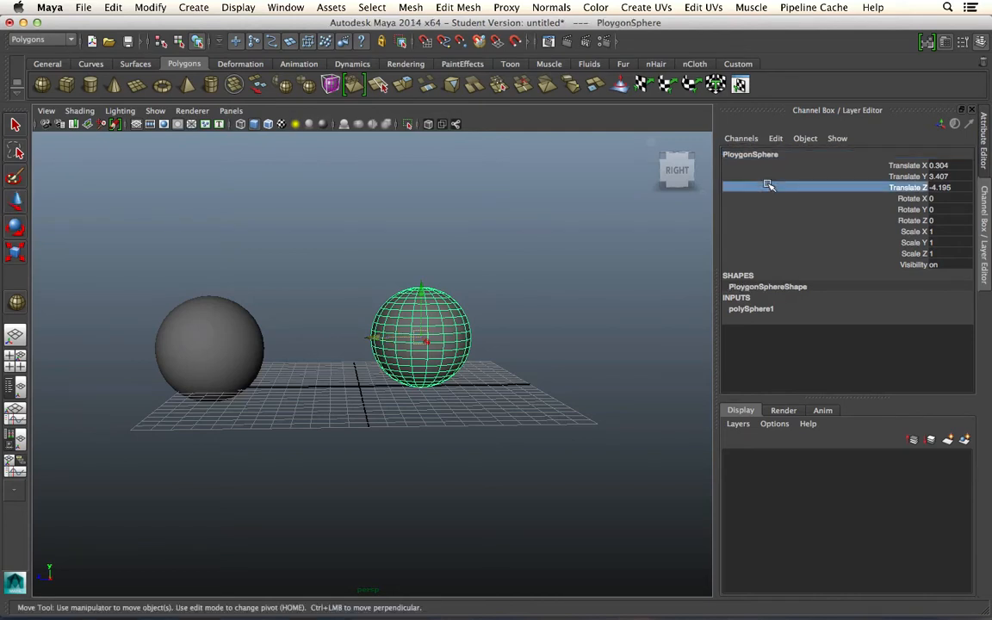
{"action": "left_click", "coordinate": [749, 154]}
{"action": "left_click", "coordinate": [734, 155]}
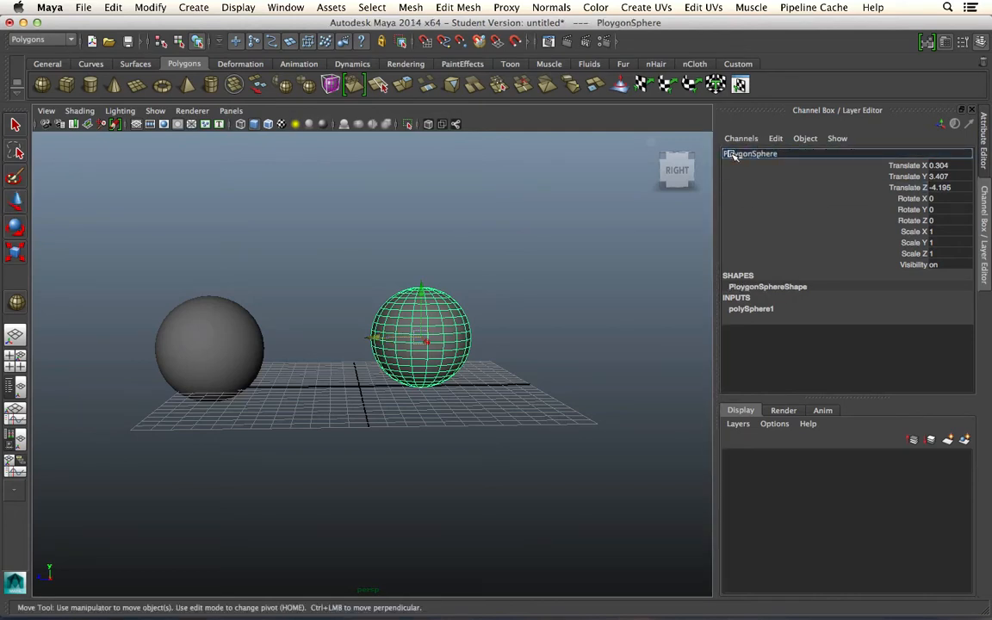
{"action": "key", "text": "BackSpace"}
{"action": "key", "text": "BackSpace"}
{"action": "type", "text": "ol"}
{"action": "key", "text": "Return"}
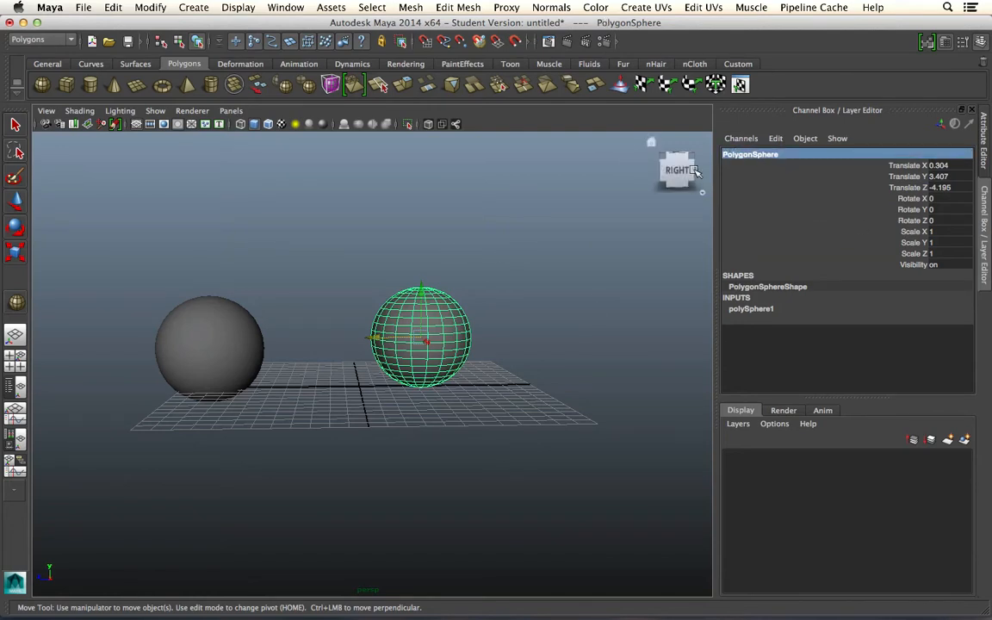
- Show the Outliner beside the perspective view, select NURBSPHERE and PolygonSphere in turn, deselect, and return to the single perspective view
{"action": "left_click", "coordinate": [217, 343]}
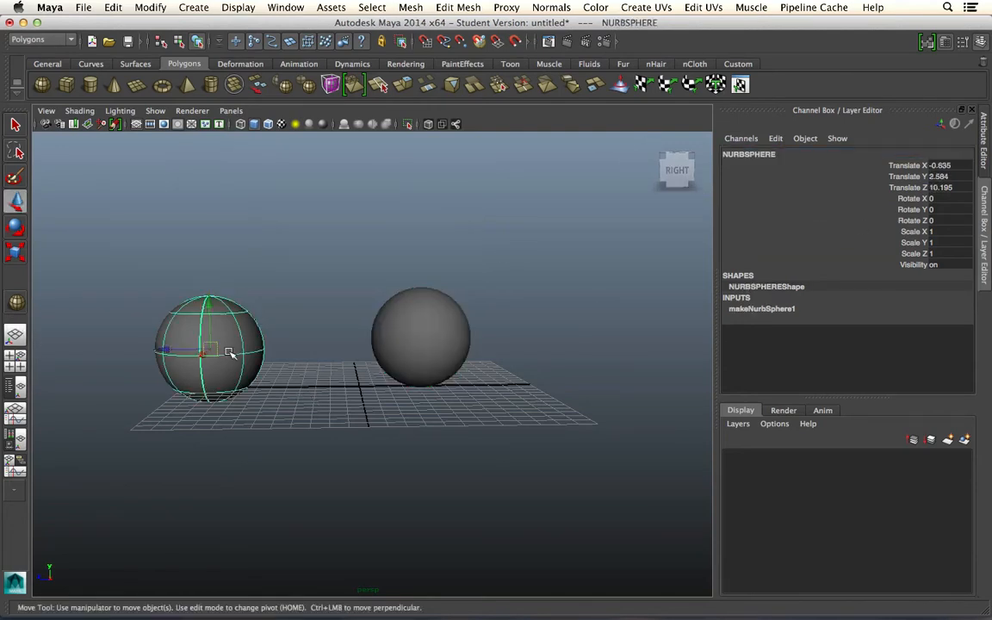
{"action": "left_click", "coordinate": [10, 385]}
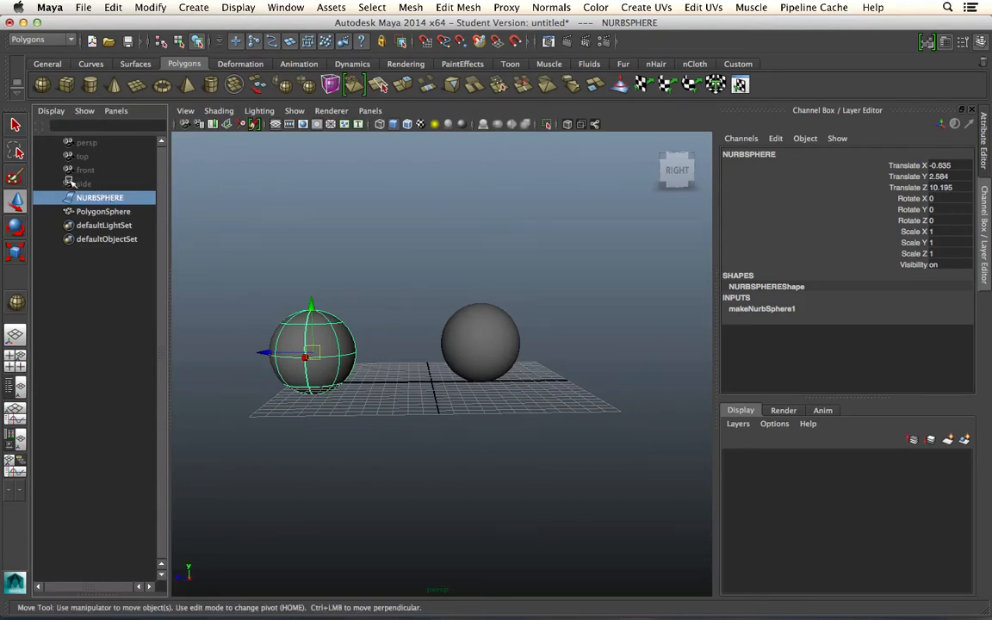
{"action": "left_click", "coordinate": [90, 211]}
{"action": "left_click", "coordinate": [83, 198]}
{"action": "left_click", "coordinate": [92, 212]}
{"action": "left_click", "coordinate": [84, 197]}
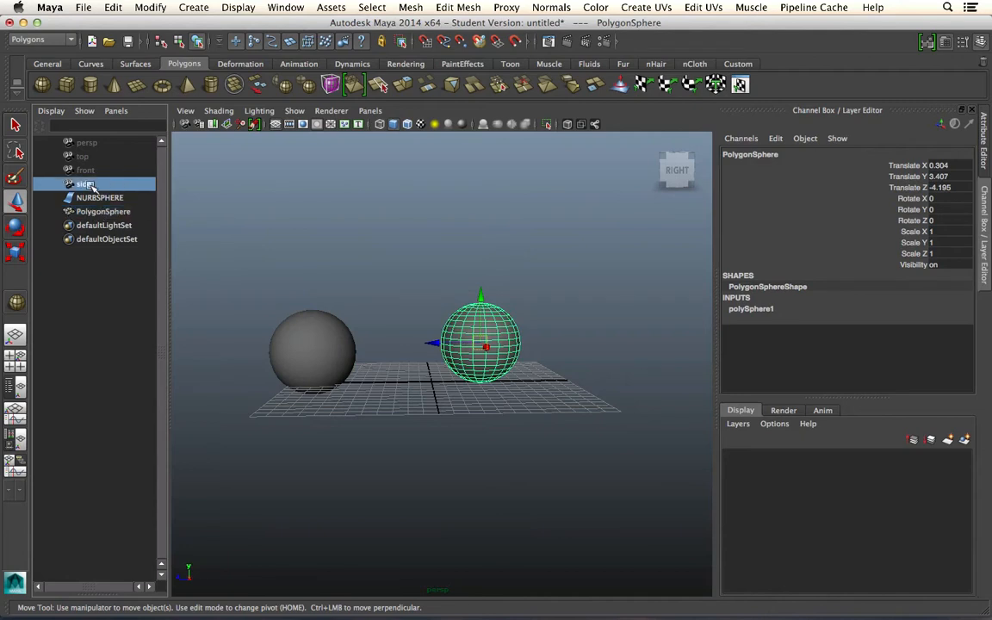
{"action": "left_click", "coordinate": [86, 212]}
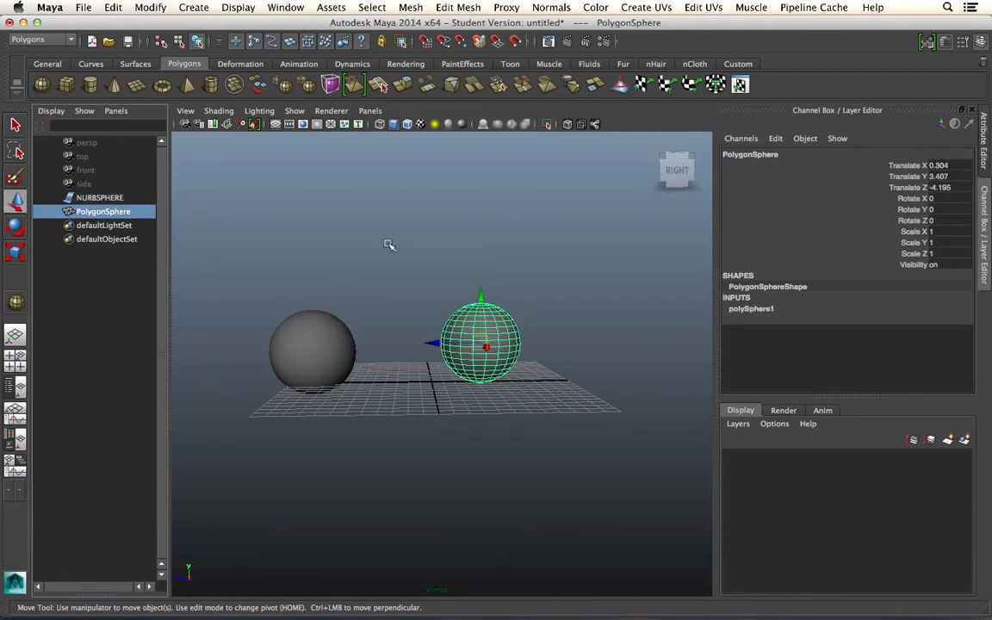
{"action": "left_click", "coordinate": [277, 265]}
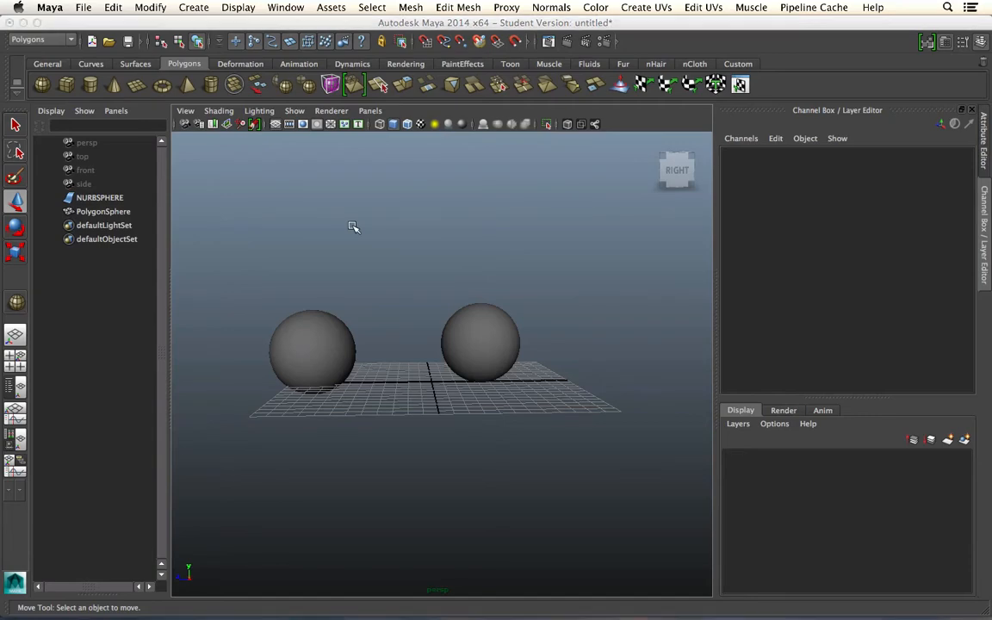
{"action": "key", "text": "space"}
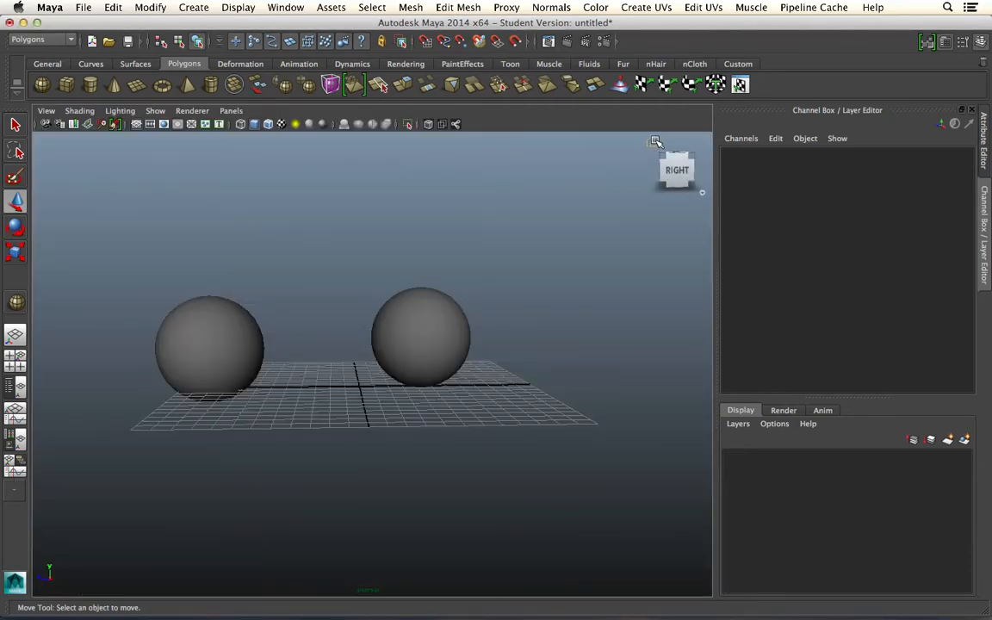
- Select NURBSPHERE and PolygonSphere in turn, turn on wireframe on shaded display, and clear the selection
{"action": "left_click_drag", "start_coordinate": [672, 169], "coordinate": [227, 388]}
{"action": "left_click", "coordinate": [227, 388]}
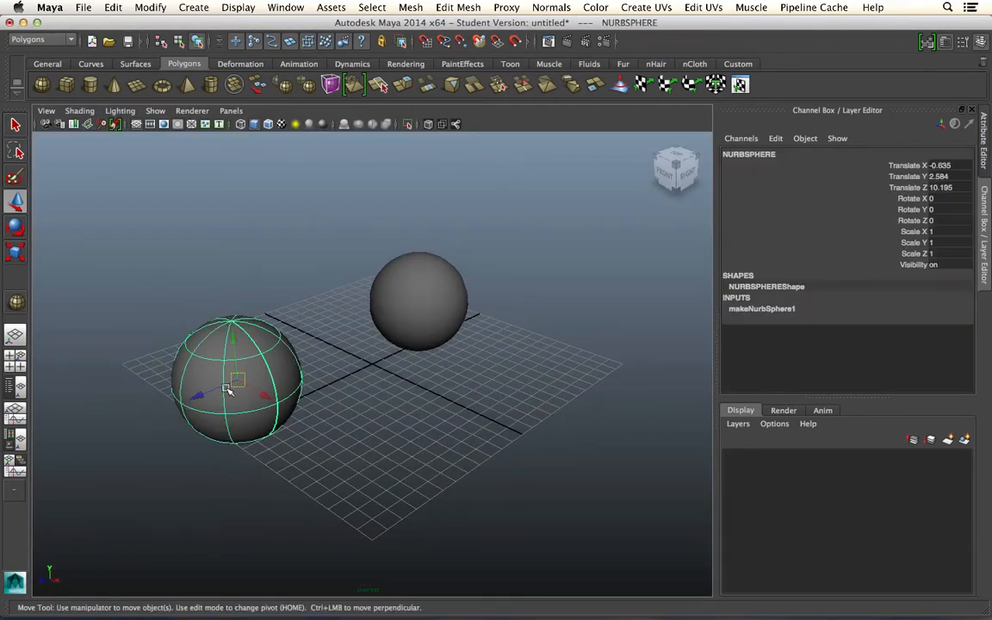
{"action": "left_click", "coordinate": [418, 279]}
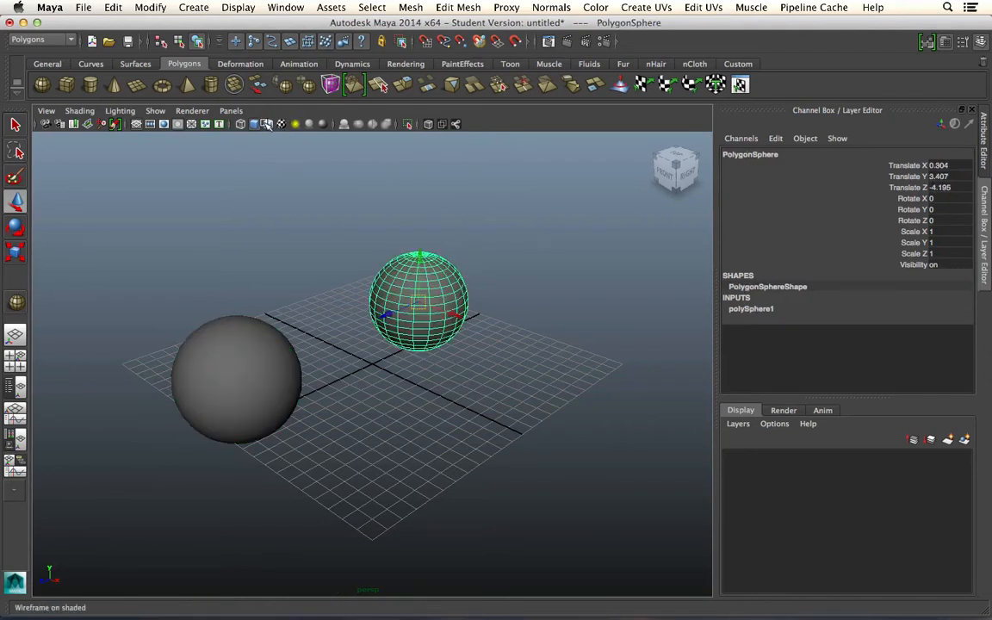
{"action": "left_click", "coordinate": [267, 124]}
{"action": "left_click", "coordinate": [340, 307]}
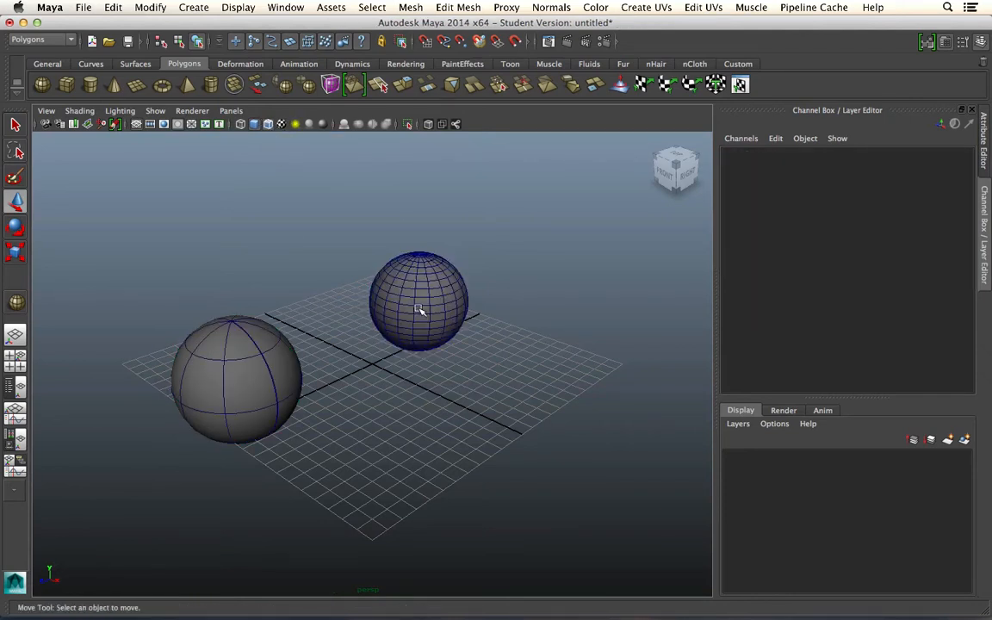
- Compare the wireframe layouts of NURBSPHERE and PolygonSphere from several angles, selecting each sphere in turn
{"action": "left_click_drag", "start_coordinate": [461, 350], "coordinate": [381, 340], "text": "alt"}
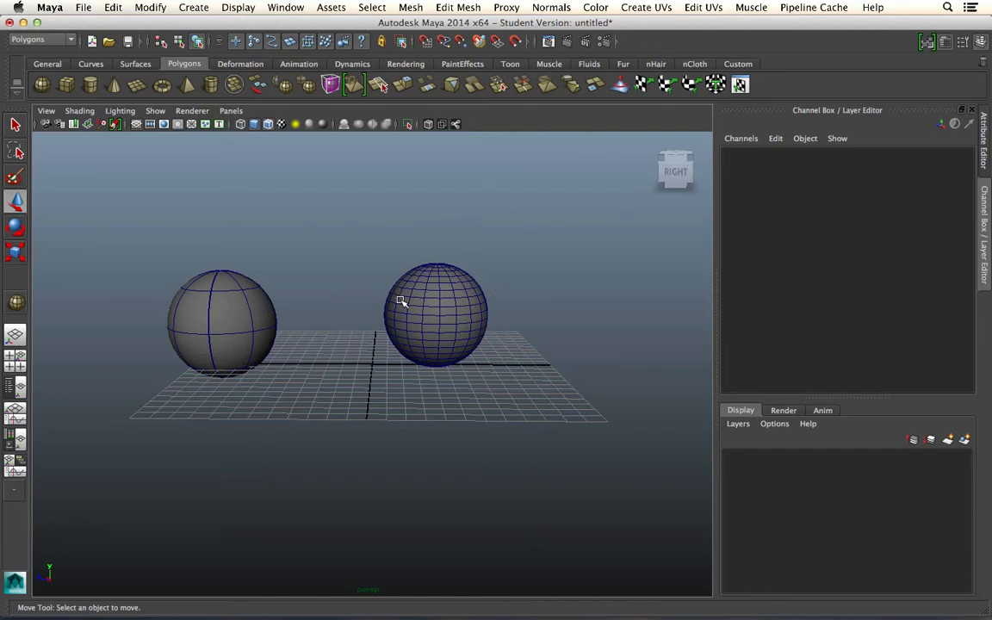
{"action": "left_click", "coordinate": [244, 285]}
{"action": "left_click", "coordinate": [476, 284]}
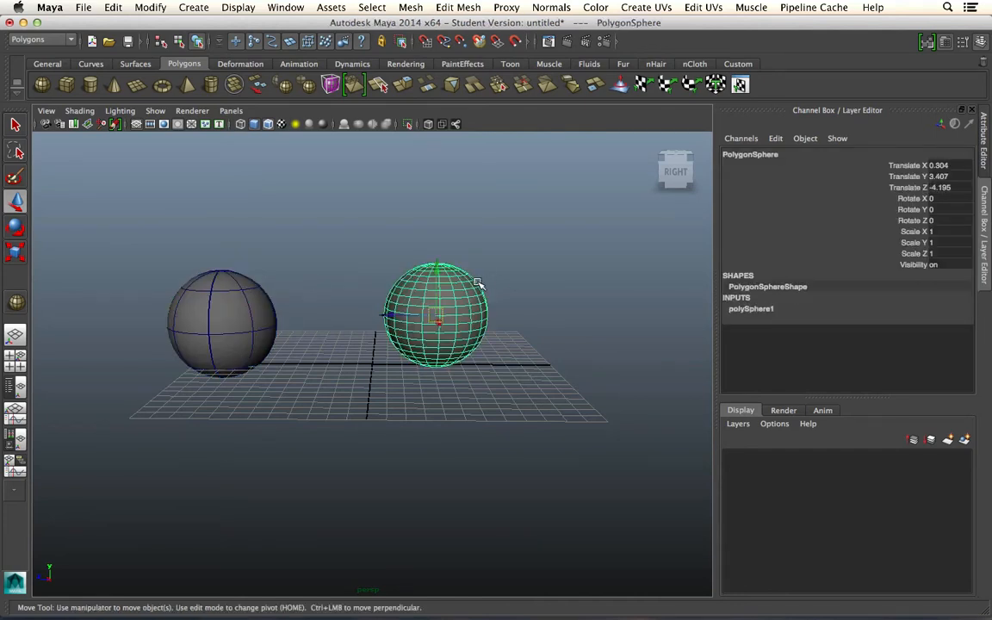
{"action": "left_click", "coordinate": [283, 303]}
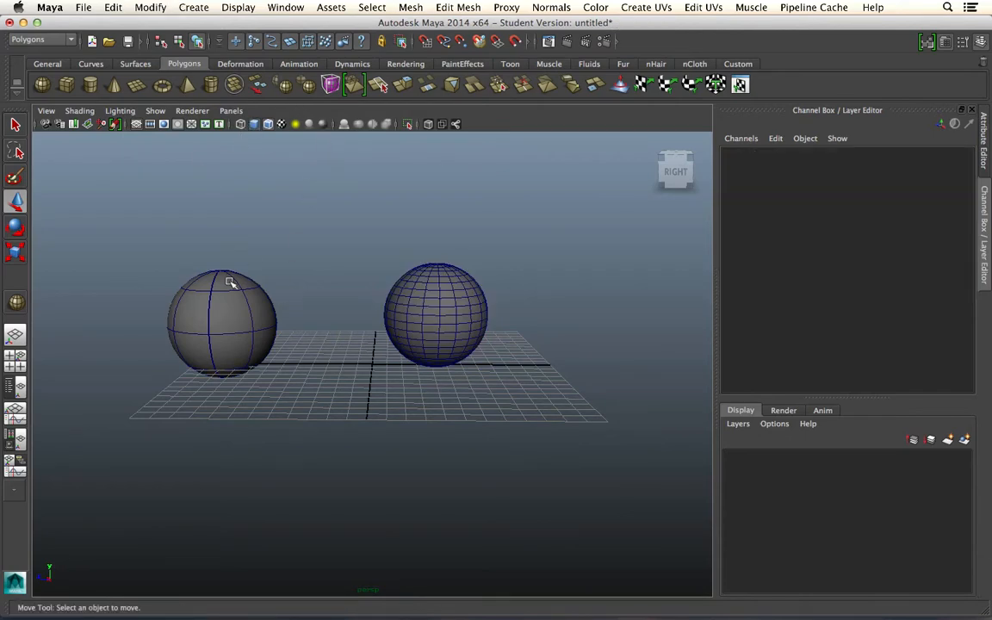
{"action": "left_click_drag", "start_coordinate": [230, 282], "coordinate": [238, 367], "text": "alt"}
{"action": "left_click", "coordinate": [238, 367]}
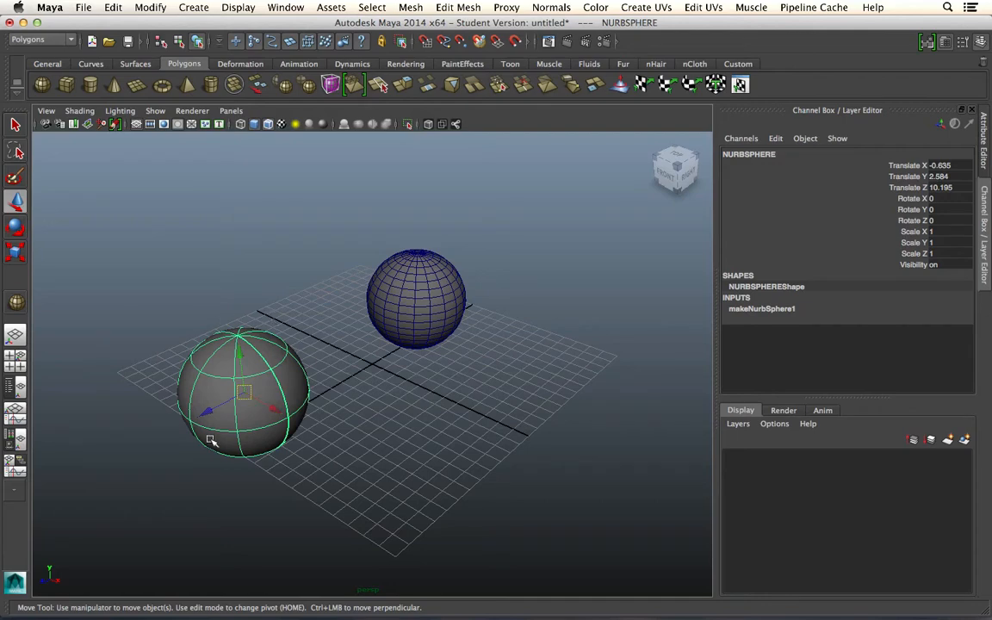
{"action": "left_click_drag", "start_coordinate": [213, 415], "coordinate": [280, 371], "text": "alt"}
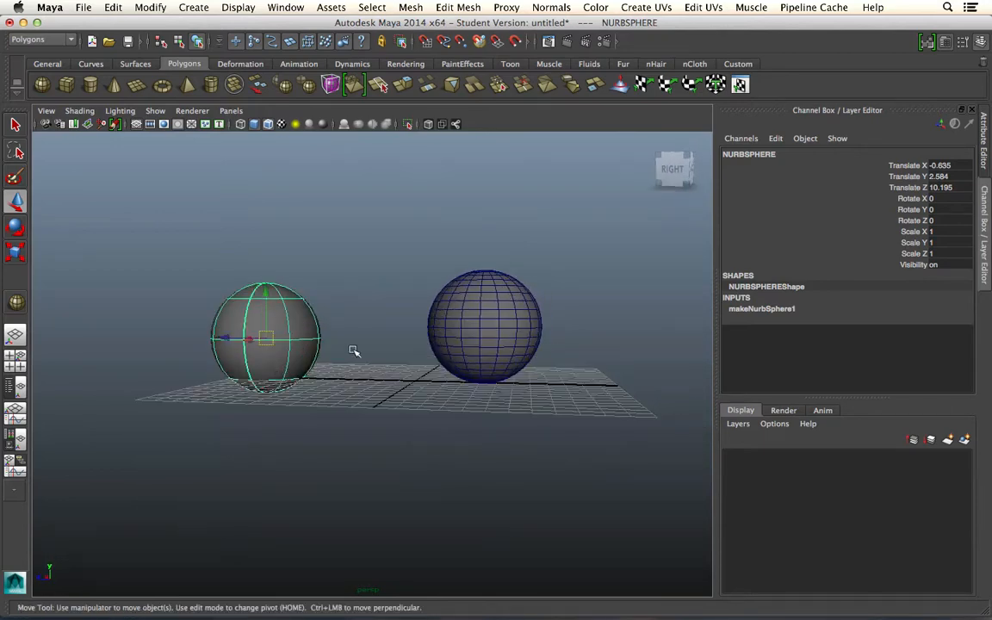
{"action": "left_click_drag", "start_coordinate": [449, 353], "coordinate": [416, 375], "text": "alt"}
{"action": "left_click", "coordinate": [416, 376]}
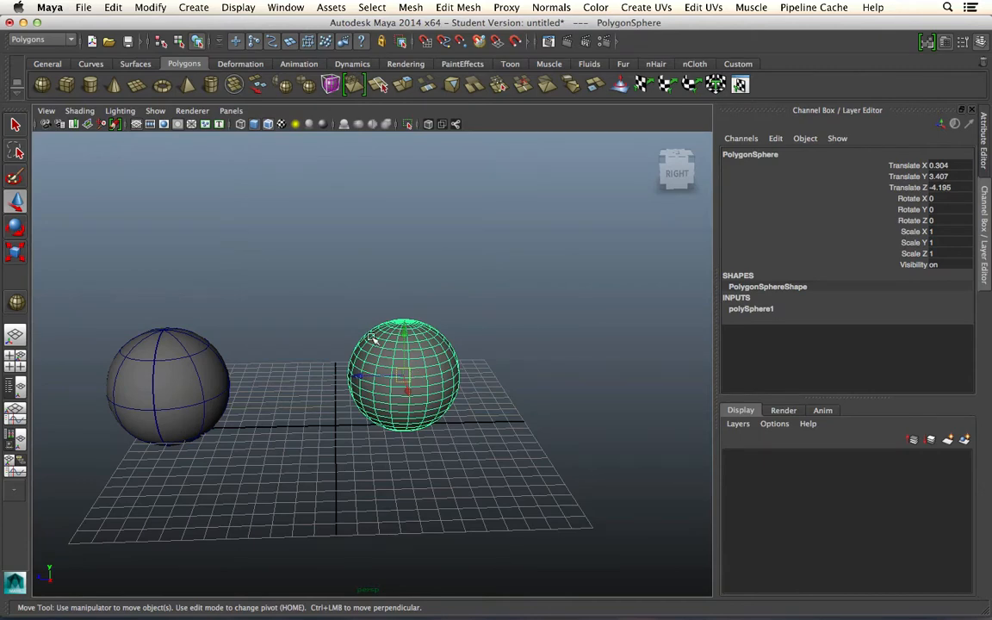
- Examine the surface lines and silhouettes of both spheres up close, selecting NURBSPHERE and PolygonSphere in turn
{"action": "middle_click_drag", "start_coordinate": [280, 386], "coordinate": [339, 358], "text": "alt"}
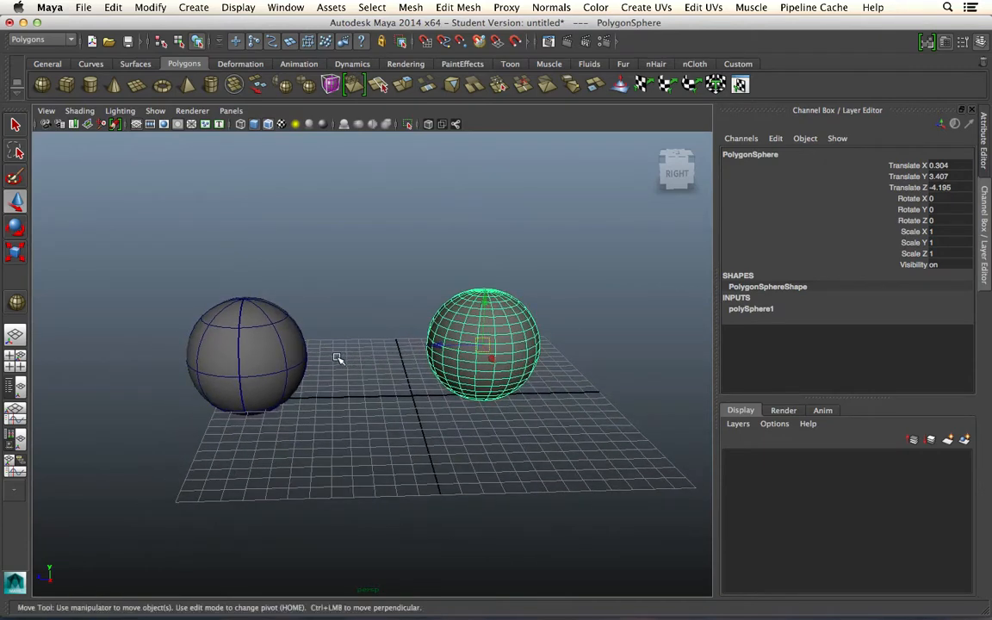
{"action": "left_click_drag", "start_coordinate": [339, 358], "coordinate": [360, 365], "text": "alt"}
{"action": "right_click_drag", "start_coordinate": [359, 366], "coordinate": [532, 476], "text": "alt"}
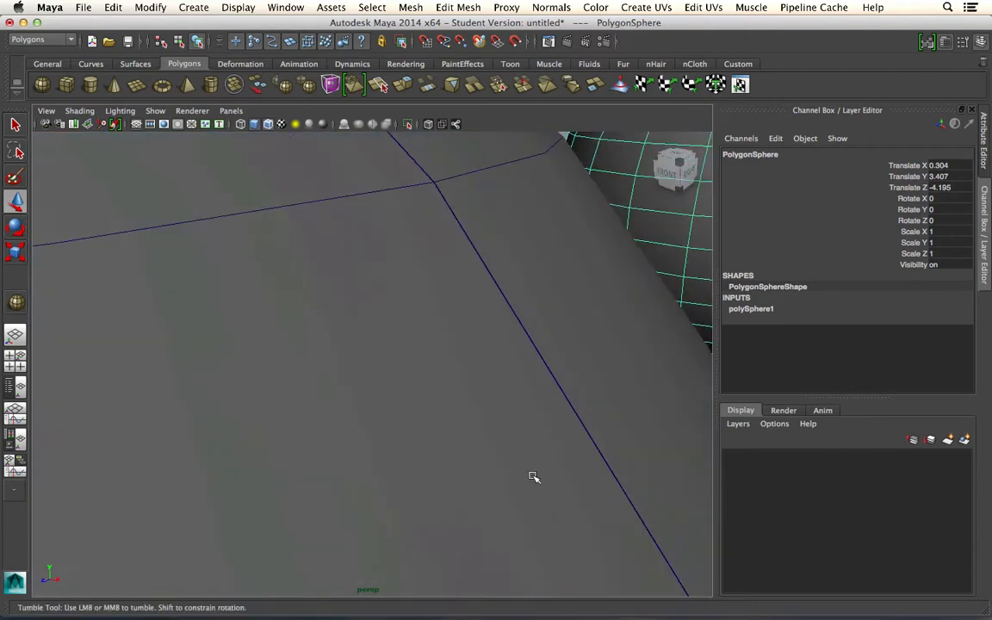
{"action": "left_click_drag", "start_coordinate": [531, 476], "coordinate": [155, 419], "text": "alt"}
{"action": "right_click_drag", "start_coordinate": [155, 419], "coordinate": [39, 343], "text": "alt"}
{"action": "left_click_drag", "start_coordinate": [39, 343], "coordinate": [306, 398], "text": "alt"}
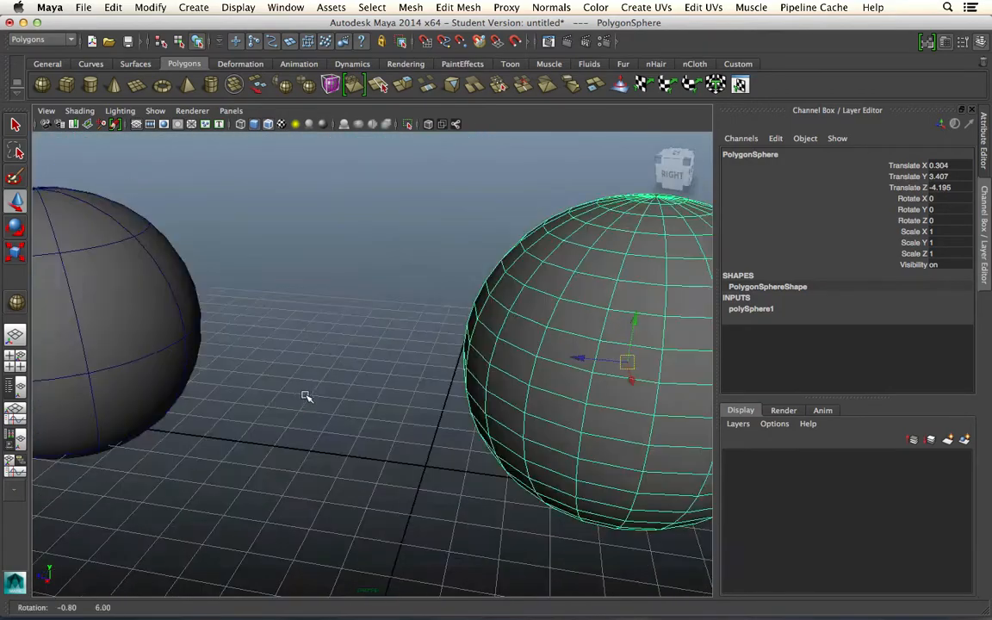
{"action": "right_click_drag", "start_coordinate": [307, 397], "coordinate": [219, 377], "text": "alt"}
{"action": "left_click_drag", "start_coordinate": [218, 377], "coordinate": [237, 362], "text": "alt"}
{"action": "left_click", "coordinate": [185, 328]}
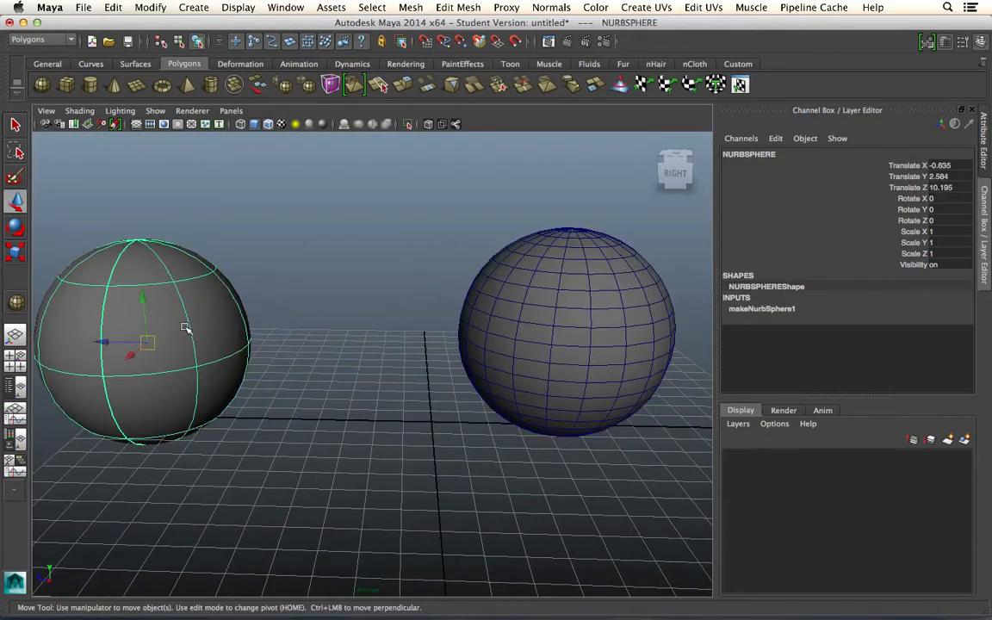
{"action": "left_click", "coordinate": [532, 328]}
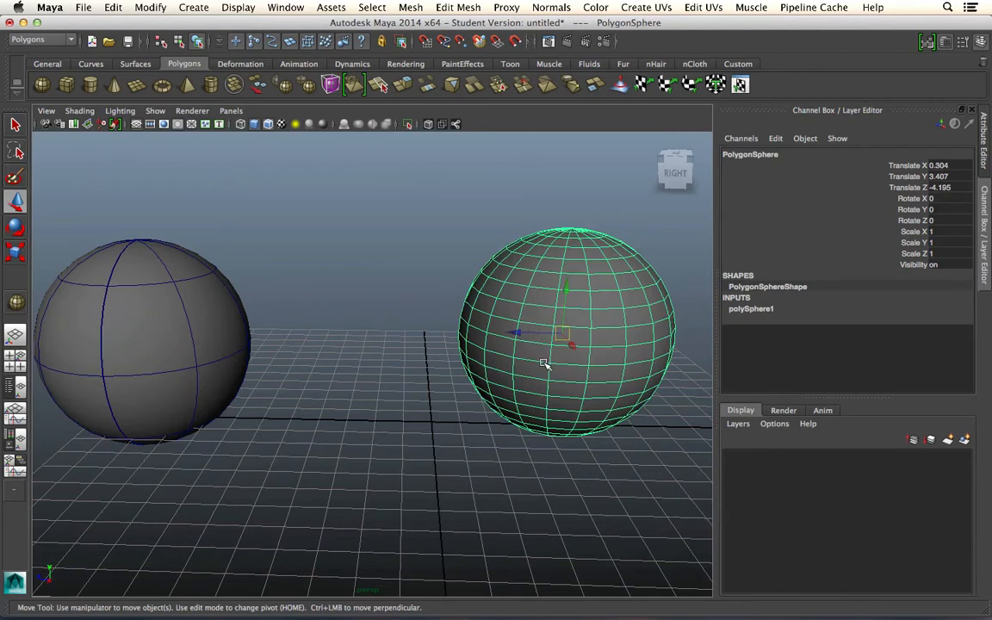
{"action": "right_click_drag", "start_coordinate": [542, 359], "coordinate": [435, 340], "text": "alt"}
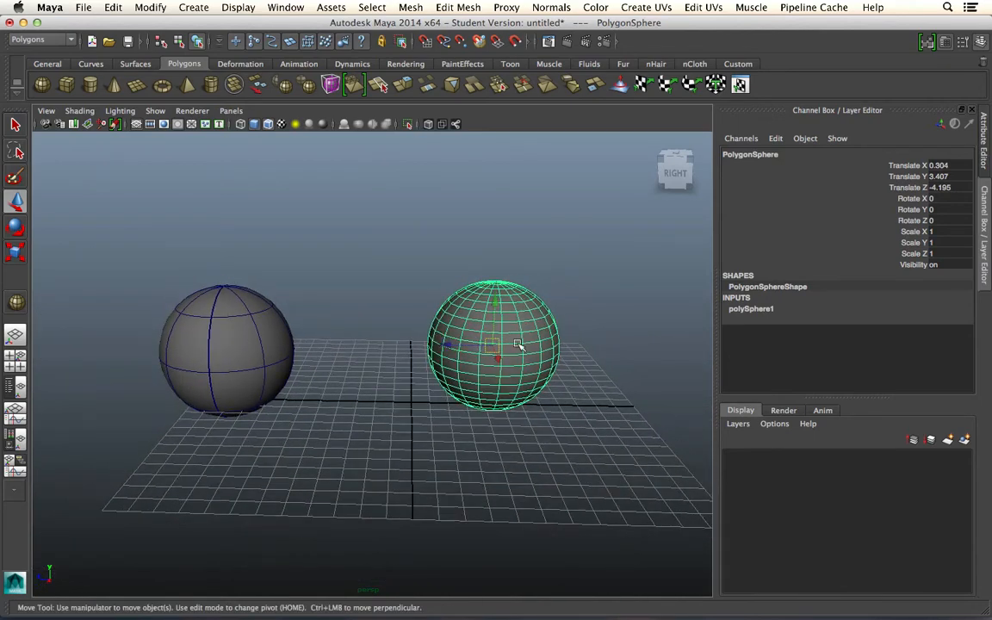
- Move NURBSPHERE along the Z axis closer to PolygonSphere, to a Translate Z of about 4.42
{"action": "left_click", "coordinate": [242, 354]}
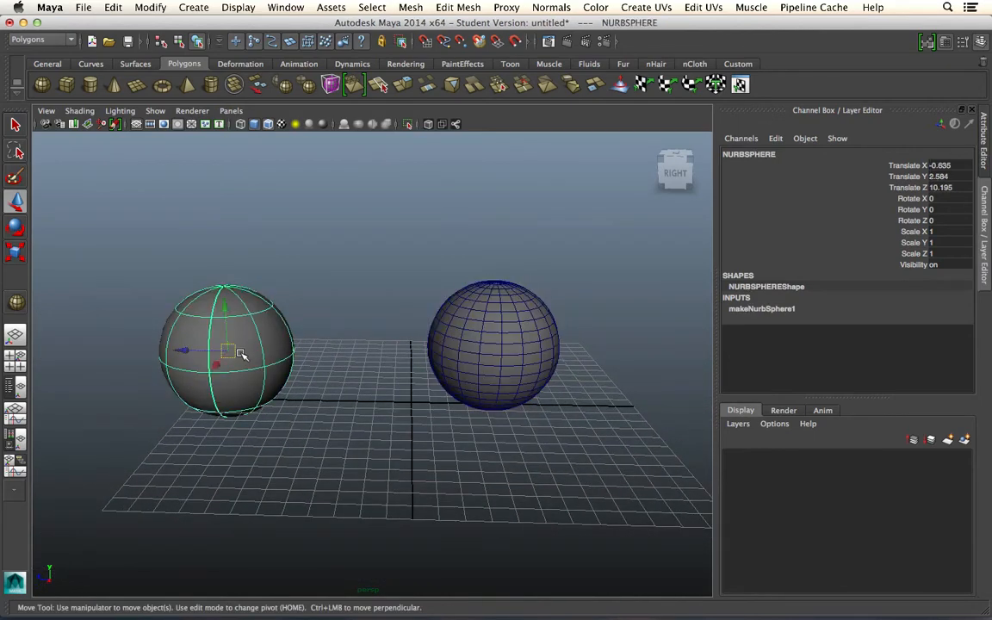
{"action": "left_click_drag", "start_coordinate": [323, 393], "coordinate": [335, 392], "text": "alt"}
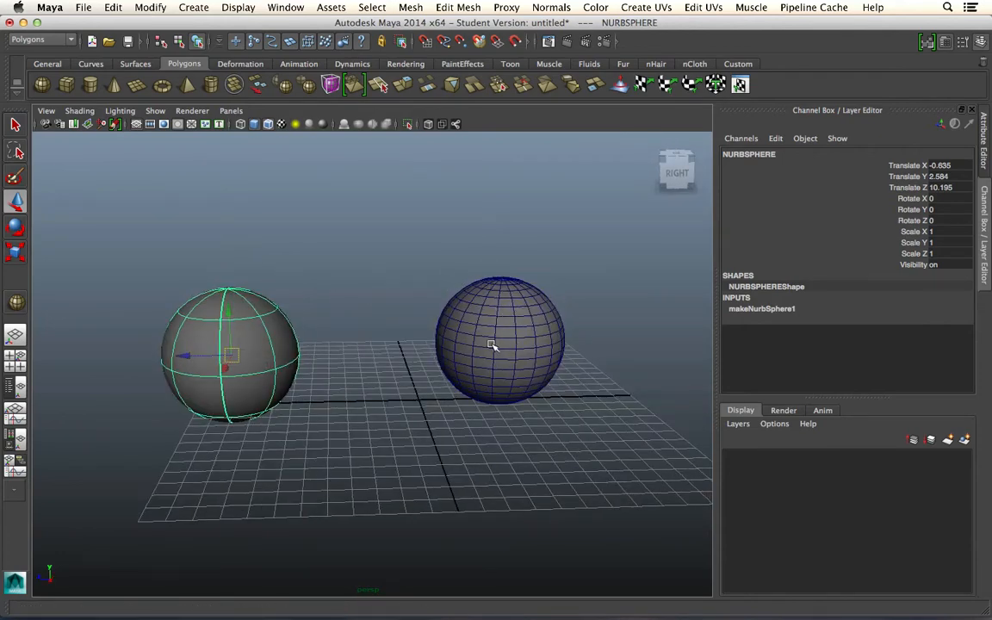
{"action": "left_click_drag", "start_coordinate": [493, 345], "coordinate": [489, 331], "text": "alt"}
{"action": "left_click_drag", "start_coordinate": [177, 350], "coordinate": [285, 351]}
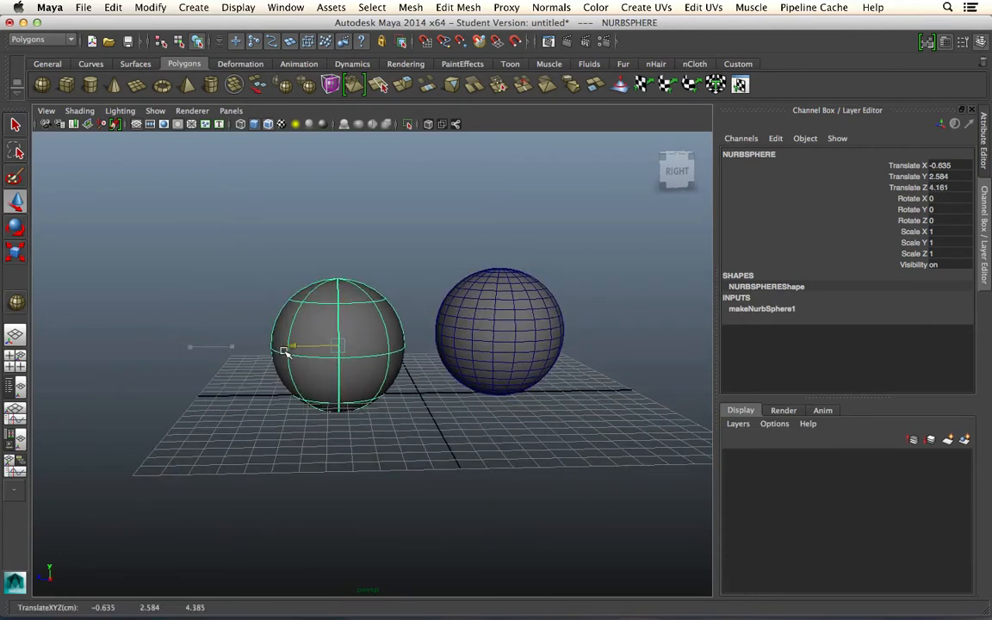
- Select PolygonSphere, review its available component selection modes, and keep it in Object Mode
{"action": "left_click", "coordinate": [499, 365]}
{"action": "left_click_drag", "start_coordinate": [499, 366], "coordinate": [442, 403], "text": "alt"}
{"action": "middle_click_drag", "start_coordinate": [480, 364], "coordinate": [412, 372], "text": "alt"}
{"action": "right_click_drag", "start_coordinate": [412, 372], "coordinate": [443, 369], "text": "alt"}
{"action": "left_click_drag", "start_coordinate": [444, 369], "coordinate": [427, 367], "text": "alt"}
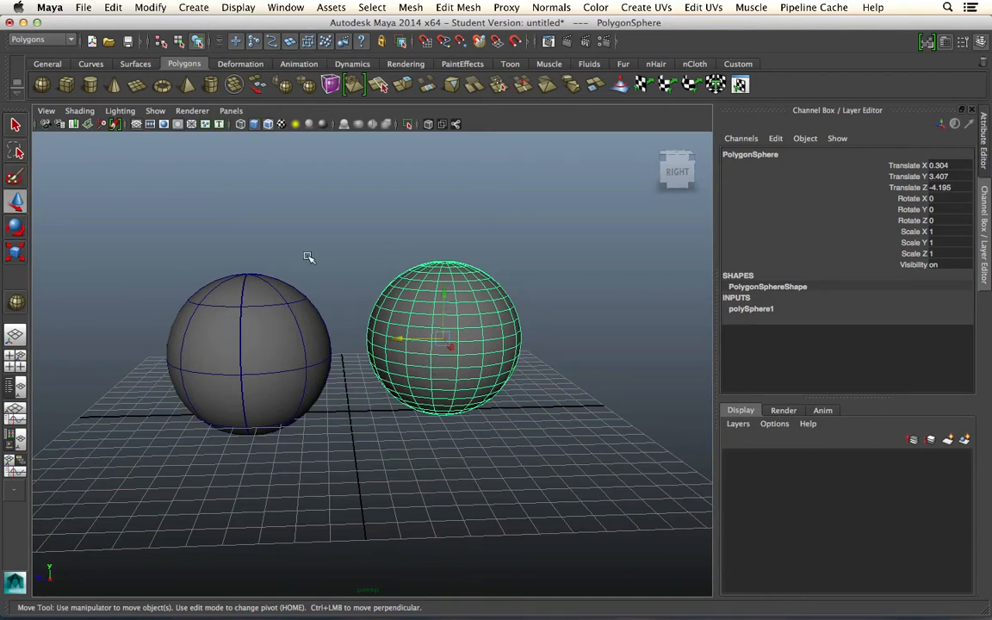
{"action": "left_click", "coordinate": [372, 215]}
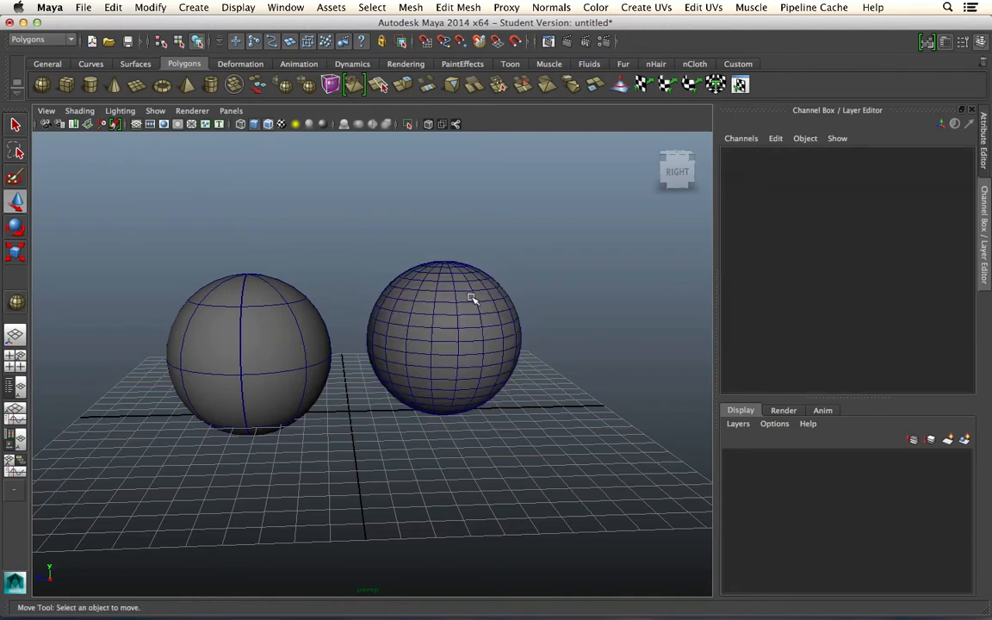
{"action": "left_click", "coordinate": [472, 296]}
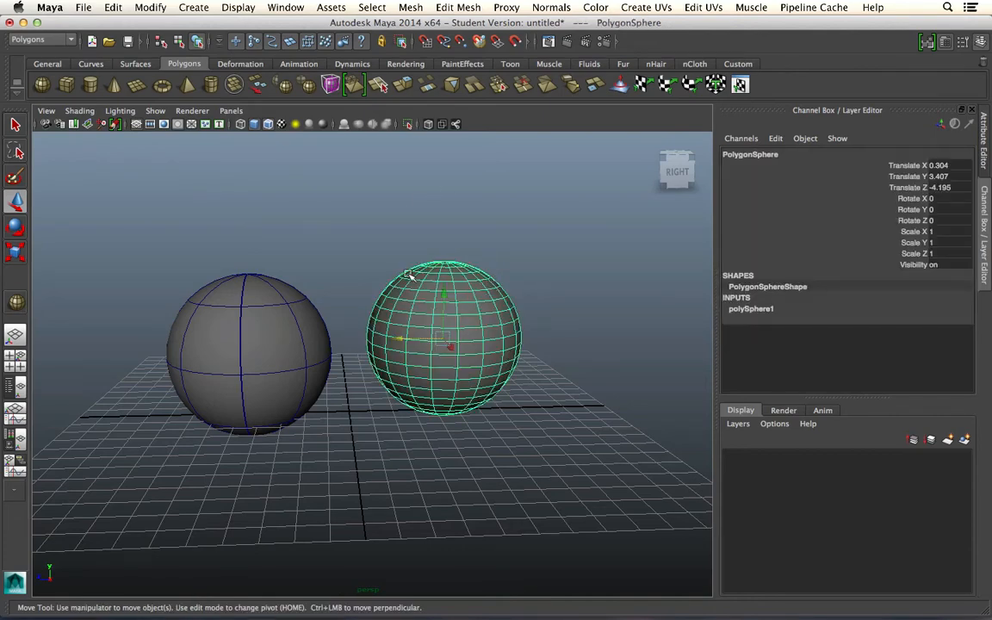
{"action": "right_click", "coordinate": [409, 274]}
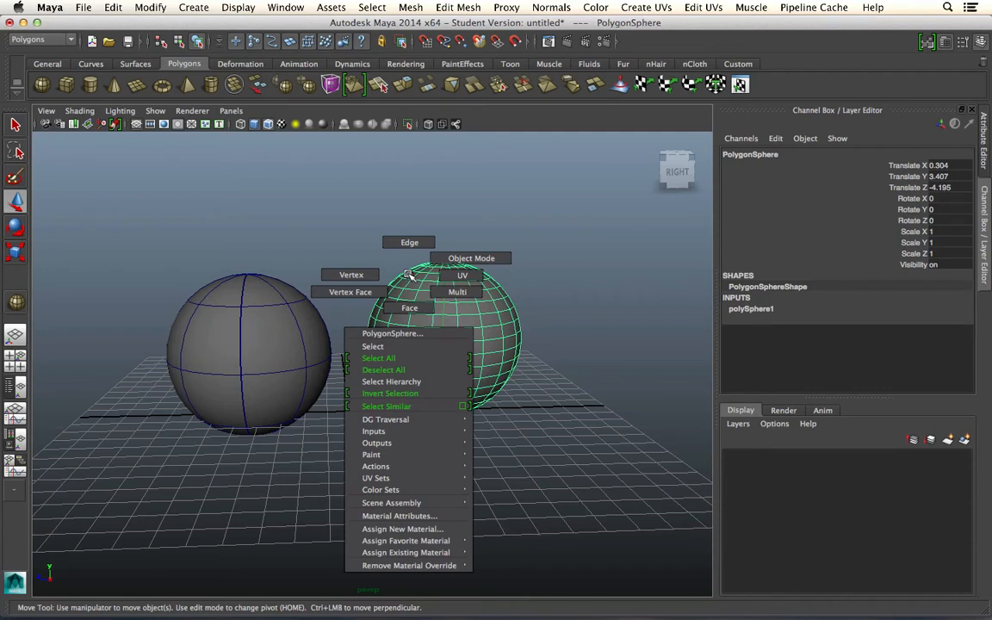
{"action": "left_click", "coordinate": [465, 257]}
- Show PolygonSphere's edges, vertices and faces in turn using the component modes, and return it to Object Mode
{"action": "right_click", "coordinate": [431, 302]}
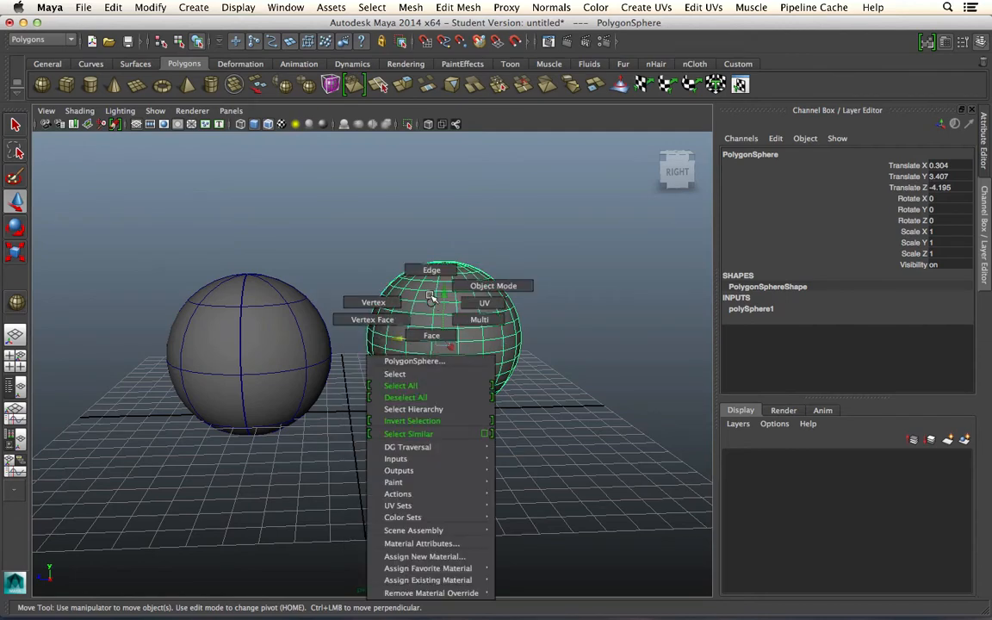
{"action": "left_click", "coordinate": [432, 271]}
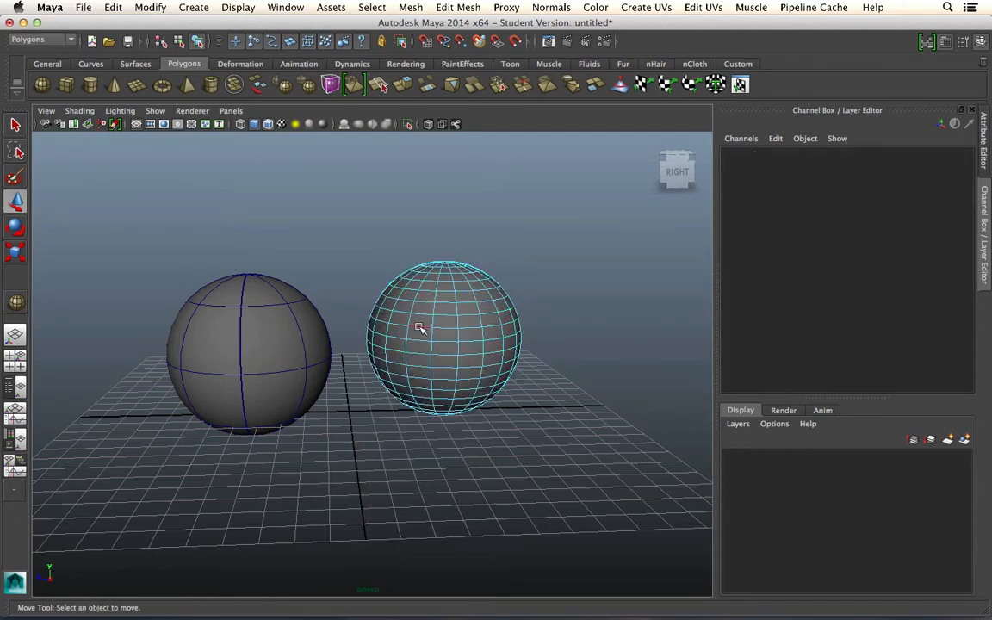
{"action": "right_click", "coordinate": [431, 285]}
{"action": "left_click", "coordinate": [410, 286]}
{"action": "right_click", "coordinate": [444, 313]}
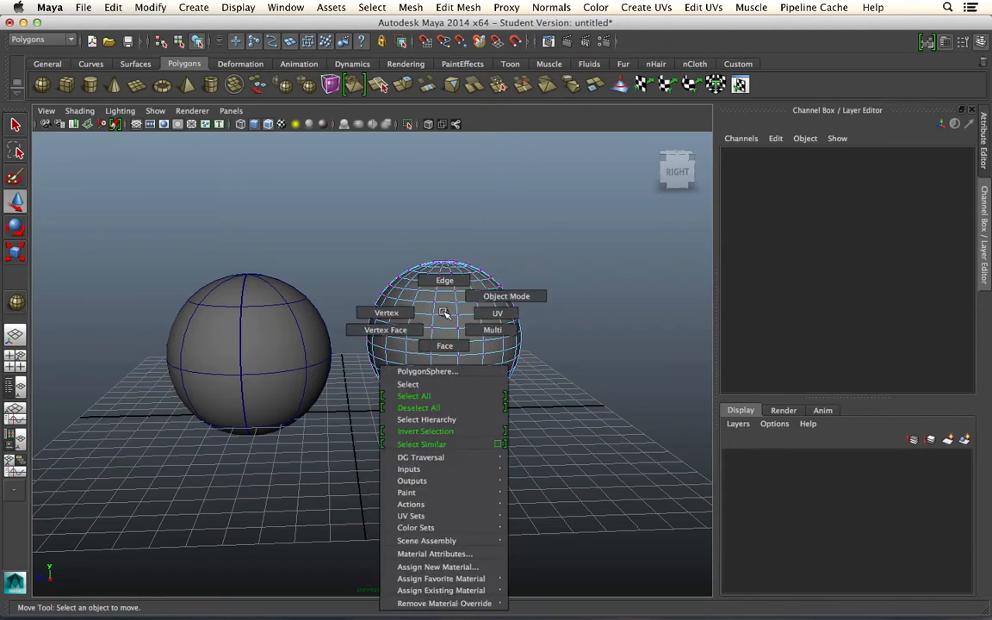
{"action": "left_click", "coordinate": [442, 345]}
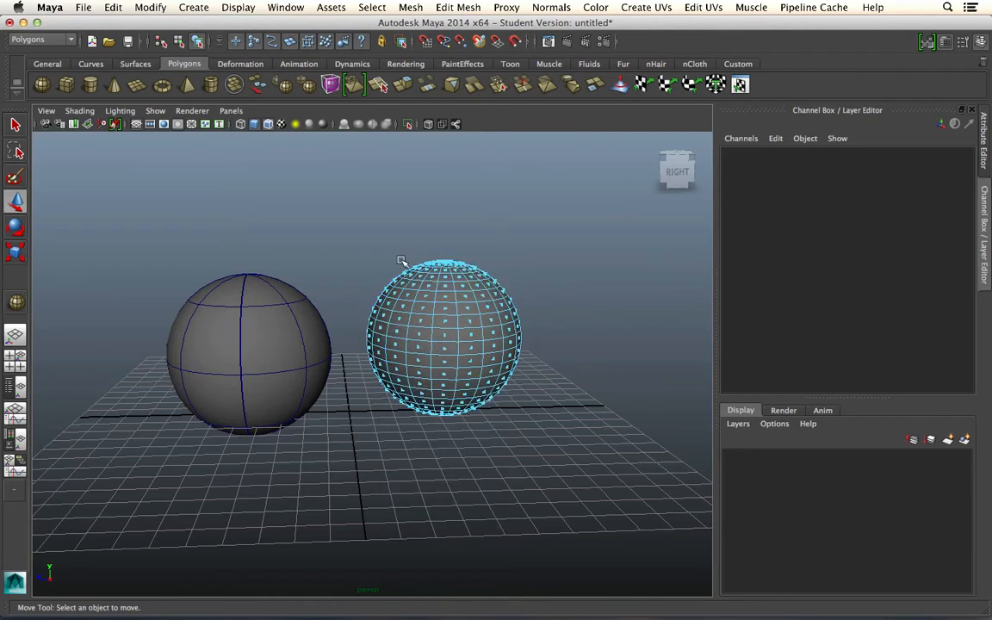
{"action": "key", "text": "shift+super+a"}
{"action": "right_click", "coordinate": [423, 314]}
{"action": "left_click", "coordinate": [479, 295]}
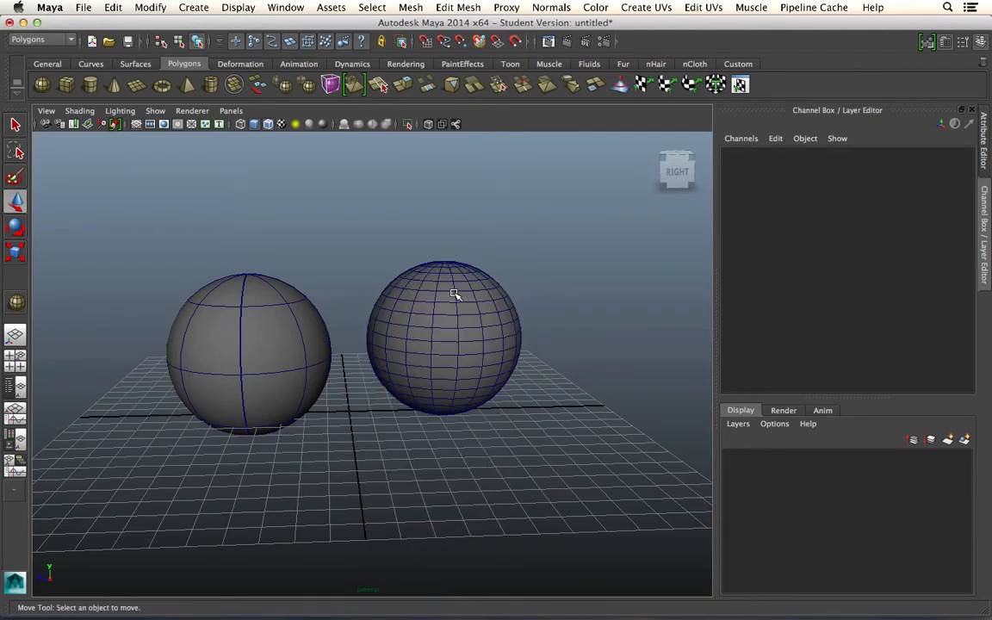
- Switch PolygonSphere to Multi component mode and select a single vertex on its upper front surface
{"action": "left_click", "coordinate": [442, 273]}
{"action": "right_click", "coordinate": [395, 321]}
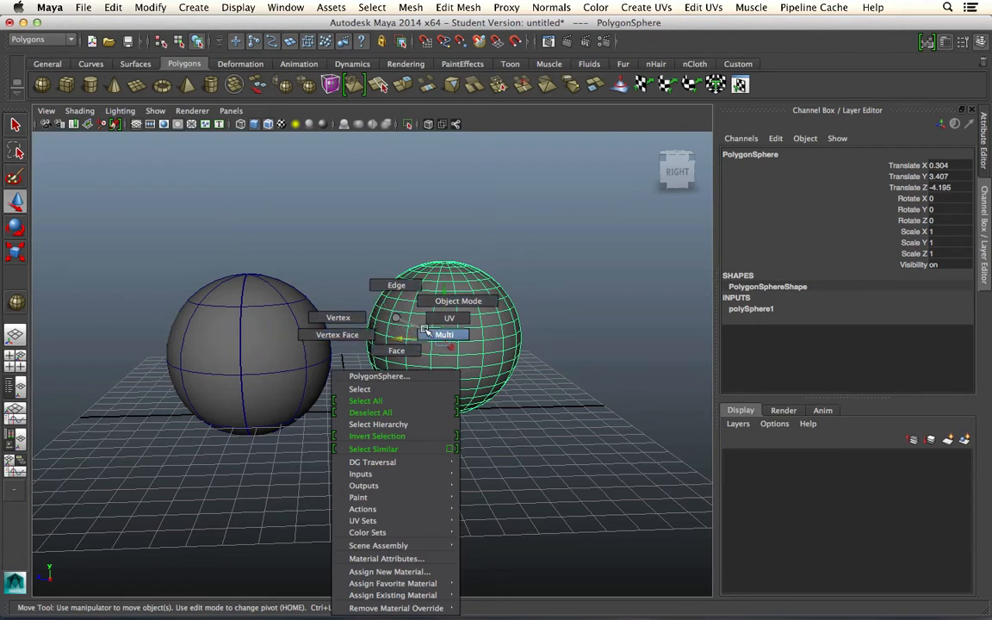
{"action": "right_click_drag", "start_coordinate": [425, 330], "coordinate": [428, 331]}
{"action": "left_click", "coordinate": [508, 255]}
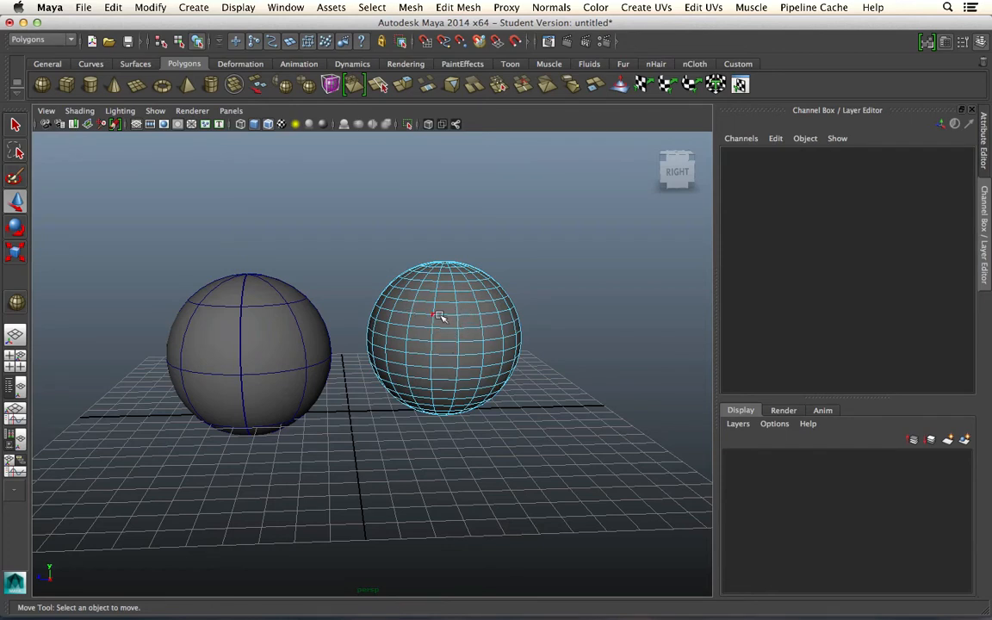
{"action": "left_click", "coordinate": [438, 318]}
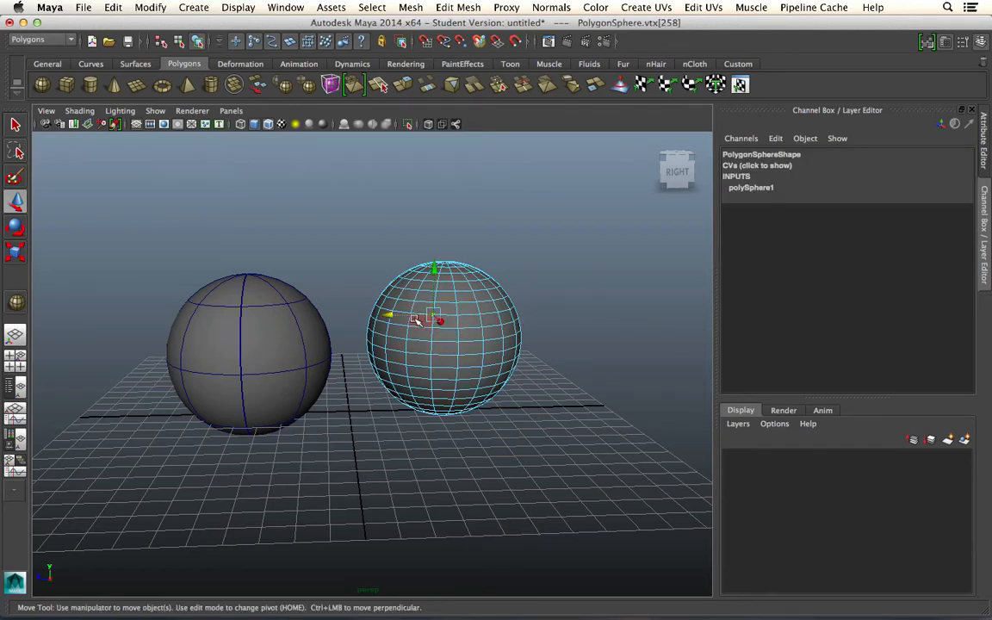
- Return PolygonSphere to Object Mode and select the whole sphere
{"action": "right_click_drag", "start_coordinate": [442, 316], "coordinate": [498, 290]}
{"action": "left_click", "coordinate": [457, 297]}
{"action": "right_click_drag", "start_coordinate": [385, 297], "coordinate": [422, 280]}
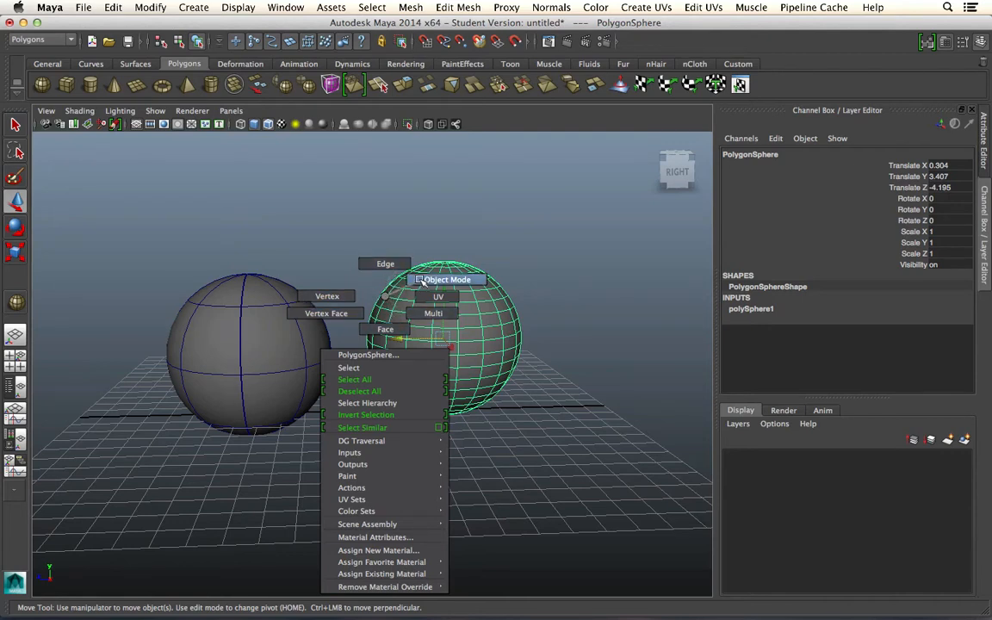
{"action": "right_click_drag", "start_coordinate": [422, 281], "coordinate": [422, 281]}
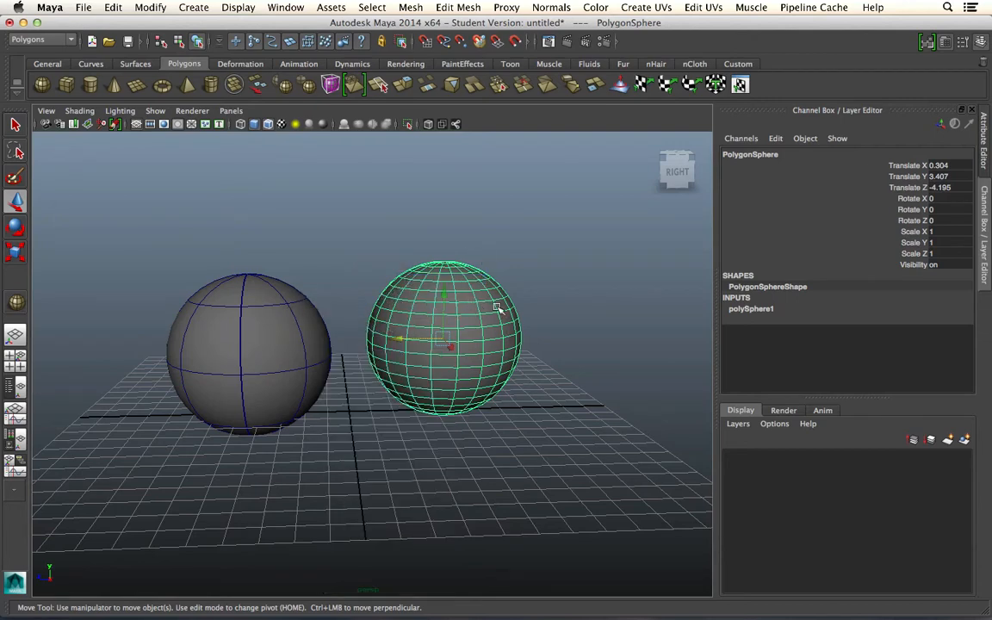
- Switch NURBSPHERE to Isoparm mode and select the vertical isoparm running down its front
{"action": "left_click", "coordinate": [230, 284]}
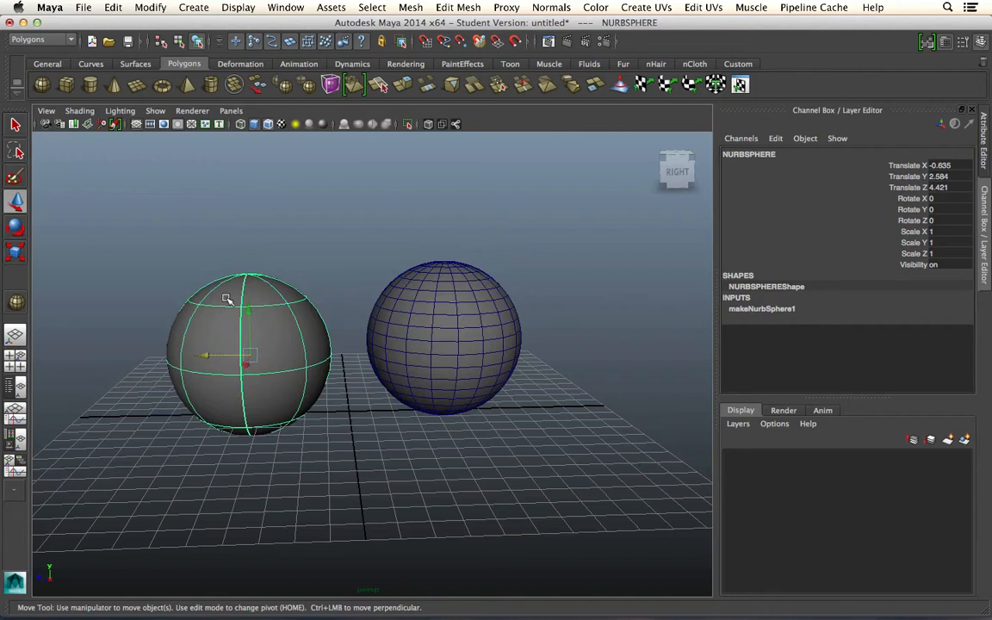
{"action": "right_click", "coordinate": [227, 298]}
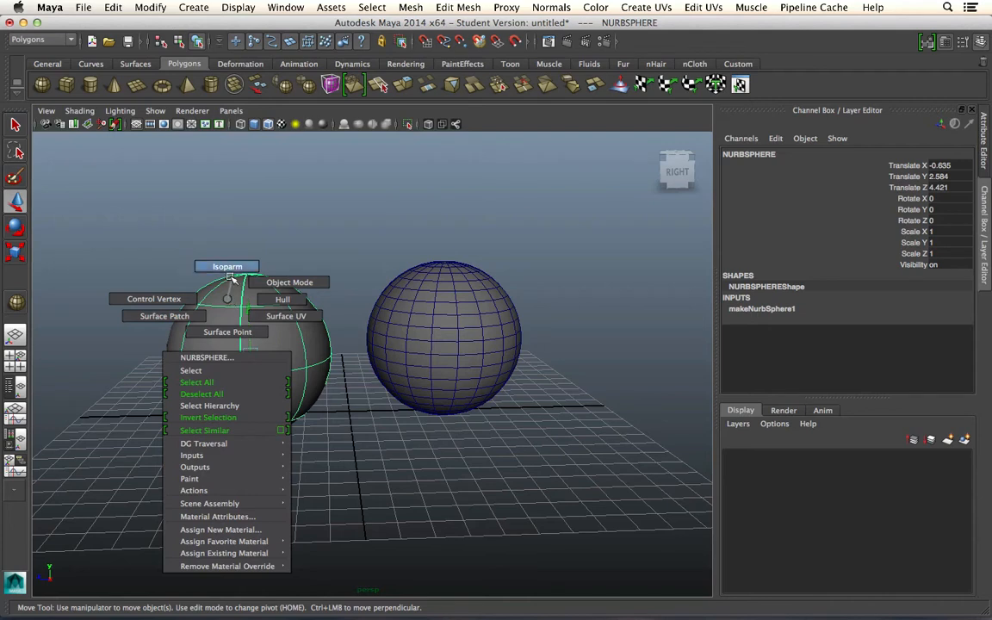
{"action": "left_click", "coordinate": [227, 267]}
{"action": "left_click", "coordinate": [245, 288]}
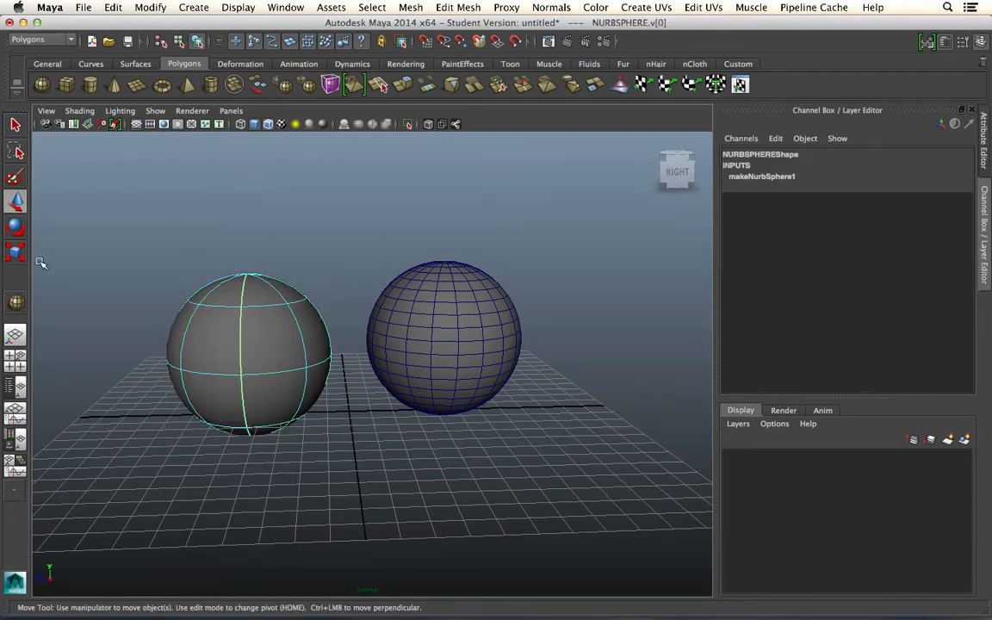
- Switch NURBSPHERE to Control Vertex mode and select the control vertex at its upper front
{"action": "right_click_drag", "start_coordinate": [248, 304], "coordinate": [181, 292]}
{"action": "left_click", "coordinate": [241, 304]}
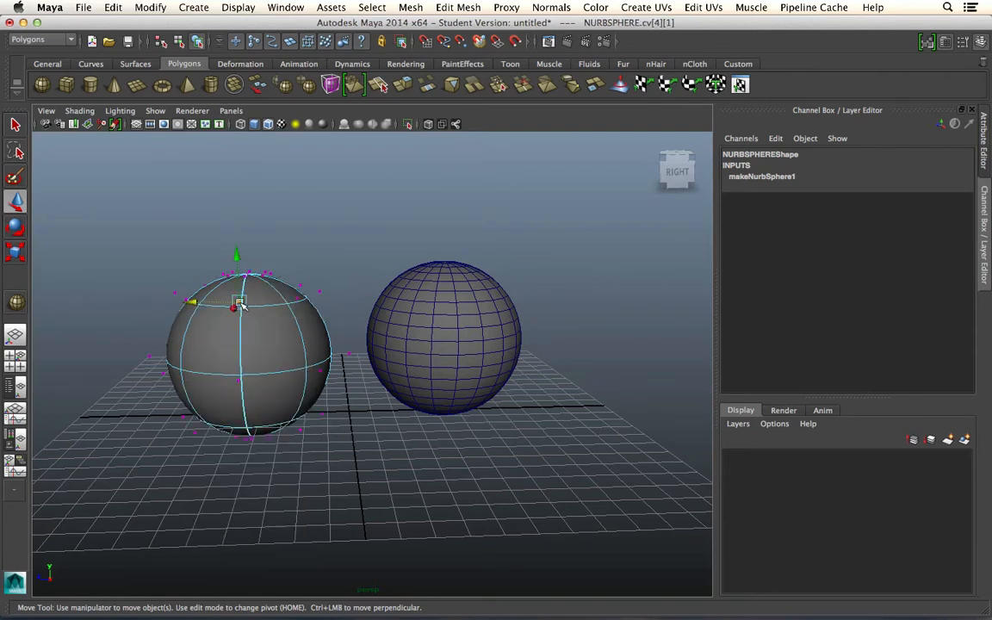
{"action": "left_click_drag", "start_coordinate": [231, 312], "coordinate": [243, 342]}
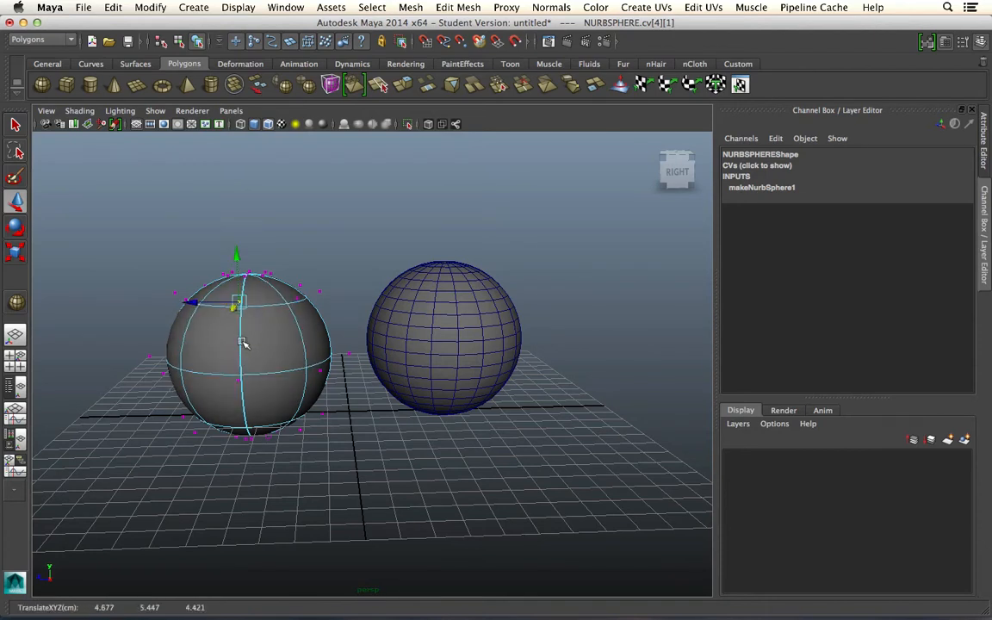
- Pick surface points on NURBSPHERE where its front isoparm meets the equator in Surface Point mode, and return it to Object Mode
{"action": "right_click_drag", "start_coordinate": [251, 330], "coordinate": [241, 363]}
{"action": "left_click", "coordinate": [234, 370]}
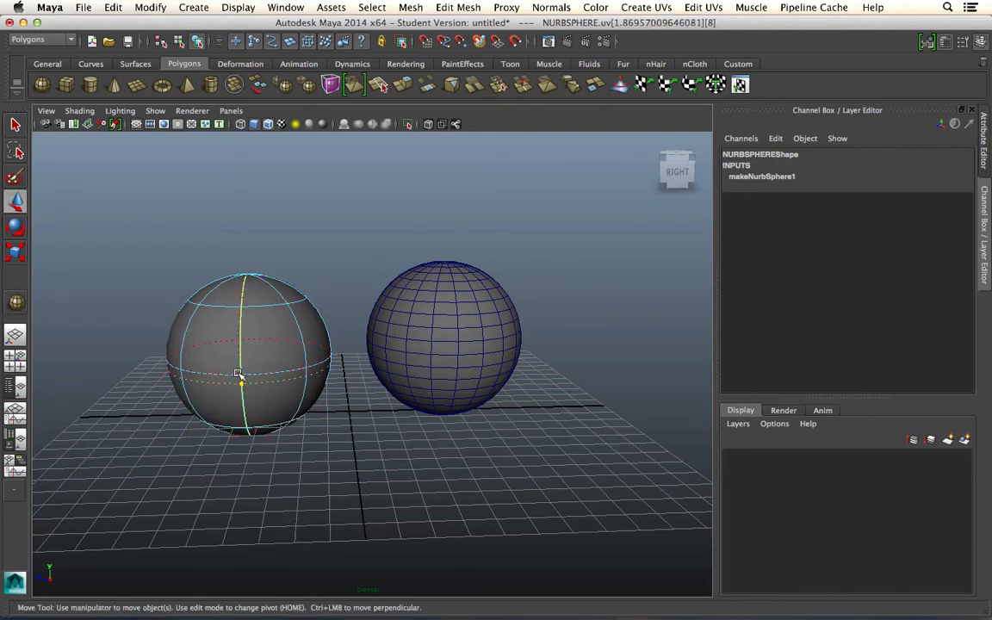
{"action": "left_click", "coordinate": [268, 373]}
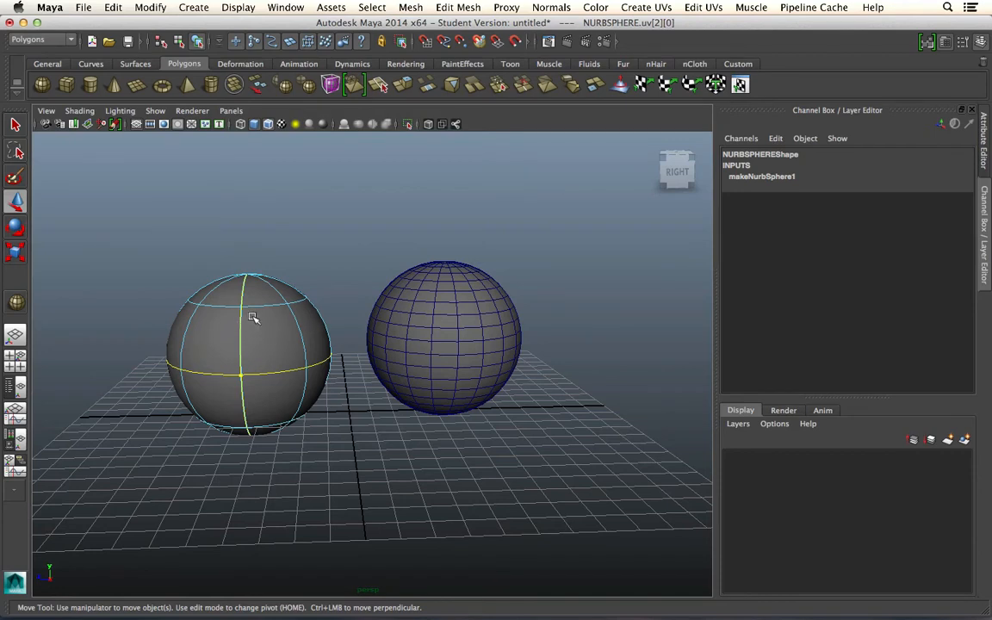
{"action": "left_click", "coordinate": [314, 293]}
{"action": "right_click_drag", "start_coordinate": [232, 315], "coordinate": [273, 298]}
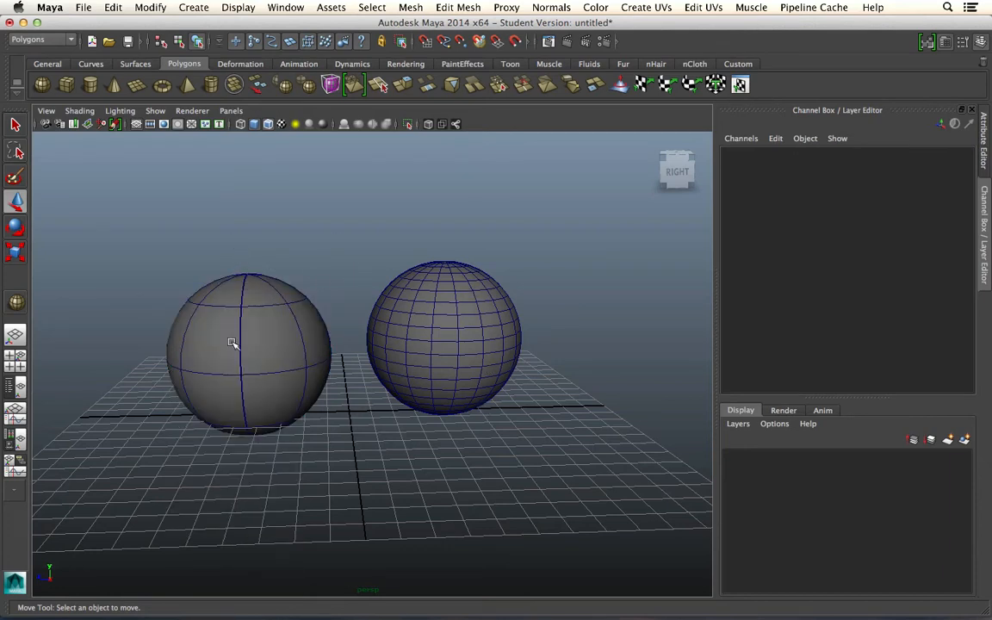
{"action": "left_click", "coordinate": [186, 7]}
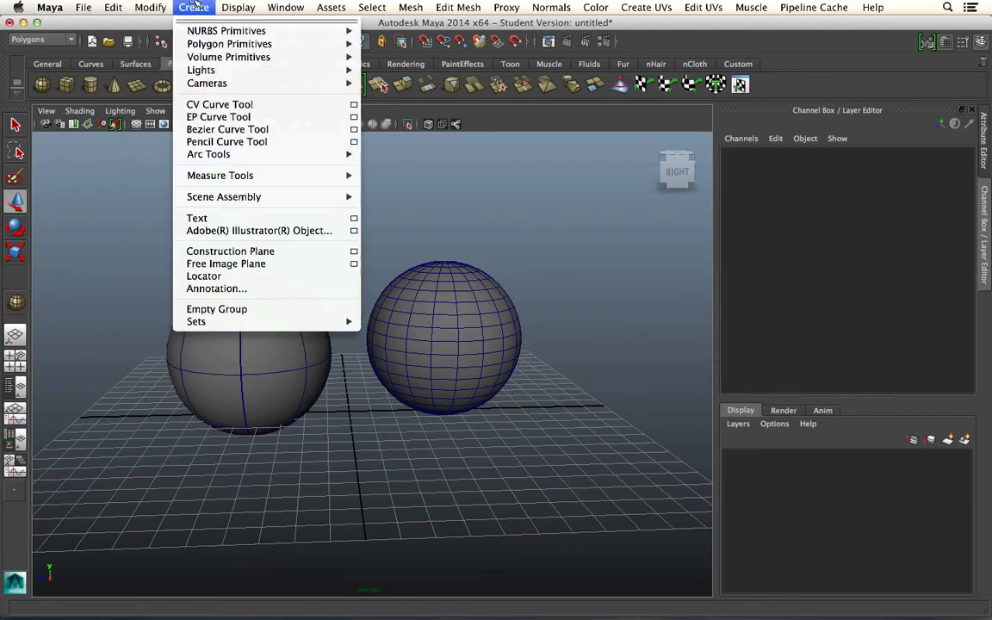
{"action": "mouse_move", "coordinate": [199, 33]}
{"action": "key", "text": "Escape"}
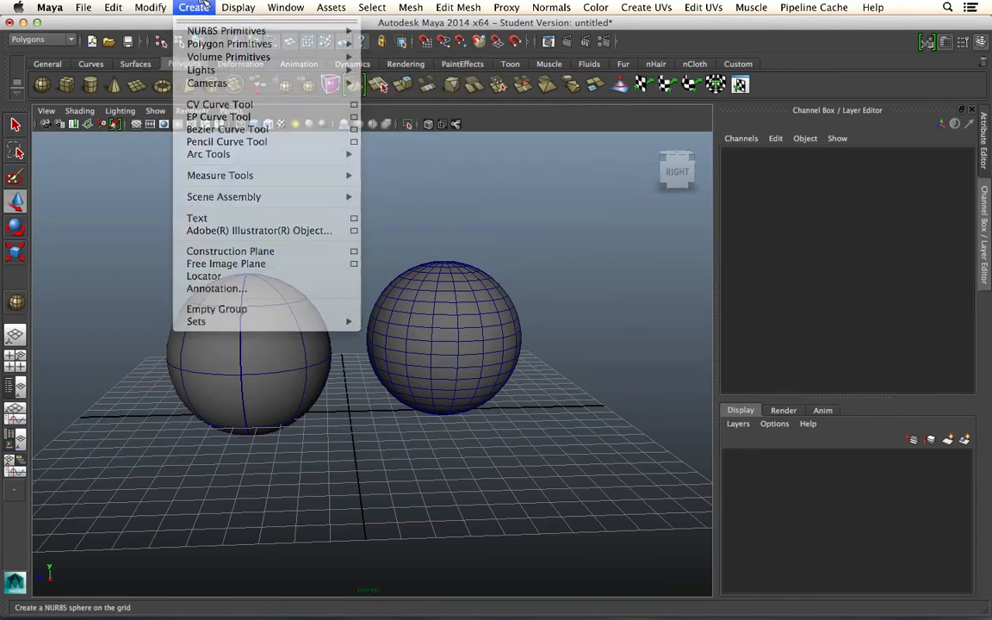
- Switch PolygonSphere to Vertex mode and pull one vertex on its upper front outward along X into a long spike
{"action": "left_click", "coordinate": [440, 300]}
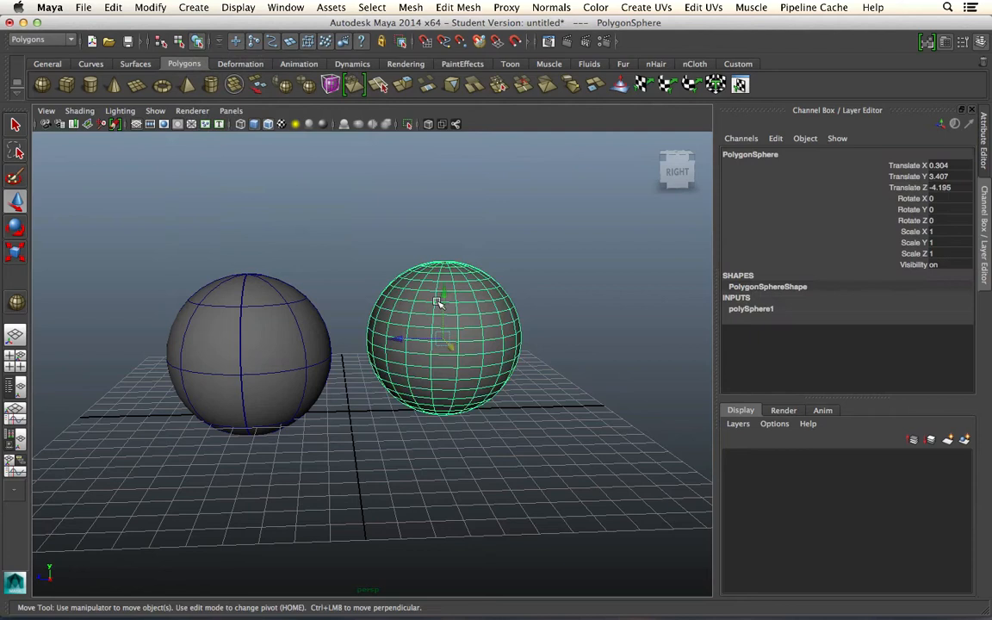
{"action": "right_click", "coordinate": [488, 300]}
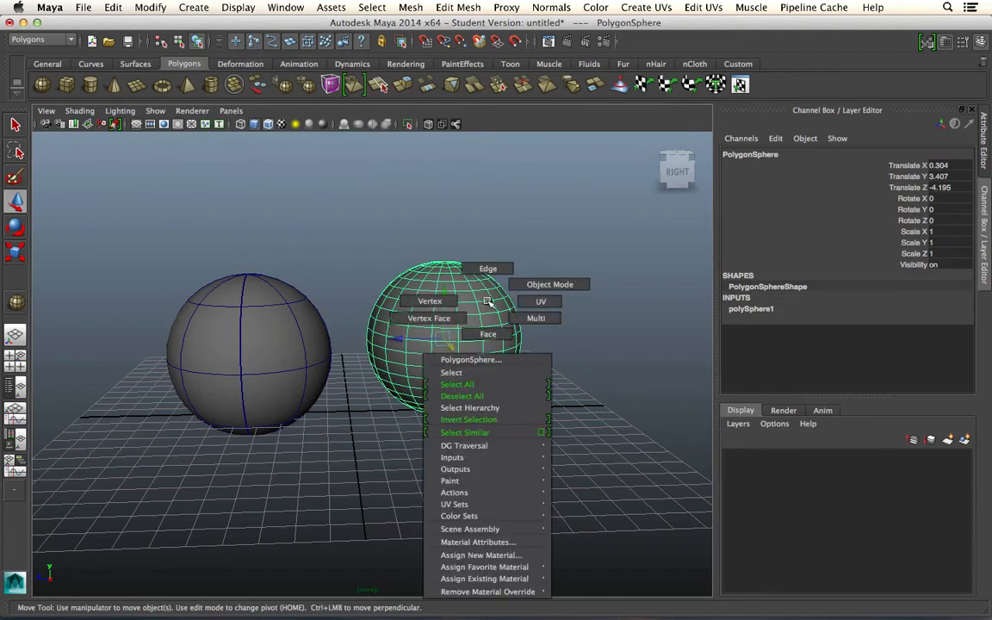
{"action": "left_click", "coordinate": [428, 300]}
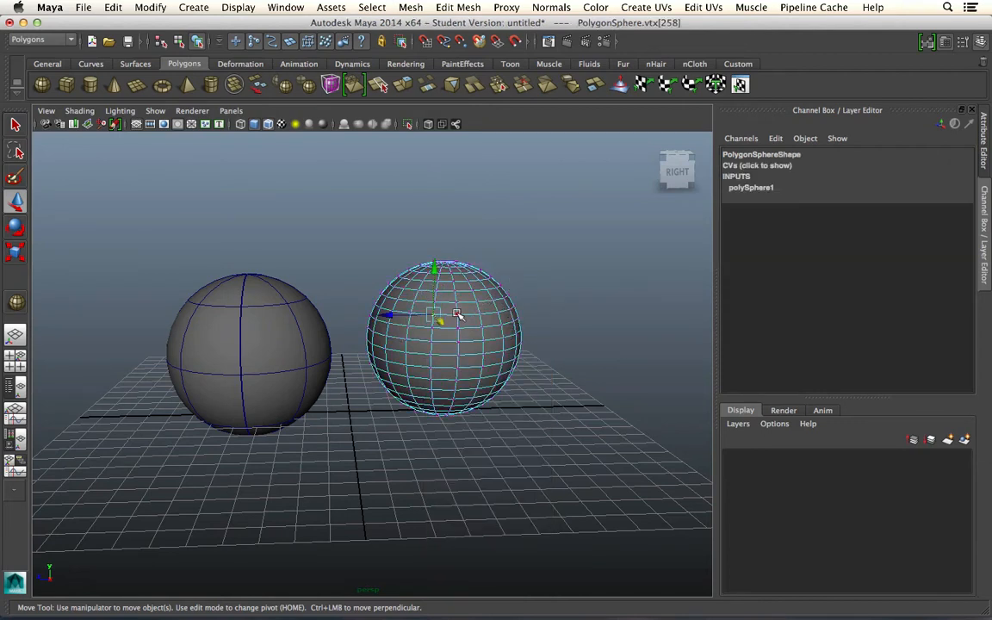
{"action": "left_click", "coordinate": [479, 325]}
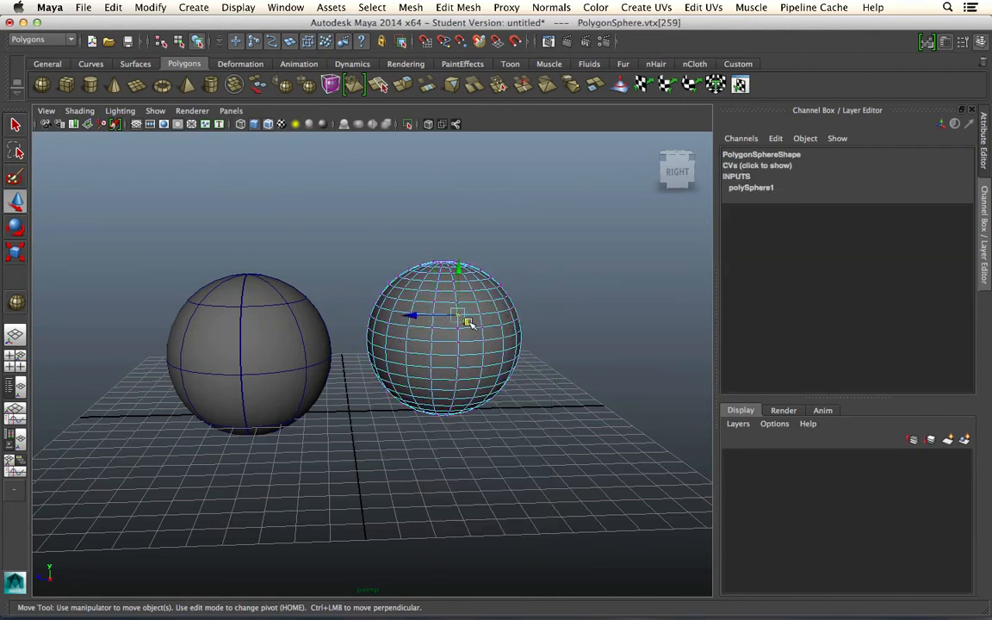
{"action": "left_click_drag", "start_coordinate": [469, 323], "coordinate": [434, 361]}
{"action": "right_click_drag", "start_coordinate": [434, 361], "coordinate": [480, 386], "text": "alt"}
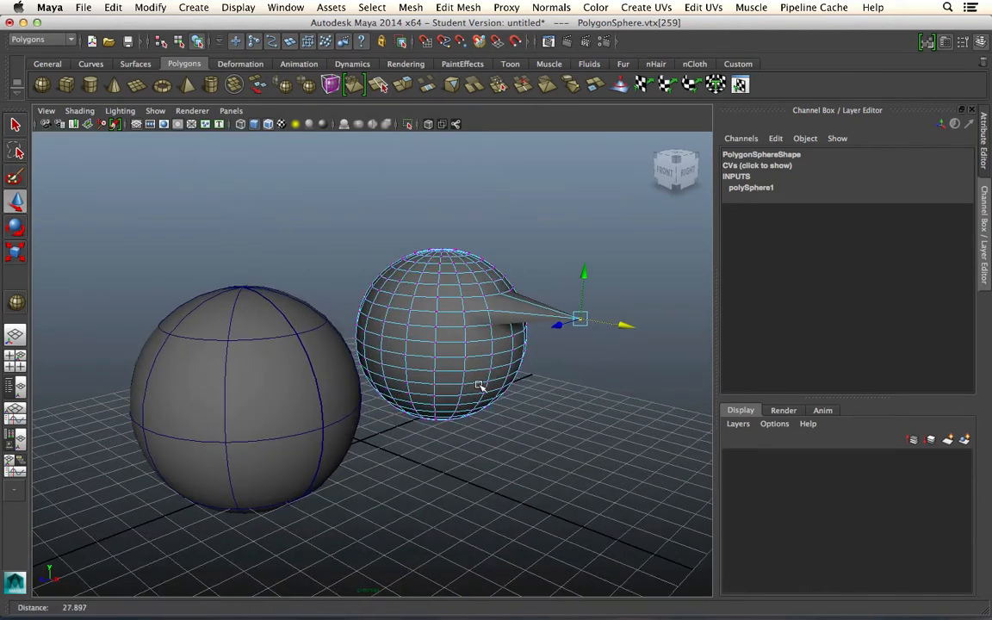
{"action": "left_click_drag", "start_coordinate": [480, 386], "coordinate": [552, 457], "text": "alt"}
- Return PolygonSphere to Object Mode and turn off the wireframe overlay on the shaded objects
{"action": "left_click", "coordinate": [558, 461]}
{"action": "right_click_drag", "start_coordinate": [463, 298], "coordinate": [494, 277]}
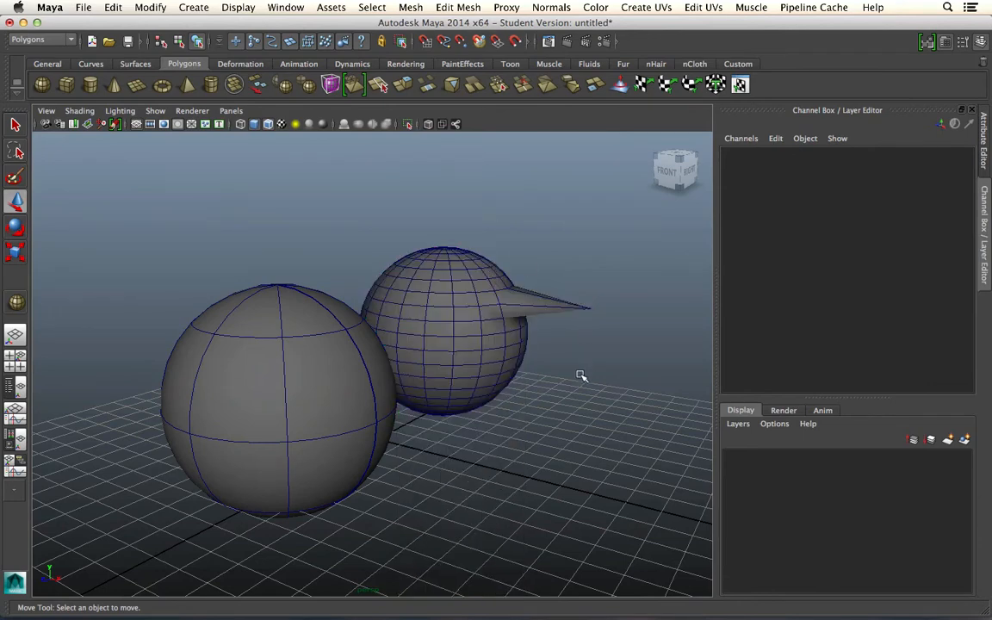
{"action": "left_click", "coordinate": [270, 124]}
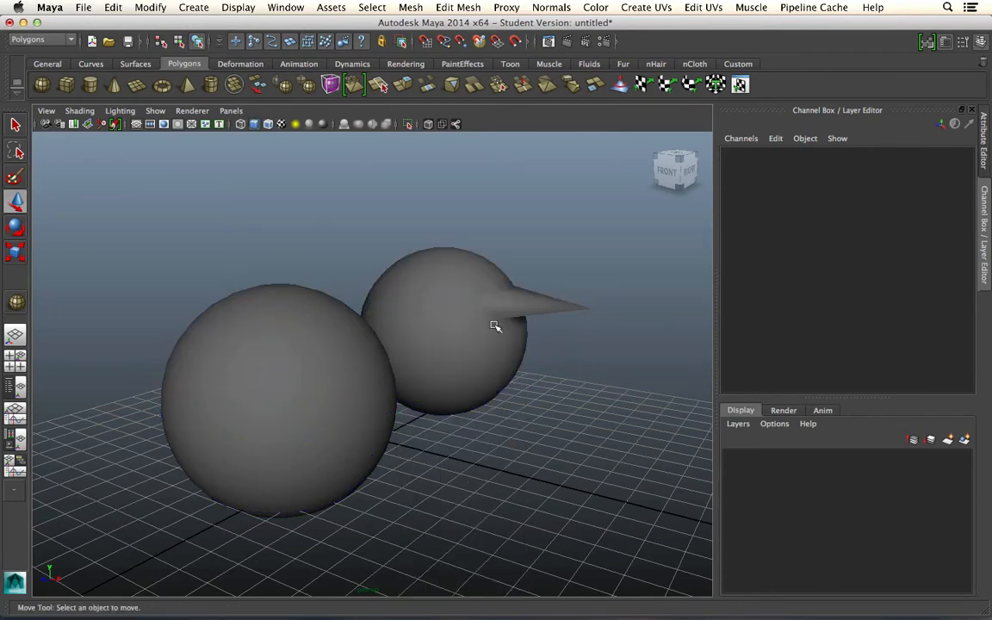
{"action": "left_click_drag", "start_coordinate": [496, 328], "coordinate": [344, 361], "text": "alt"}
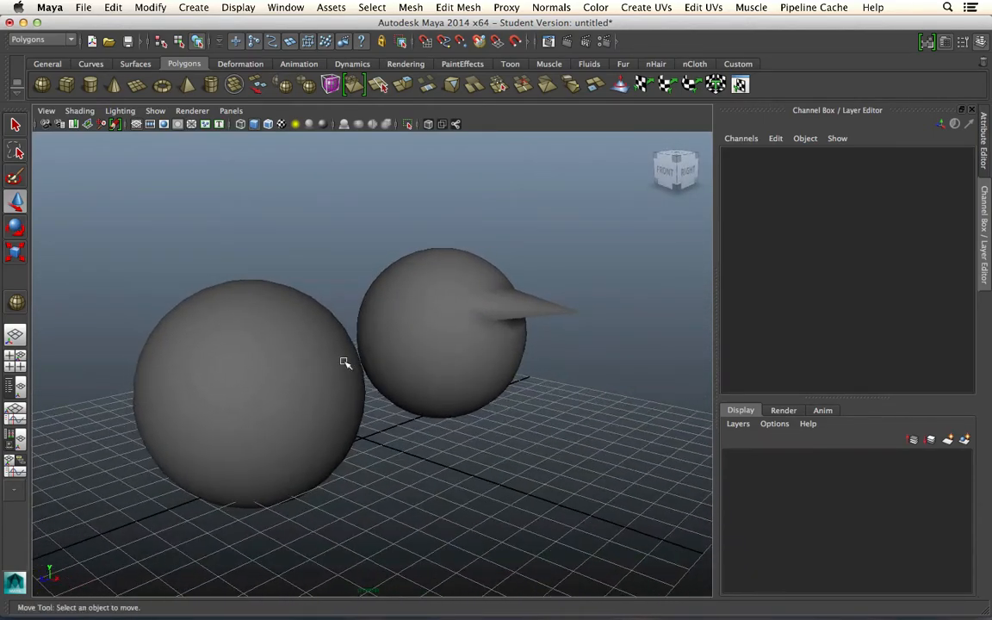
- Pull NURBSPHERE's upper front control vertex outward along X to about 12.6 cm, and return the sphere to Object Mode
{"action": "left_click", "coordinate": [292, 356]}
{"action": "right_click_drag", "start_coordinate": [298, 324], "coordinate": [245, 327]}
{"action": "left_click", "coordinate": [318, 319]}
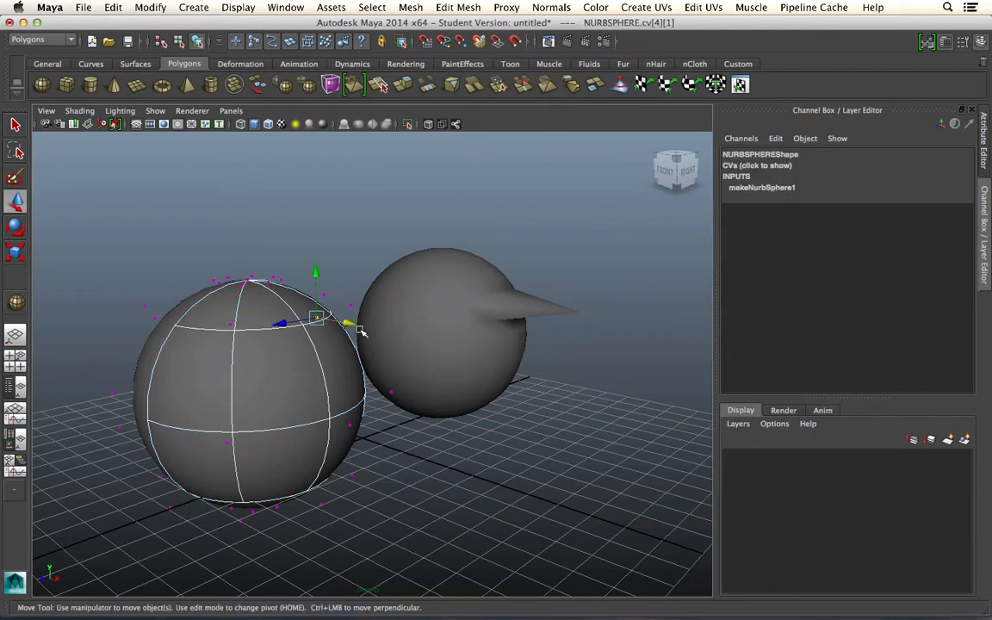
{"action": "left_click_drag", "start_coordinate": [349, 323], "coordinate": [694, 386]}
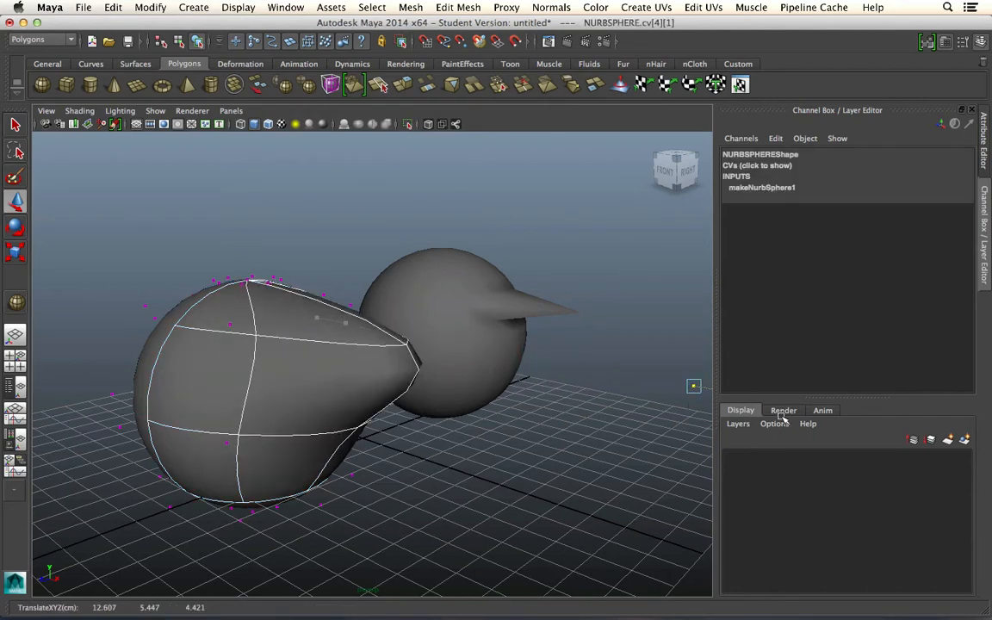
{"action": "right_click_drag", "start_coordinate": [345, 338], "coordinate": [327, 276]}
{"action": "left_click", "coordinate": [356, 235]}
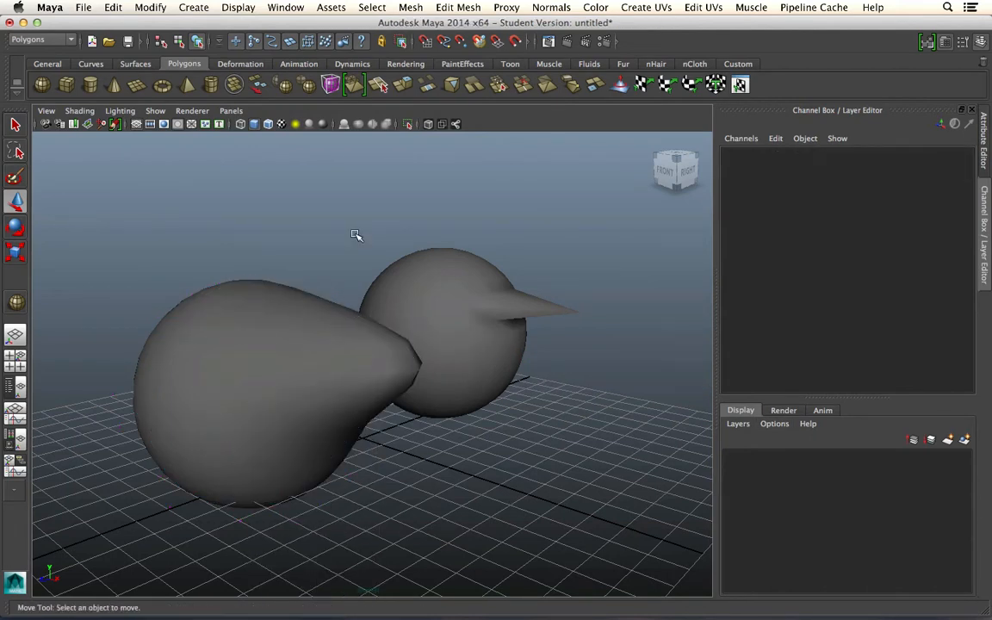
- Select NURBSPHERE and PolygonSphere alternately to compare their deformed shapes and wireframes
{"action": "mouse_move", "coordinate": [500, 433]}
{"action": "left_mouse_down", "text": "alt"}
{"action": "mouse_move", "coordinate": [372, 437]}
{"action": "mouse_move", "coordinate": [529, 421]}
{"action": "mouse_move", "coordinate": [462, 415]}
{"action": "mouse_move", "coordinate": [500, 434]}
{"action": "left_mouse_up", "text": "alt"}
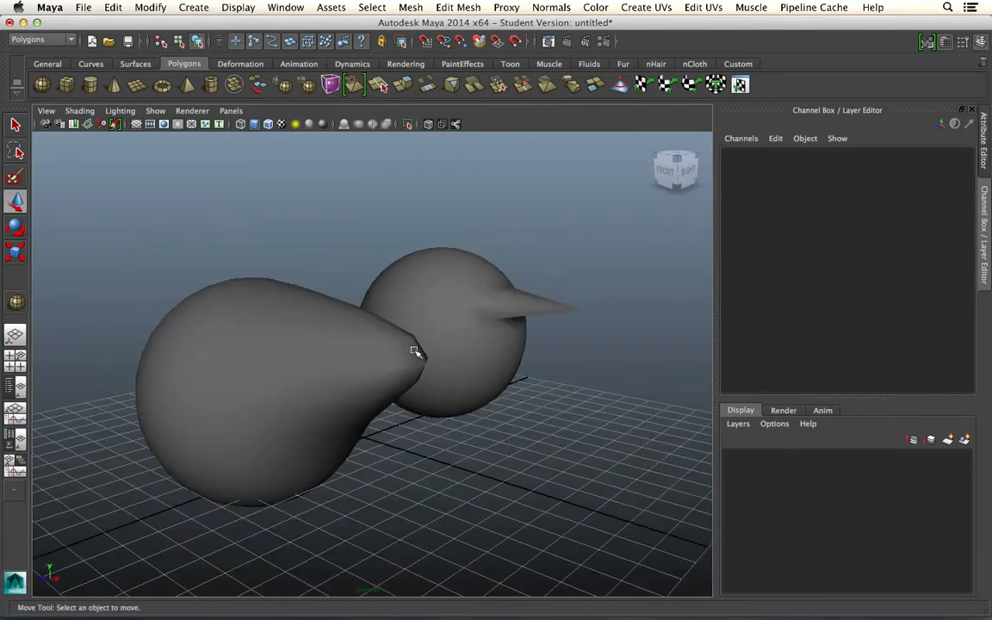
{"action": "left_click", "coordinate": [313, 381]}
{"action": "left_click", "coordinate": [464, 359]}
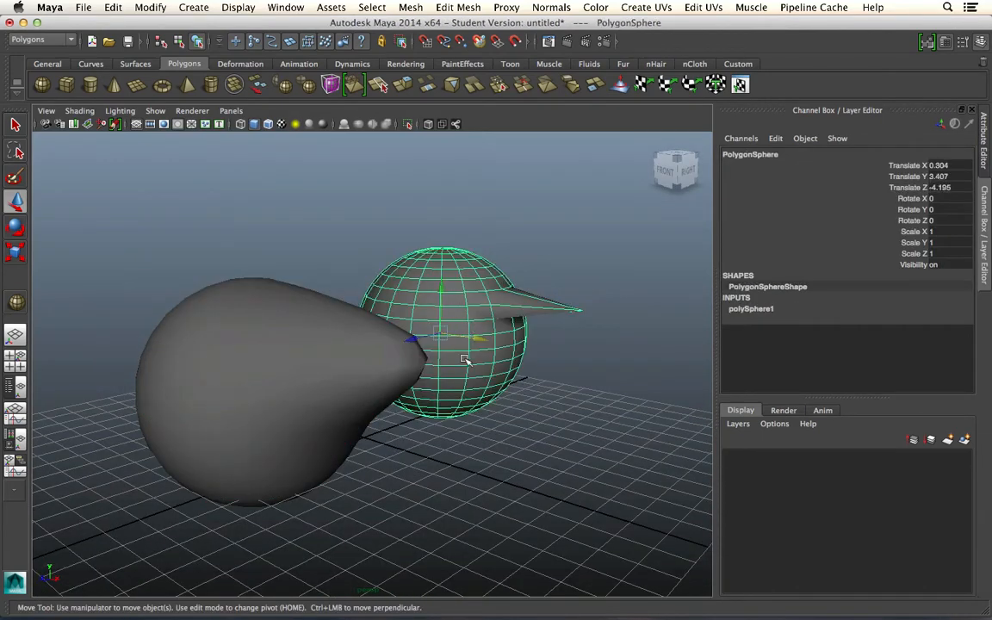
{"action": "left_click", "coordinate": [295, 353]}
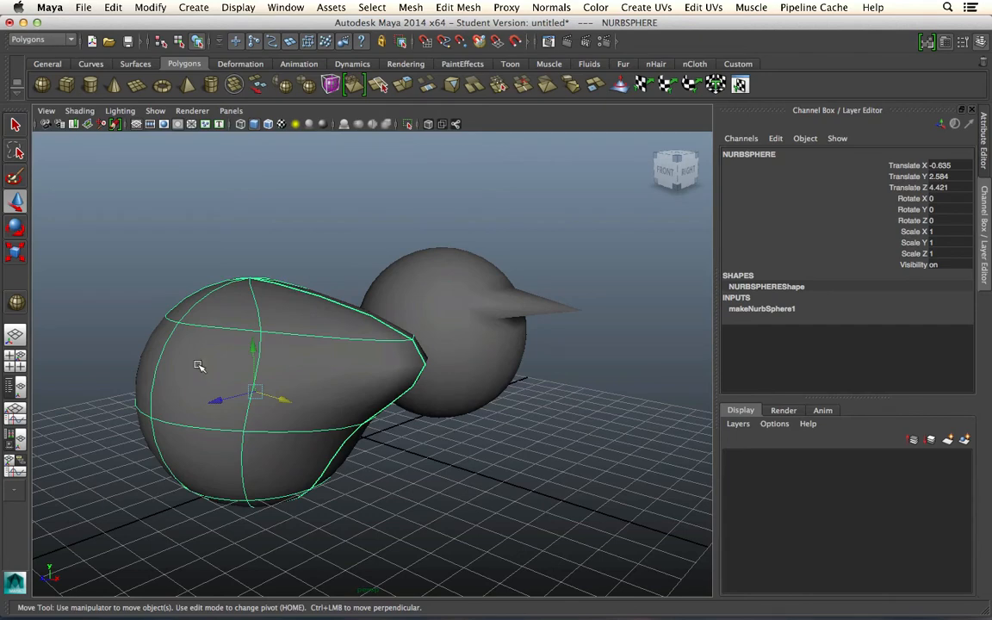
{"action": "left_click", "coordinate": [466, 270]}
{"action": "left_click", "coordinate": [343, 308]}
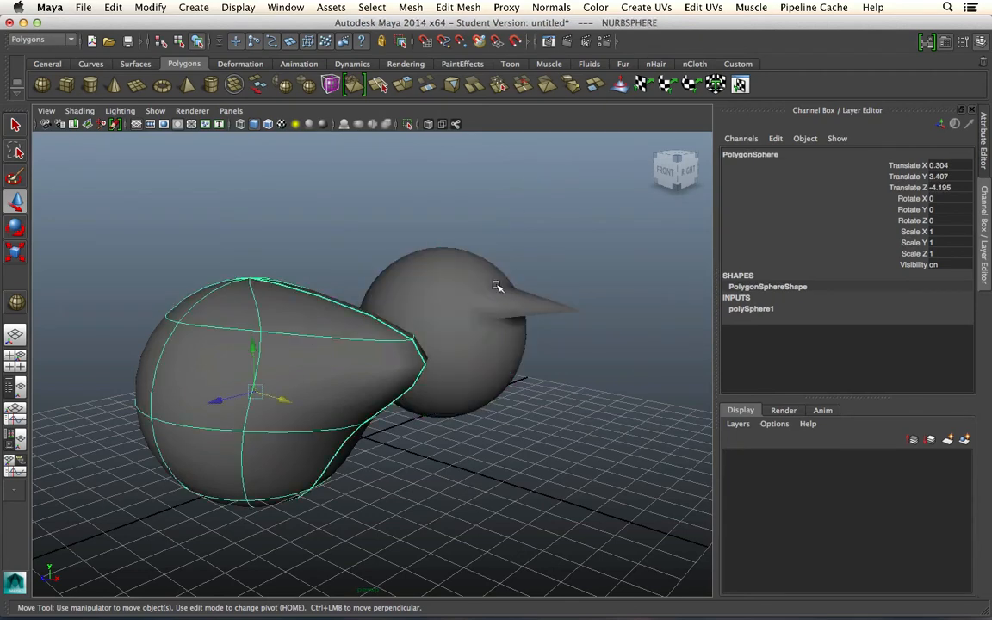
{"action": "left_click", "coordinate": [432, 299]}
{"action": "left_click", "coordinate": [384, 324]}
{"action": "left_click", "coordinate": [472, 295]}
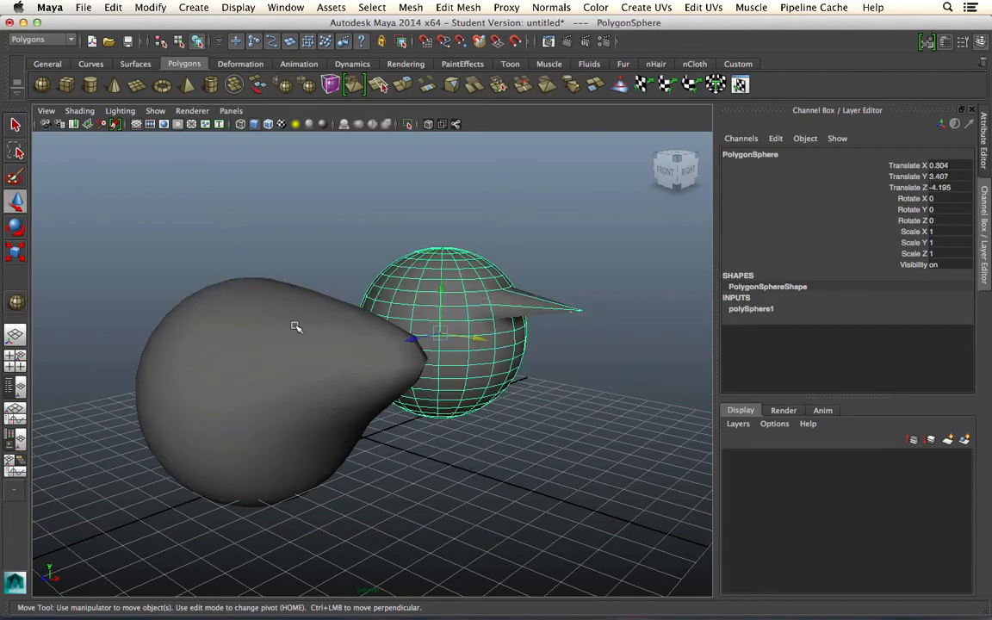
- Delete NURBSPHERE and move PolygonSphere along Z to about 2.63
{"action": "left_click", "coordinate": [296, 324]}
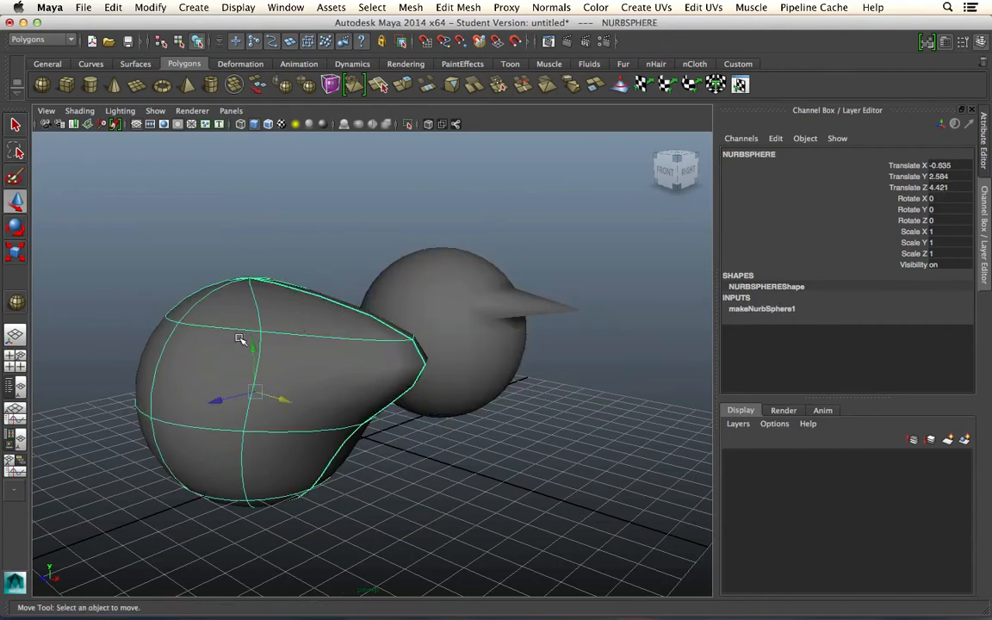
{"action": "key", "text": "Delete"}
{"action": "left_click", "coordinate": [404, 338]}
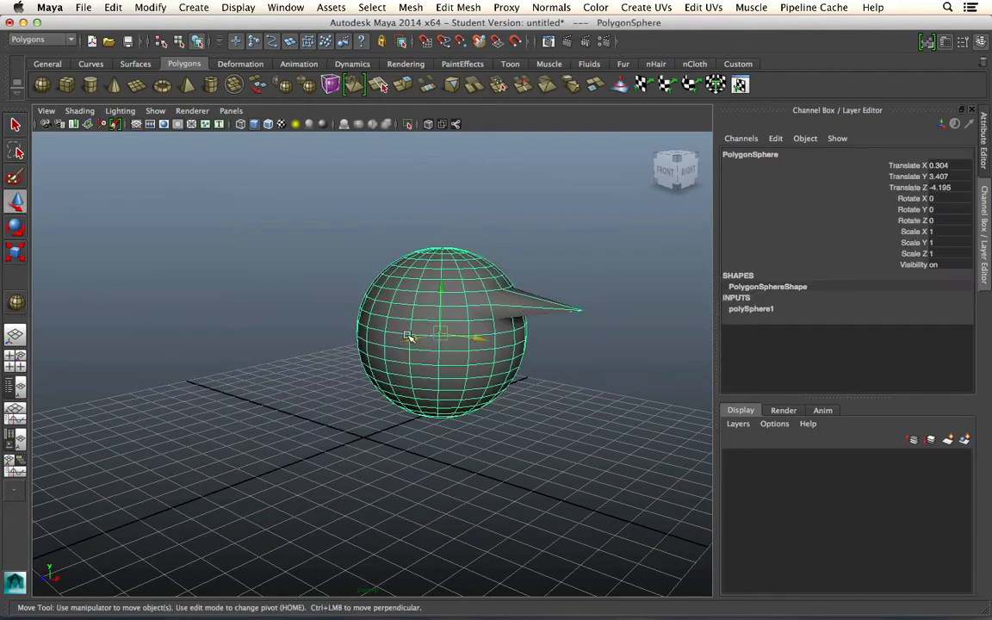
{"action": "middle_click_drag", "start_coordinate": [408, 336], "coordinate": [273, 386]}
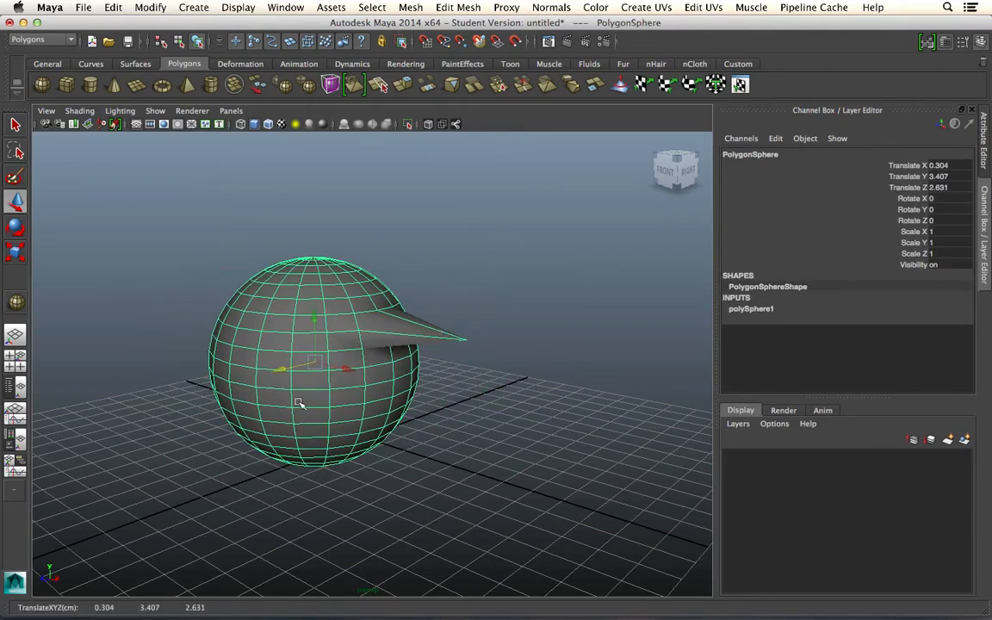
- Move the spike's tip vertex back to PolygonSphere's surface at about X 3.48 cm, and return the sphere to Object Mode
{"action": "right_click_drag", "start_coordinate": [443, 317], "coordinate": [392, 318]}
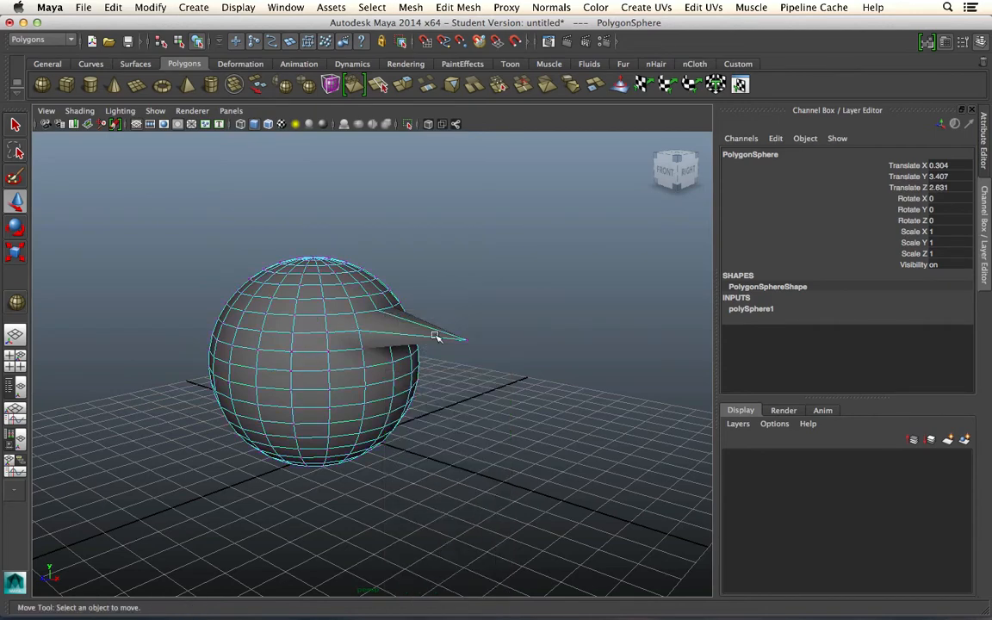
{"action": "left_click", "coordinate": [465, 340]}
{"action": "middle_click_drag", "start_coordinate": [492, 349], "coordinate": [421, 328]}
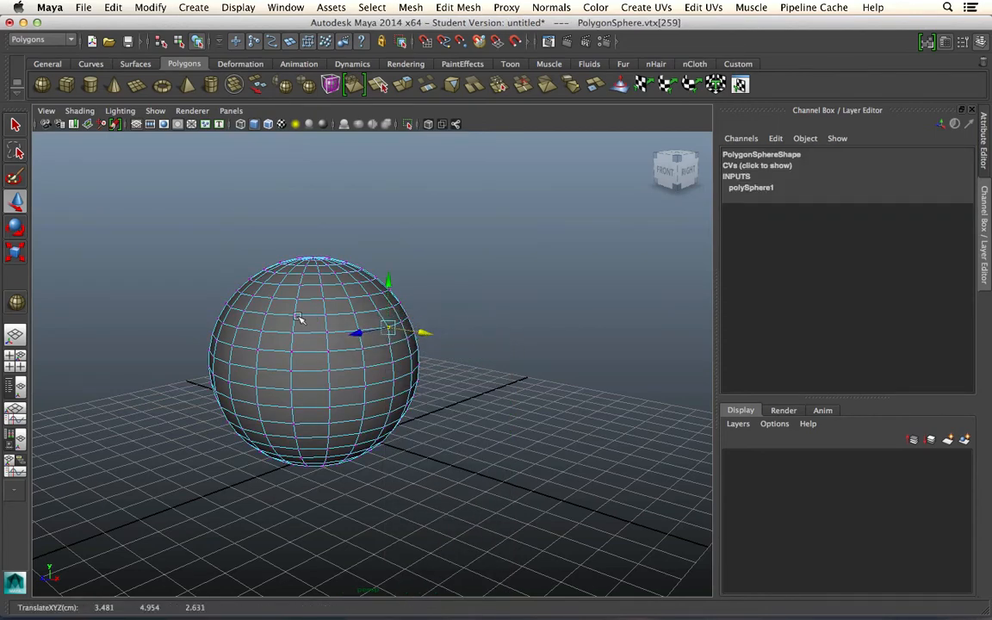
{"action": "right_click_drag", "start_coordinate": [299, 318], "coordinate": [354, 294]}
{"action": "left_click", "coordinate": [421, 310]}
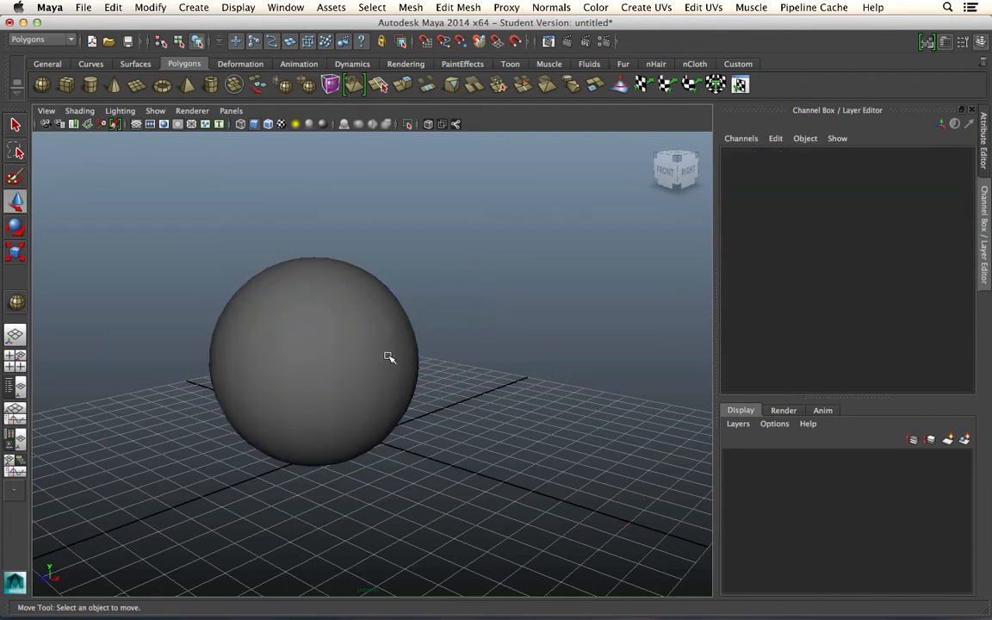
- Select the same upper front vertex of PolygonSphere in Vertex mode again, and return the sphere to Object Mode
{"action": "left_click", "coordinate": [386, 292]}
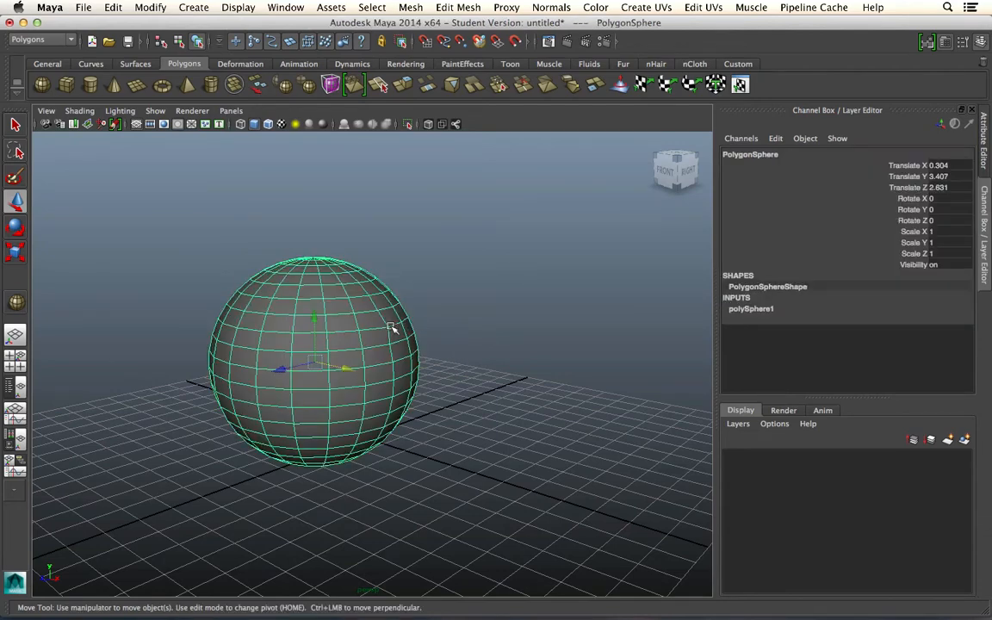
{"action": "right_click_drag", "start_coordinate": [389, 327], "coordinate": [328, 317]}
{"action": "left_click", "coordinate": [390, 329]}
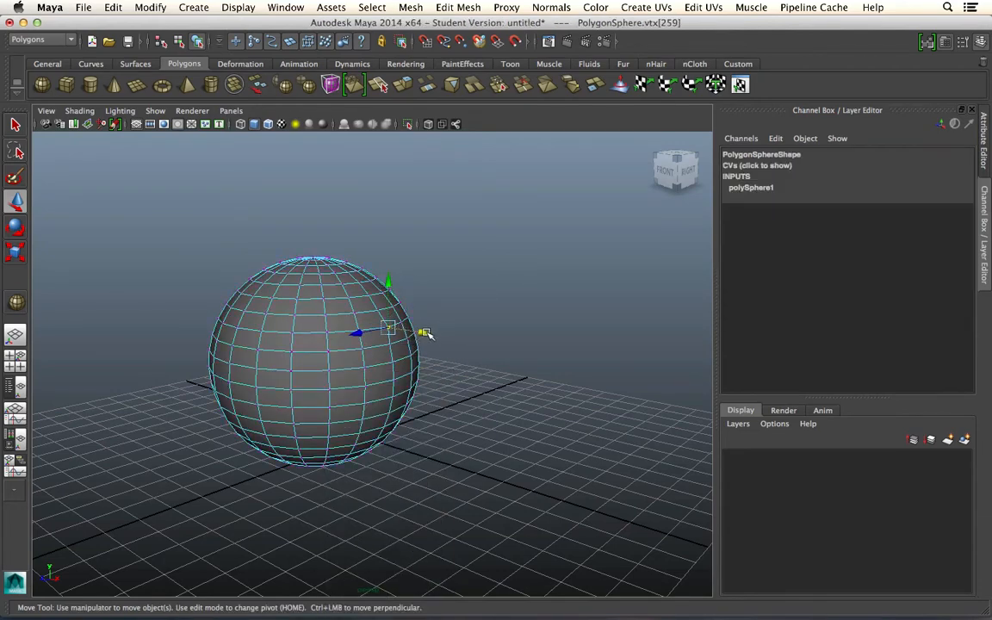
{"action": "left_click_drag", "start_coordinate": [426, 332], "coordinate": [425, 332]}
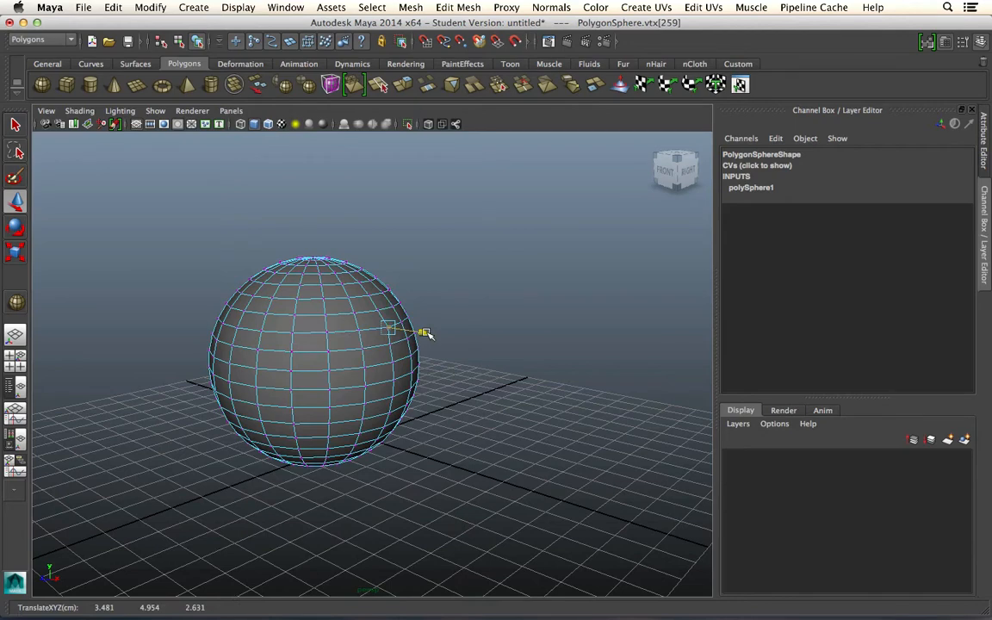
{"action": "left_click", "coordinate": [519, 344]}
{"action": "right_click_drag", "start_coordinate": [392, 317], "coordinate": [447, 296]}
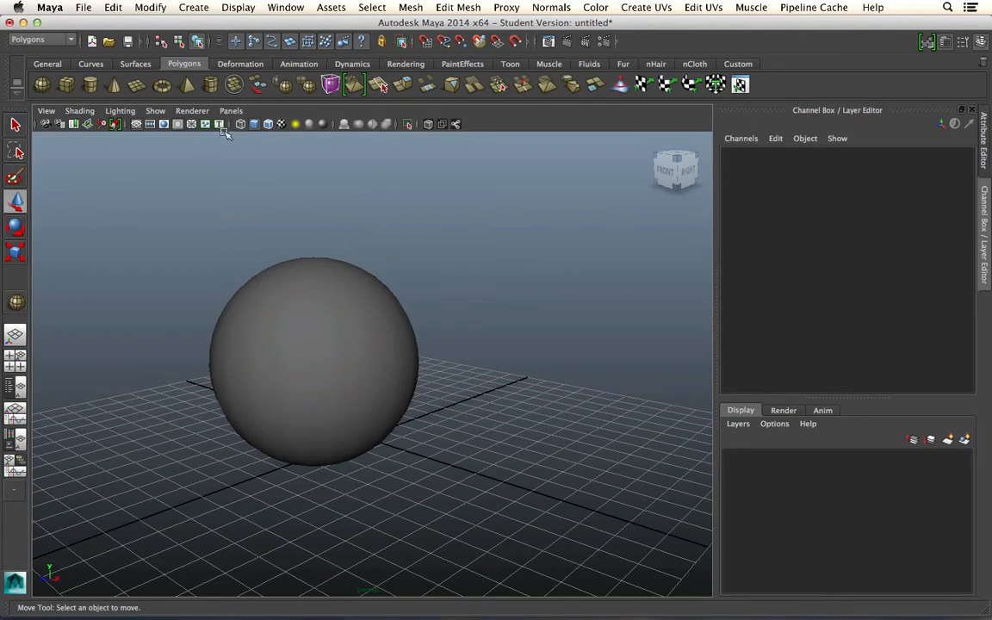
- Create a polygon cube beside PolygonSphere at about X 0.91, Z -7.93, and delete it
{"action": "left_click_drag", "start_coordinate": [454, 340], "coordinate": [258, 335], "text": "alt"}
{"action": "left_click", "coordinate": [233, 336]}
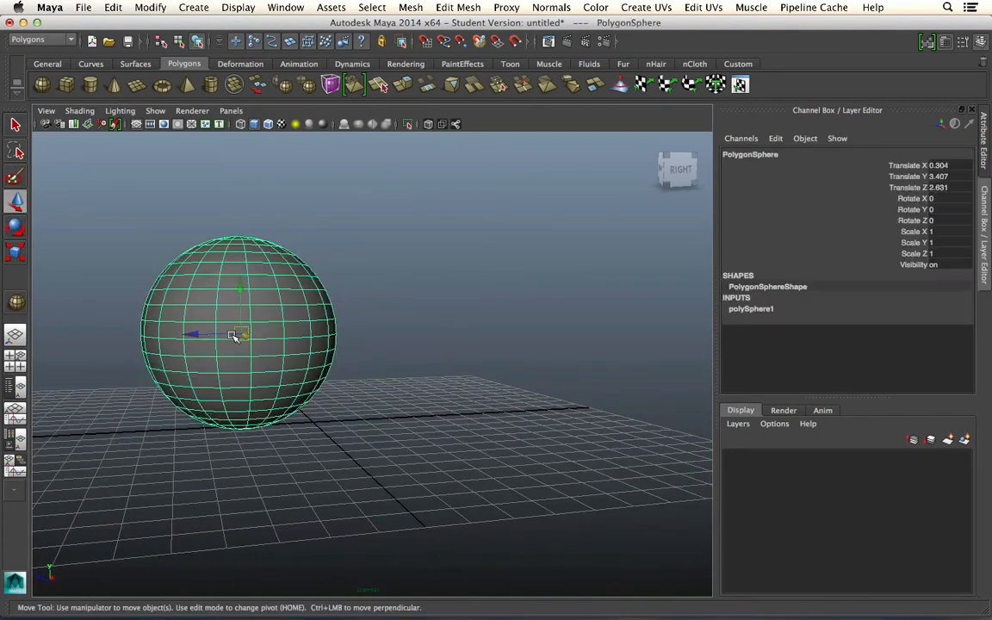
{"action": "middle_click_drag", "start_coordinate": [375, 347], "coordinate": [343, 399], "text": "alt"}
{"action": "right_click_drag", "start_coordinate": [342, 399], "coordinate": [227, 352], "text": "alt"}
{"action": "left_click_drag", "start_coordinate": [250, 352], "coordinate": [280, 386], "text": "alt"}
{"action": "left_click", "coordinate": [194, 7]}
{"action": "mouse_move", "coordinate": [208, 47]}
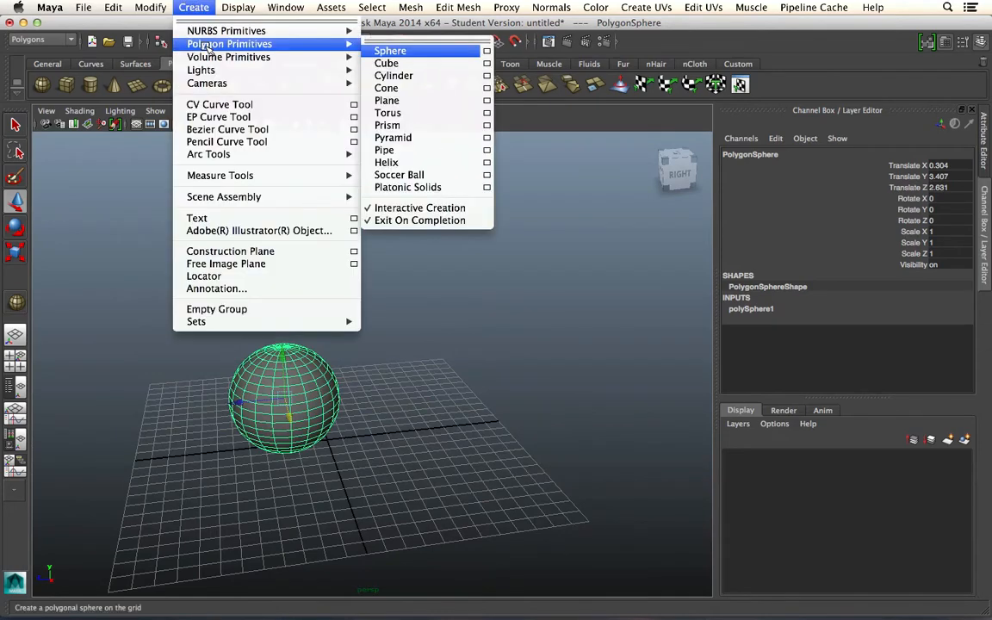
{"action": "left_click", "coordinate": [408, 63]}
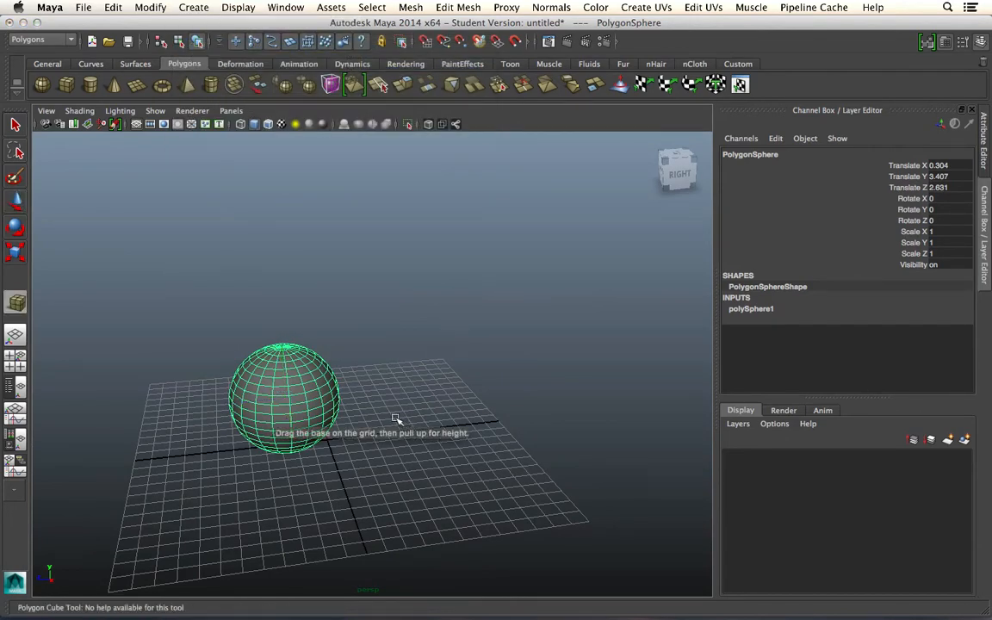
{"action": "left_click_drag", "start_coordinate": [396, 418], "coordinate": [461, 355]}
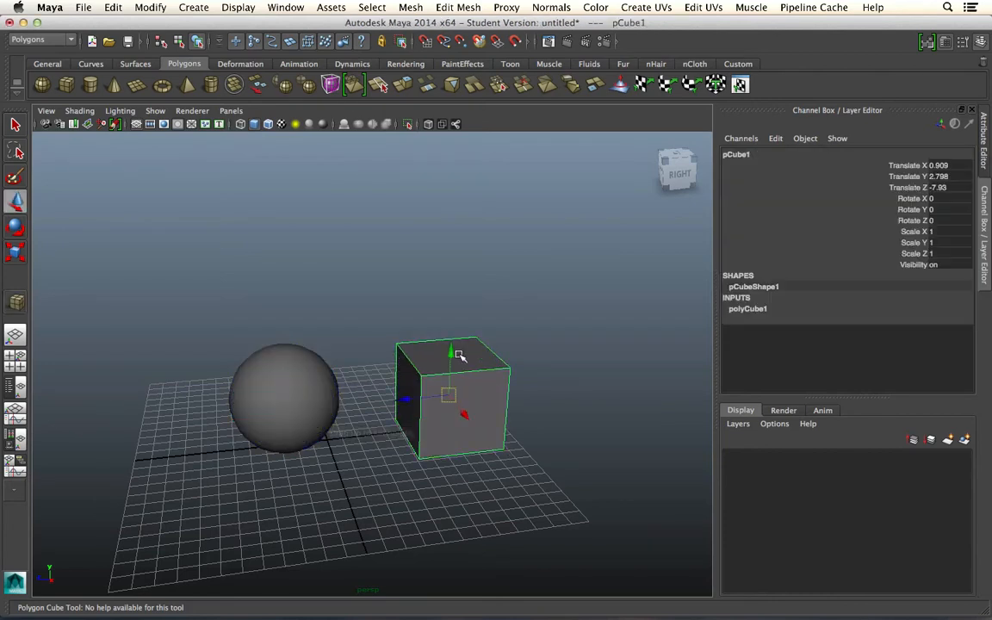
{"action": "key", "text": "Delete"}
- Create a polygon cube on the grid beside PolygonSphere at about X -1.8, Y 2.15, Z -5.24
{"action": "left_click", "coordinate": [192, 7]}
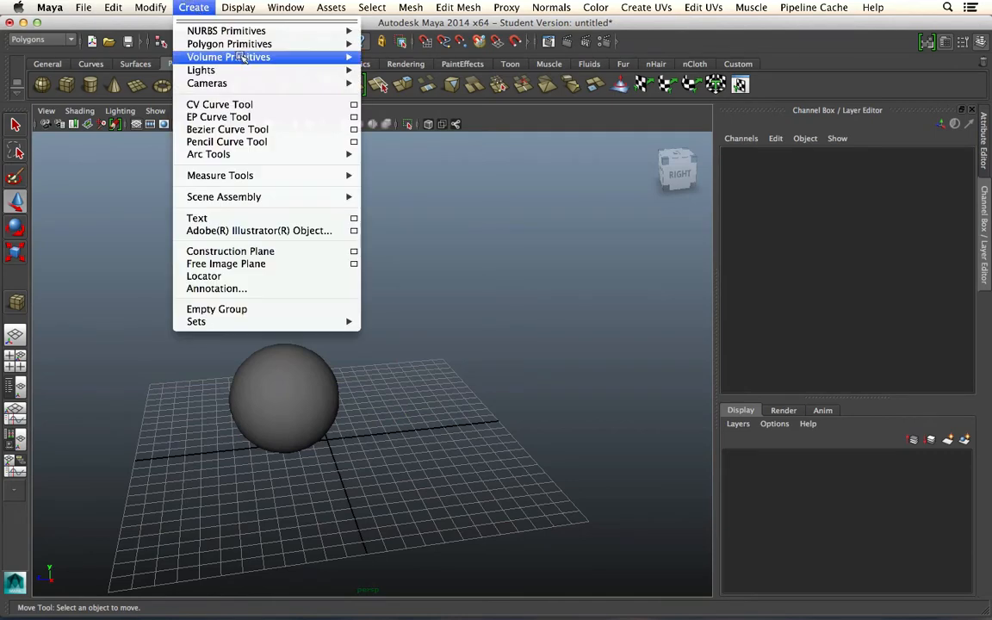
{"action": "mouse_move", "coordinate": [259, 44]}
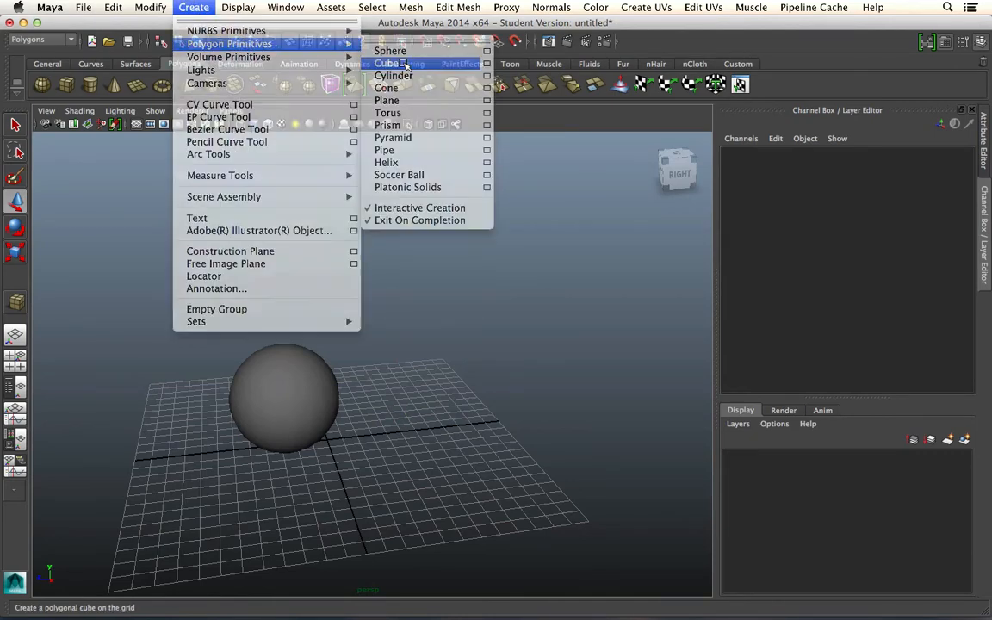
{"action": "left_click", "coordinate": [387, 63]}
{"action": "left_click_drag", "start_coordinate": [404, 418], "coordinate": [371, 439]}
- Detach the Create commands as a floating window above the viewport
{"action": "left_click", "coordinate": [213, 7]}
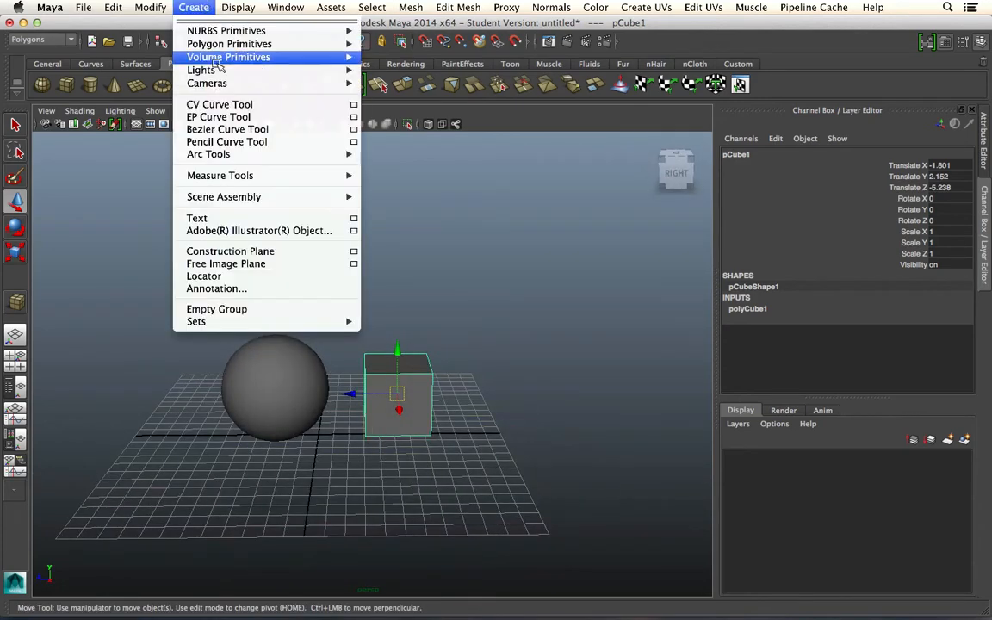
{"action": "left_click", "coordinate": [265, 17]}
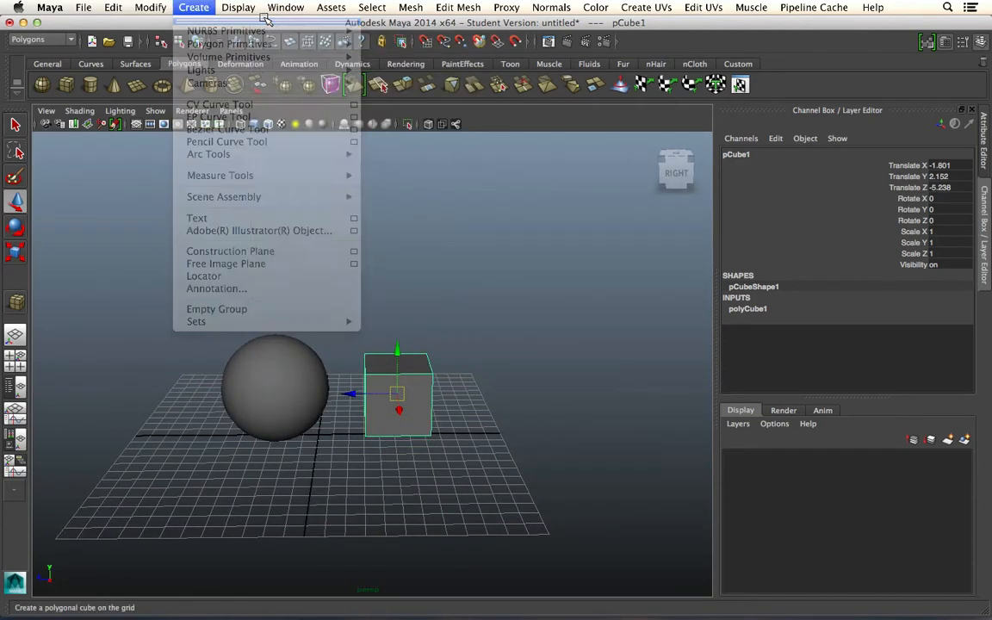
{"action": "left_click_drag", "start_coordinate": [327, 20], "coordinate": [234, 19]}
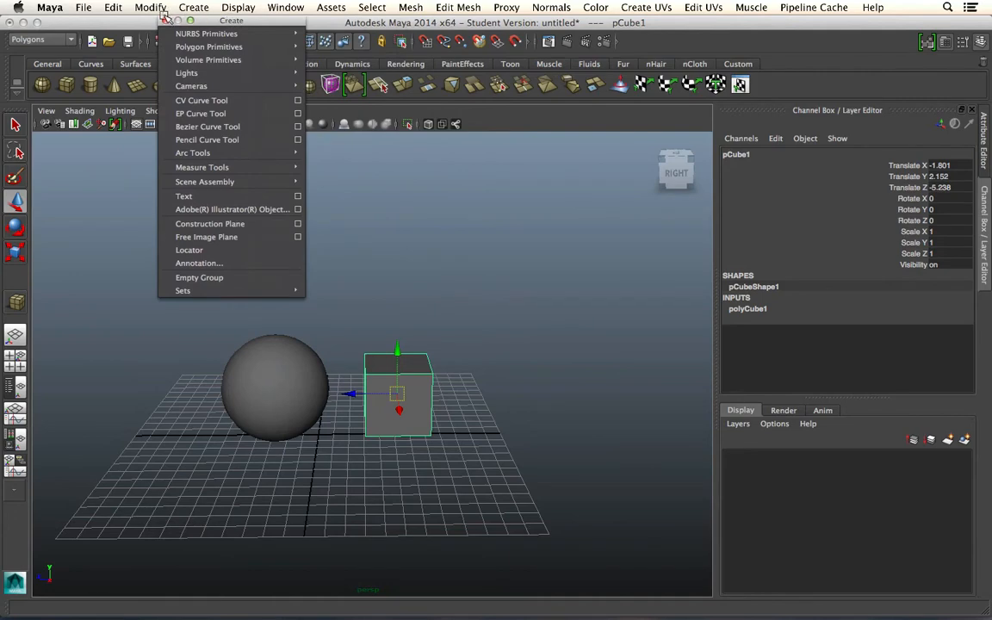
{"action": "left_click", "coordinate": [165, 21]}
{"action": "left_click", "coordinate": [200, 8]}
{"action": "left_click", "coordinate": [212, 19]}
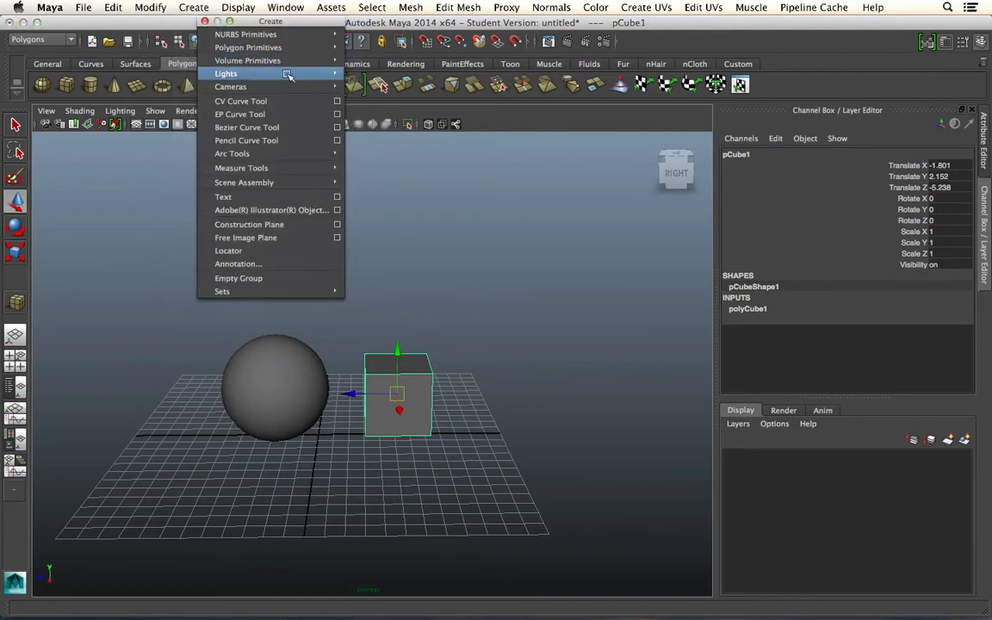
- Create a polygon cylinder at about X -0.99, Z -11.78 and a polygon cone at about X -2.45, Z 11.54
{"action": "mouse_move", "coordinate": [287, 46]}
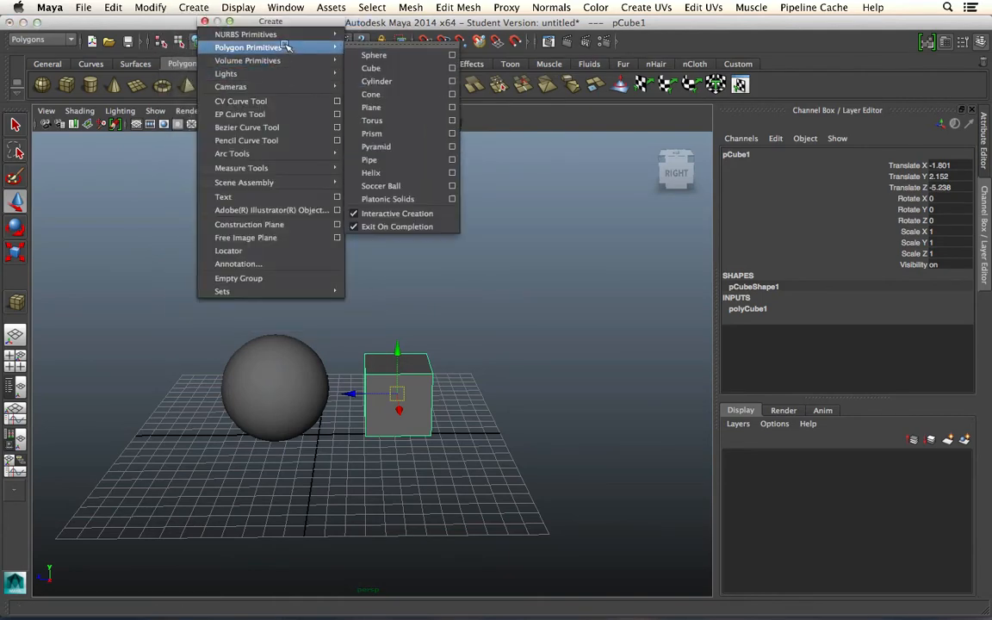
{"action": "left_click", "coordinate": [376, 81]}
{"action": "left_click_drag", "start_coordinate": [495, 429], "coordinate": [517, 437]}
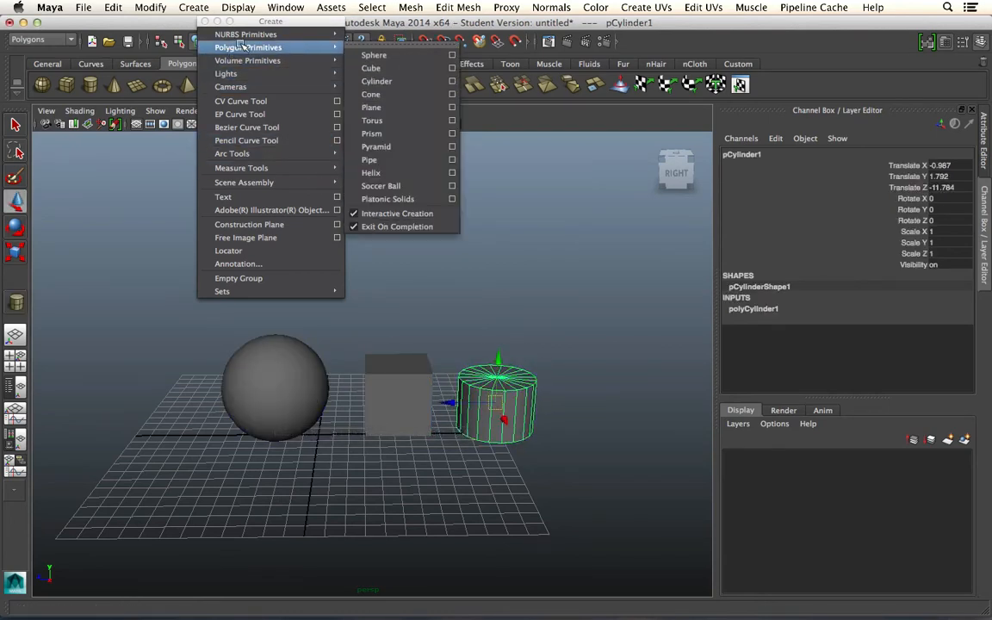
{"action": "mouse_move", "coordinate": [322, 56]}
{"action": "mouse_move", "coordinate": [285, 47]}
{"action": "left_click", "coordinate": [376, 94]}
{"action": "left_click_drag", "start_coordinate": [153, 417], "coordinate": [183, 431]}
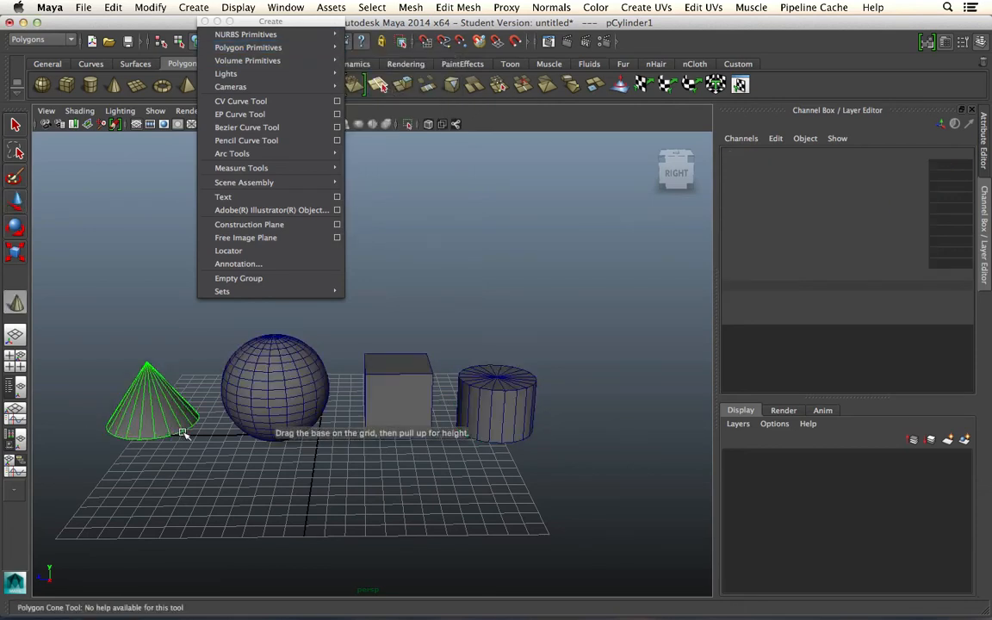
- Create a polygon plane in front of the sphere at about X 5.85, Z 0.07 and a torus at about X 5.95, Z -7.77
{"action": "mouse_move", "coordinate": [258, 49]}
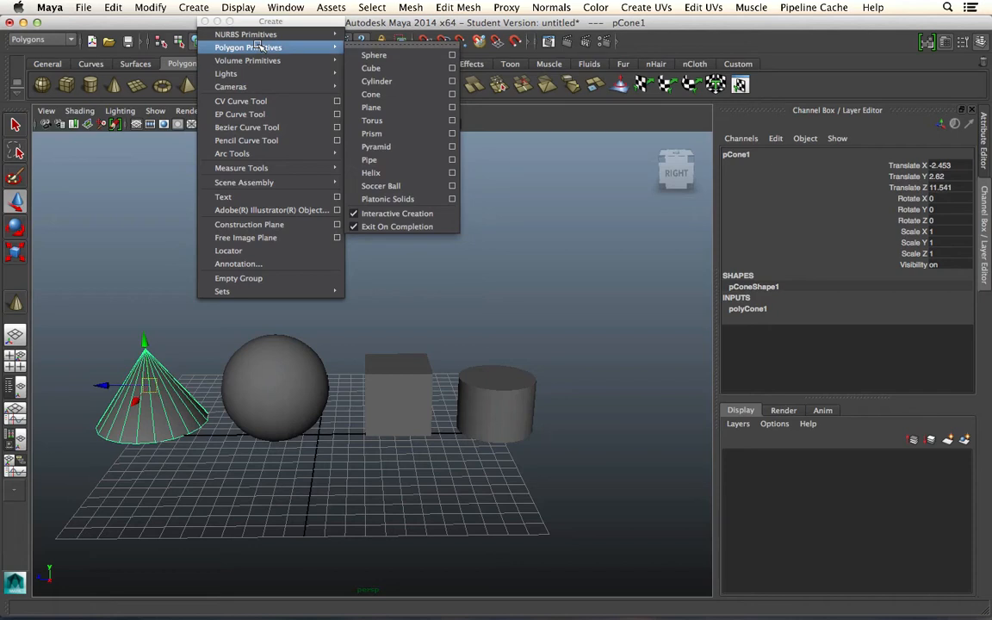
{"action": "mouse_move", "coordinate": [283, 73]}
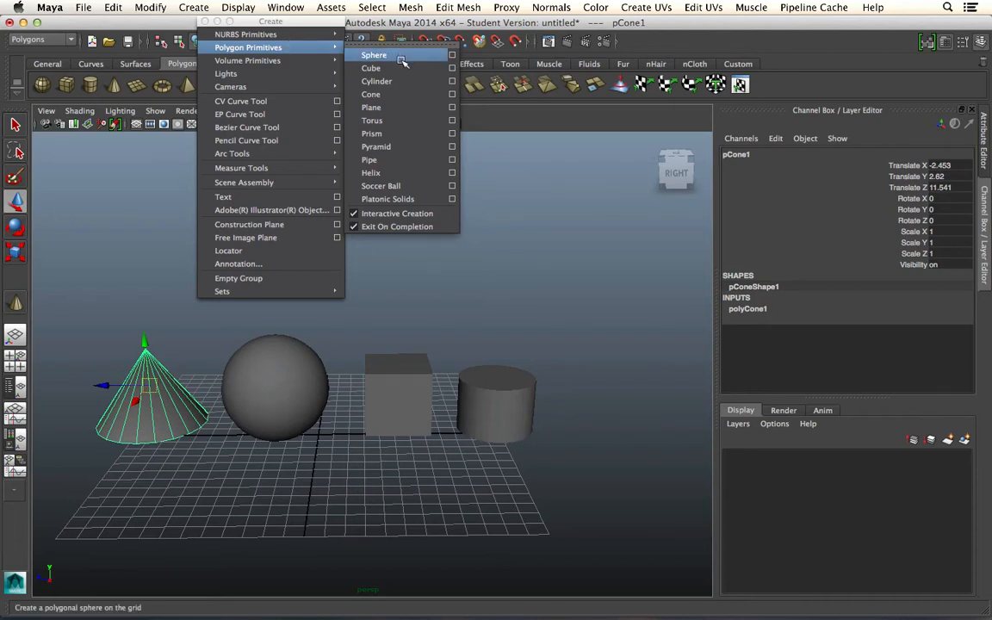
{"action": "left_click", "coordinate": [393, 111]}
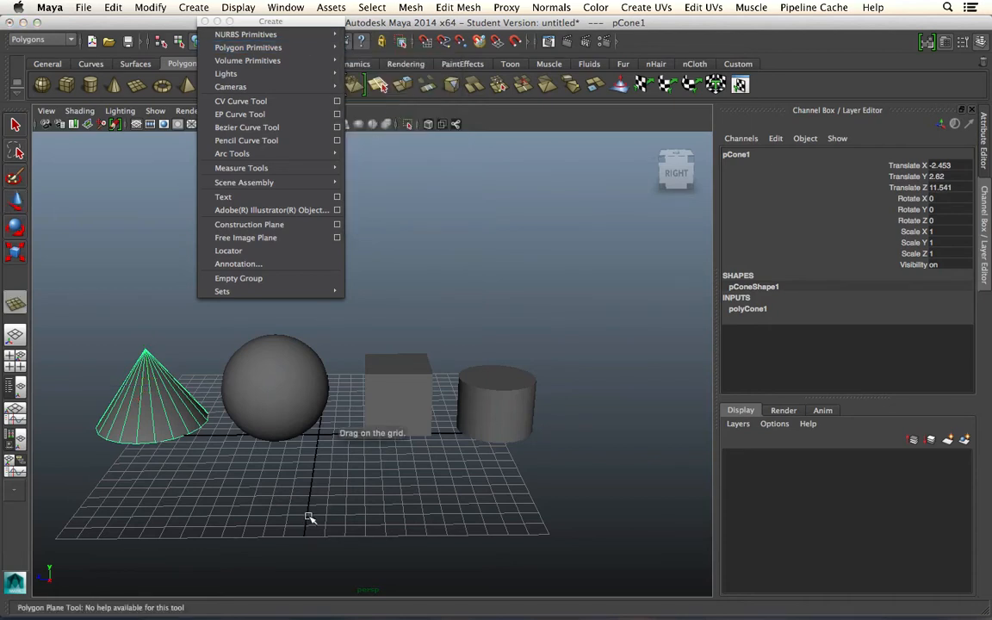
{"action": "left_click_drag", "start_coordinate": [276, 457], "coordinate": [350, 538]}
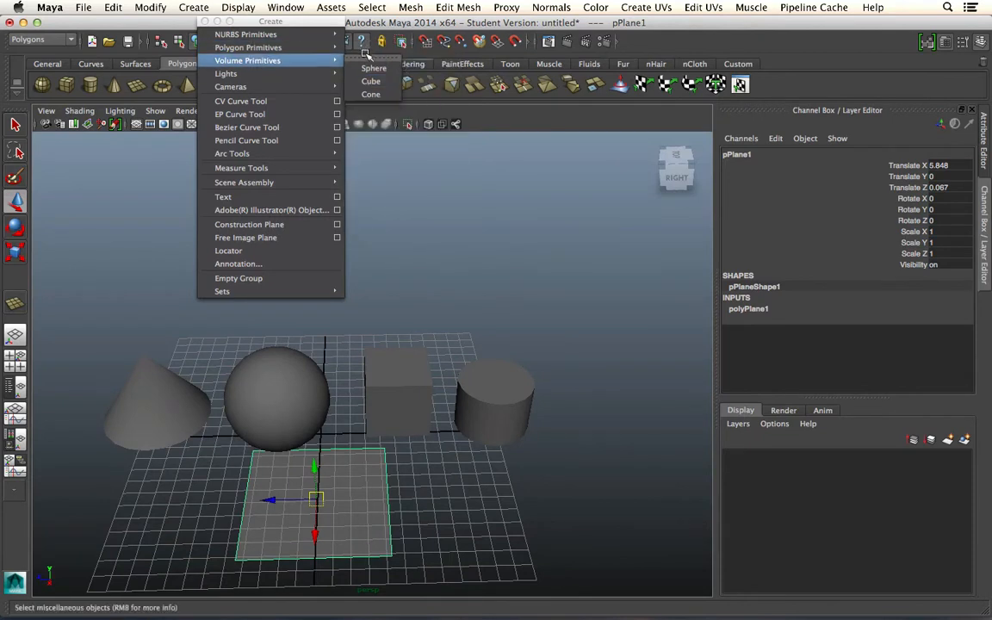
{"action": "left_click", "coordinate": [392, 120]}
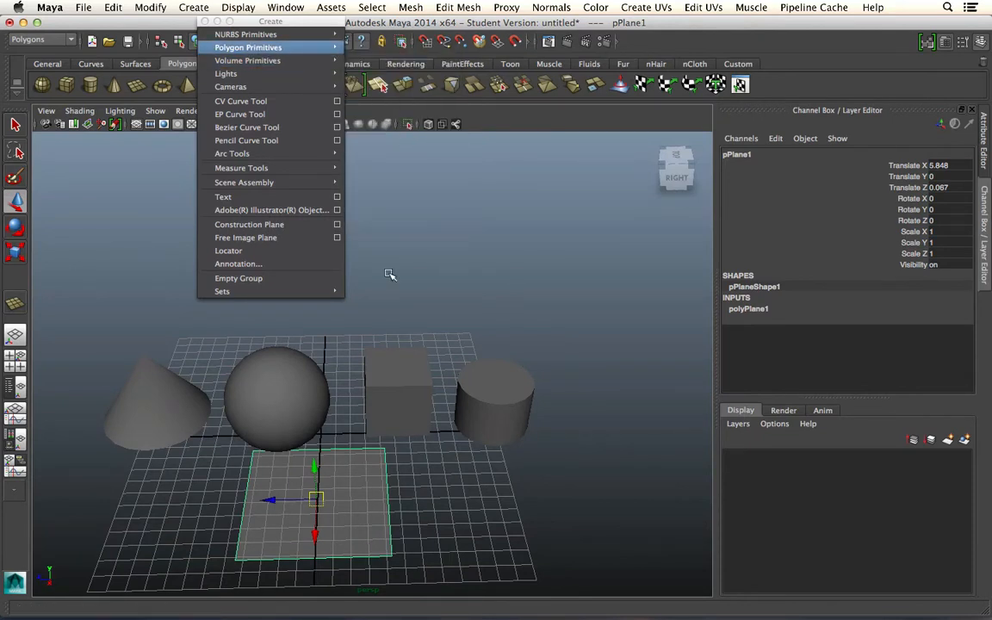
{"action": "mouse_move", "coordinate": [446, 494]}
{"action": "left_mouse_down"}
{"action": "mouse_move", "coordinate": [505, 523]}
{"action": "mouse_move", "coordinate": [444, 497]}
{"action": "left_mouse_up"}
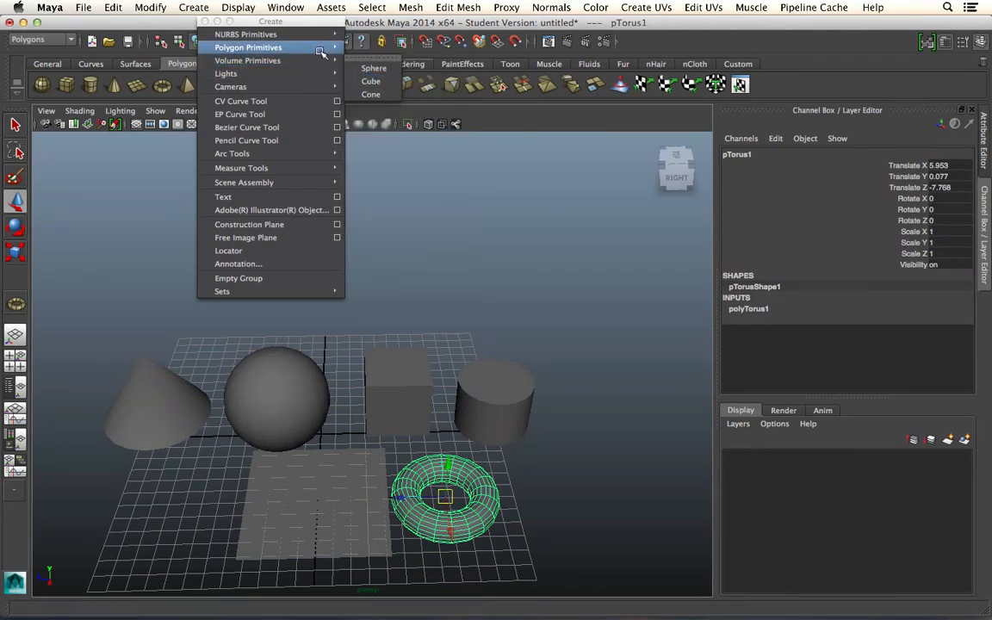
- Create a polygon prism at about X 5.78, Z 10.12 and a polygon pyramid at about X 4.43, Z -14.55
{"action": "mouse_move", "coordinate": [323, 49]}
{"action": "left_click", "coordinate": [376, 133]}
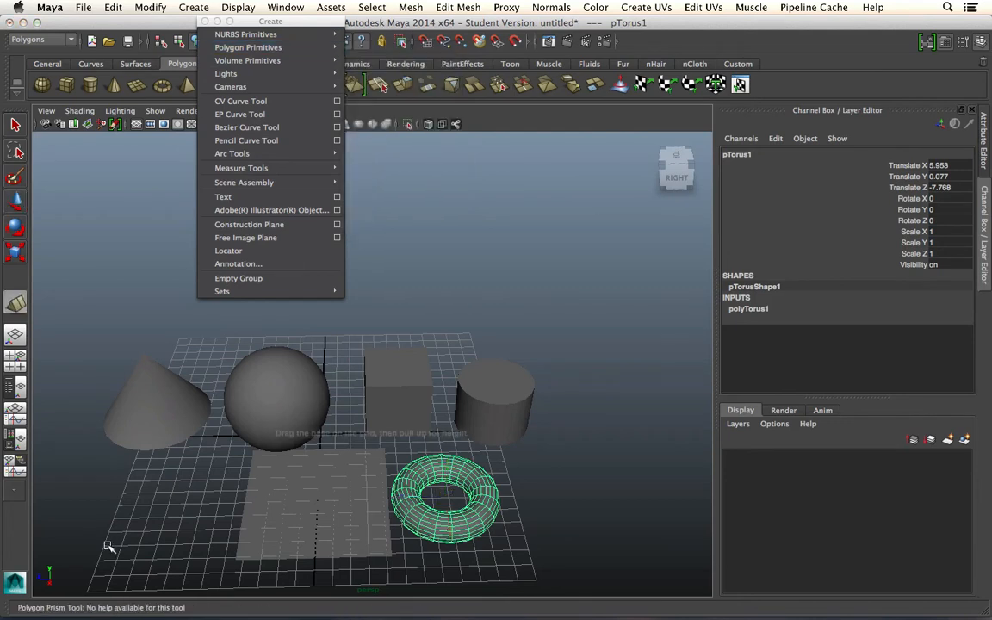
{"action": "mouse_move", "coordinate": [147, 492]}
{"action": "left_mouse_down"}
{"action": "mouse_move", "coordinate": [186, 527]}
{"action": "mouse_move", "coordinate": [166, 499]}
{"action": "left_mouse_up"}
{"action": "left_click_drag", "start_coordinate": [142, 451], "coordinate": [139, 462]}
{"action": "mouse_move", "coordinate": [283, 51]}
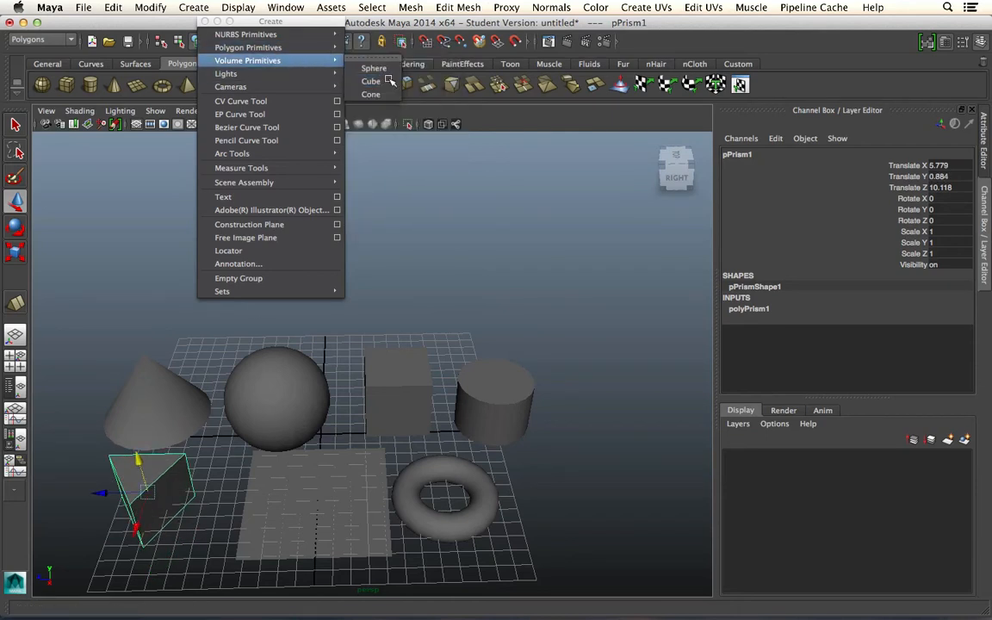
{"action": "left_click", "coordinate": [372, 139]}
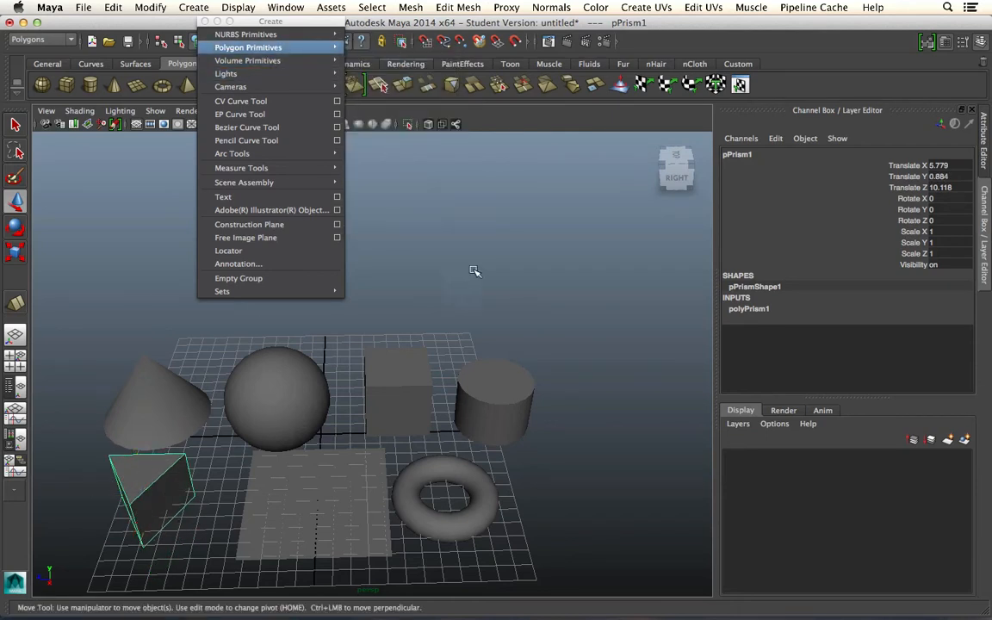
{"action": "left_click_drag", "start_coordinate": [552, 478], "coordinate": [598, 505]}
{"action": "key", "text": "w"}
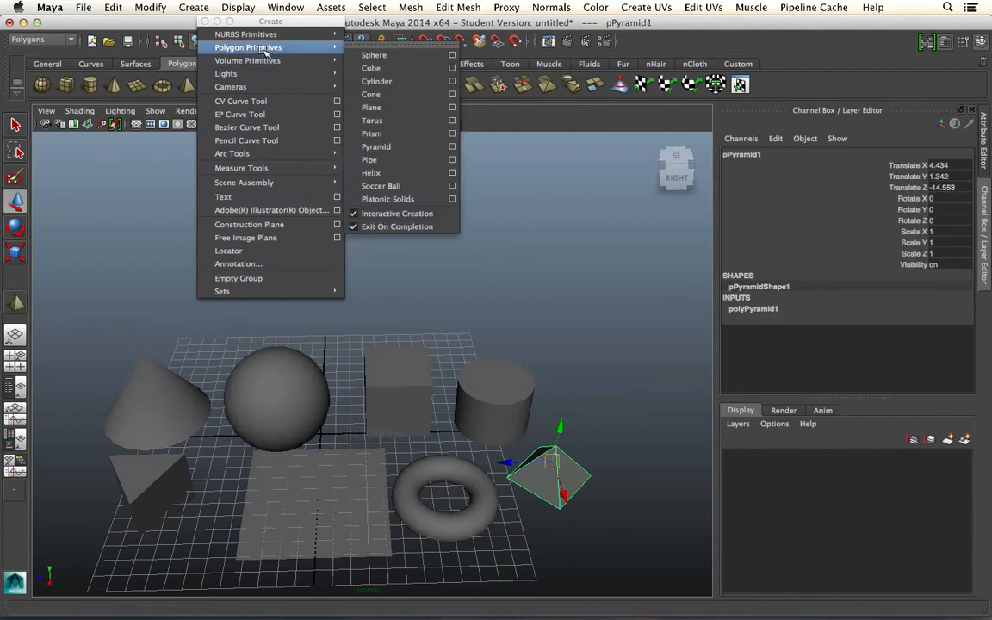
- Create a polygon pipe behind the sphere at about X -8.93, Y 1.78, Z -1.71, and adjust its wall thickness
{"action": "mouse_move", "coordinate": [284, 61]}
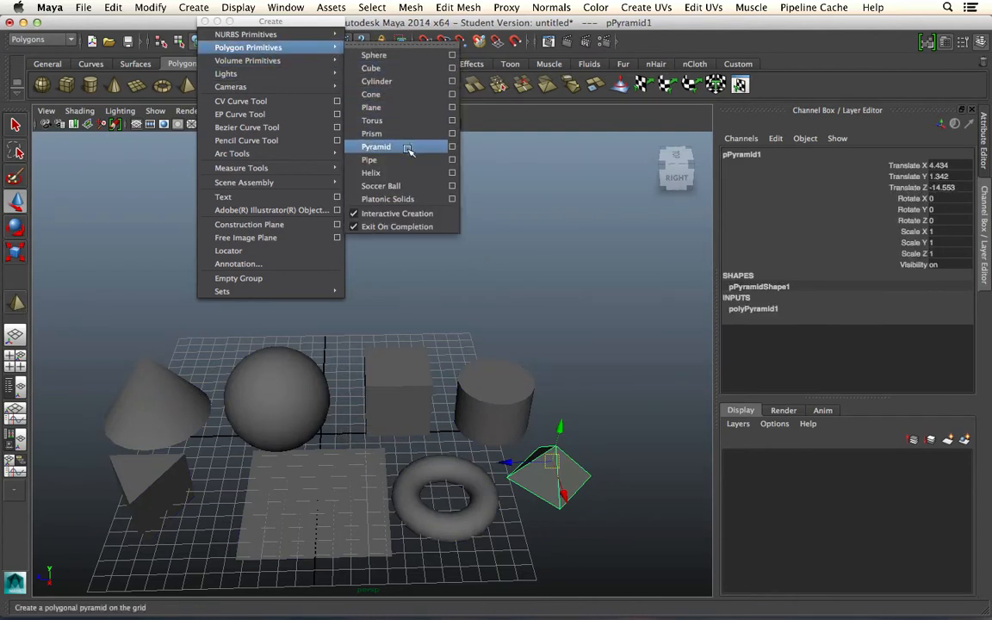
{"action": "left_click", "coordinate": [408, 160]}
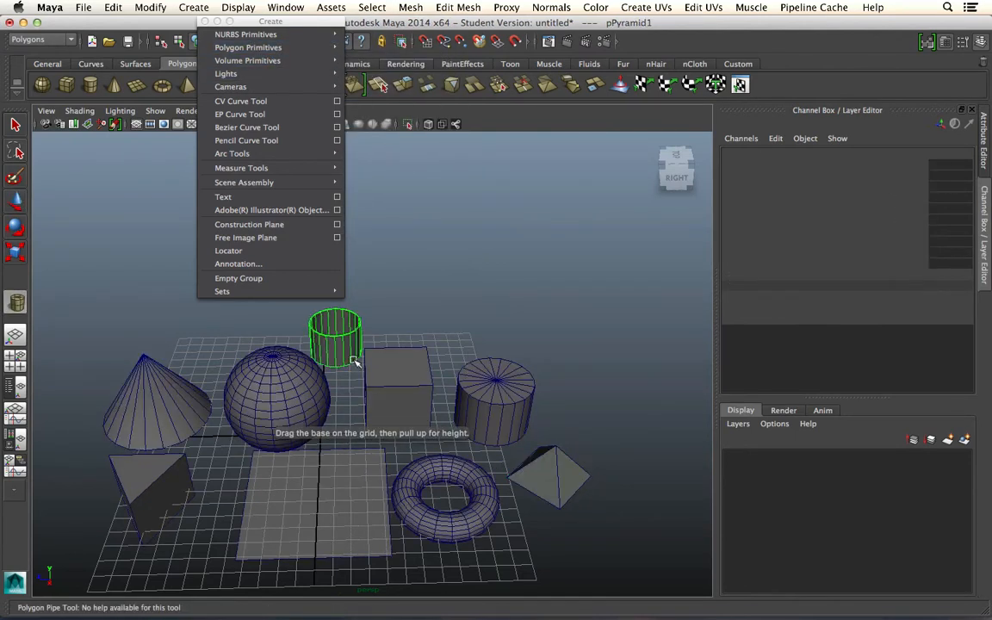
{"action": "left_click_drag", "start_coordinate": [351, 357], "coordinate": [353, 320]}
{"action": "left_click", "coordinate": [352, 319]}
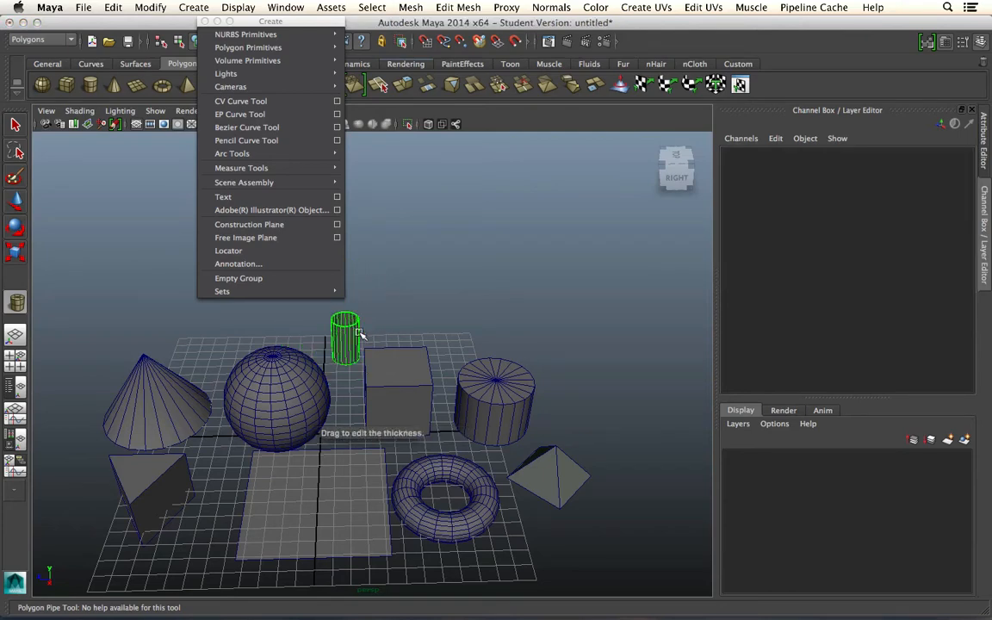
{"action": "left_click_drag", "start_coordinate": [405, 318], "coordinate": [347, 315], "text": "alt"}
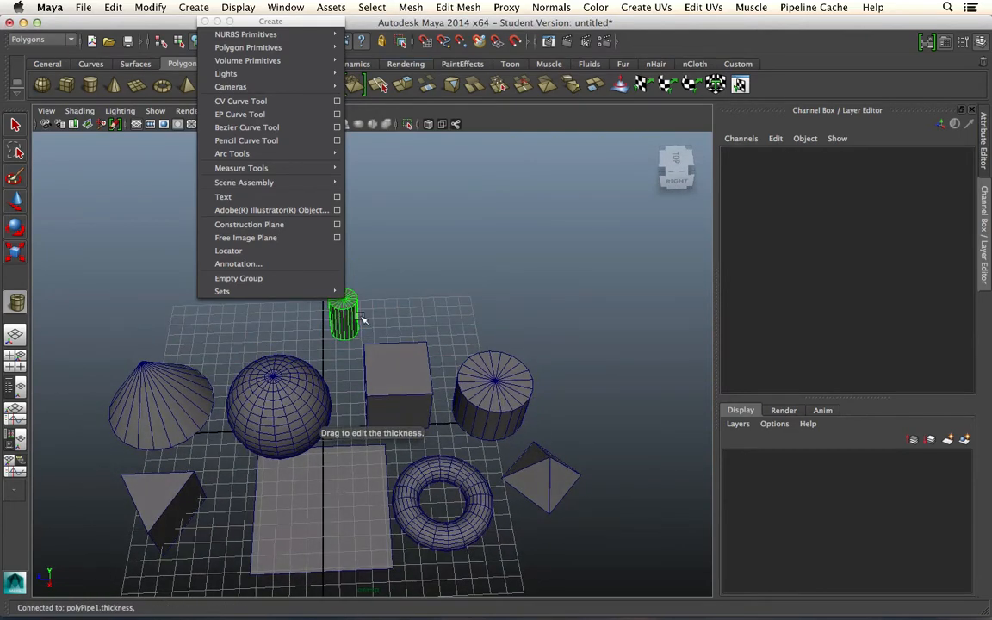
{"action": "left_click", "coordinate": [346, 314]}
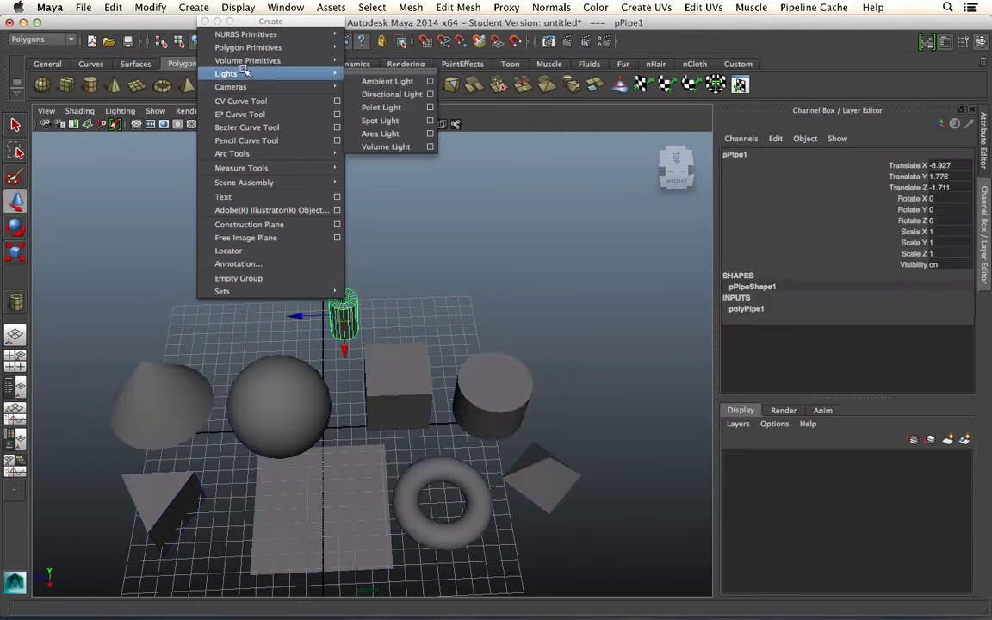
- Create a polygon helix behind the cube and a soccer ball behind the cone at about X -9.71, Z 7.01
{"action": "mouse_move", "coordinate": [284, 48]}
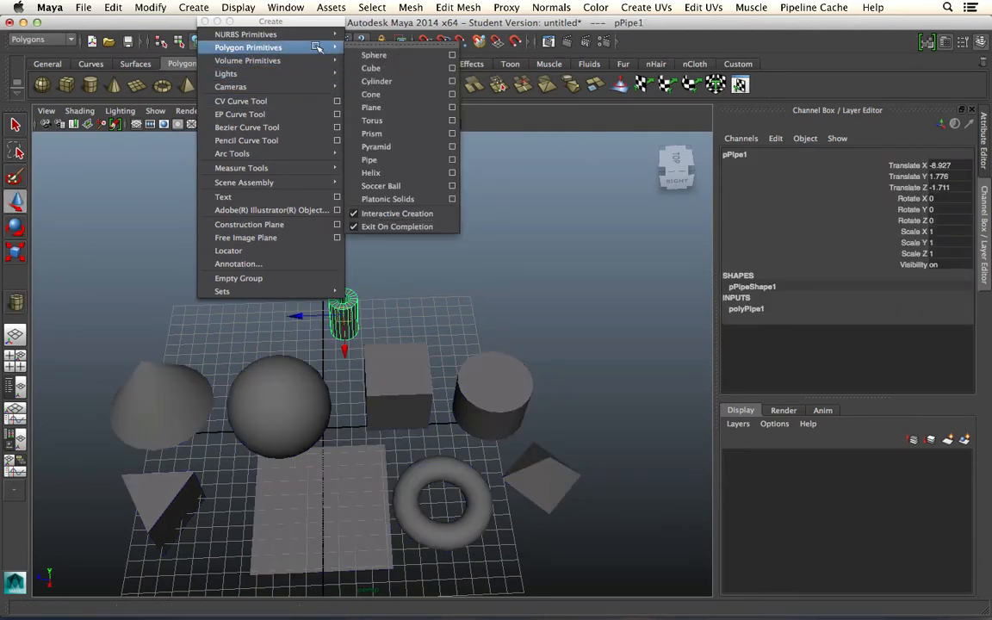
{"action": "left_click", "coordinate": [390, 167]}
{"action": "left_click_drag", "start_coordinate": [424, 293], "coordinate": [452, 322]}
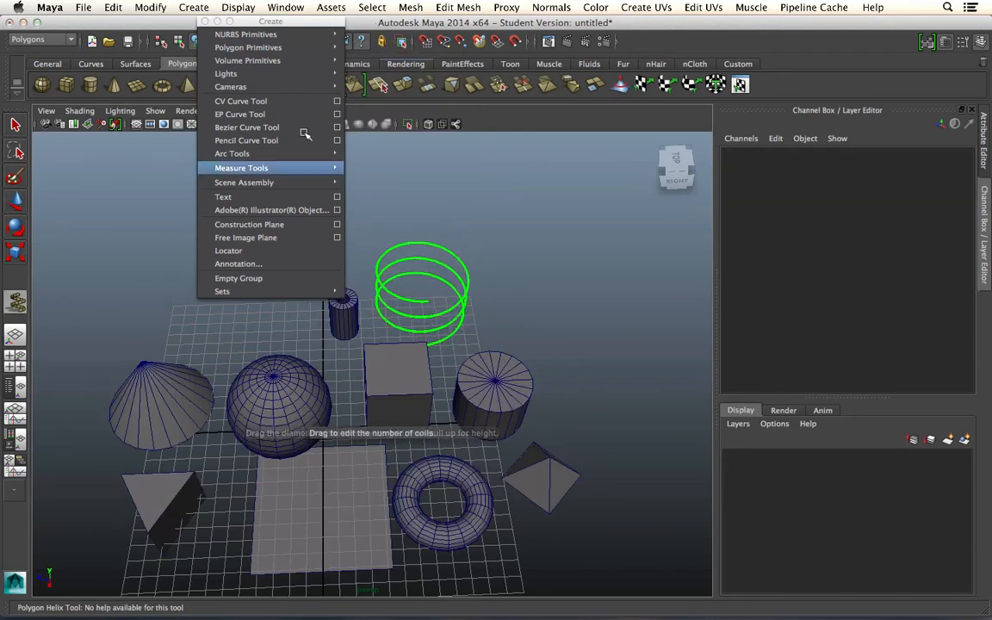
{"action": "mouse_move", "coordinate": [333, 60]}
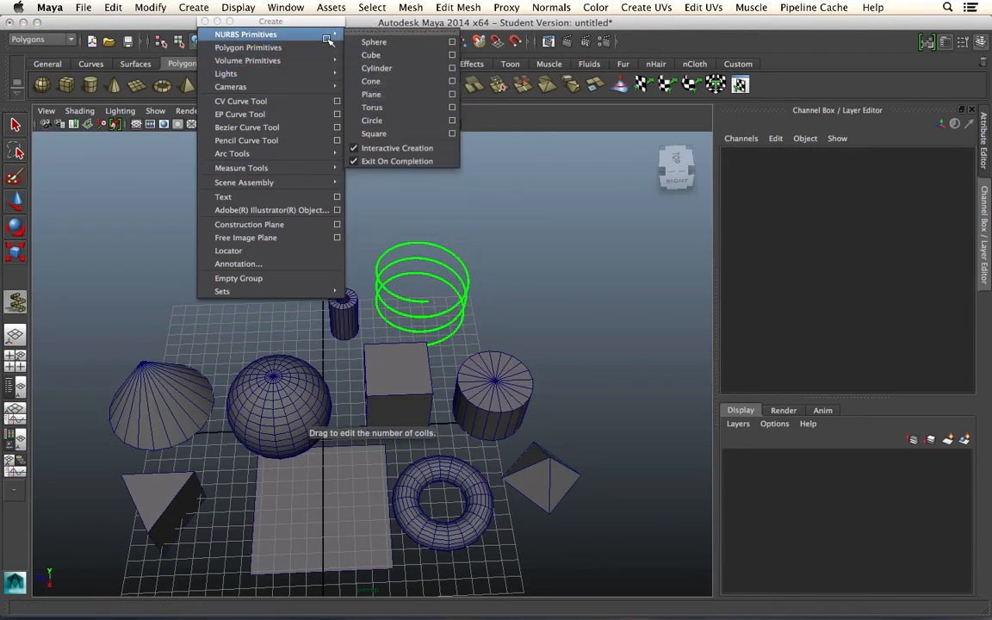
{"action": "left_click", "coordinate": [400, 186]}
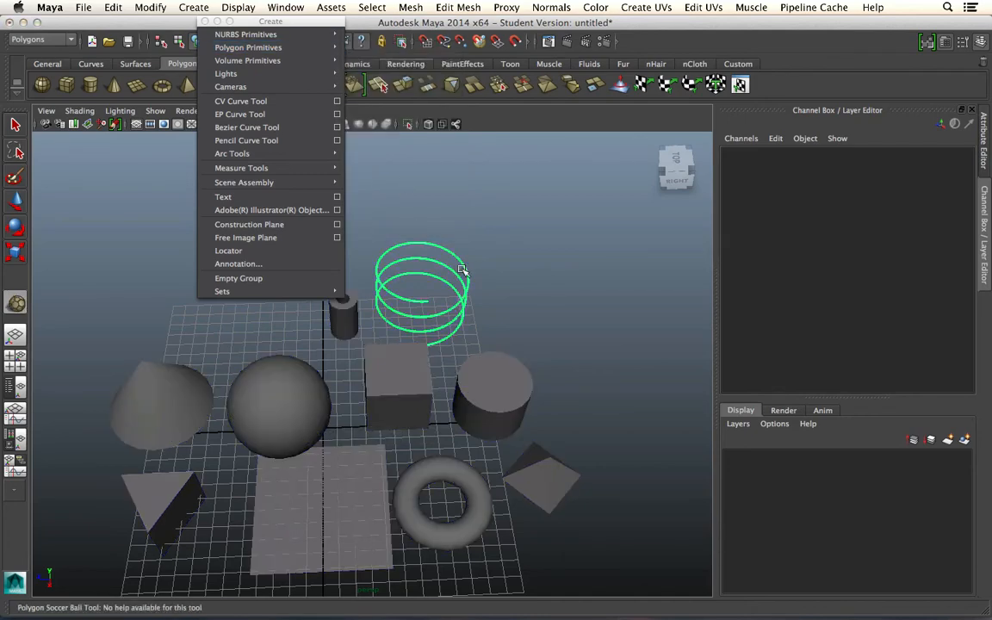
{"action": "left_click_drag", "start_coordinate": [226, 317], "coordinate": [250, 332]}
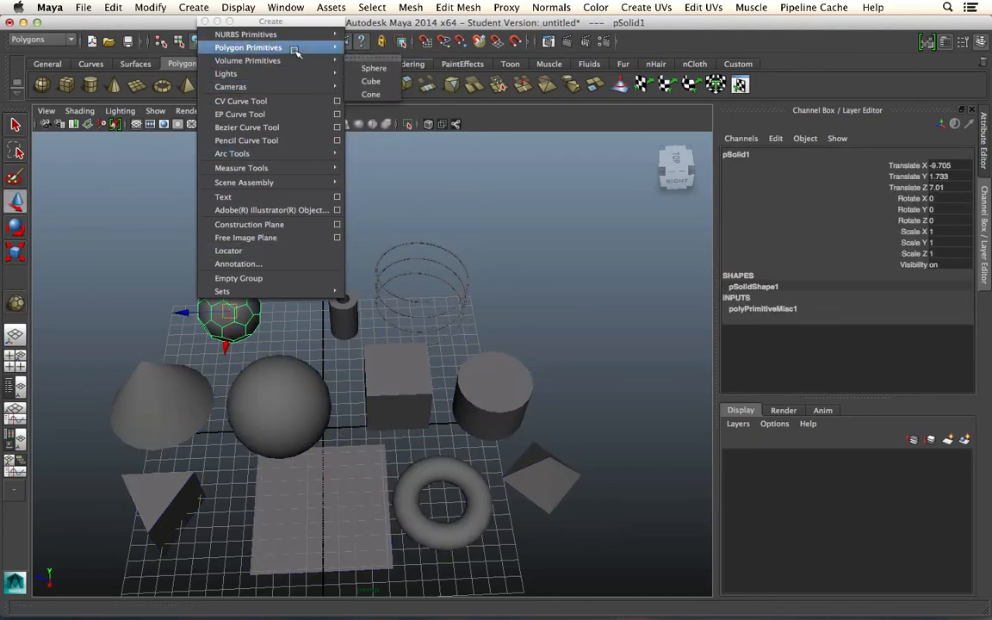
- Create a platonic solid beyond the helix at about X -9.32, Y 2.09, Z -15.72
{"action": "mouse_move", "coordinate": [331, 48]}
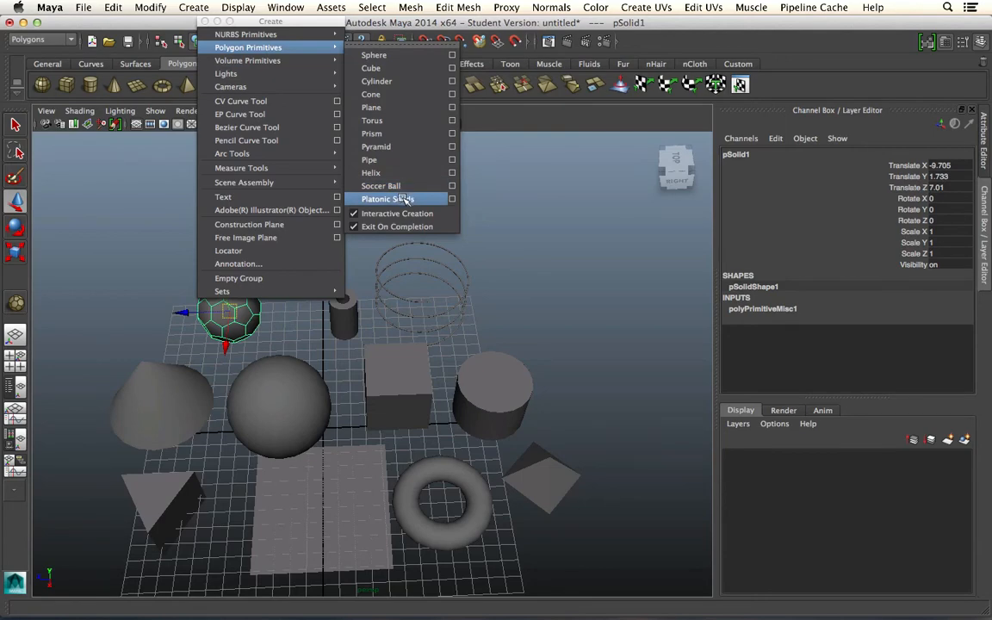
{"action": "left_click", "coordinate": [405, 199]}
{"action": "left_click_drag", "start_coordinate": [520, 317], "coordinate": [550, 328]}
{"action": "key", "text": "w"}
{"action": "left_click_drag", "start_coordinate": [589, 395], "coordinate": [560, 365], "text": "alt"}
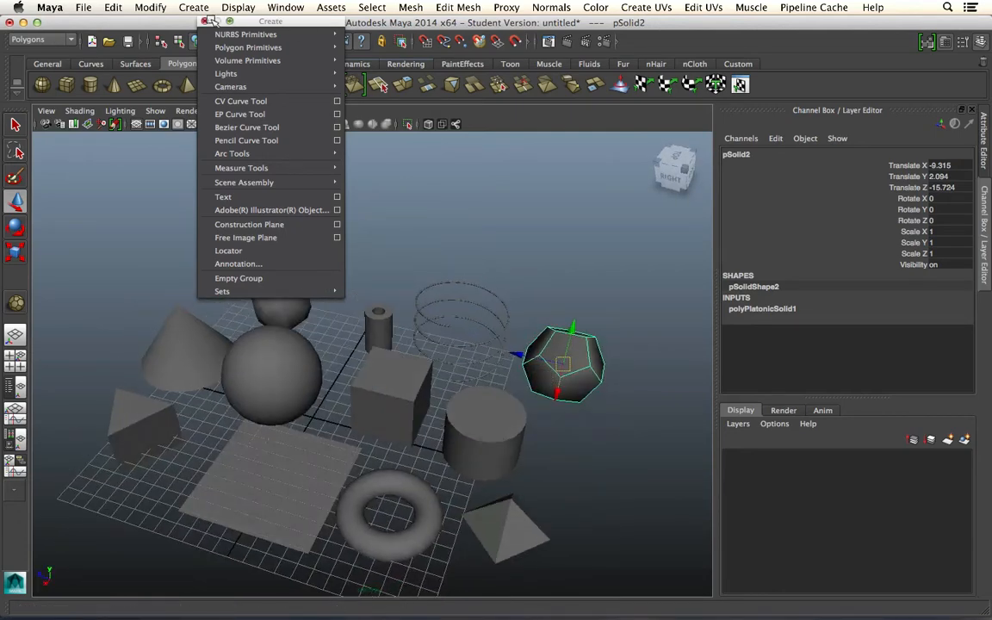
- Turn on wireframe over the shaded objects, and compare the primitives in wireframe and shaded display
{"action": "left_click_drag", "start_coordinate": [271, 21], "coordinate": [696, 55]}
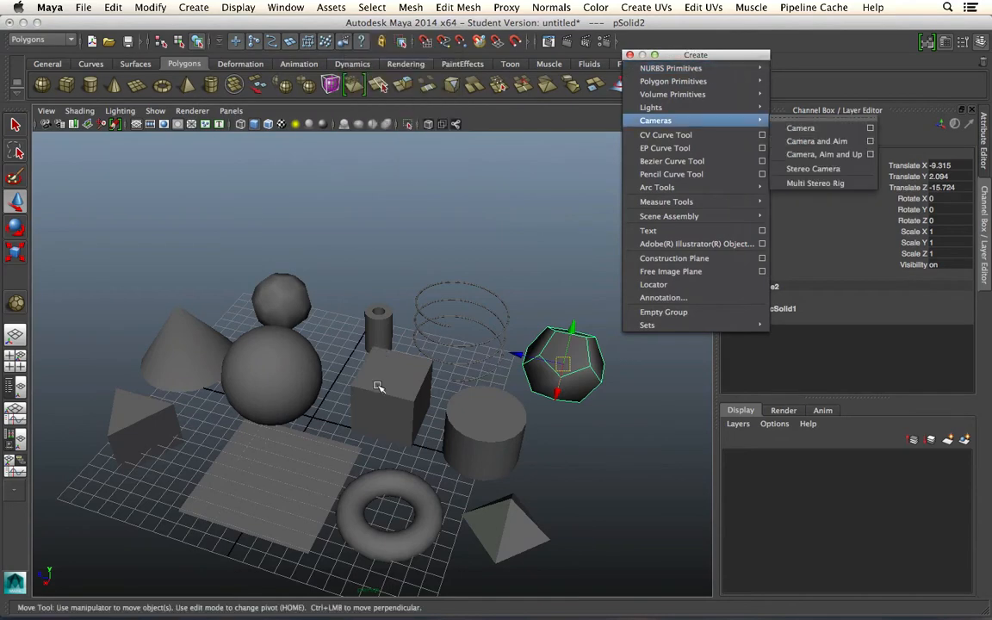
{"action": "left_click_drag", "start_coordinate": [383, 465], "coordinate": [401, 371], "text": "alt"}
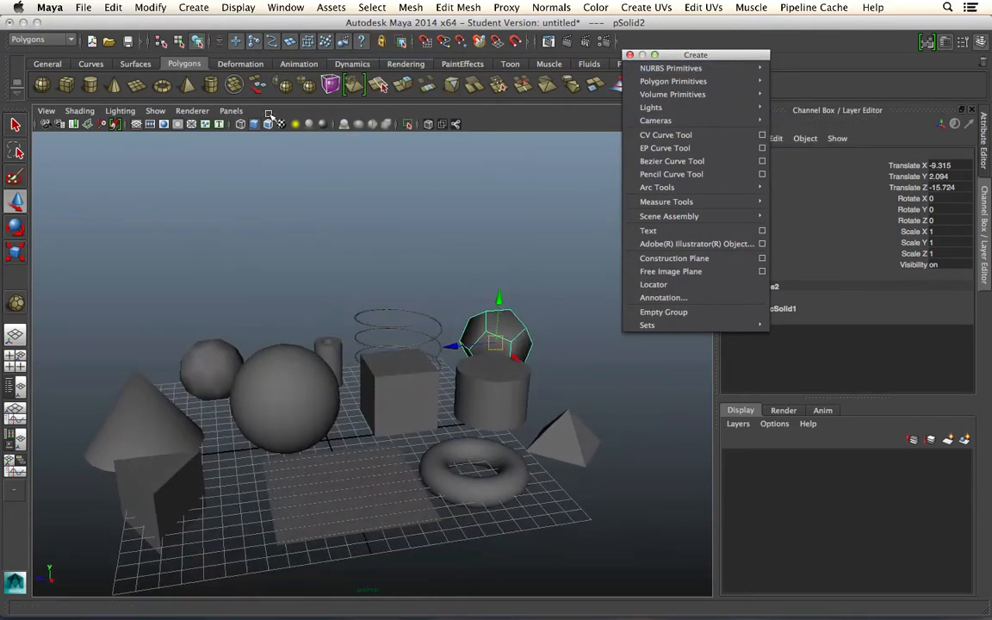
{"action": "left_click", "coordinate": [268, 123]}
{"action": "mouse_move", "coordinate": [383, 299]}
{"action": "left_mouse_down", "text": "alt"}
{"action": "mouse_move", "coordinate": [330, 354]}
{"action": "mouse_move", "coordinate": [239, 330]}
{"action": "mouse_move", "coordinate": [268, 284]}
{"action": "mouse_move", "coordinate": [328, 310]}
{"action": "mouse_move", "coordinate": [379, 282]}
{"action": "left_mouse_up", "text": "alt"}
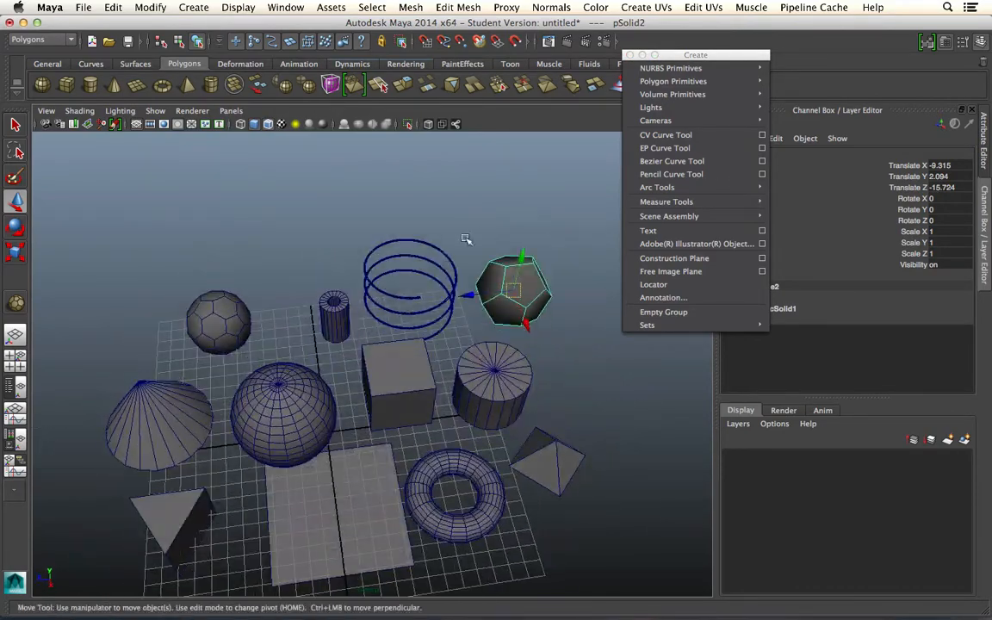
{"action": "key", "text": "4"}
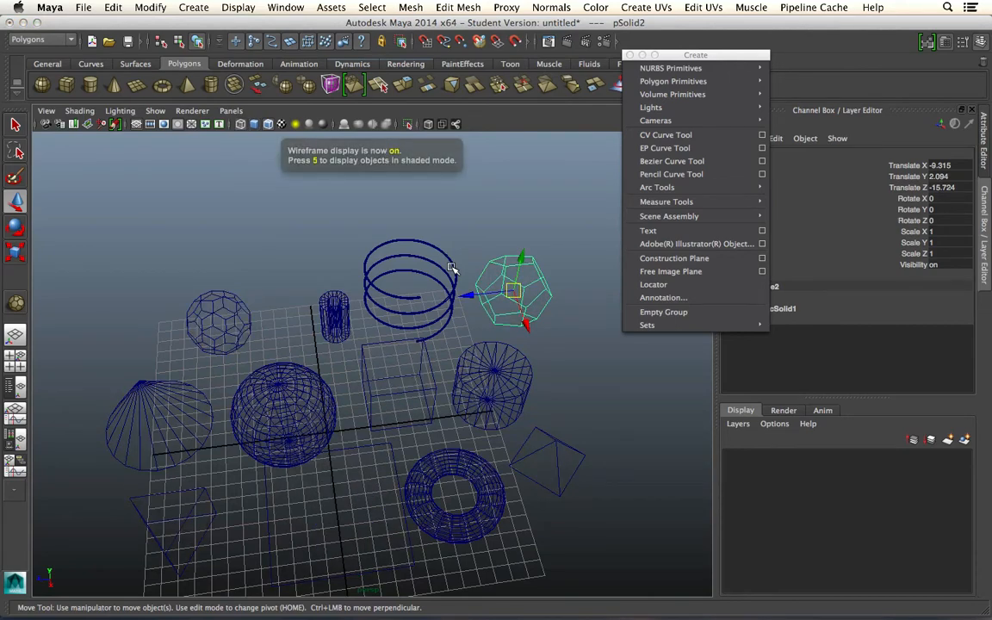
{"action": "key", "text": "5"}
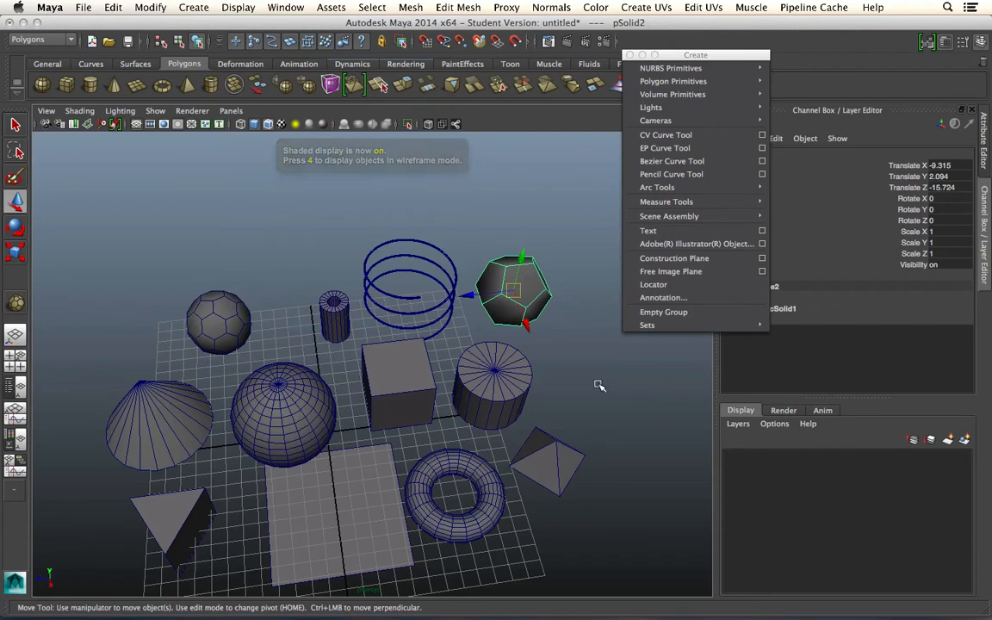
- Review the polygon and NURBS primitive creation options and close the floating Create list
{"action": "mouse_move", "coordinate": [699, 69]}
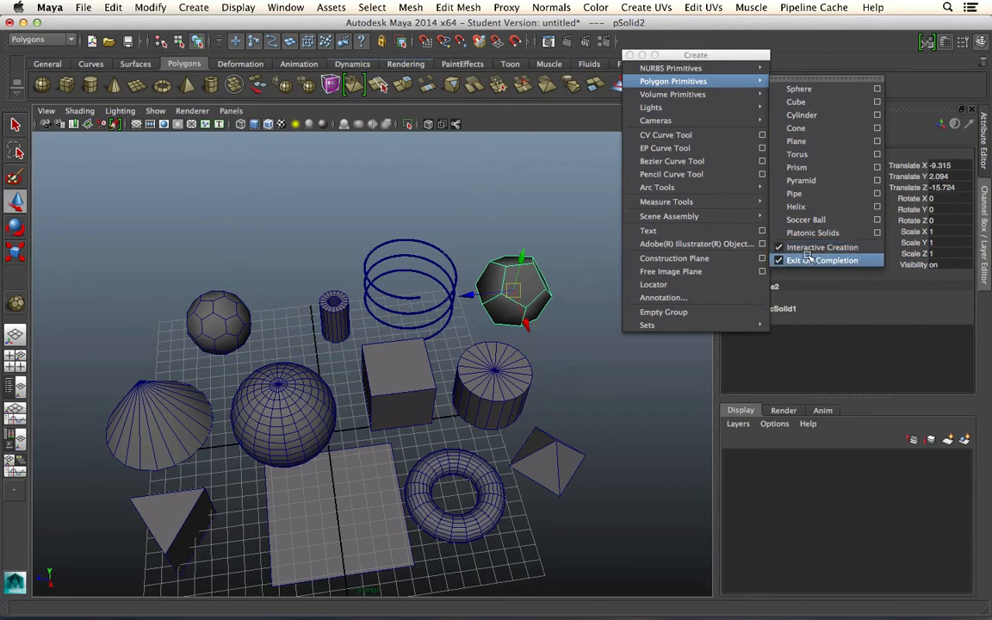
{"action": "left_click", "coordinate": [628, 54]}
{"action": "left_click", "coordinate": [193, 7]}
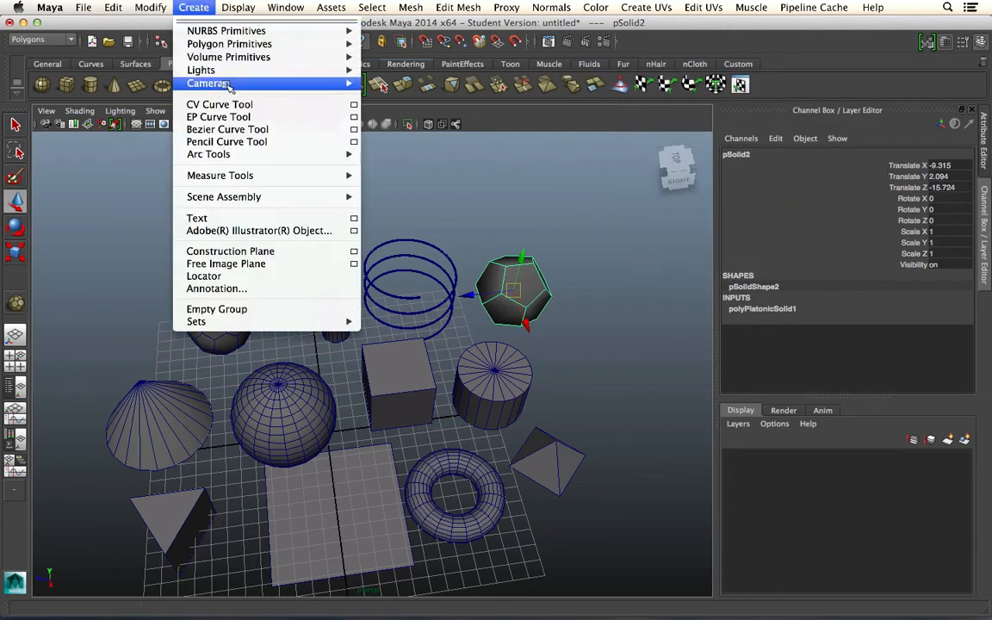
{"action": "mouse_move", "coordinate": [197, 30]}
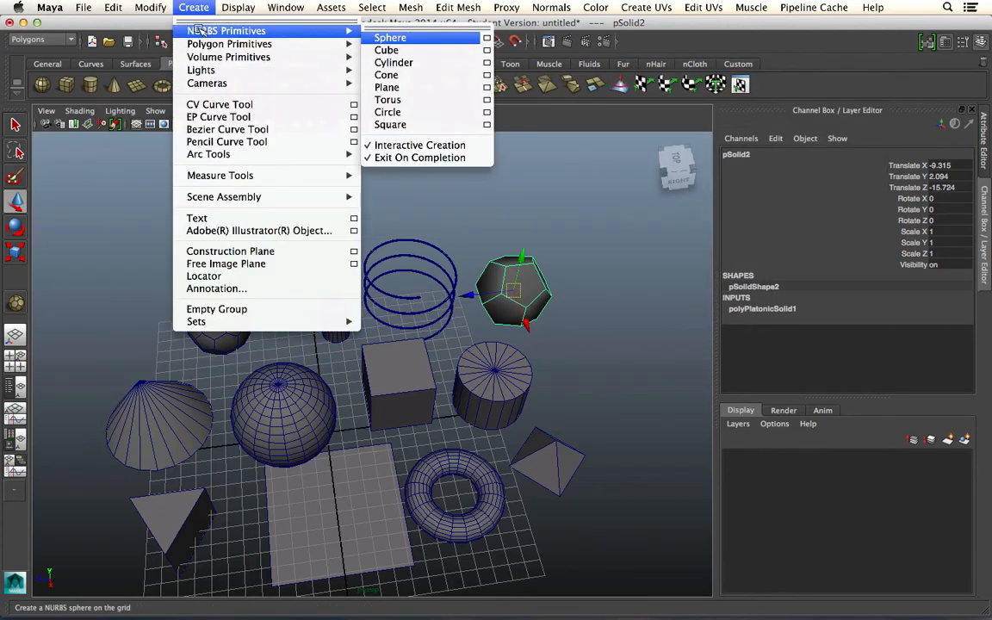
{"action": "left_click", "coordinate": [579, 262]}
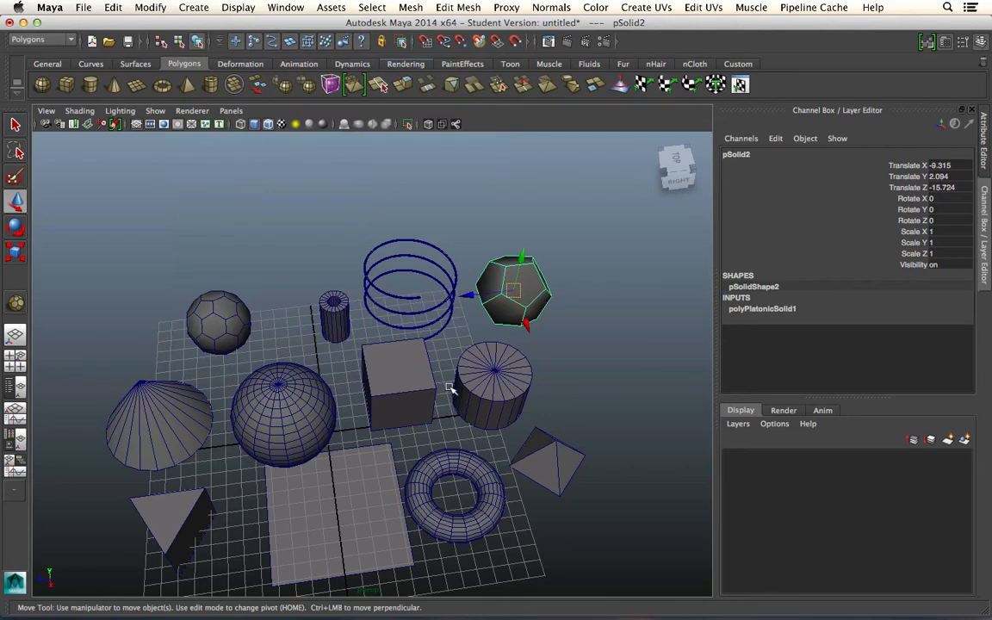
- Delete every primitive from the scene except the cube
{"action": "left_click_drag", "start_coordinate": [77, 228], "coordinate": [351, 585]}
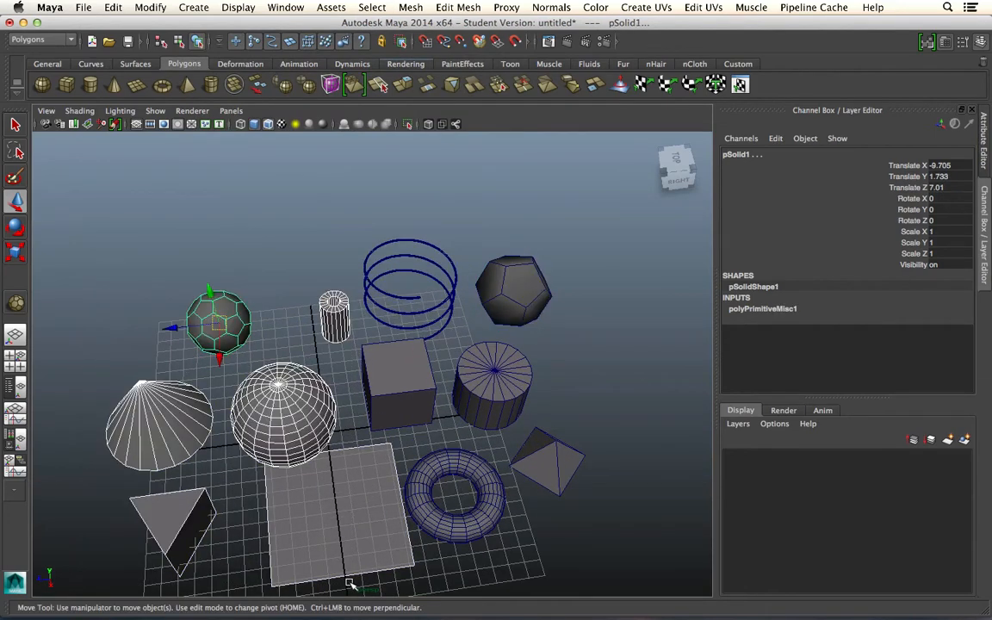
{"action": "key", "text": "Delete"}
{"action": "left_click_drag", "start_coordinate": [307, 256], "coordinate": [569, 287]}
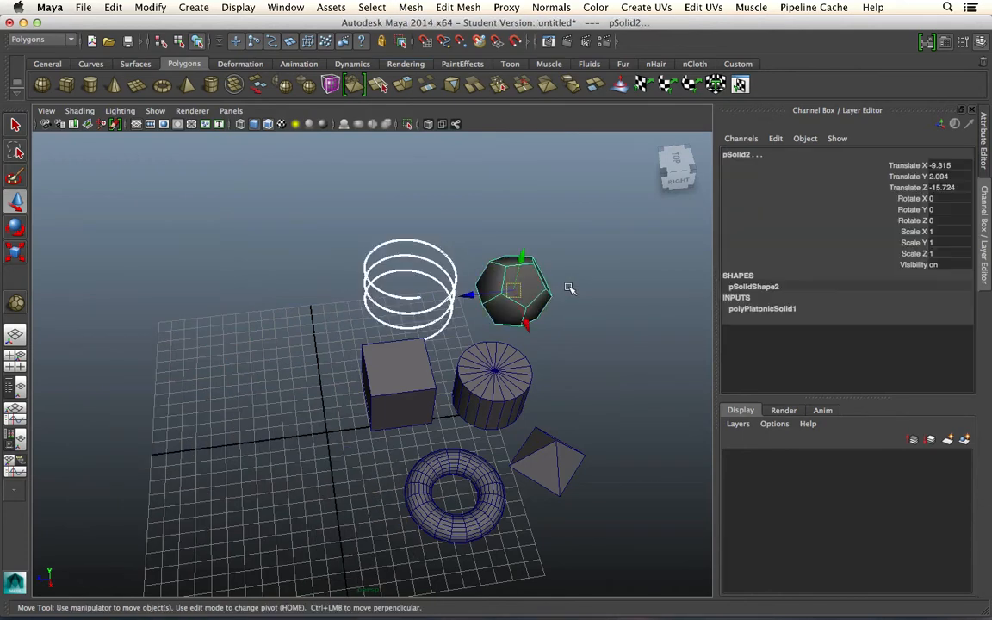
{"action": "key", "text": "Delete"}
{"action": "left_click_drag", "start_coordinate": [465, 302], "coordinate": [634, 513]}
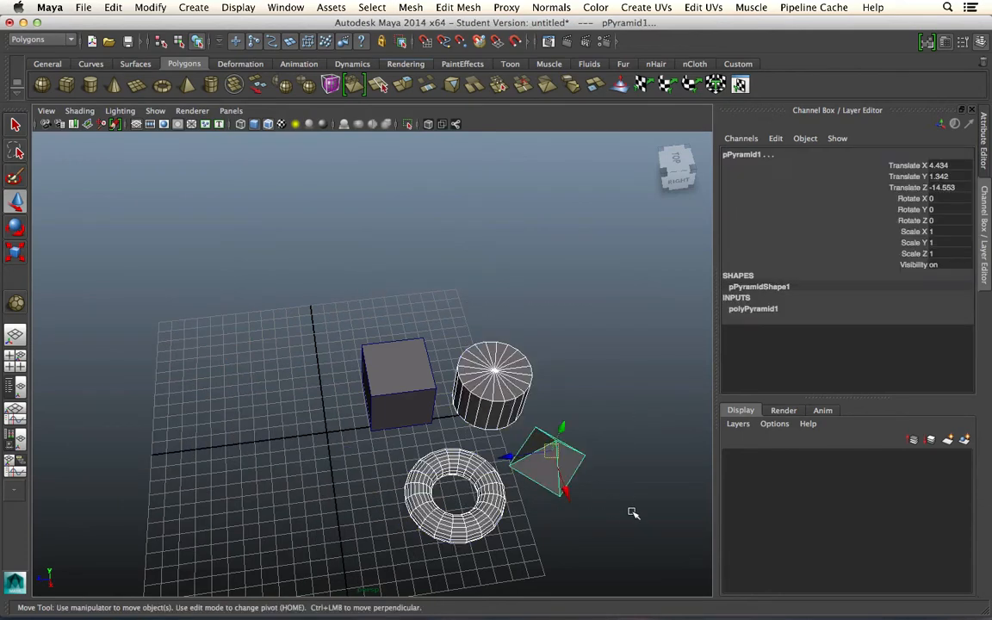
{"action": "key", "text": "Delete"}
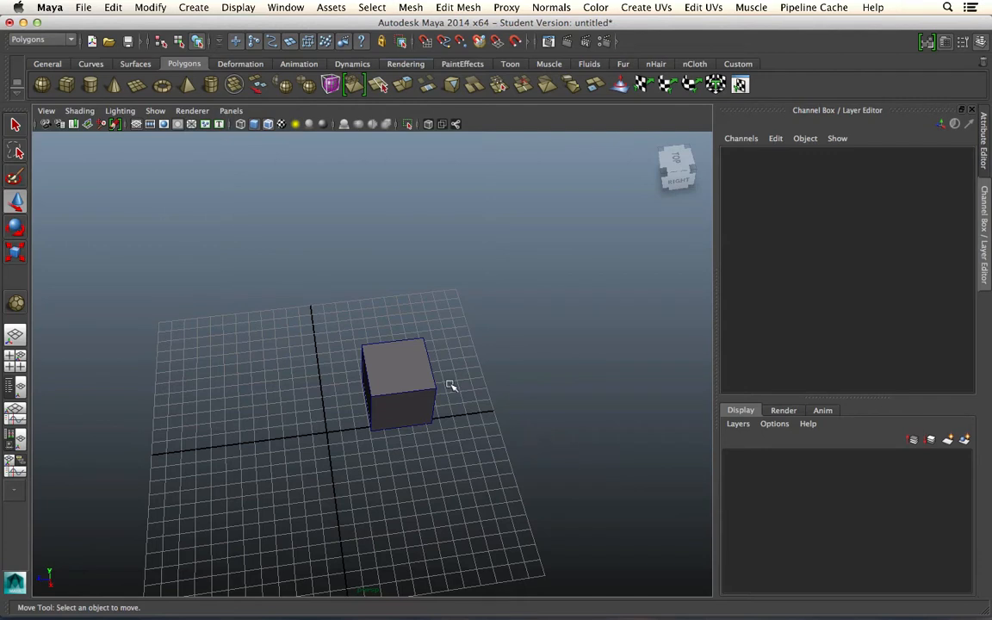
- Move the cube to about X 1.38, Y 3.38, Z 2.04 and scale it uniformly to about 2.58
{"action": "left_click", "coordinate": [388, 375]}
{"action": "key", "text": "v"}
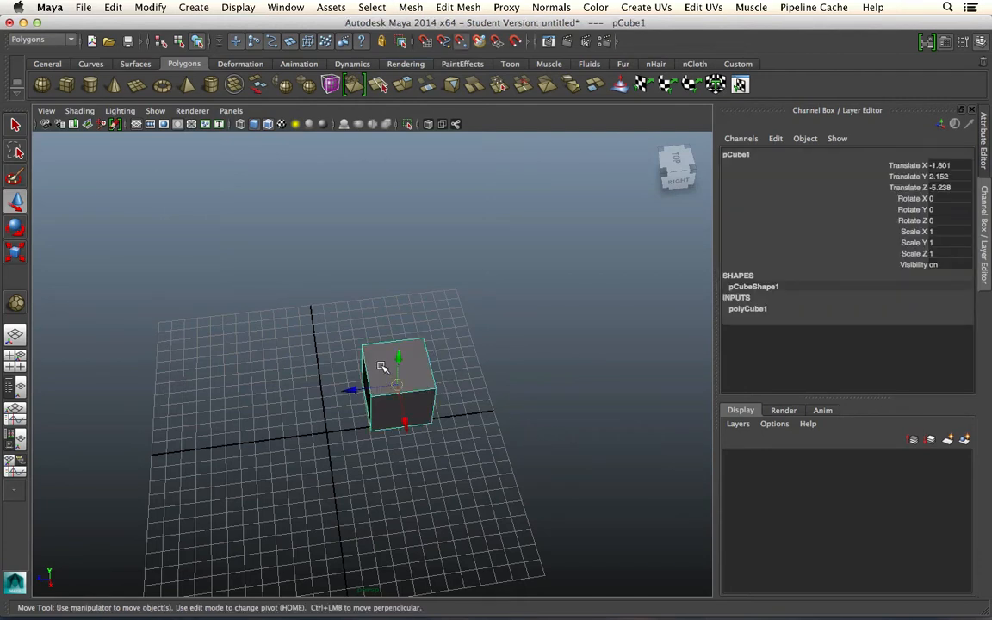
{"action": "left_click_drag", "start_coordinate": [394, 385], "coordinate": [352, 362]}
{"action": "left_click_drag", "start_coordinate": [316, 285], "coordinate": [321, 434]}
{"action": "left_click_drag", "start_coordinate": [373, 394], "coordinate": [394, 402], "text": "alt"}
{"action": "key", "text": "r"}
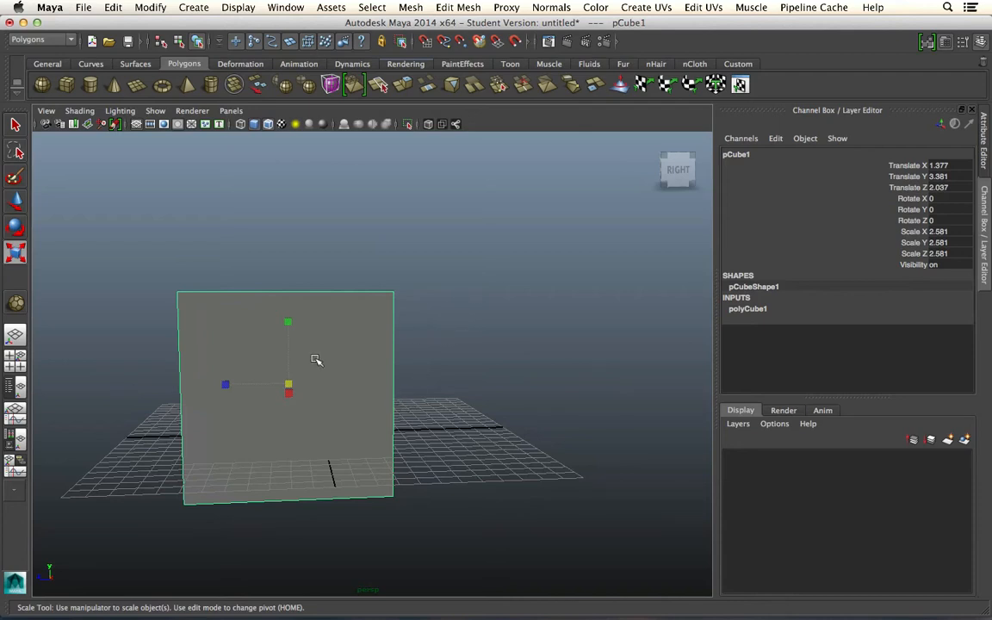
- Select the cube's top front edge in edge mode and try scaling and rotating it
{"action": "left_click_drag", "start_coordinate": [316, 360], "coordinate": [400, 366], "text": "alt"}
{"action": "right_click", "coordinate": [334, 320]}
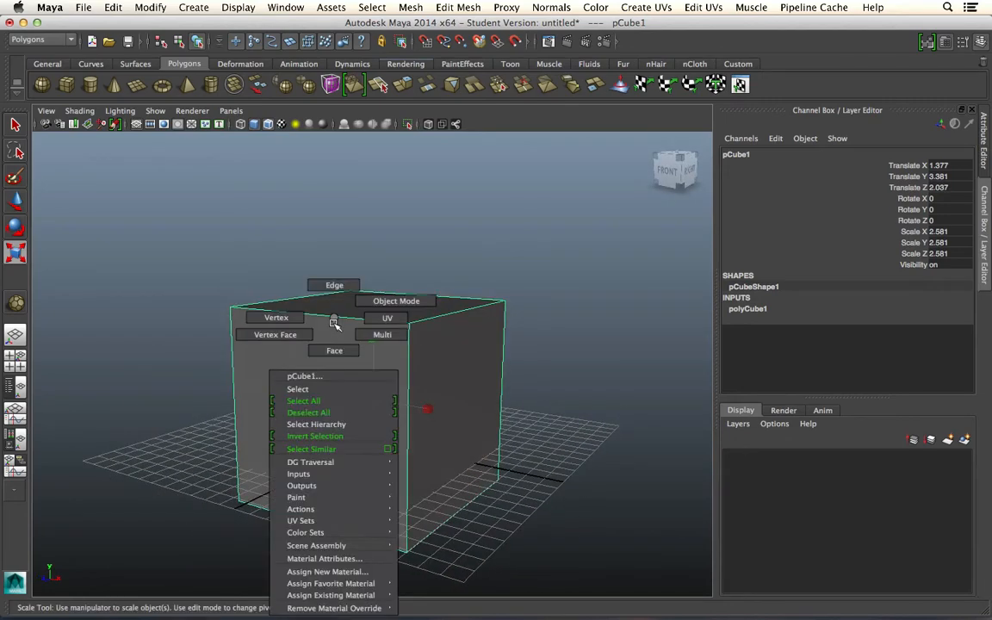
{"action": "left_click", "coordinate": [335, 285]}
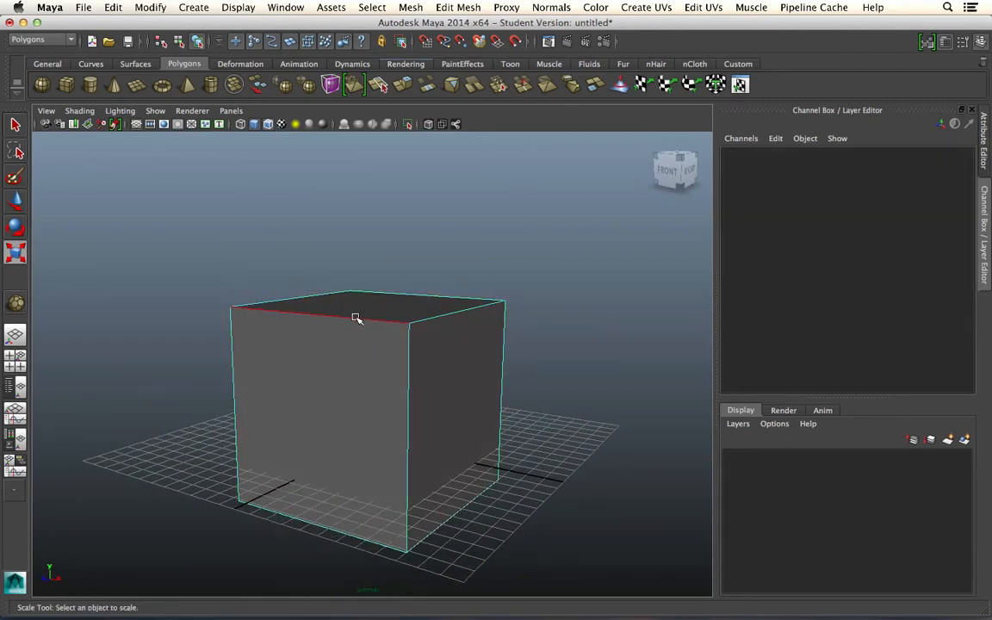
{"action": "left_click", "coordinate": [356, 318]}
{"action": "left_click_drag", "start_coordinate": [422, 344], "coordinate": [331, 349], "text": "alt"}
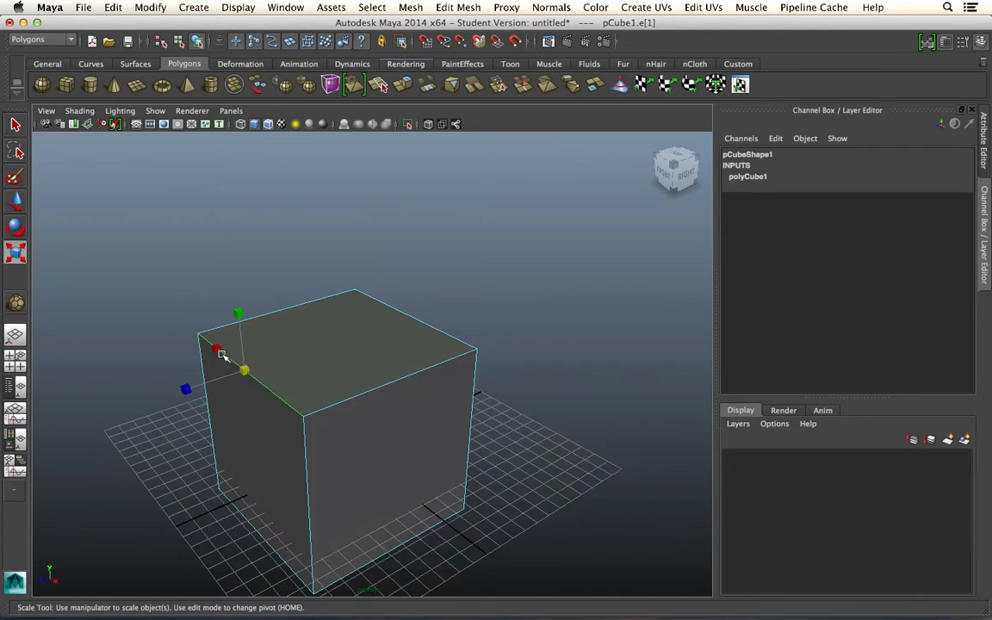
{"action": "mouse_move", "coordinate": [221, 355]}
{"action": "left_mouse_down"}
{"action": "mouse_move", "coordinate": [214, 348]}
{"action": "mouse_move", "coordinate": [249, 366]}
{"action": "mouse_move", "coordinate": [214, 336]}
{"action": "mouse_move", "coordinate": [233, 361]}
{"action": "left_mouse_up"}
{"action": "key", "text": "e"}
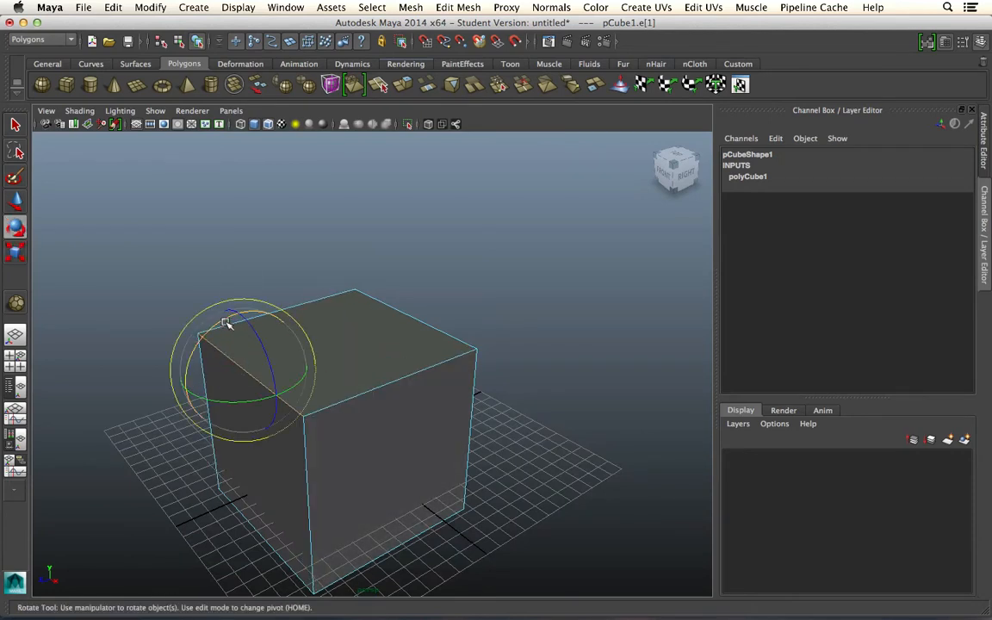
{"action": "left_click_drag", "start_coordinate": [211, 319], "coordinate": [304, 377]}
- Move the top front edge toward the cube's back to form a slanted face, and return to object mode
{"action": "key", "text": "w"}
{"action": "left_click_drag", "start_coordinate": [328, 341], "coordinate": [305, 297], "text": "alt"}
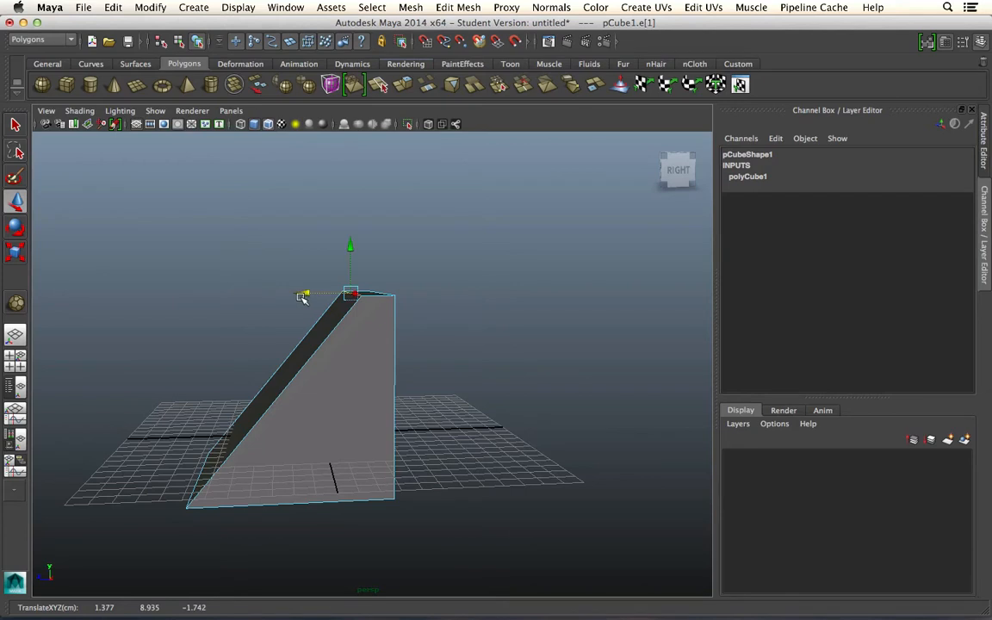
{"action": "key", "text": "q"}
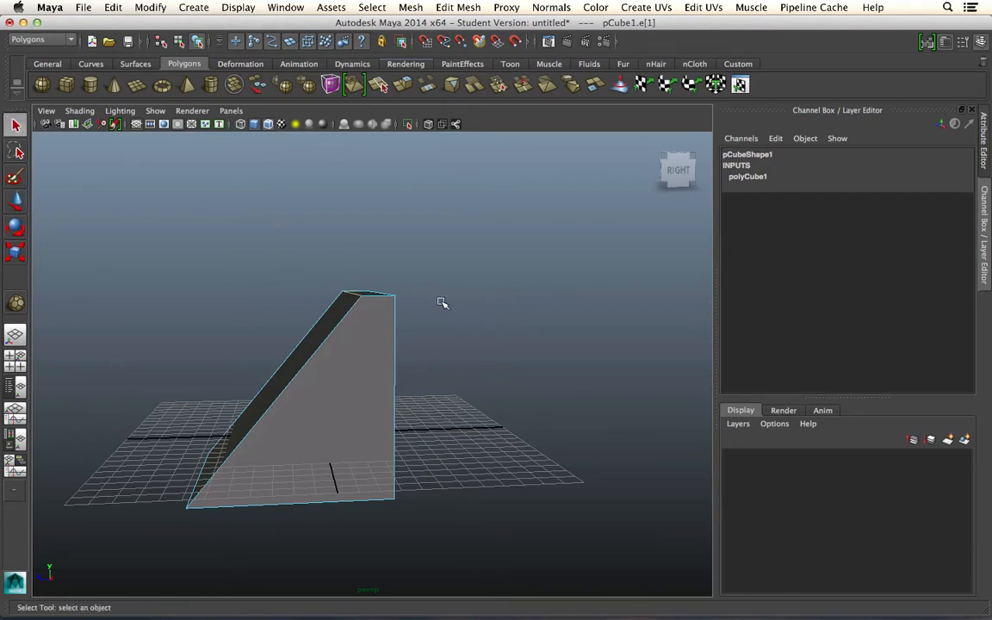
{"action": "right_click_drag", "start_coordinate": [442, 302], "coordinate": [431, 284]}
{"action": "right_click", "coordinate": [357, 323]}
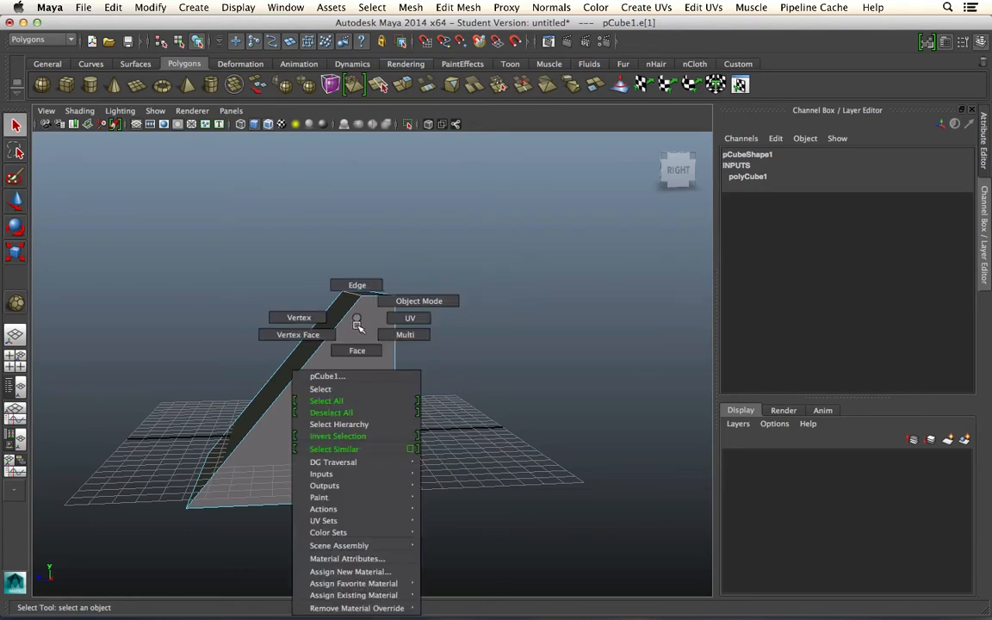
{"action": "right_click_drag", "start_coordinate": [358, 323], "coordinate": [397, 304]}
{"action": "left_click_drag", "start_coordinate": [435, 379], "coordinate": [435, 403], "text": "alt"}
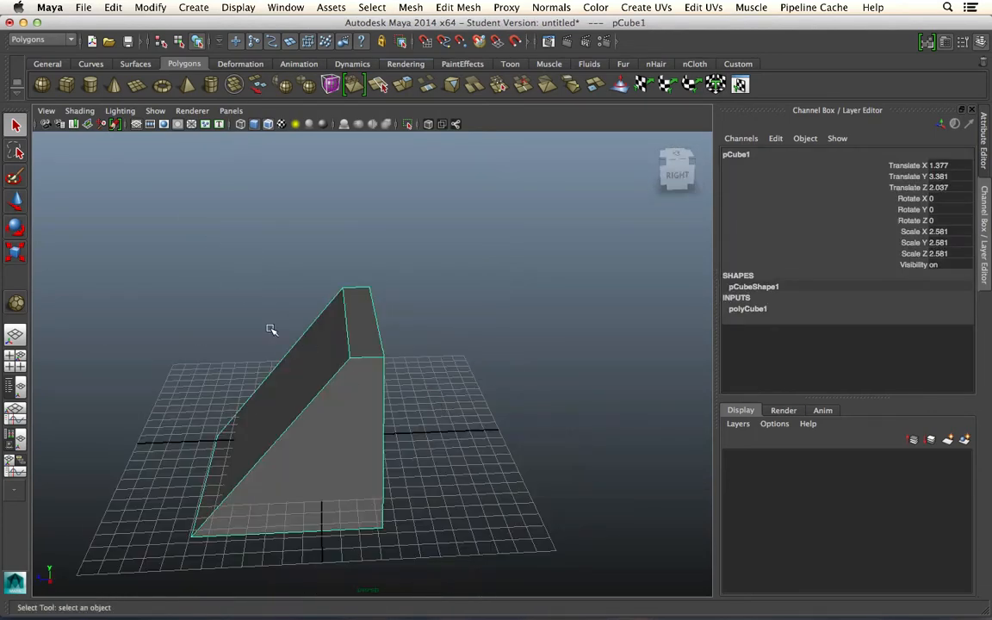
- Undo the edge edits to restore the cube's shape and return to object mode
{"action": "left_click", "coordinate": [119, 2]}
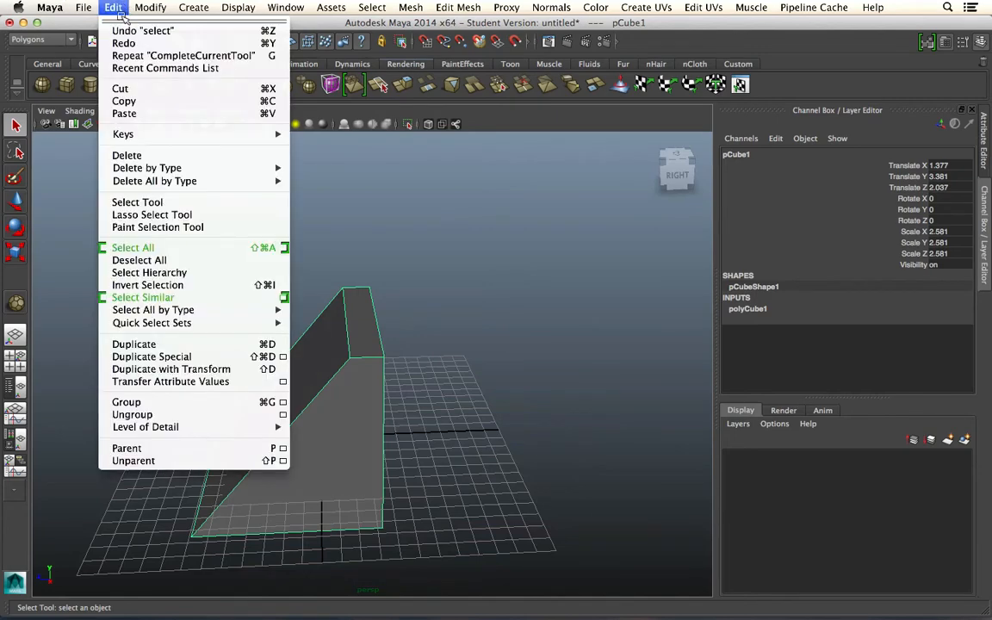
{"action": "left_click", "coordinate": [131, 2]}
{"action": "key", "text": "super+z"}
{"action": "key", "text": "super+z"}
{"action": "key", "text": "super+z"}
{"action": "key", "text": "super+z"}
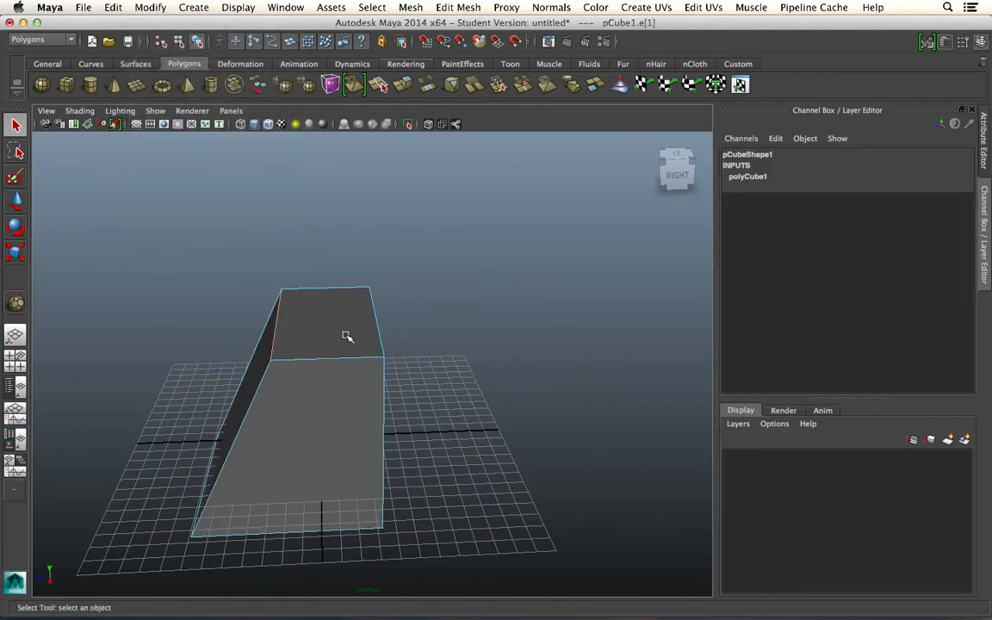
{"action": "right_click_drag", "start_coordinate": [235, 318], "coordinate": [269, 303]}
{"action": "mouse_move", "coordinate": [366, 396]}
{"action": "left_mouse_down", "text": "alt"}
{"action": "mouse_move", "coordinate": [445, 370]}
{"action": "mouse_move", "coordinate": [343, 368]}
{"action": "mouse_move", "coordinate": [366, 385]}
{"action": "left_mouse_up", "text": "alt"}
- Try raising the cube's nearest top corner vertex, undo the move, and return to object mode
{"action": "right_click_drag", "start_coordinate": [259, 317], "coordinate": [218, 311]}
{"action": "left_click", "coordinate": [308, 384]}
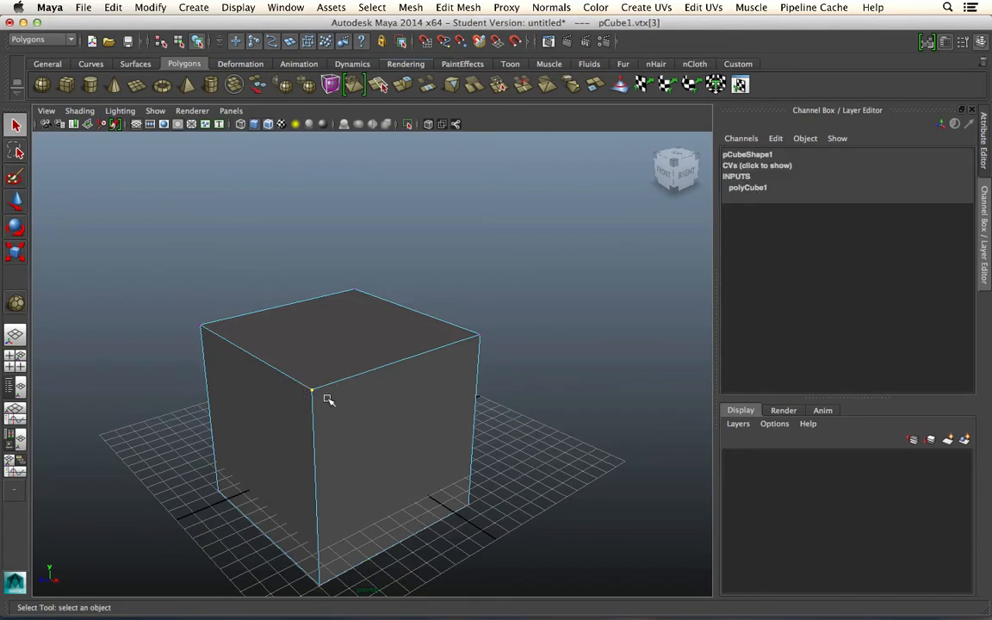
{"action": "key", "text": "w"}
{"action": "left_click_drag", "start_coordinate": [311, 339], "coordinate": [318, 207]}
{"action": "key", "text": "super+z"}
{"action": "right_click_drag", "start_coordinate": [343, 317], "coordinate": [369, 296]}
- Select only the cube's bottom face through its center point in face mode, and return to object mode
{"action": "right_click_drag", "start_coordinate": [321, 371], "coordinate": [321, 350]}
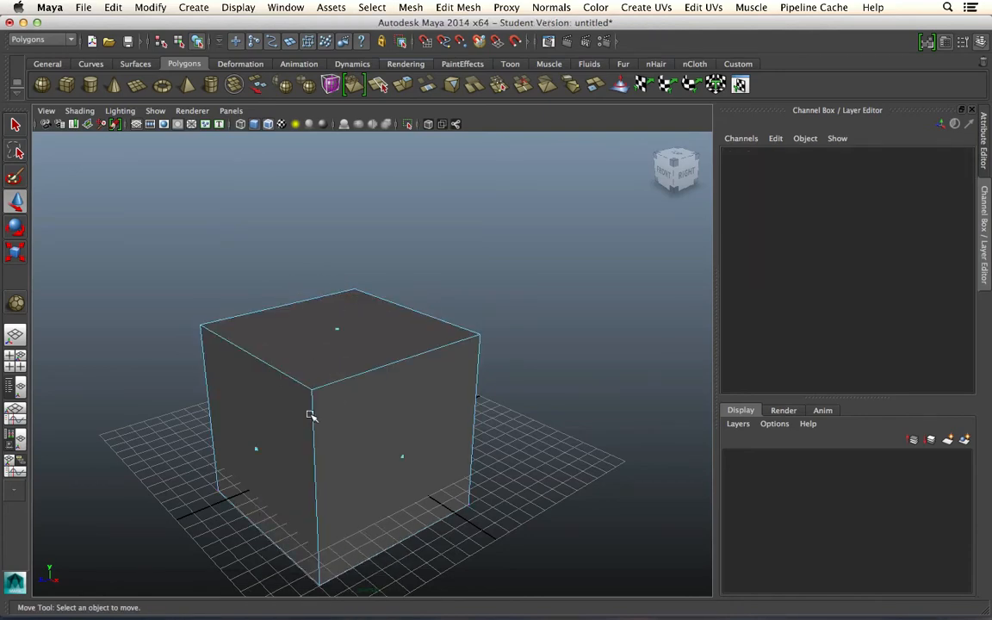
{"action": "left_click_drag", "start_coordinate": [323, 397], "coordinate": [313, 425], "text": "alt"}
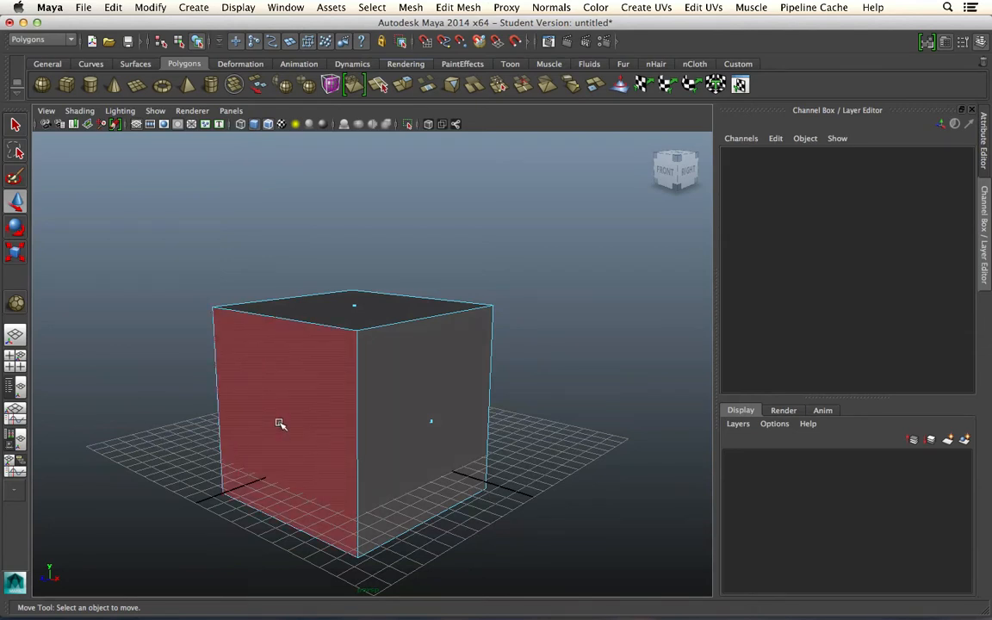
{"action": "left_click_drag", "start_coordinate": [280, 424], "coordinate": [295, 454], "text": "alt"}
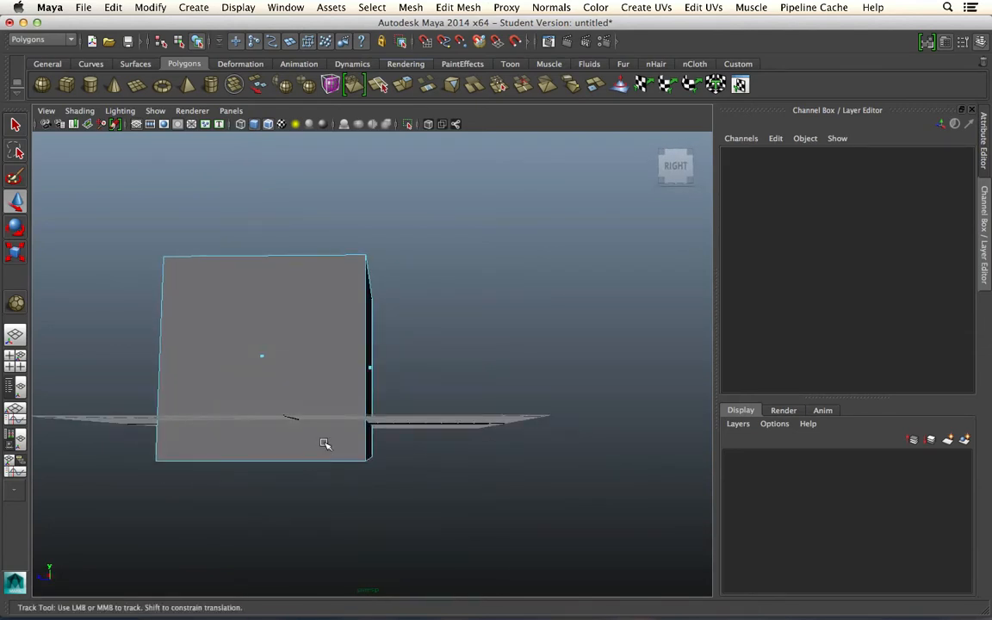
{"action": "middle_click_drag", "start_coordinate": [326, 445], "coordinate": [435, 416], "text": "alt"}
{"action": "left_click_drag", "start_coordinate": [395, 413], "coordinate": [396, 417], "text": "alt"}
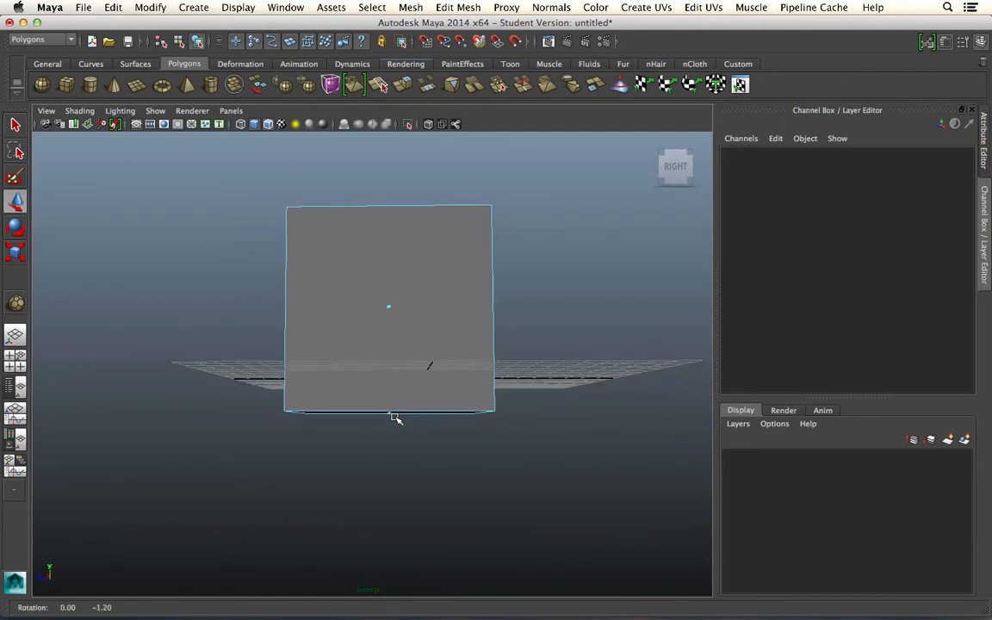
{"action": "left_click_drag", "start_coordinate": [219, 387], "coordinate": [637, 457]}
{"action": "left_click_drag", "start_coordinate": [534, 444], "coordinate": [485, 348], "text": "alt"}
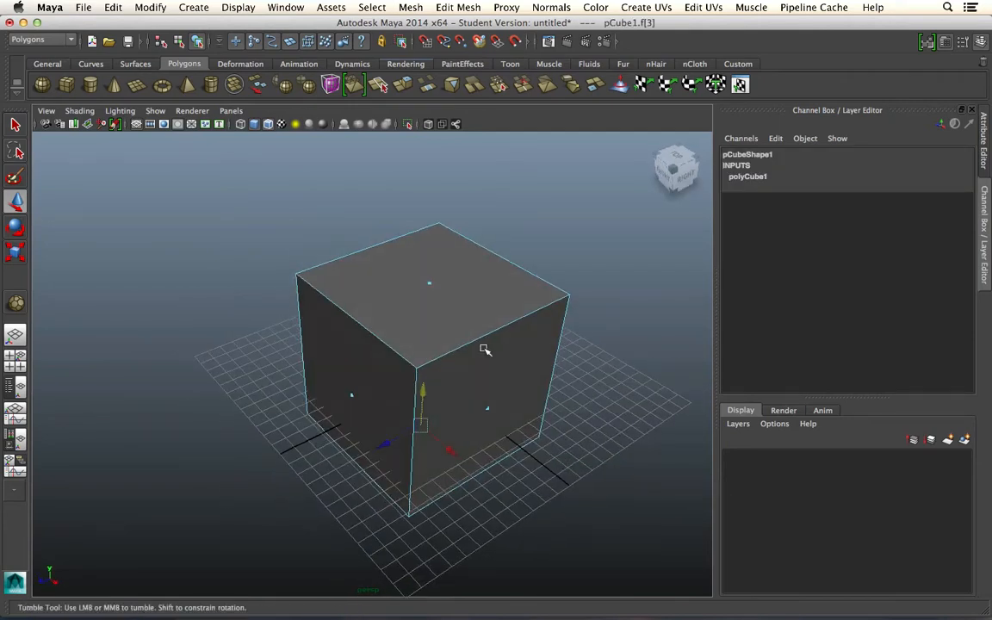
{"action": "right_click_drag", "start_coordinate": [460, 318], "coordinate": [492, 280]}
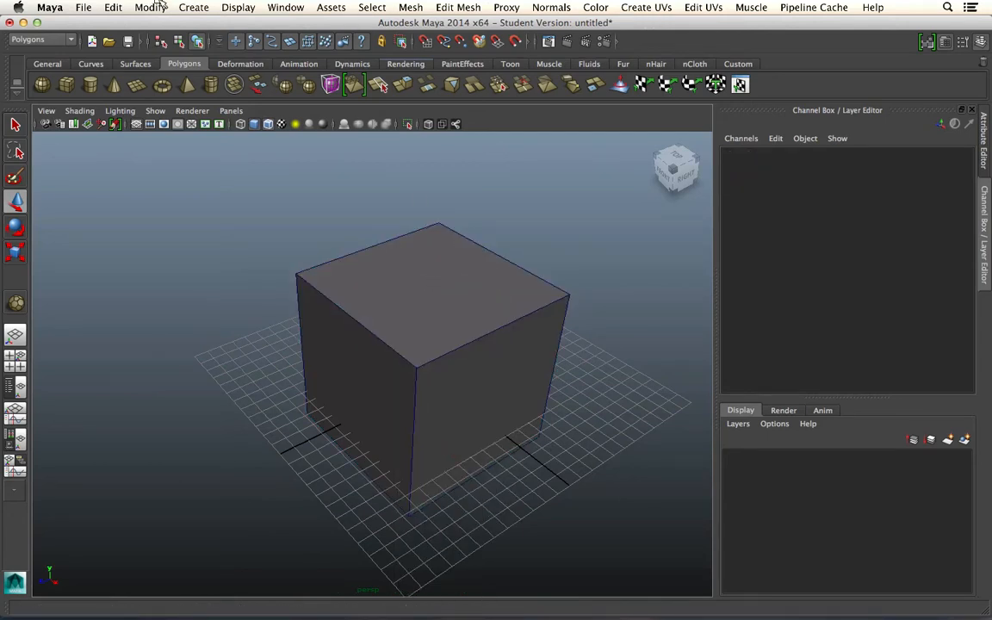
- Open the preferences and examine the Display, Polygons, Settings, Interaction Mode and UI Elements categories, comparing the UI element visibility options
{"action": "left_click", "coordinate": [246, 7]}
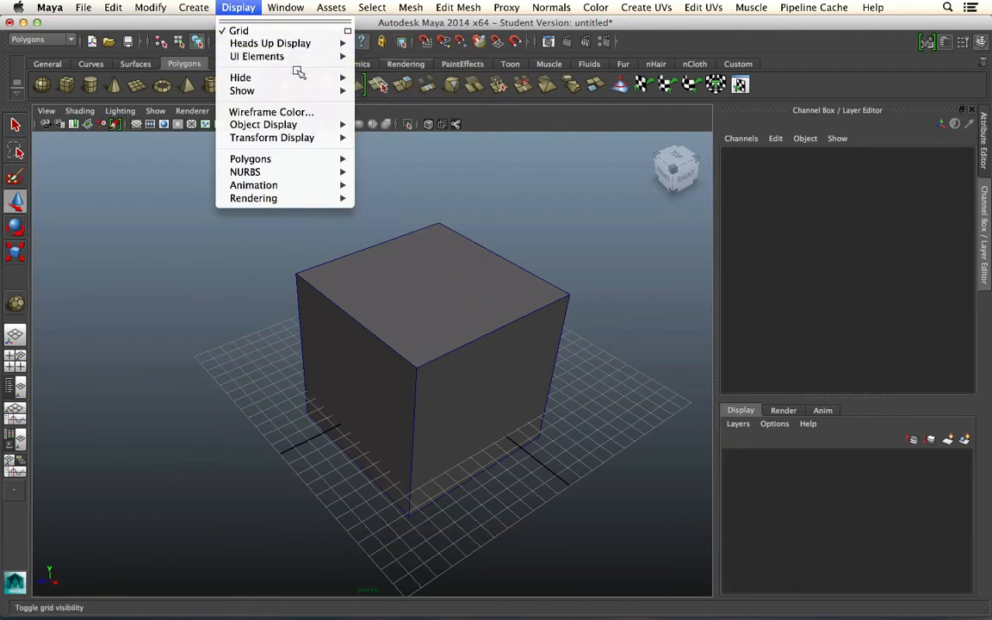
{"action": "mouse_move", "coordinate": [285, 8]}
{"action": "mouse_move", "coordinate": [362, 83]}
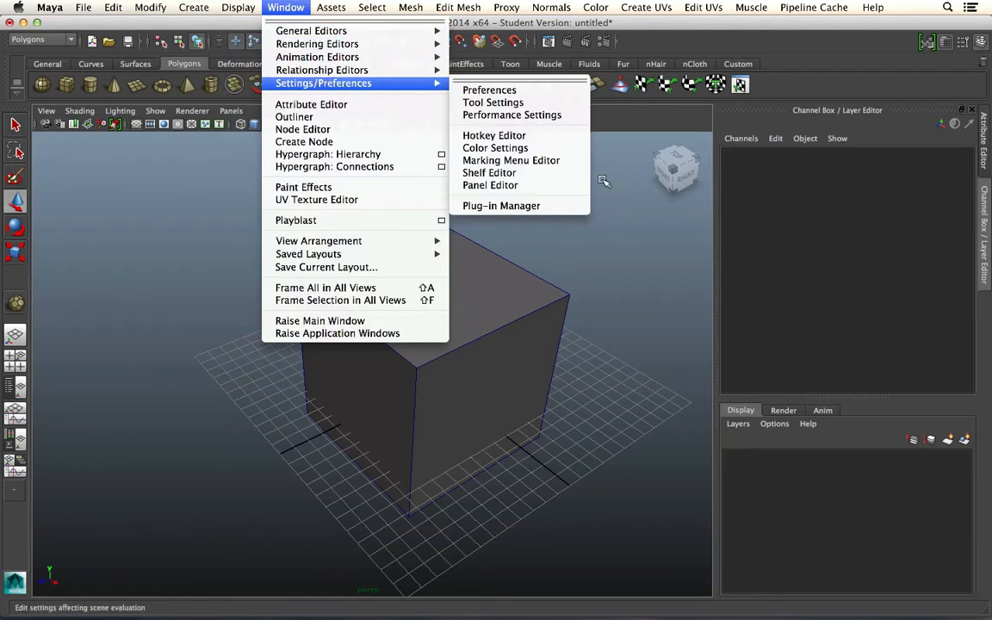
{"action": "left_click", "coordinate": [532, 92]}
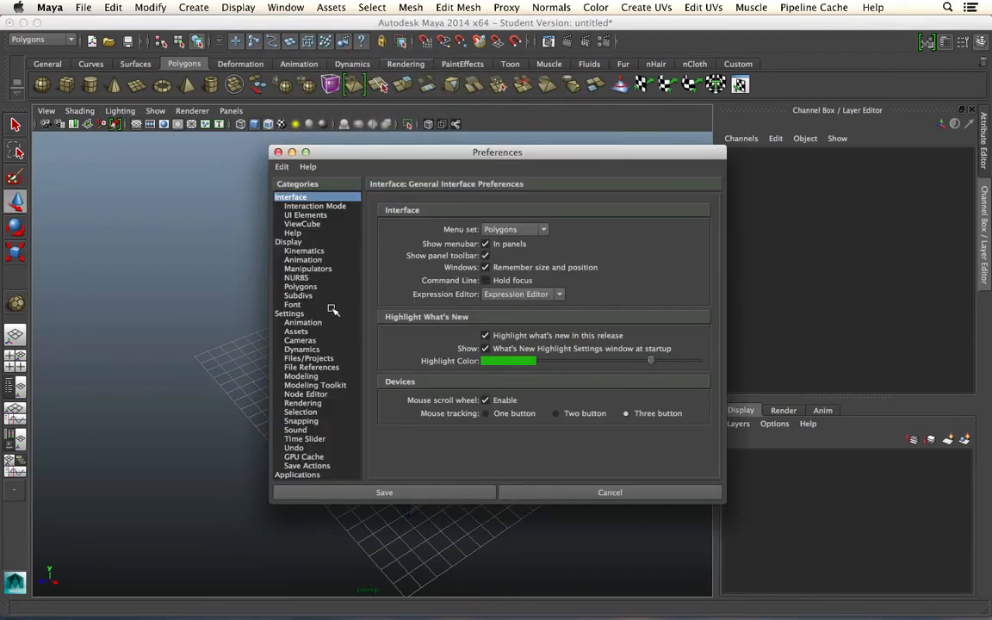
{"action": "left_click", "coordinate": [287, 242]}
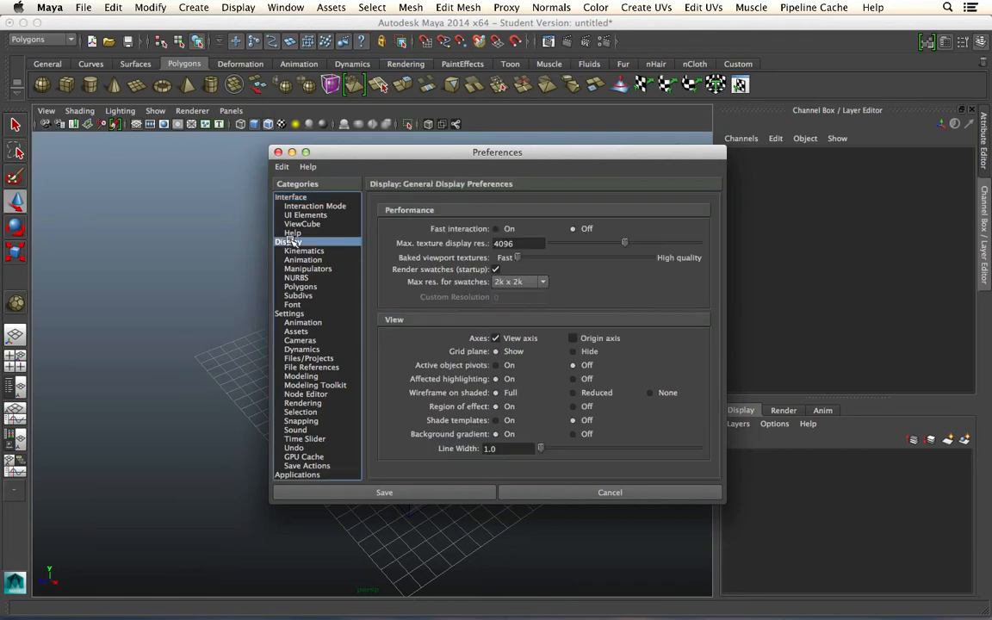
{"action": "left_click", "coordinate": [299, 287]}
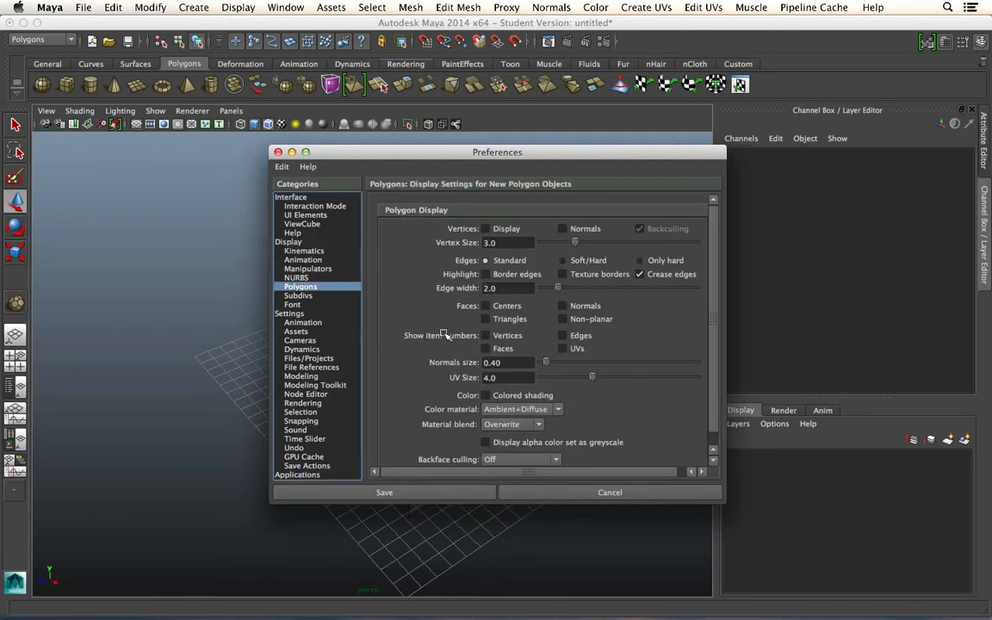
{"action": "left_click", "coordinate": [294, 314]}
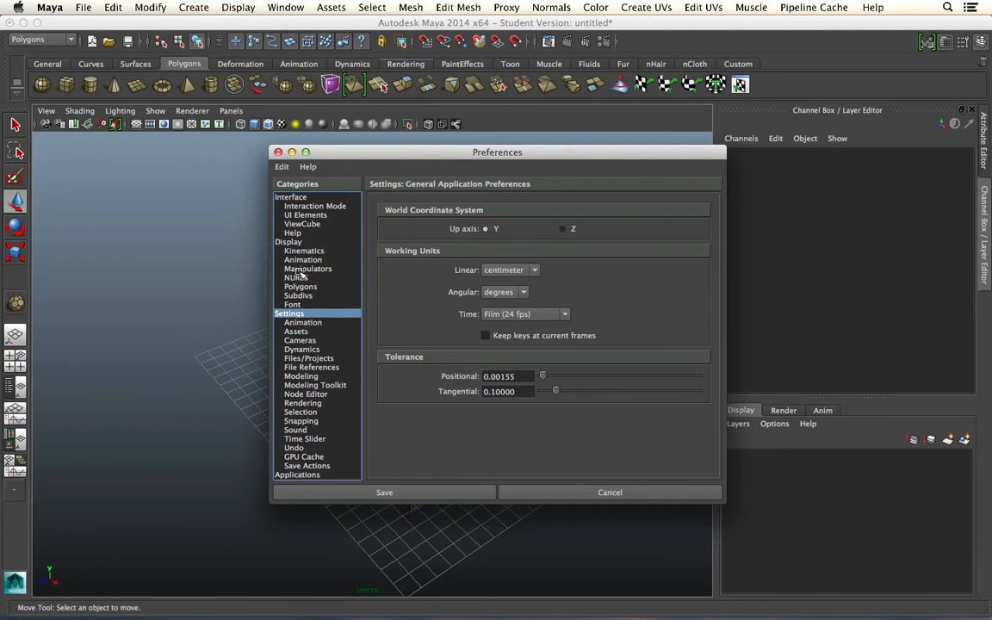
{"action": "left_click", "coordinate": [293, 197]}
{"action": "left_click", "coordinate": [297, 206]}
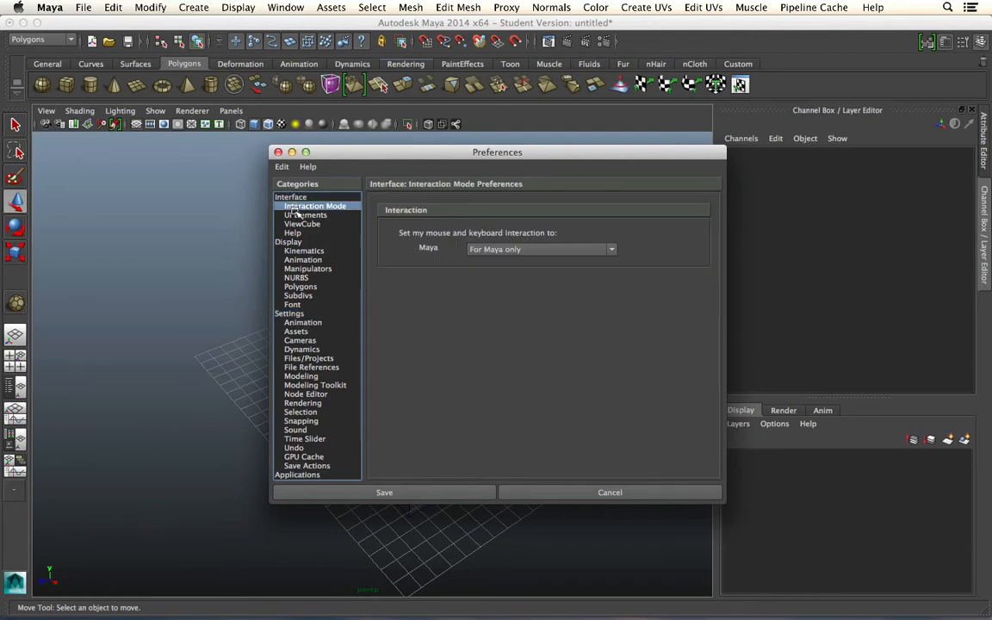
{"action": "left_click", "coordinate": [297, 216]}
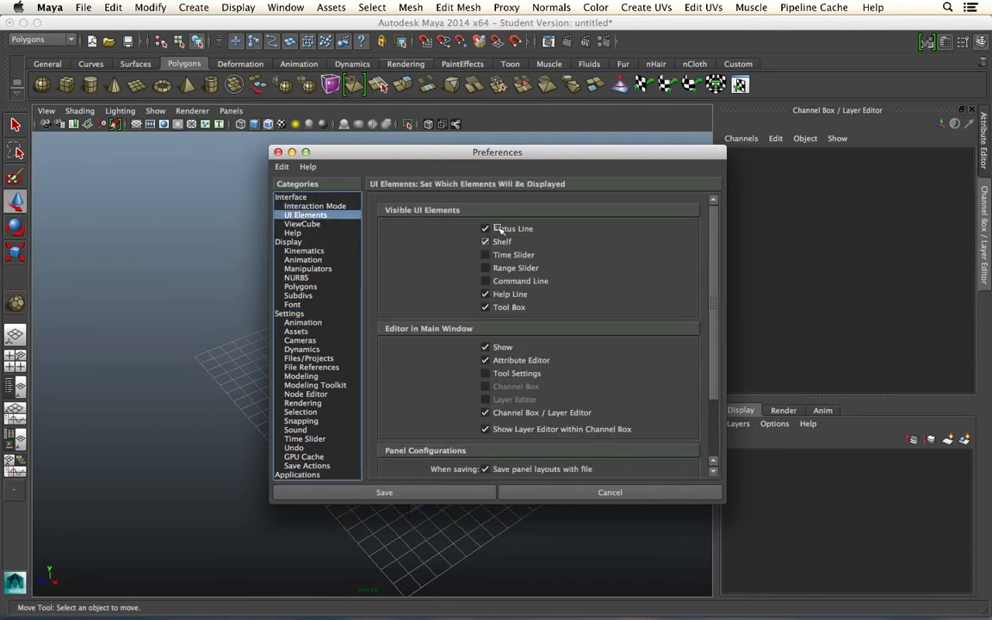
{"action": "left_click", "coordinate": [239, 7]}
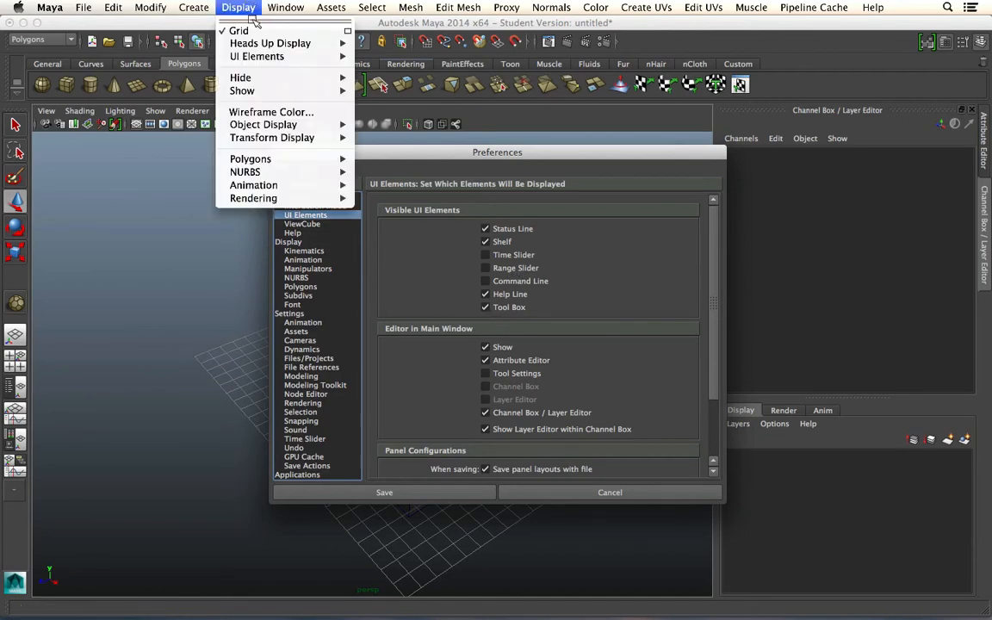
{"action": "mouse_move", "coordinate": [272, 59]}
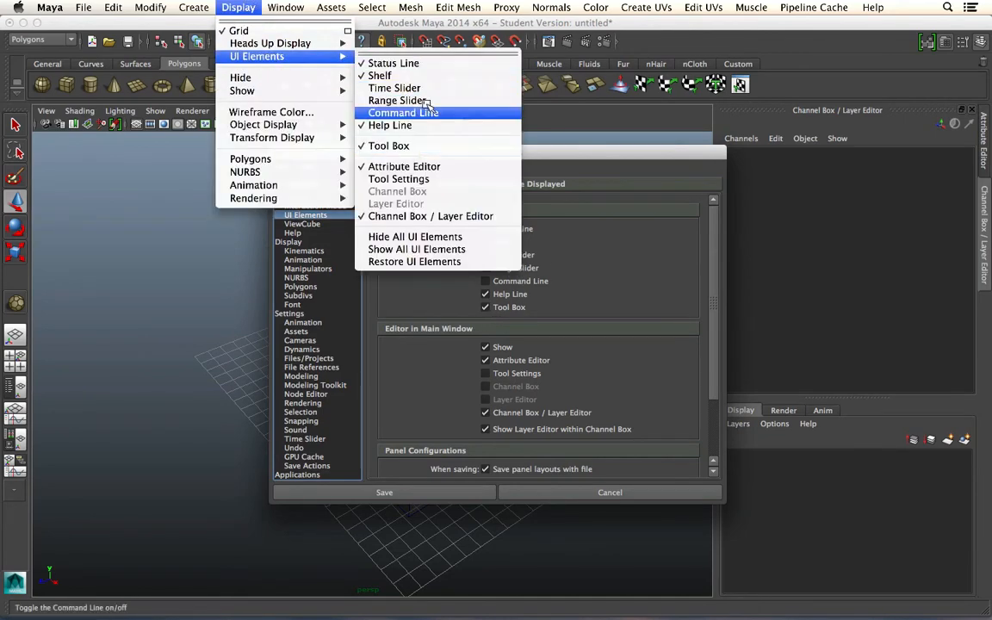
{"action": "left_click", "coordinate": [656, 155]}
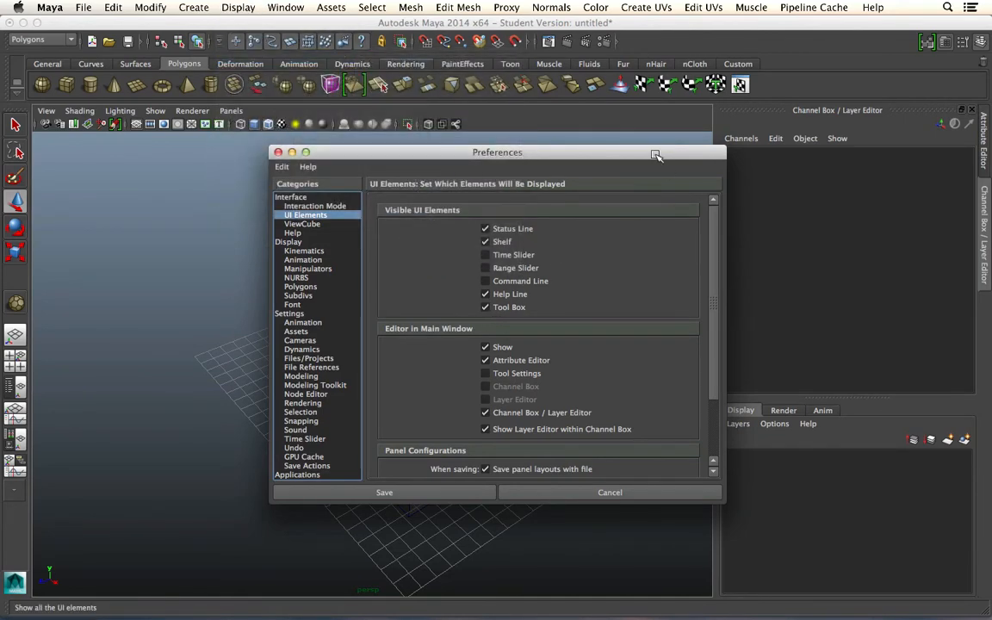
- Set polygon faces to be selected with Whole face in the Selection preferences and save the preferences
{"action": "left_click", "coordinate": [293, 243]}
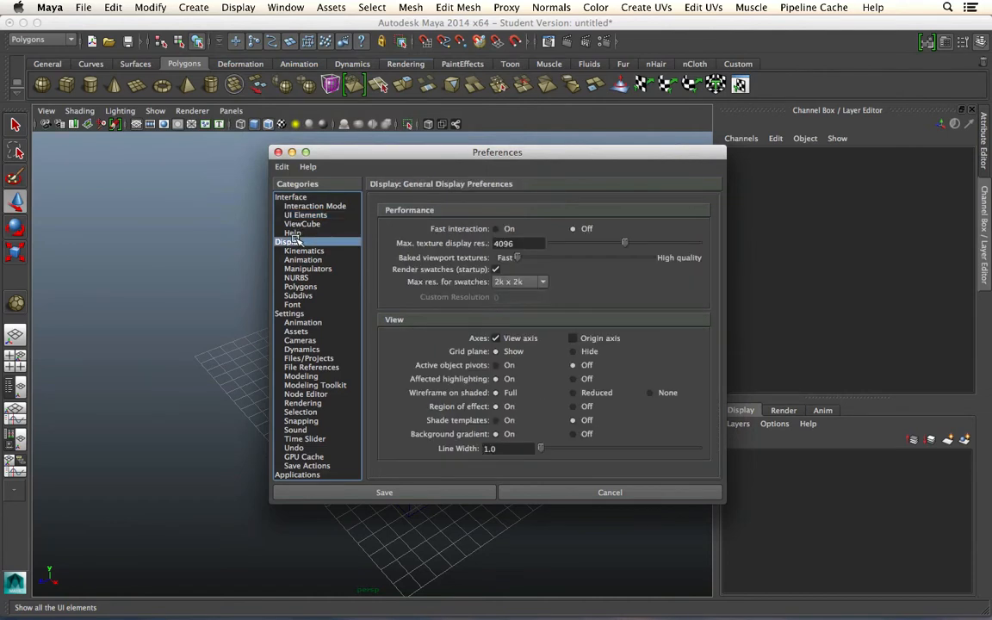
{"action": "left_click", "coordinate": [323, 288]}
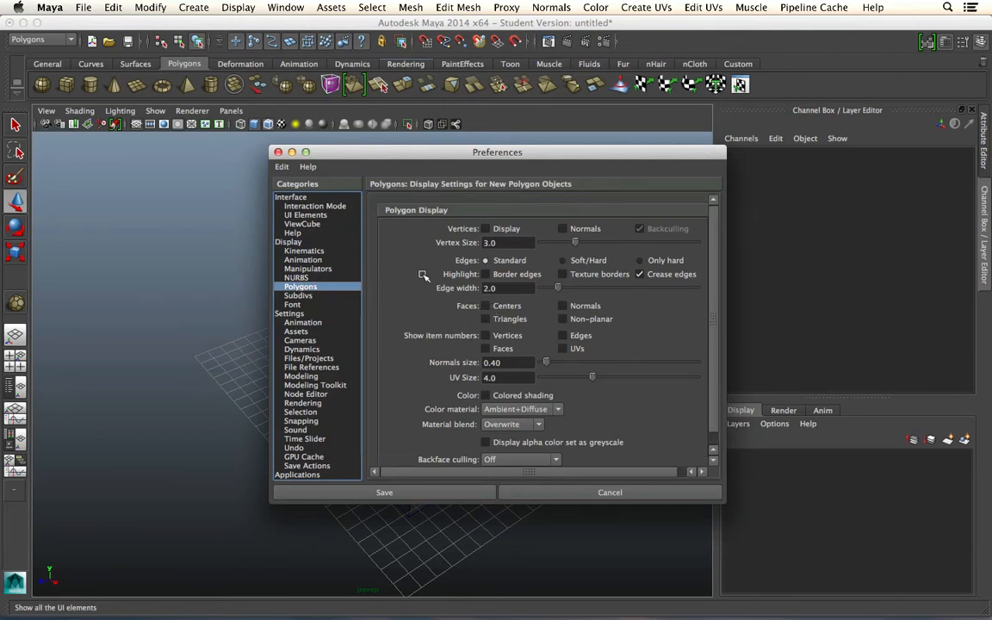
{"action": "left_click", "coordinate": [293, 313]}
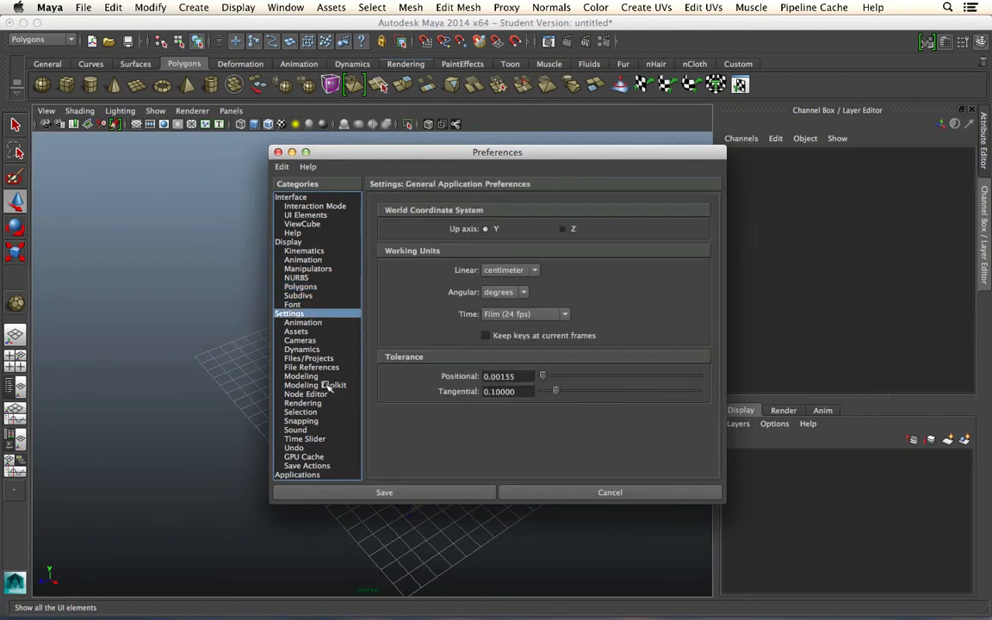
{"action": "left_click", "coordinate": [312, 412]}
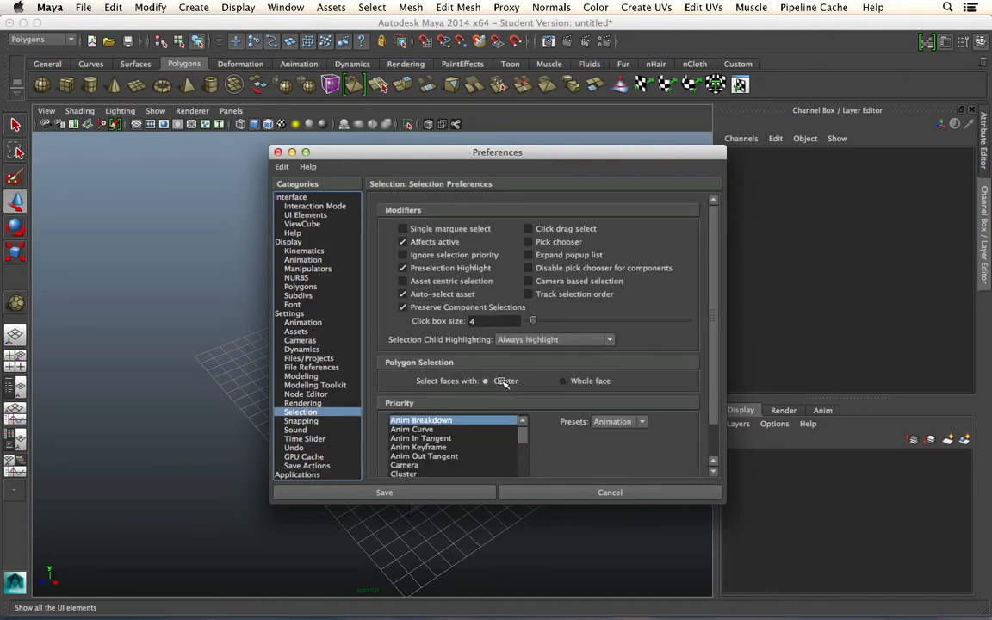
{"action": "left_click", "coordinate": [563, 381]}
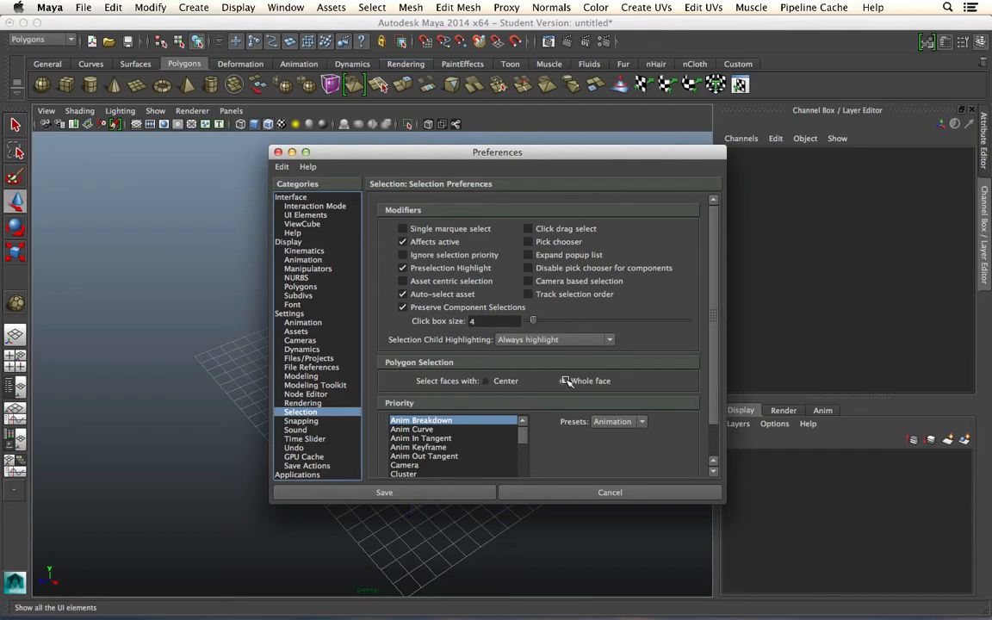
{"action": "left_click", "coordinate": [426, 493]}
- Select the cube's top face by its surface in face mode and try moving it along the vertical axis
{"action": "right_click_drag", "start_coordinate": [338, 319], "coordinate": [342, 348]}
{"action": "left_click", "coordinate": [401, 346]}
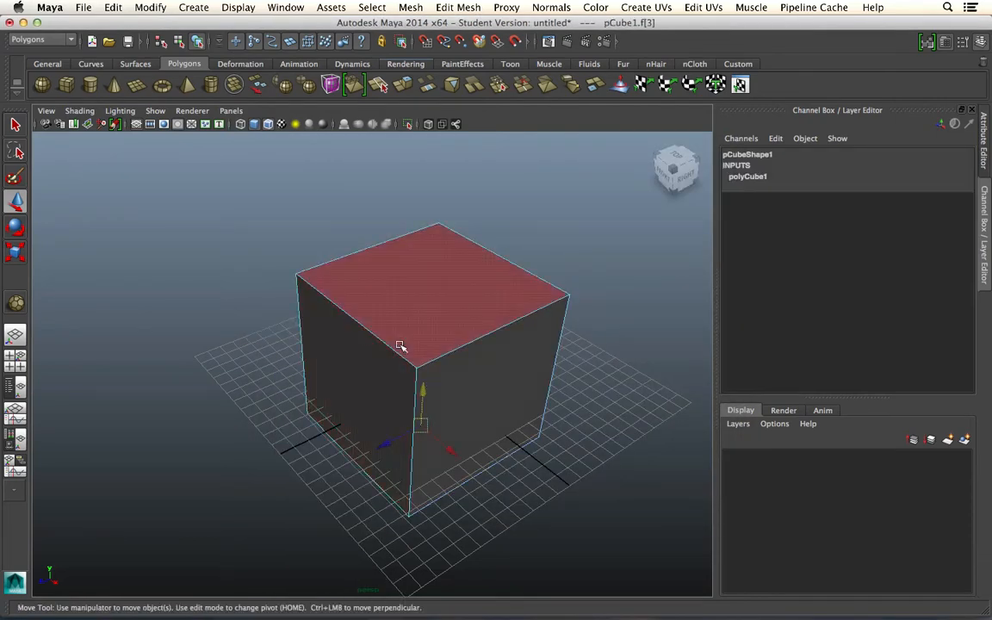
{"action": "left_click", "coordinate": [431, 315]}
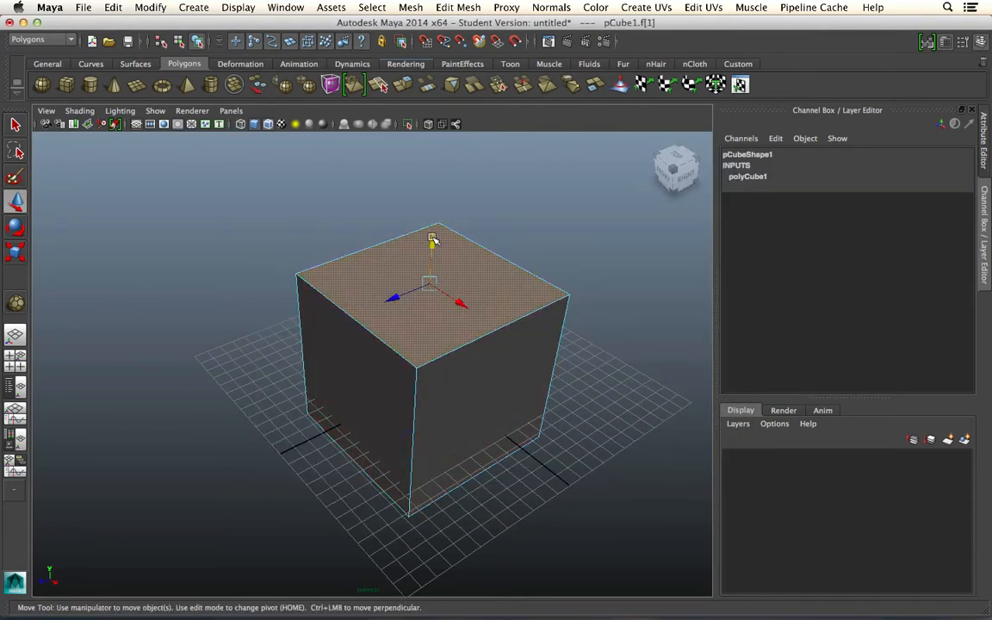
{"action": "left_click_drag", "start_coordinate": [435, 238], "coordinate": [434, 233]}
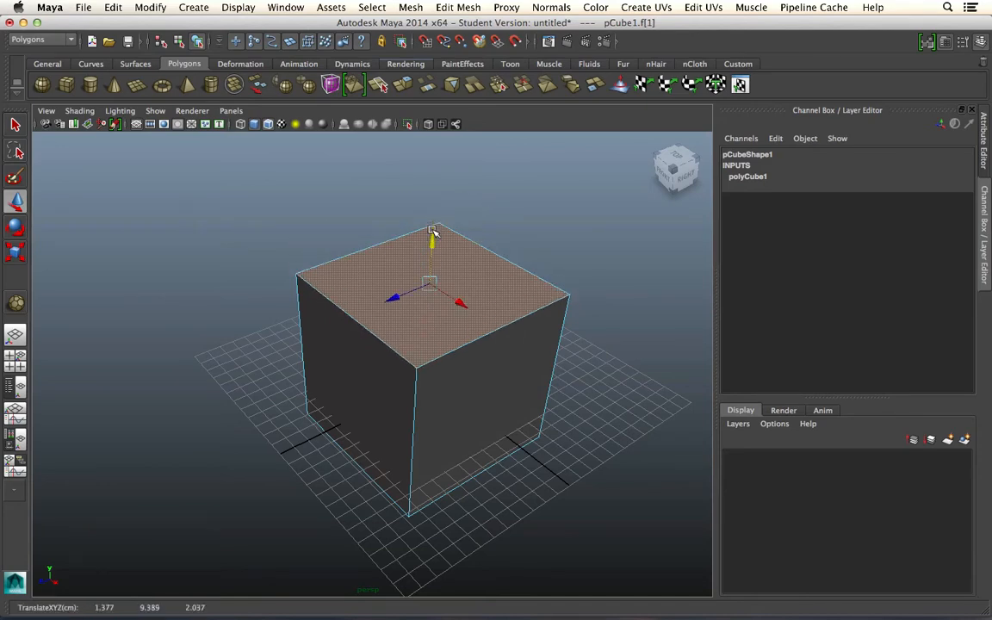
- Try marquee-selecting the faces across the lower part of the cube from a low side view, and clear the selection
{"action": "left_click_drag", "start_coordinate": [528, 400], "coordinate": [465, 343], "text": "alt"}
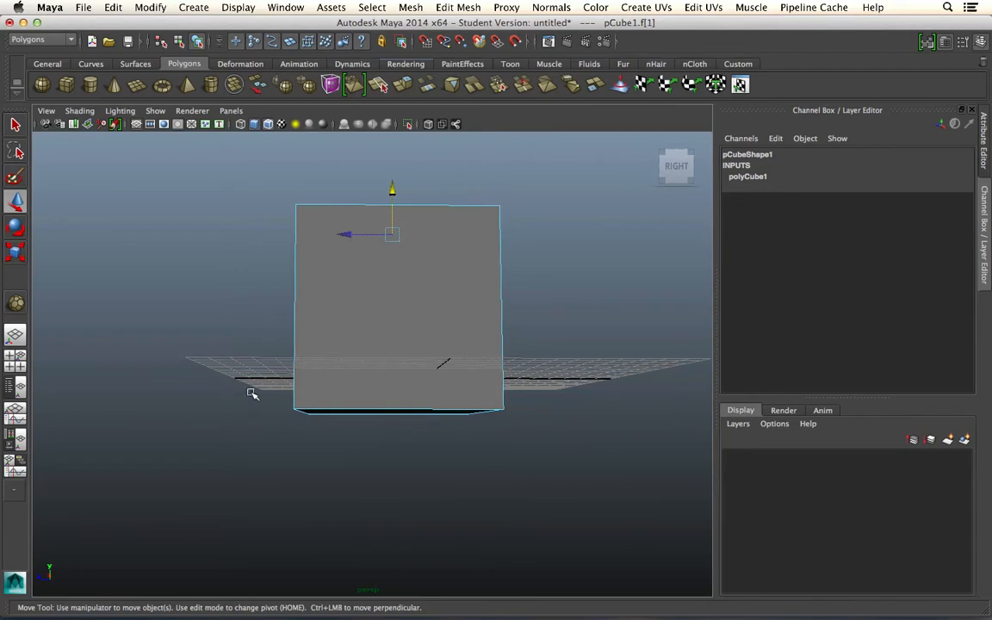
{"action": "left_click_drag", "start_coordinate": [248, 391], "coordinate": [694, 468]}
{"action": "left_click_drag", "start_coordinate": [371, 399], "coordinate": [365, 425], "text": "alt"}
{"action": "left_click", "coordinate": [582, 429]}
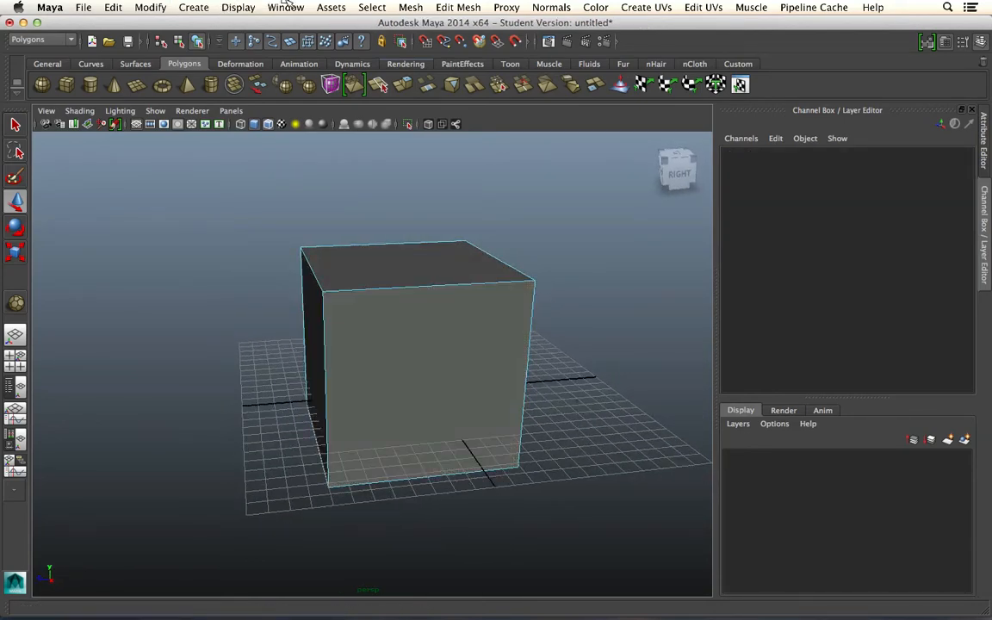
- Set polygon faces to be selected with Center in the Selection preferences and save the preferences
{"action": "left_click", "coordinate": [287, 6]}
{"action": "mouse_move", "coordinate": [321, 6]}
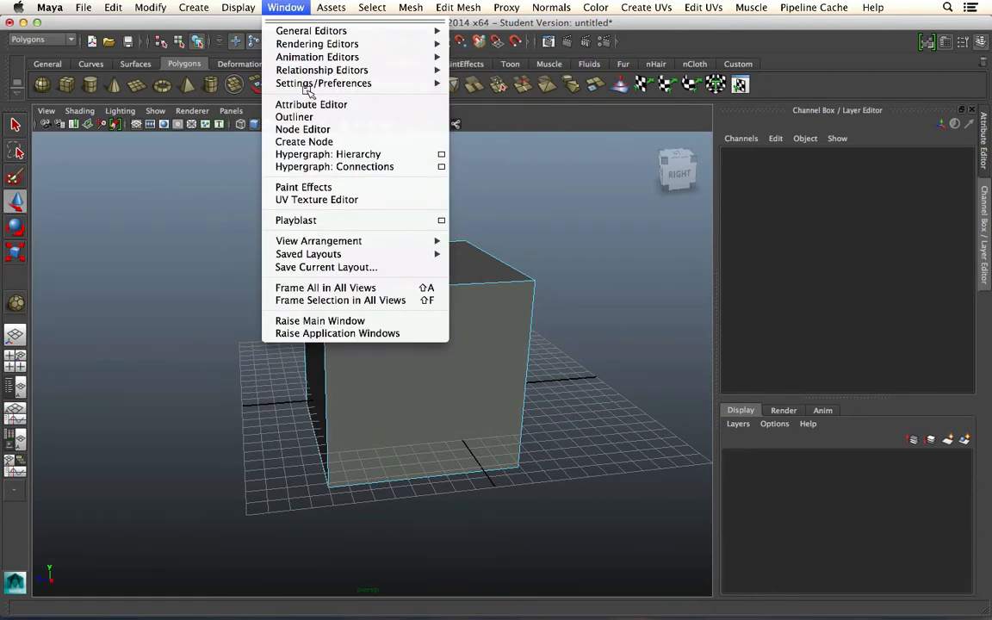
{"action": "mouse_move", "coordinate": [327, 82]}
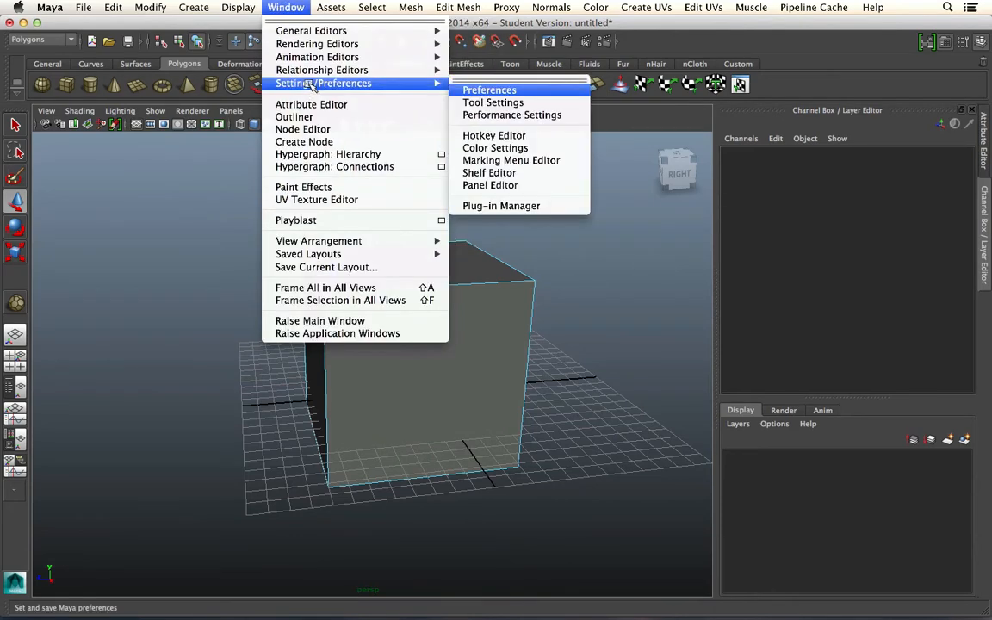
{"action": "left_click", "coordinate": [487, 90]}
{"action": "left_click", "coordinate": [301, 413]}
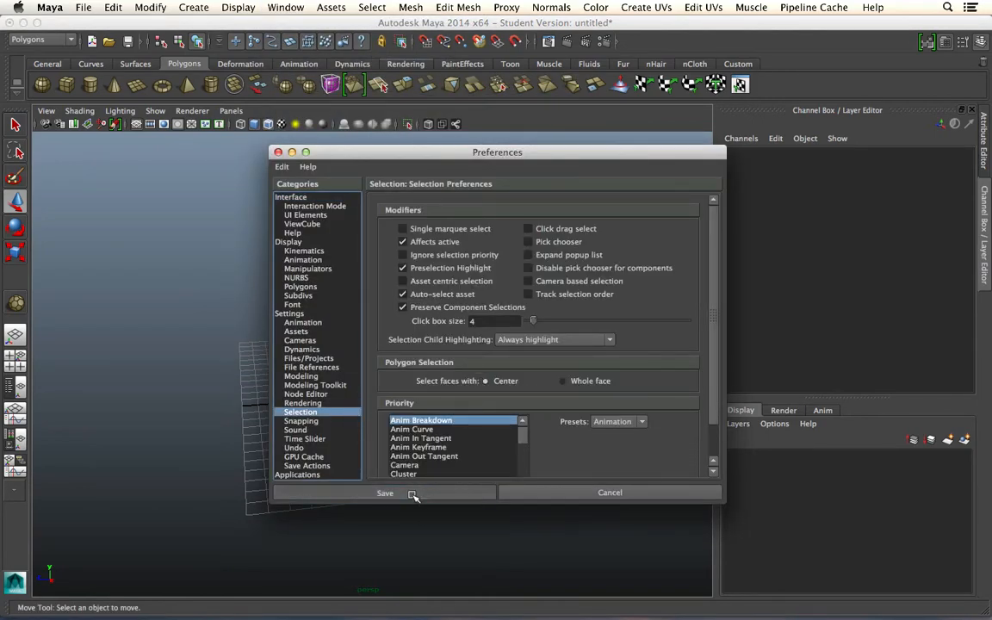
{"action": "left_click", "coordinate": [414, 497]}
- In face mode, marquee-select the cube's bottom face by its center point, and replace that selection with the side faces
{"action": "right_click", "coordinate": [433, 318]}
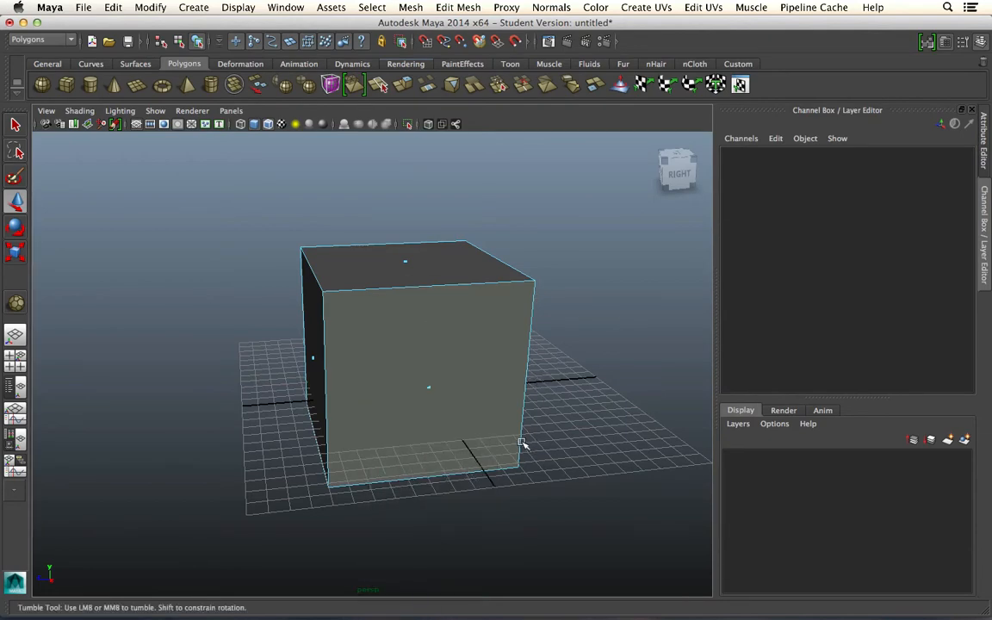
{"action": "left_click_drag", "start_coordinate": [523, 443], "coordinate": [494, 421], "text": "alt"}
{"action": "left_click_drag", "start_coordinate": [265, 407], "coordinate": [474, 500]}
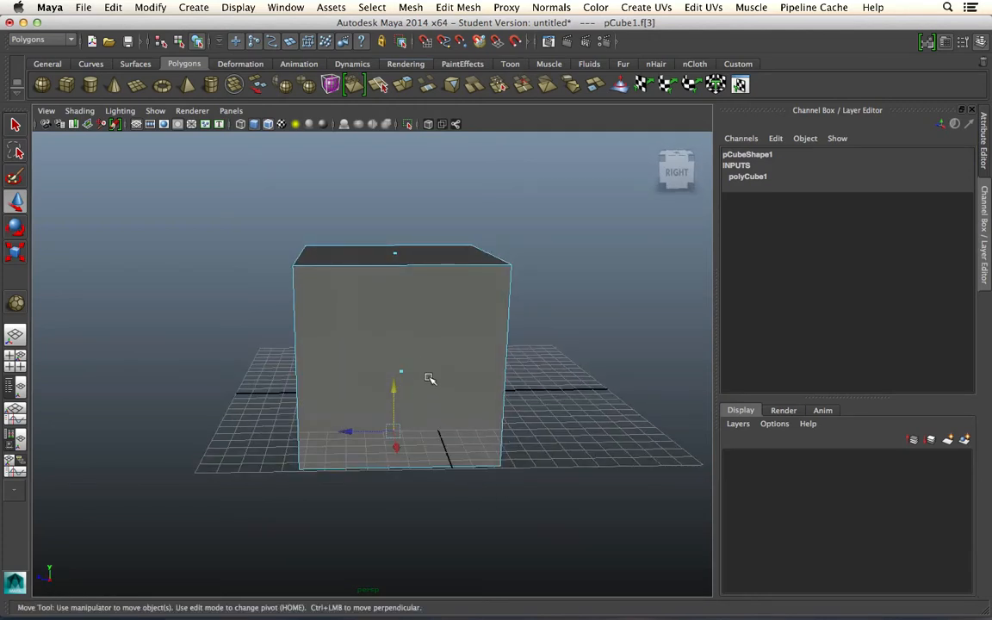
{"action": "left_click_drag", "start_coordinate": [399, 474], "coordinate": [457, 478], "text": "alt"}
{"action": "left_click_drag", "start_coordinate": [211, 325], "coordinate": [379, 395]}
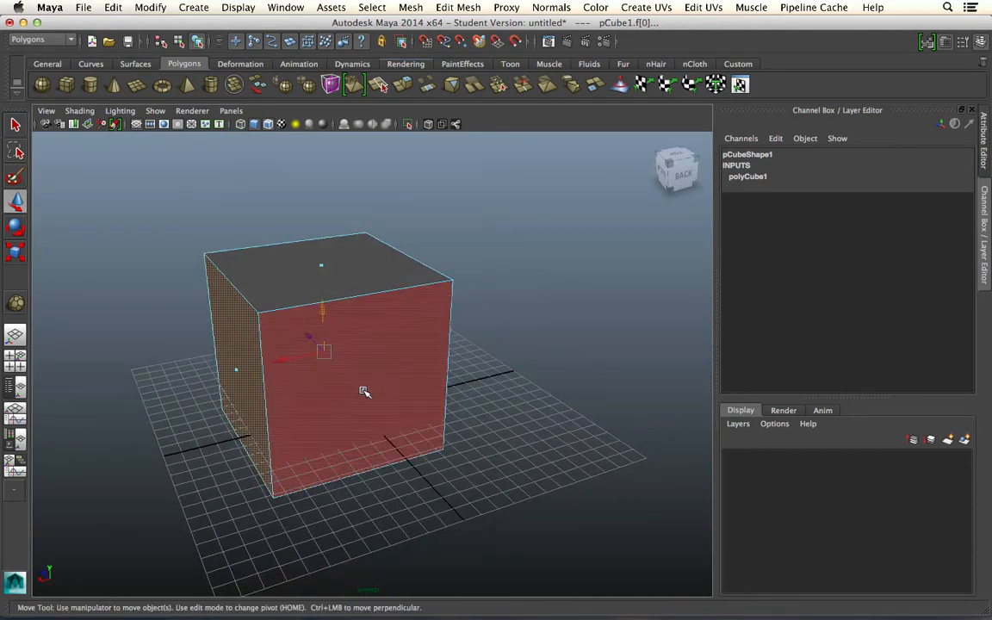
- Select the cube's top face together with side faces, and remove the top and right faces from the selection one by one
{"action": "left_click_drag", "start_coordinate": [431, 431], "coordinate": [509, 385], "text": "alt"}
{"action": "left_click_drag", "start_coordinate": [410, 354], "coordinate": [441, 328], "text": "alt"}
{"action": "left_click", "coordinate": [413, 312]}
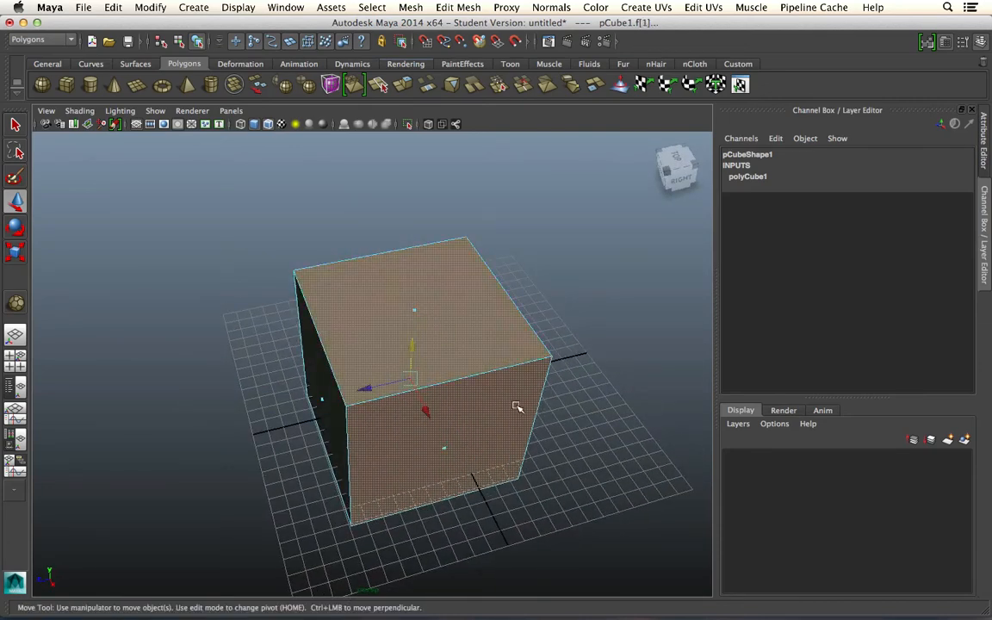
{"action": "left_click_drag", "start_coordinate": [517, 410], "coordinate": [343, 373], "text": "alt"}
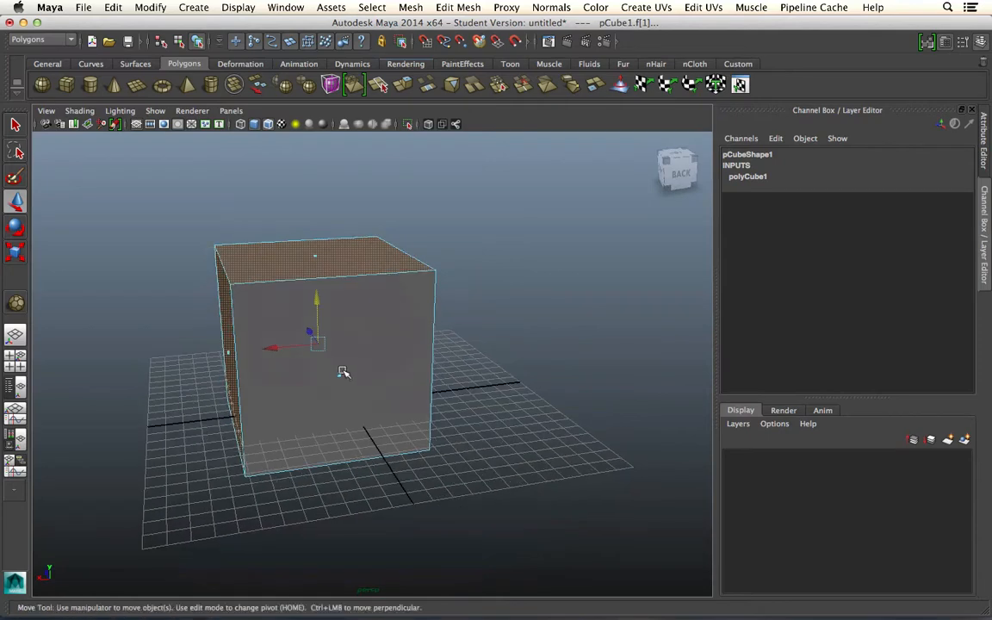
{"action": "left_click", "coordinate": [317, 259], "text": "shift"}
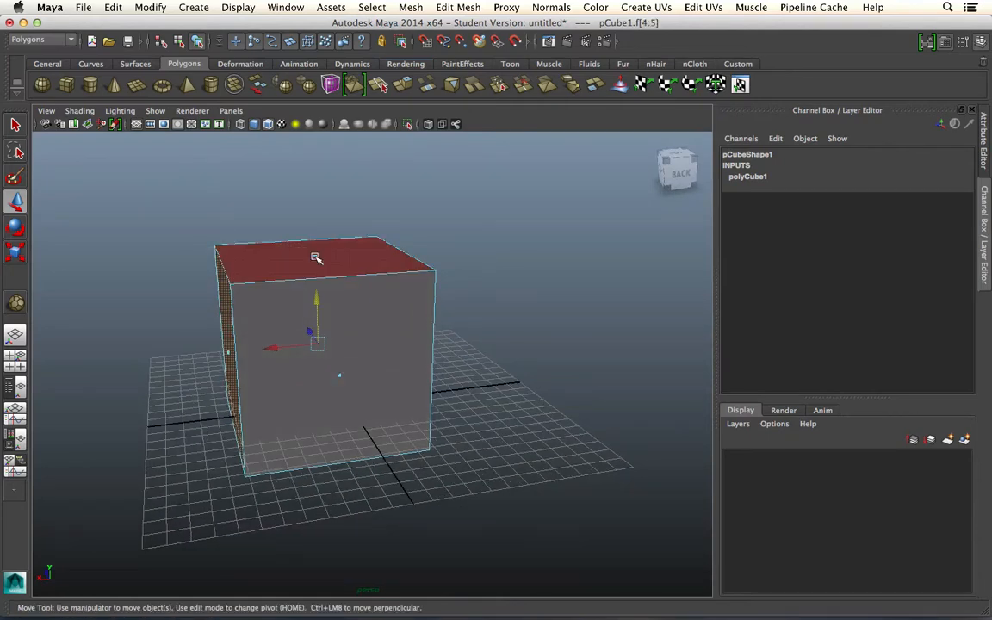
{"action": "left_click", "coordinate": [228, 353], "text": "shift"}
- Switch the cube to vertex mode and marquee-select its top corner vertices, changing the selection corner by corner
{"action": "left_click_drag", "start_coordinate": [281, 432], "coordinate": [458, 305], "text": "alt"}
{"action": "right_click_drag", "start_coordinate": [418, 289], "coordinate": [321, 237]}
{"action": "left_click_drag", "start_coordinate": [235, 182], "coordinate": [411, 340]}
{"action": "left_click_drag", "start_coordinate": [308, 193], "coordinate": [358, 228], "text": "shift"}
{"action": "left_click_drag", "start_coordinate": [434, 333], "coordinate": [509, 302], "text": "alt"}
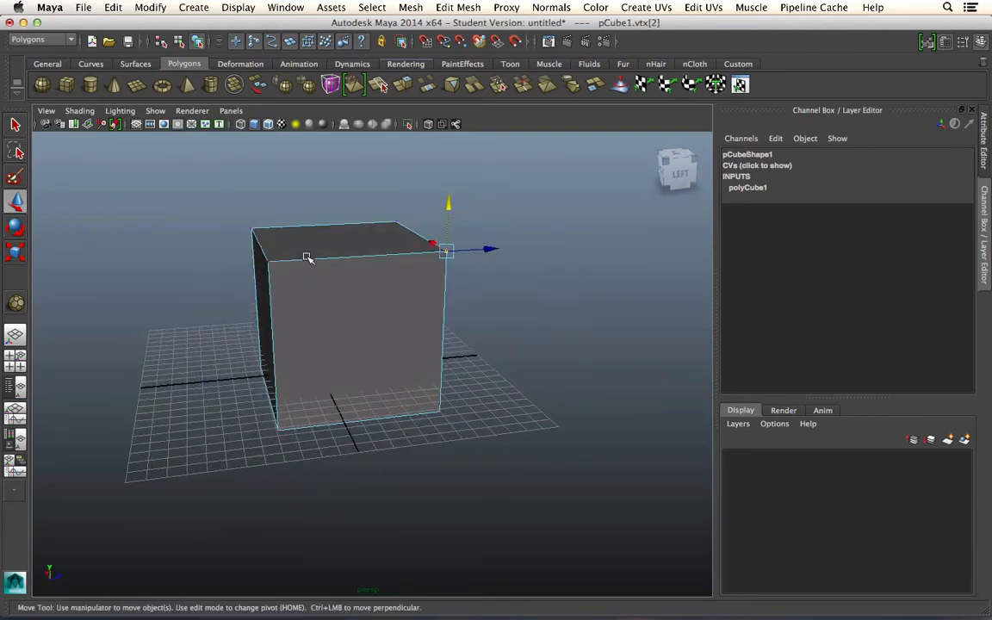
- Marquee-select the two vertices along the left side's top edge, adjust the vertex selection, and select the whole cube in object mode
{"action": "left_click_drag", "start_coordinate": [221, 199], "coordinate": [246, 211]}
{"action": "left_click_drag", "start_coordinate": [481, 245], "coordinate": [483, 245], "text": "shift"}
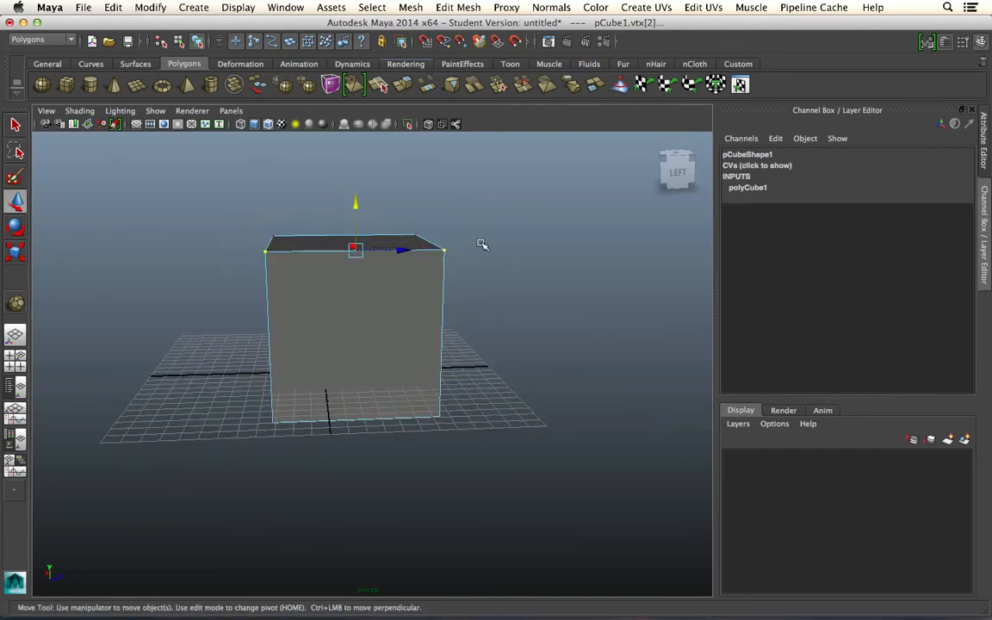
{"action": "left_click_drag", "start_coordinate": [420, 239], "coordinate": [399, 317], "text": "shift"}
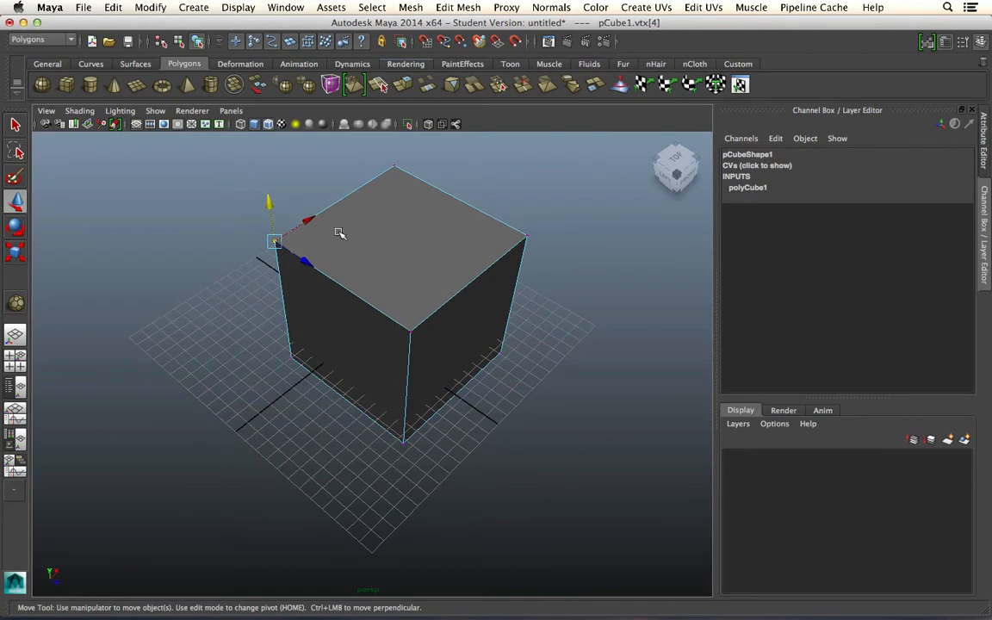
{"action": "right_click_drag", "start_coordinate": [315, 248], "coordinate": [364, 232]}
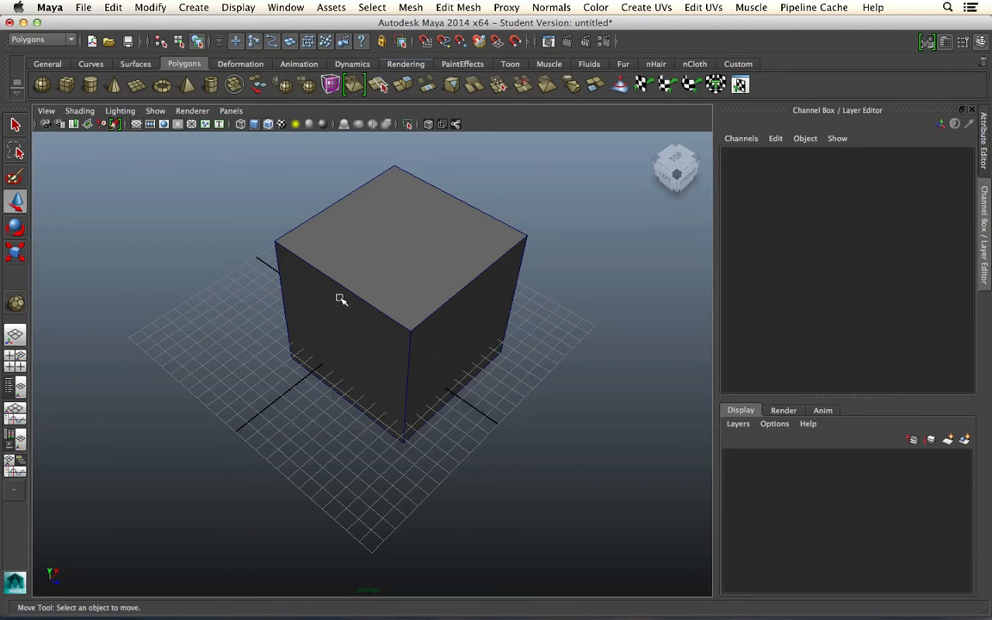
{"action": "left_click", "coordinate": [392, 238]}
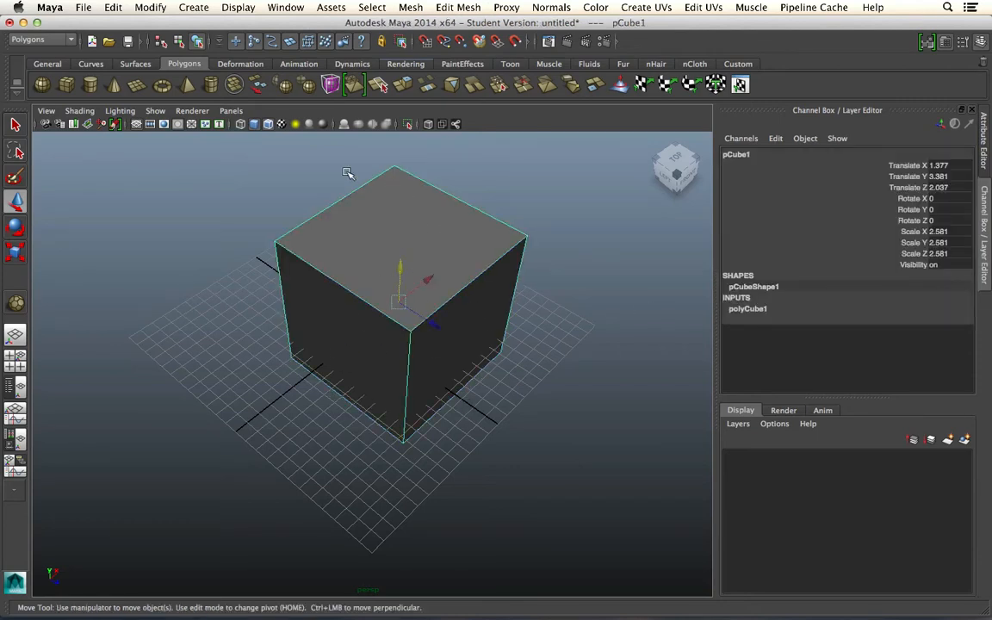
- Reselect the cube, expand its polyCube1 construction inputs, and compare the Attribute Editor with the Channel Box
{"action": "left_click_drag", "start_coordinate": [441, 343], "coordinate": [502, 339], "text": "alt"}
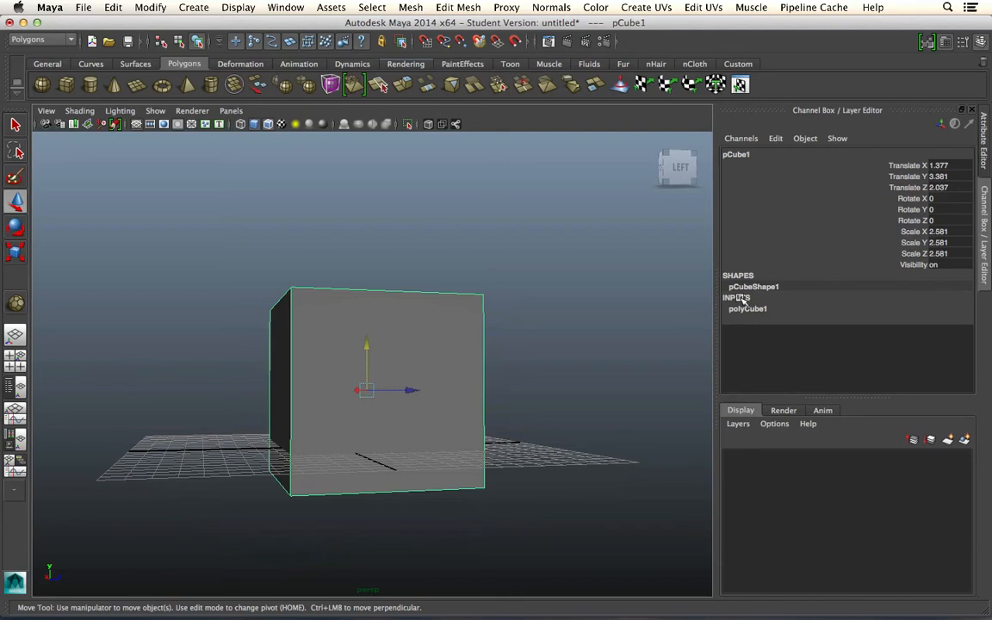
{"action": "left_click", "coordinate": [602, 349]}
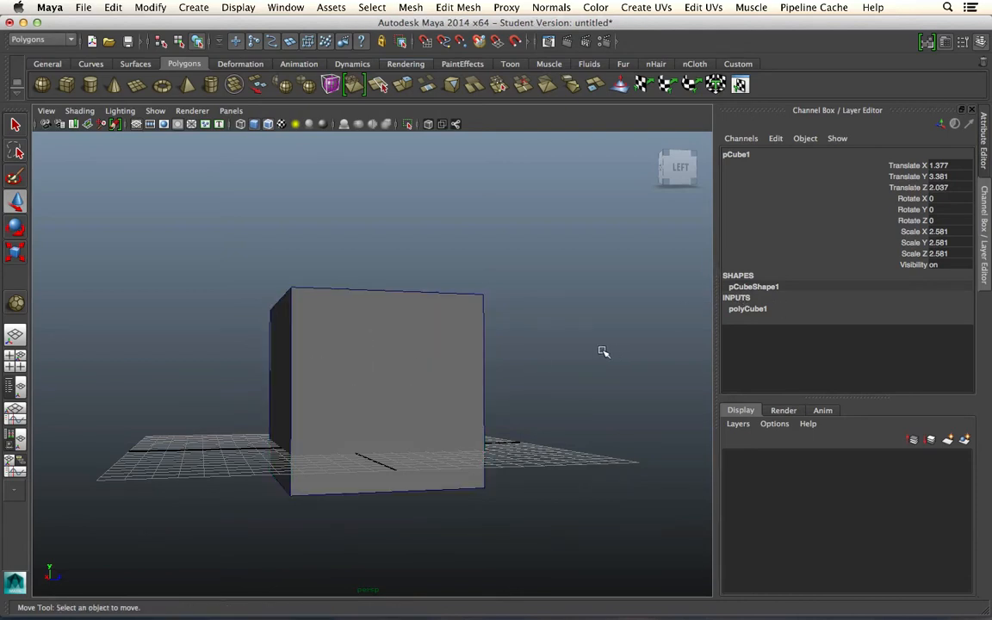
{"action": "left_click", "coordinate": [372, 353]}
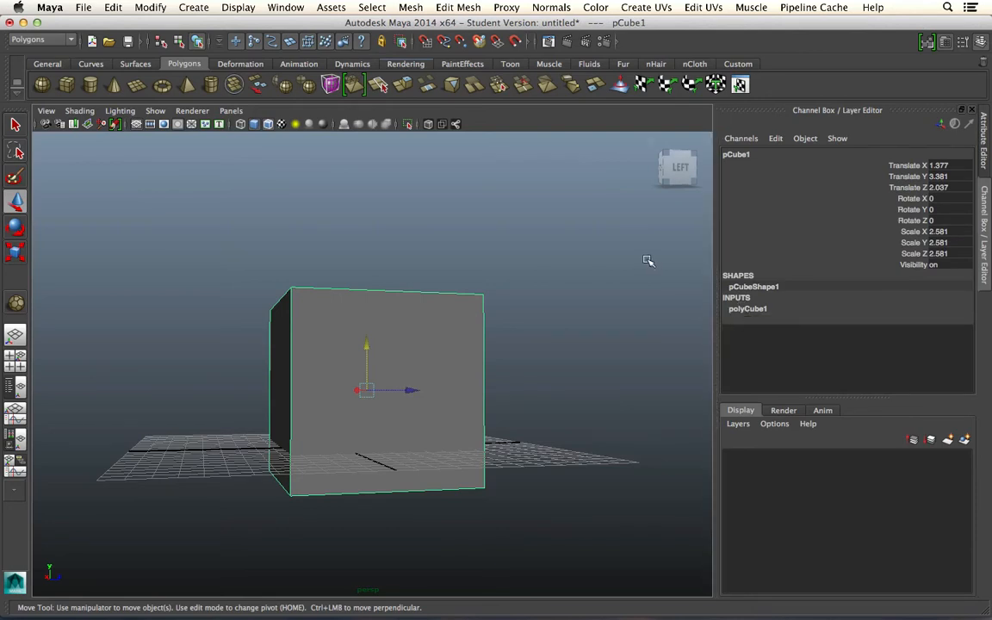
{"action": "left_click", "coordinate": [749, 310]}
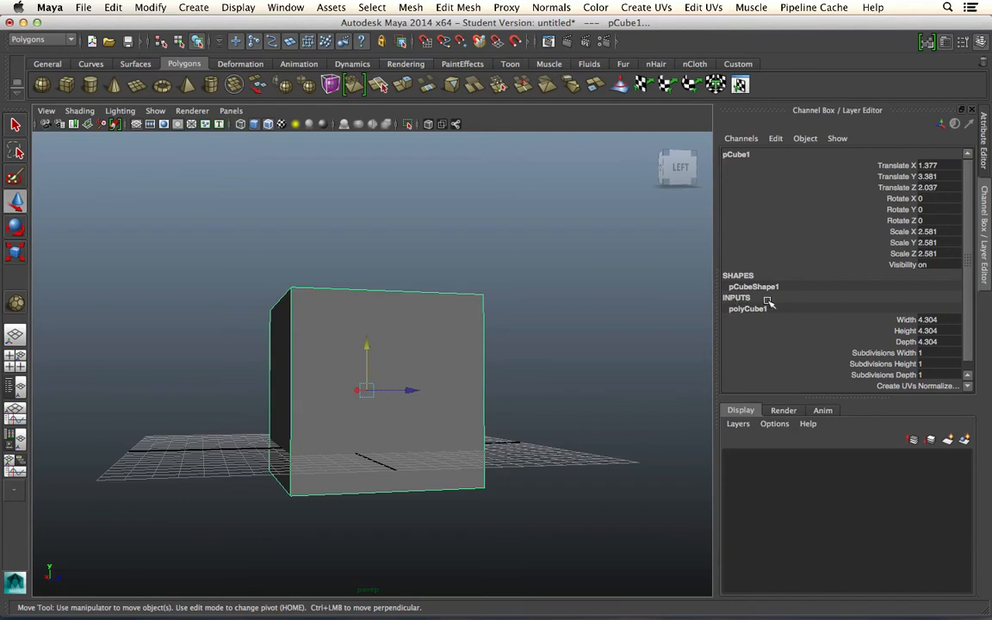
{"action": "left_click", "coordinate": [946, 41]}
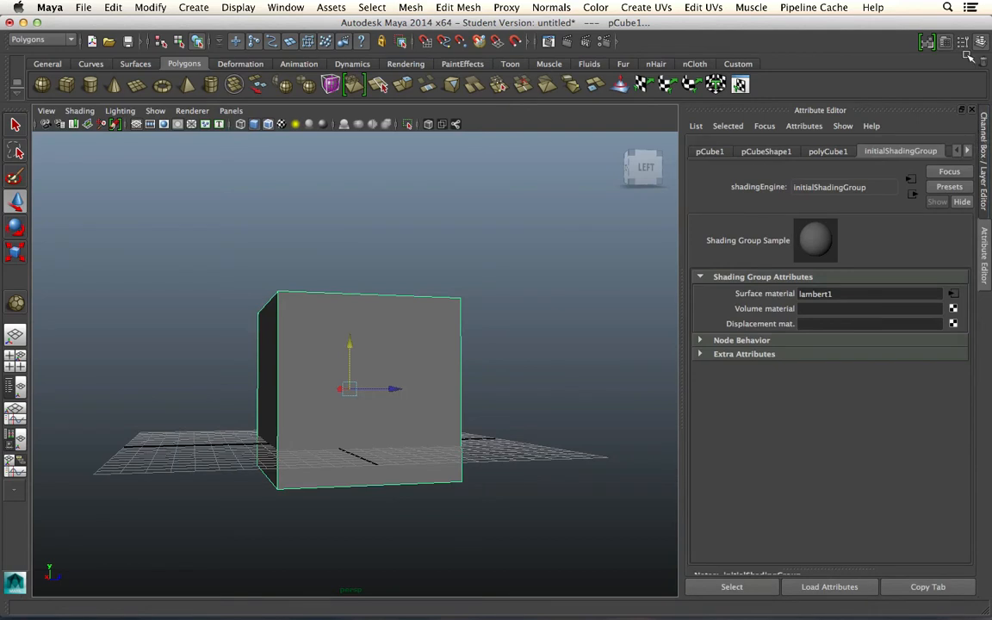
{"action": "left_click", "coordinate": [927, 41]}
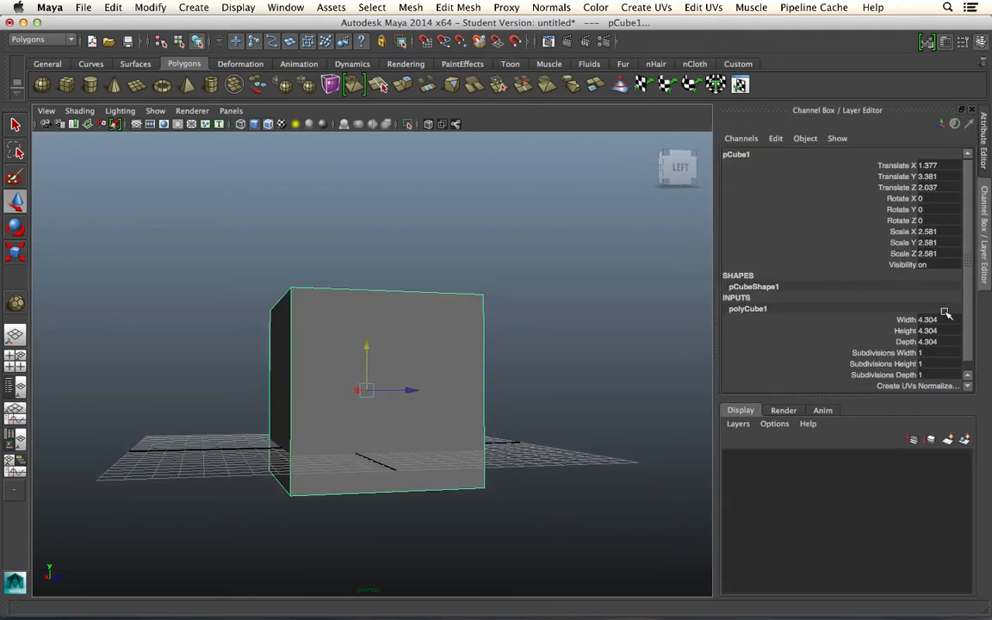
- Set the cube's Subdivisions Width, Height and Depth to 5, and deselect the cube
{"action": "scroll", "coordinate": [948, 320], "scroll_direction": "down", "scroll_amount": 1}
{"action": "left_click_drag", "start_coordinate": [928, 344], "coordinate": [932, 367]}
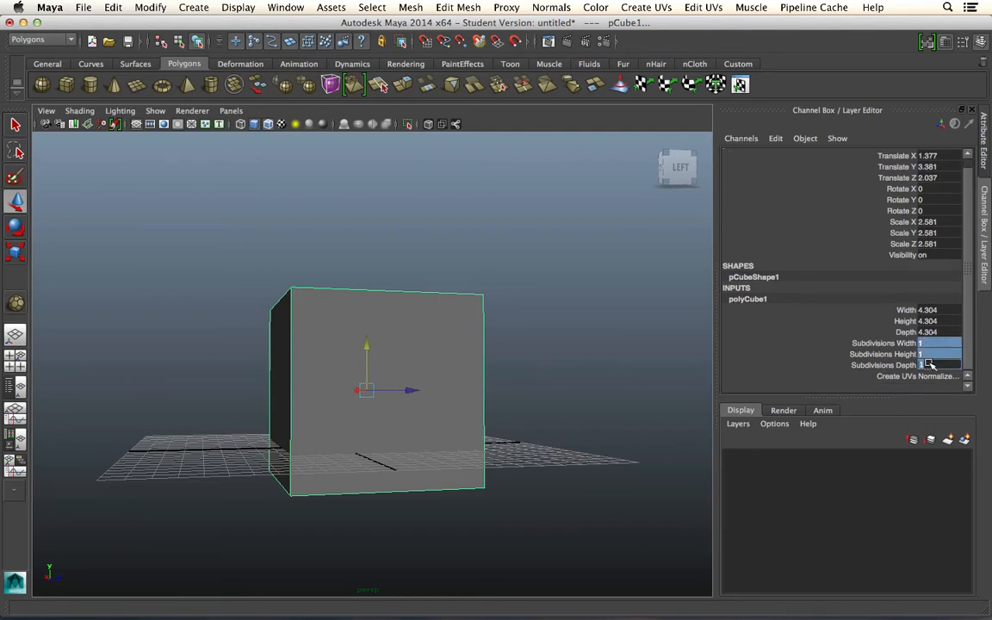
{"action": "key", "text": "Return"}
{"action": "left_click", "coordinate": [593, 405]}
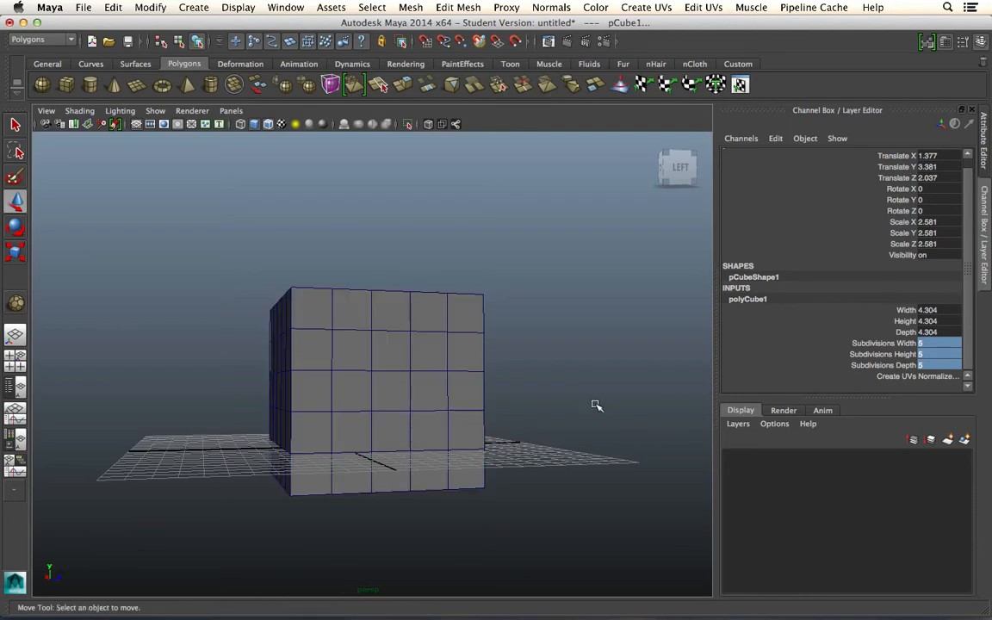
- Switch the subdivided cube to face mode and select individual small faces on one side and a corner face on the underside
{"action": "left_click_drag", "start_coordinate": [414, 399], "coordinate": [459, 416], "text": "alt"}
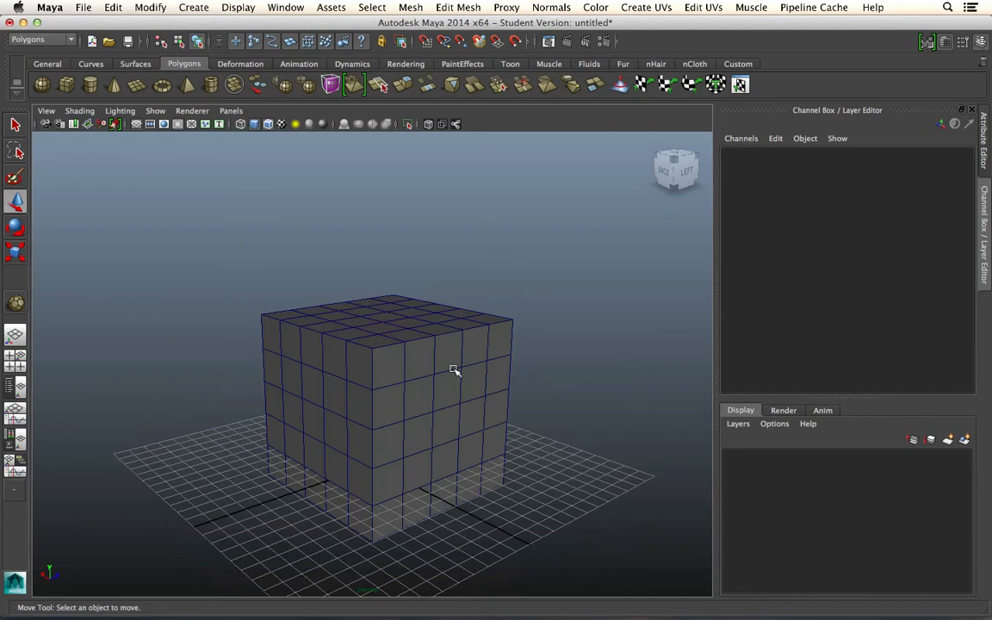
{"action": "right_click_drag", "start_coordinate": [416, 320], "coordinate": [439, 378]}
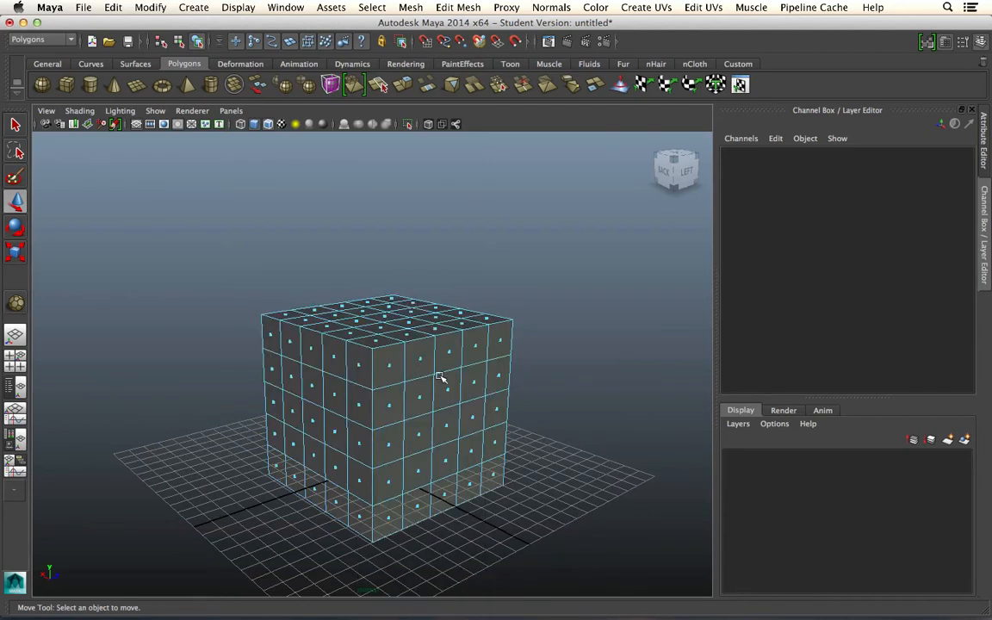
{"action": "left_click", "coordinate": [387, 366]}
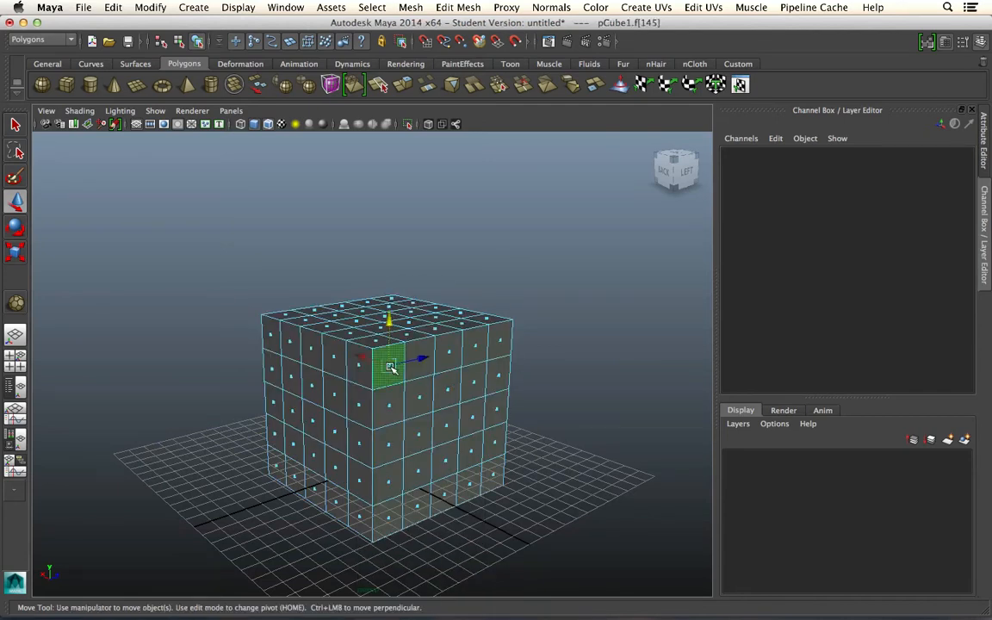
{"action": "left_click", "coordinate": [419, 399], "text": "shift"}
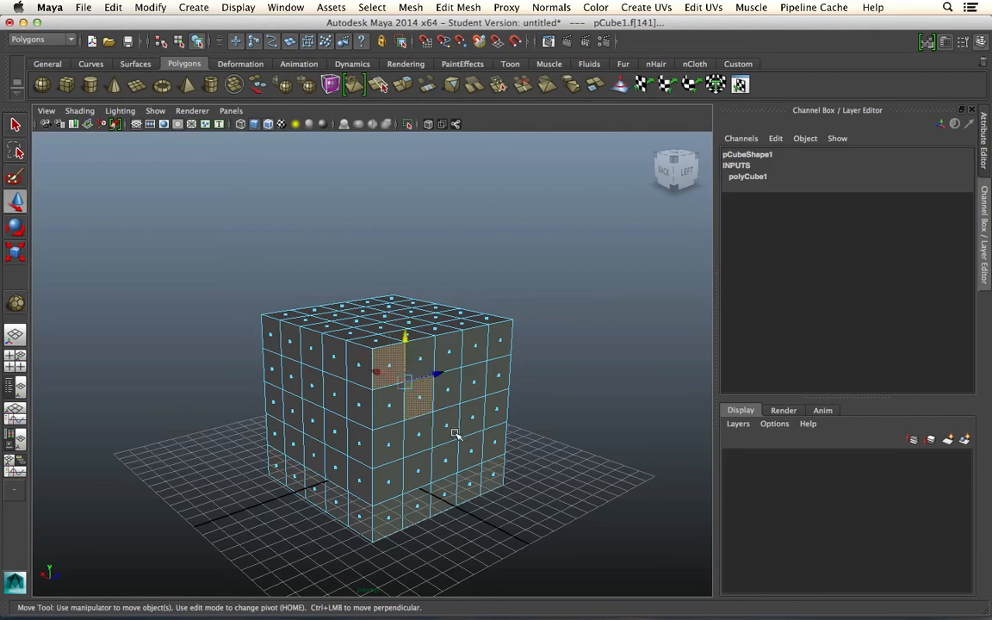
{"action": "left_click", "coordinate": [392, 447], "text": "shift"}
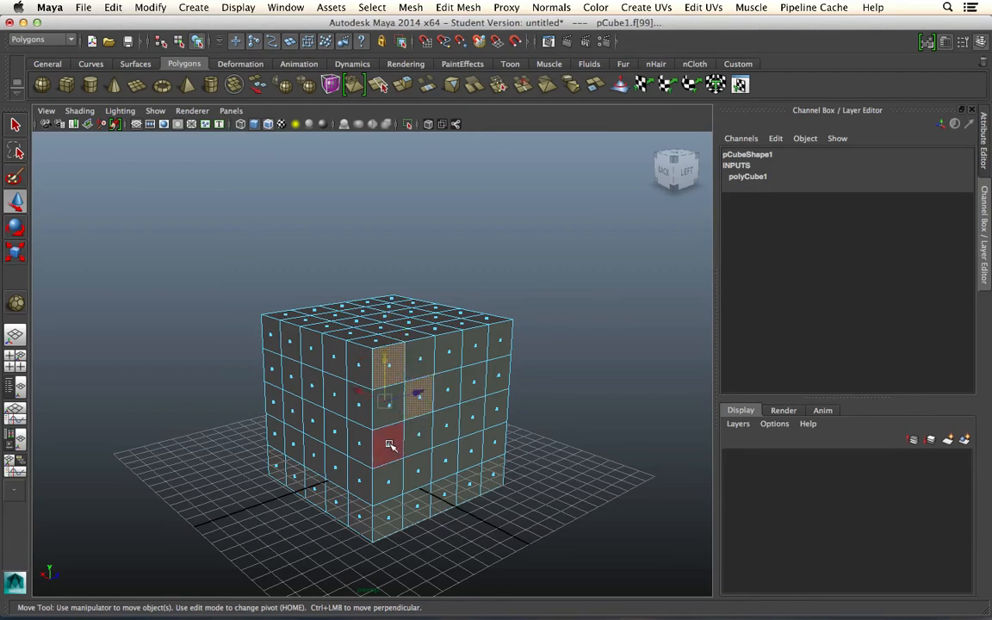
{"action": "left_click_drag", "start_coordinate": [426, 525], "coordinate": [744, 454], "text": "alt"}
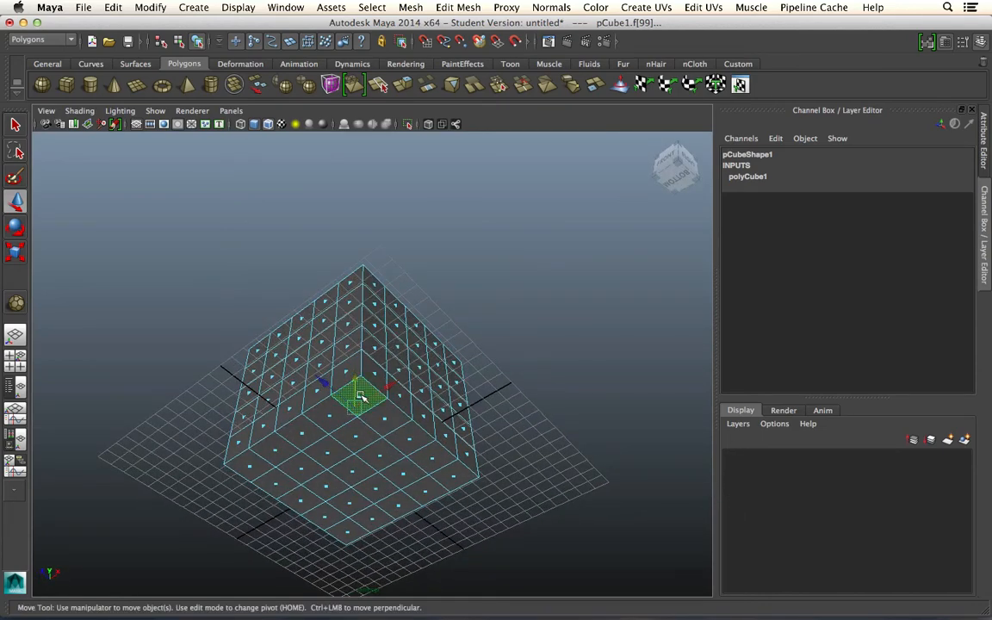
{"action": "left_click", "coordinate": [361, 395]}
- Try moving the selected face, undo the move, and select the whole cube in object mode
{"action": "left_click_drag", "start_coordinate": [523, 394], "coordinate": [166, 466], "text": "alt"}
{"action": "mouse_move", "coordinate": [349, 394]}
{"action": "left_mouse_down"}
{"action": "mouse_move", "coordinate": [373, 411]}
{"action": "mouse_move", "coordinate": [360, 393]}
{"action": "left_mouse_up"}
{"action": "key", "text": "super+z"}
{"action": "right_click_drag", "start_coordinate": [433, 318], "coordinate": [499, 307]}
{"action": "left_click", "coordinate": [454, 359]}
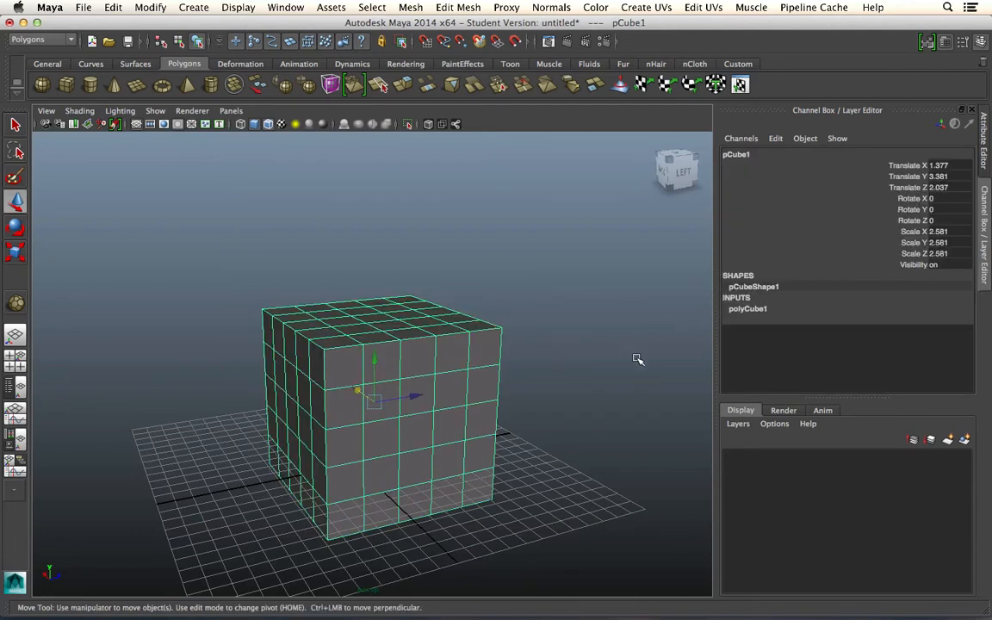
- Set the polyCube1 Subdivisions Width, Height and Depth to 1, and reselect the cube
{"action": "left_click", "coordinate": [748, 309]}
{"action": "mouse_move", "coordinate": [915, 353]}
{"action": "left_mouse_down"}
{"action": "mouse_move", "coordinate": [928, 352]}
{"action": "mouse_move", "coordinate": [925, 368]}
{"action": "left_mouse_up"}
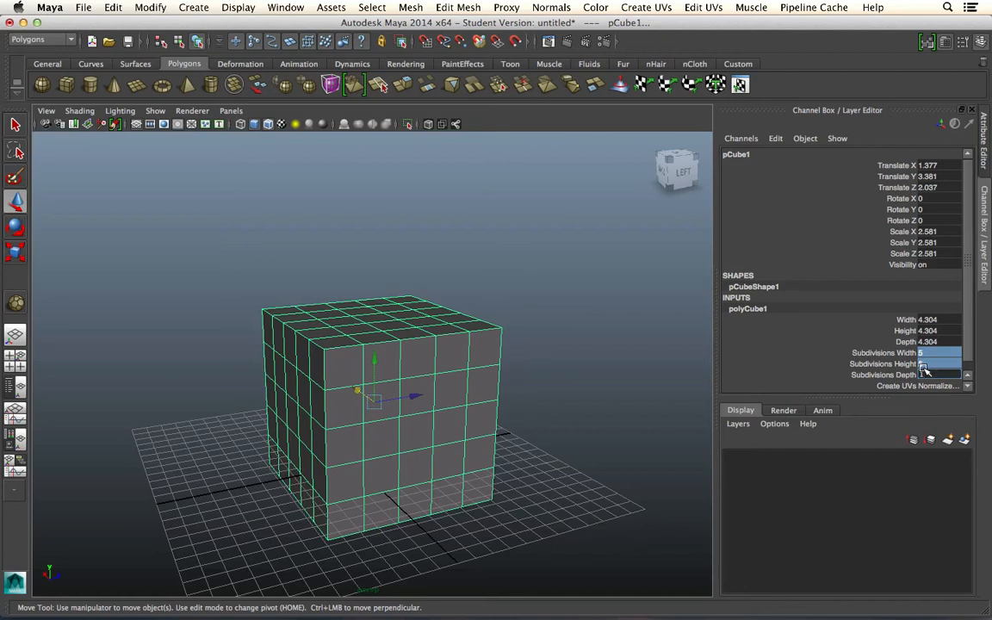
{"action": "type", "text": "1"}
{"action": "key", "text": "Return"}
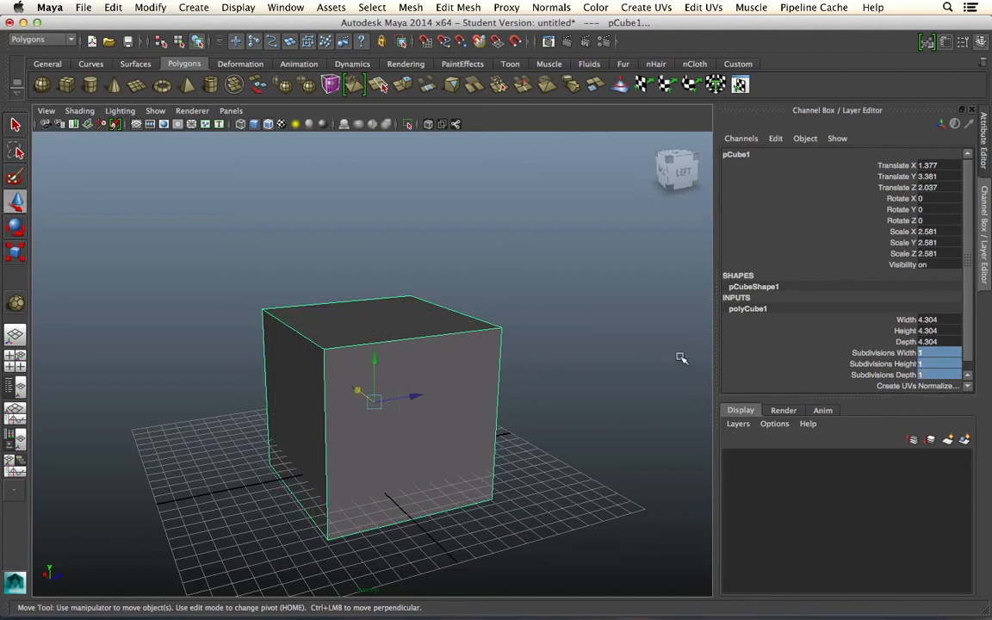
{"action": "left_click", "coordinate": [567, 314]}
{"action": "left_click", "coordinate": [418, 368]}
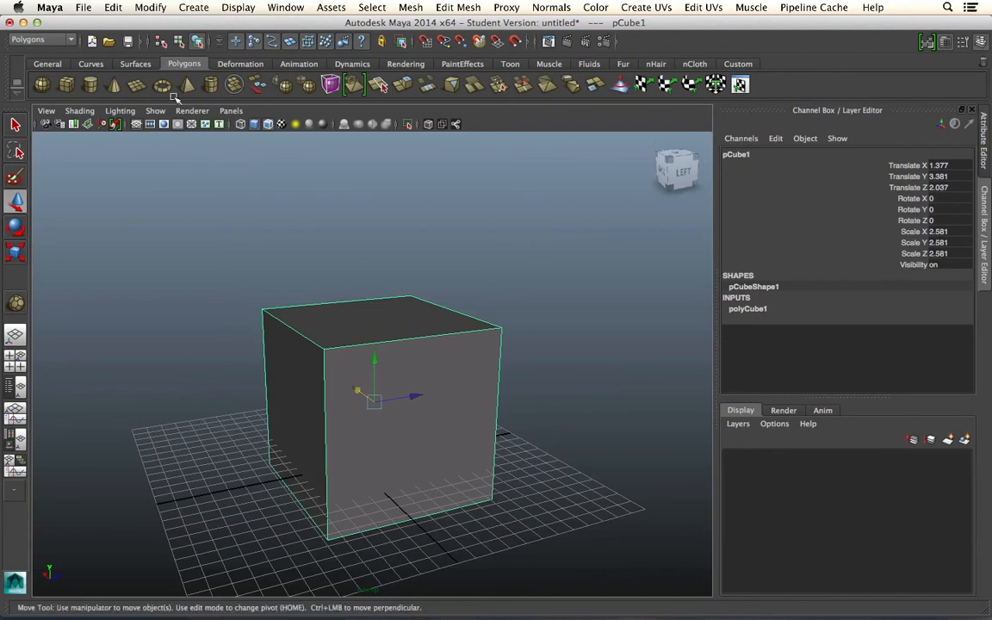
- Choose the Polygons command set and look through its mesh commands
{"action": "left_click_drag", "start_coordinate": [302, 402], "coordinate": [406, 402], "text": "alt"}
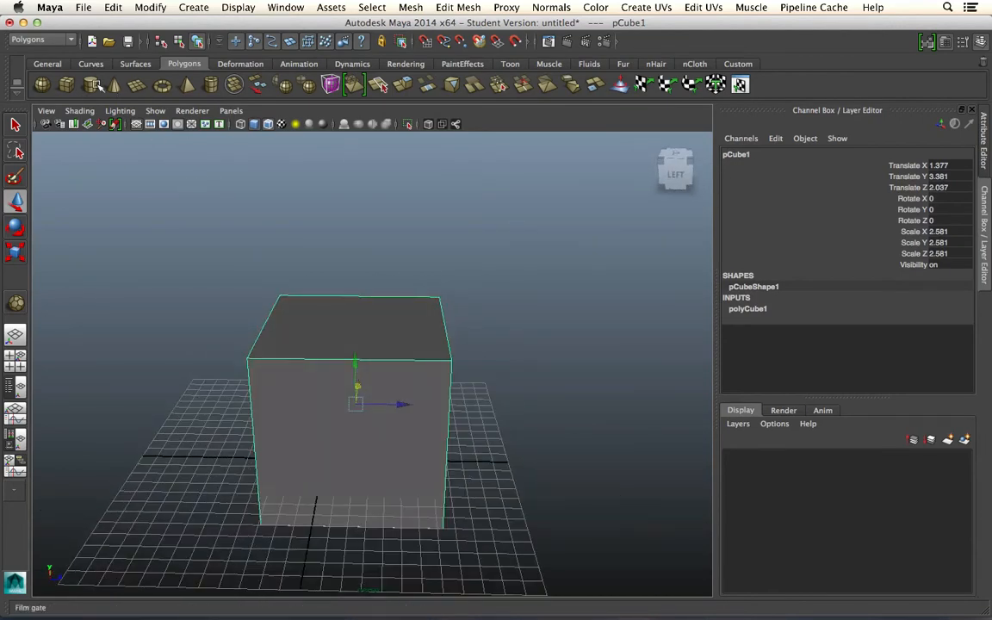
{"action": "left_click", "coordinate": [26, 40]}
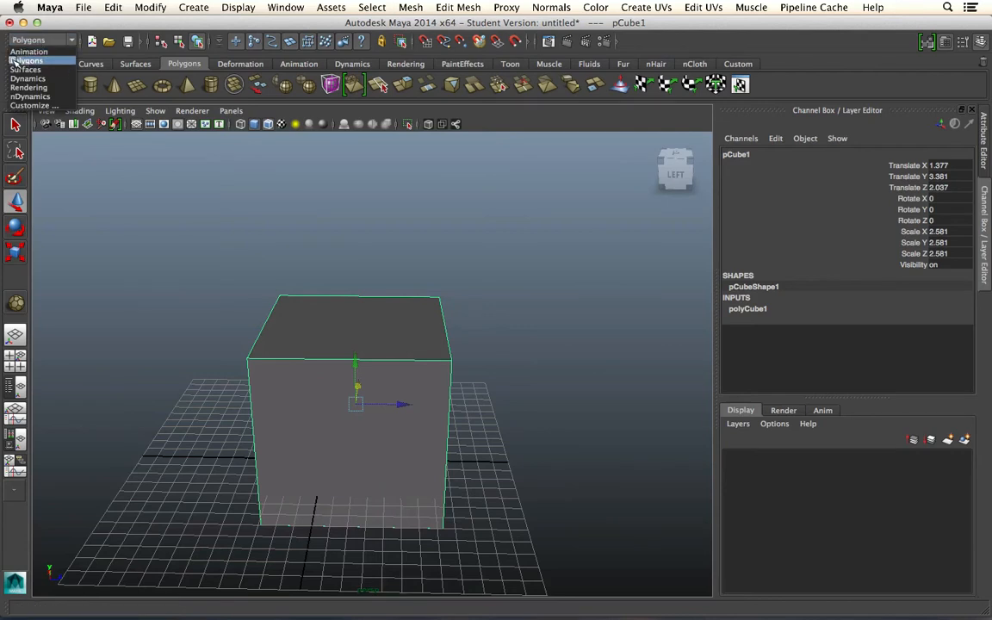
{"action": "left_click", "coordinate": [38, 60]}
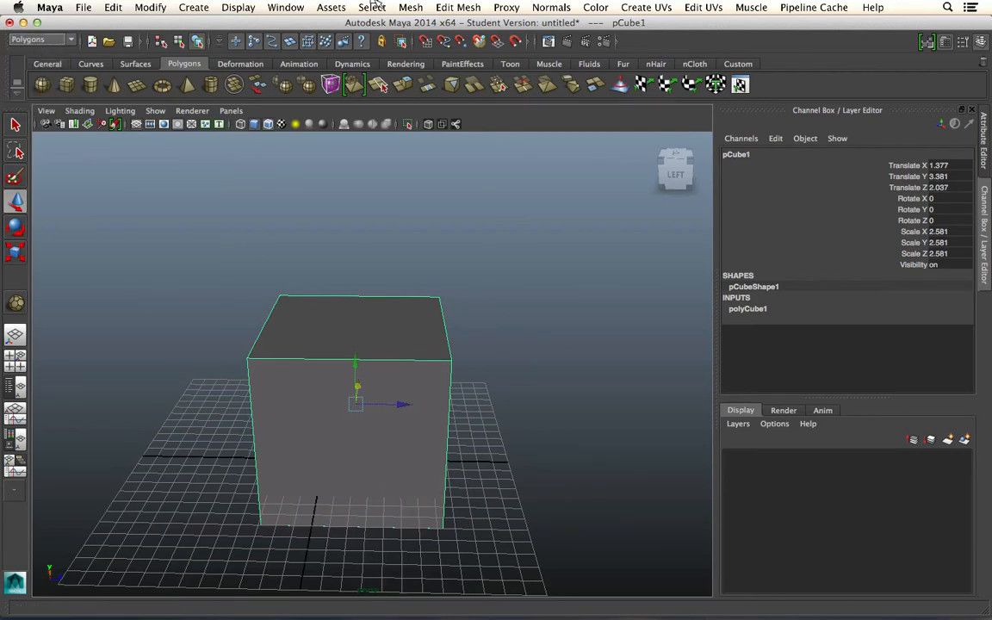
{"action": "left_click", "coordinate": [411, 7]}
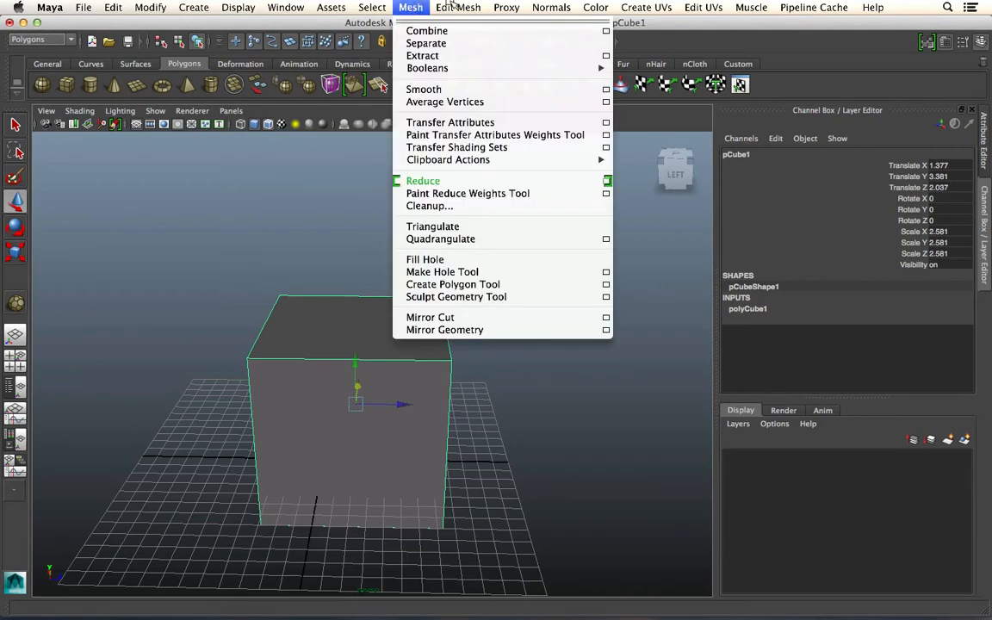
{"action": "mouse_move", "coordinate": [411, 6]}
{"action": "left_click", "coordinate": [546, 460]}
- Switch the cube to face mode and select its top face
{"action": "left_click_drag", "start_coordinate": [440, 393], "coordinate": [274, 338], "text": "alt"}
{"action": "right_click", "coordinate": [274, 338]}
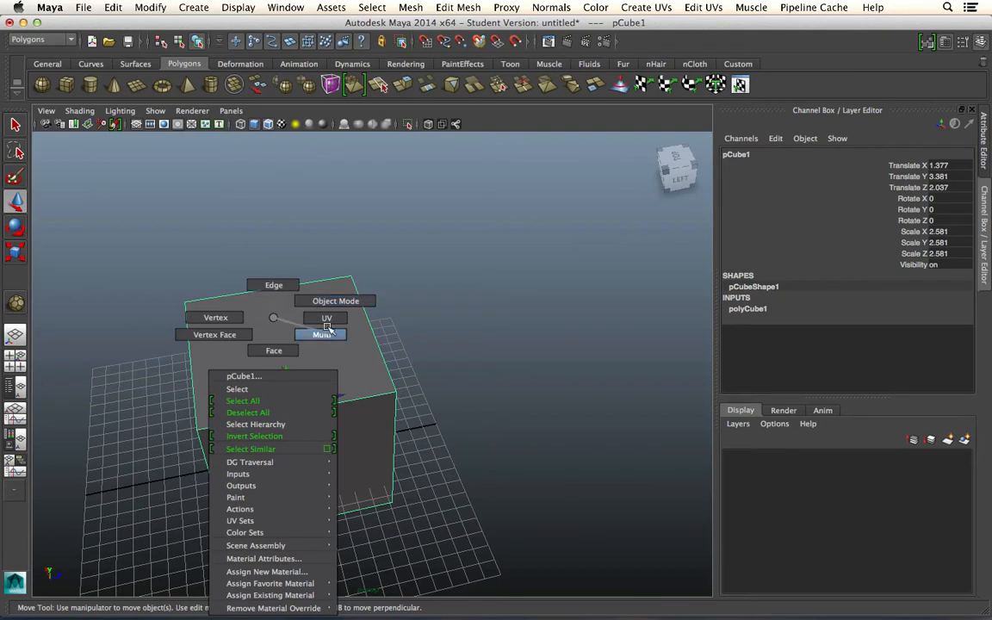
{"action": "right_click_drag", "start_coordinate": [274, 323], "coordinate": [274, 324]}
{"action": "right_click", "coordinate": [275, 319]}
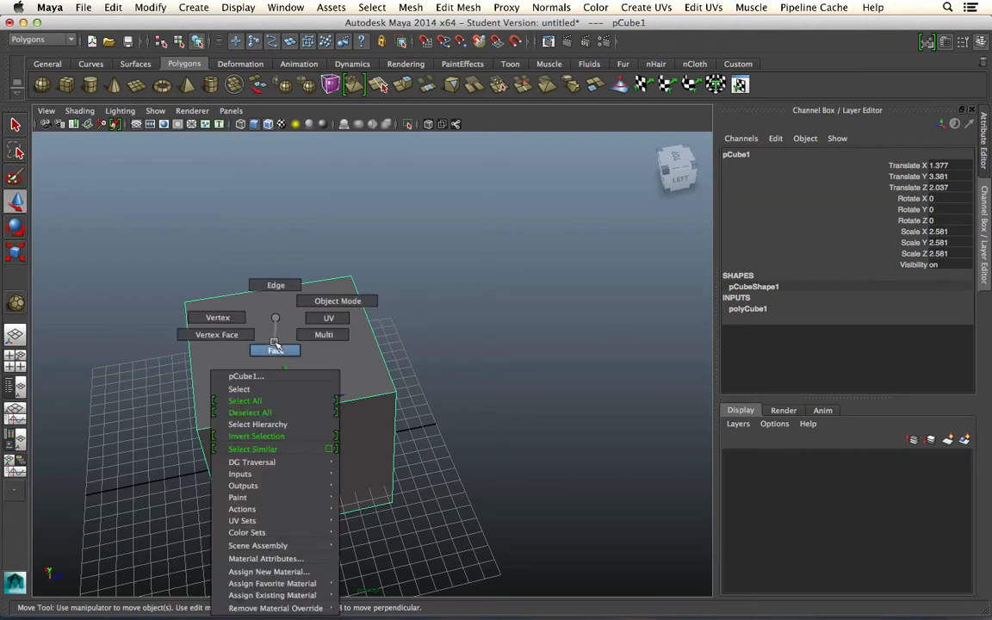
{"action": "left_click", "coordinate": [275, 348]}
{"action": "left_click", "coordinate": [282, 343]}
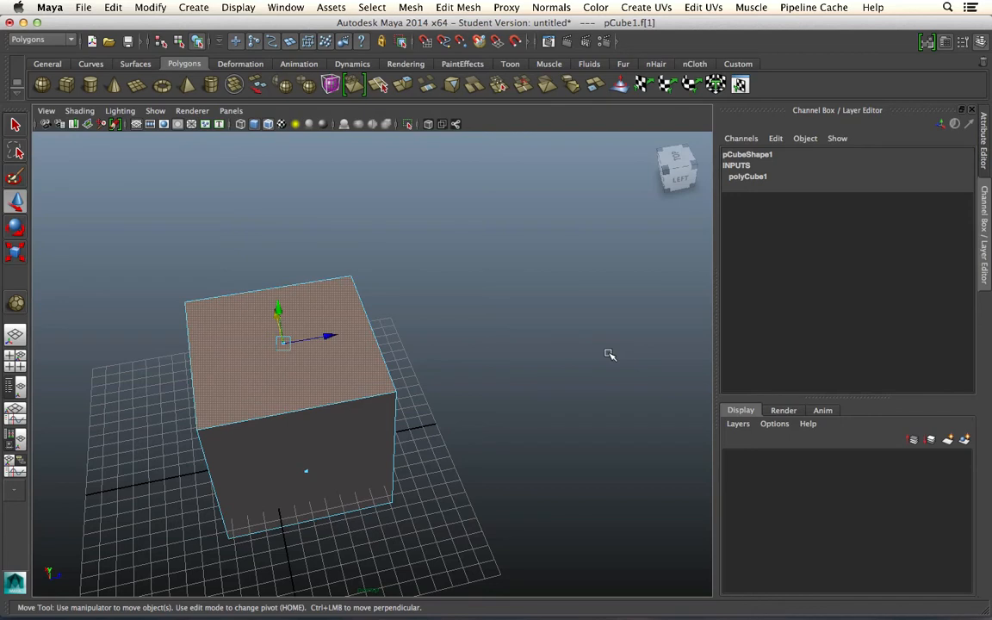
- Extrude the cube's top face upward to a Local Translate Z of about 4.658
{"action": "left_click", "coordinate": [410, 7]}
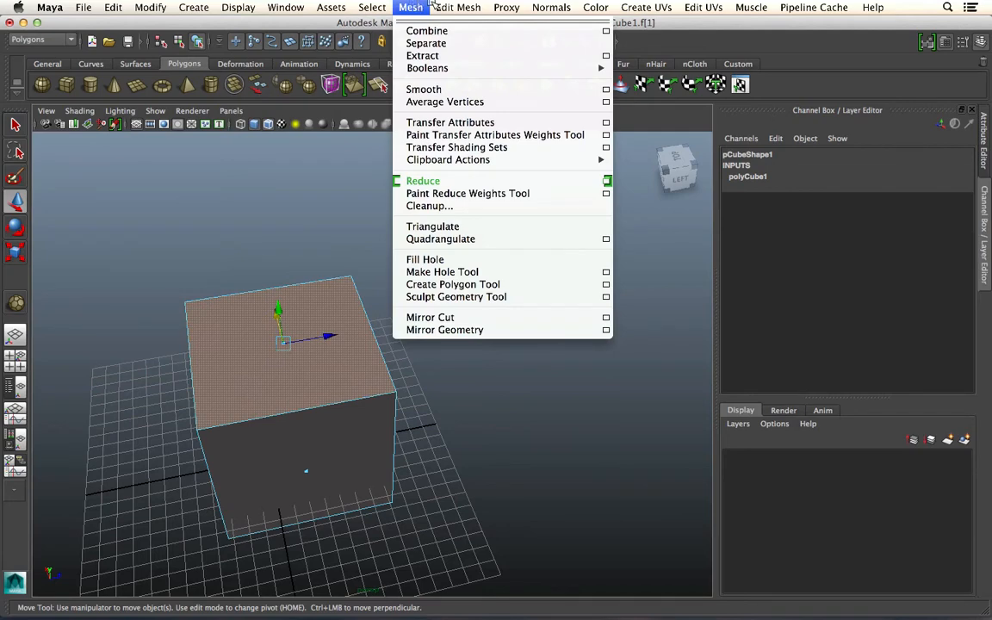
{"action": "mouse_move", "coordinate": [449, 6]}
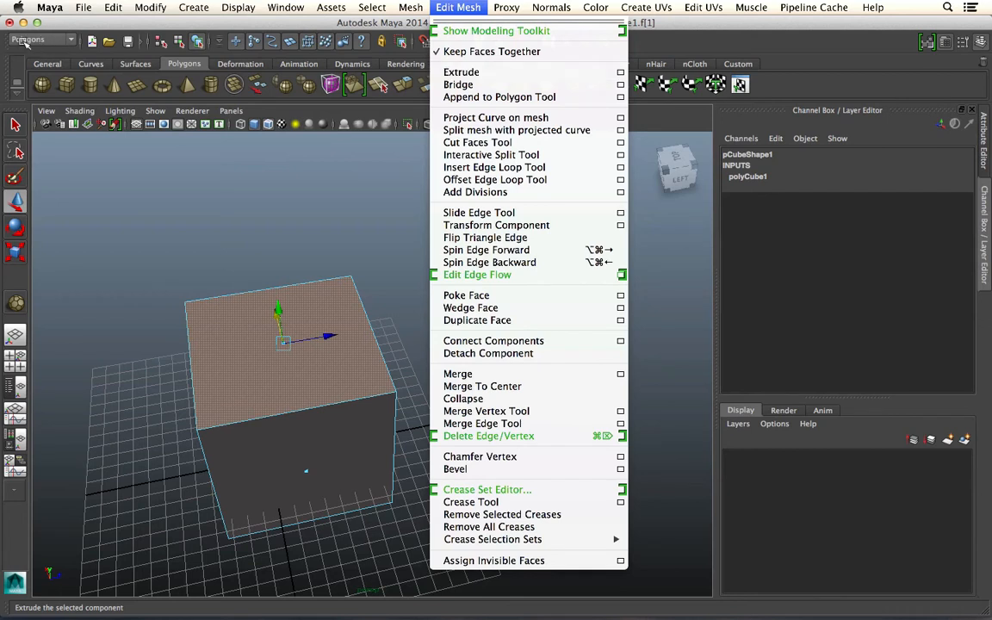
{"action": "left_click", "coordinate": [473, 76]}
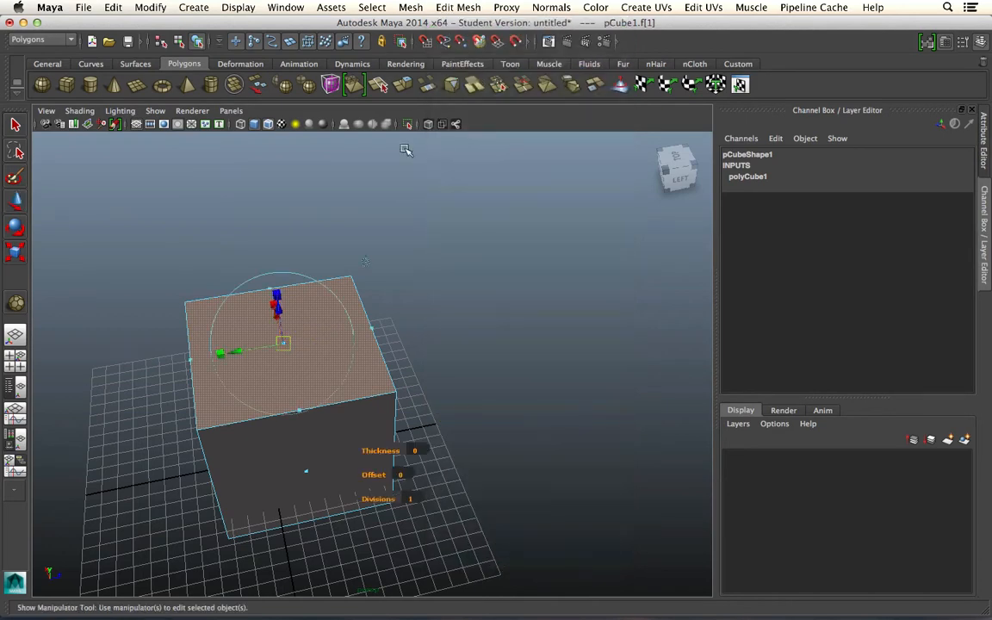
{"action": "left_click_drag", "start_coordinate": [326, 304], "coordinate": [292, 341]}
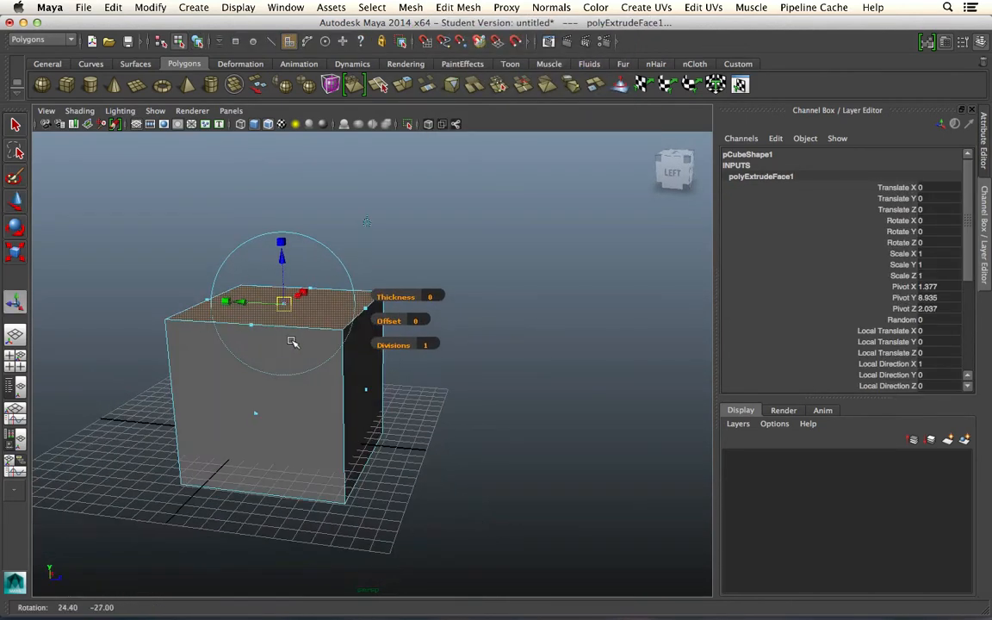
{"action": "middle_click_drag", "start_coordinate": [432, 323], "coordinate": [500, 384], "text": "alt"}
{"action": "right_click_drag", "start_coordinate": [498, 377], "coordinate": [498, 398], "text": "alt"}
{"action": "middle_click_drag", "start_coordinate": [497, 398], "coordinate": [480, 367], "text": "alt"}
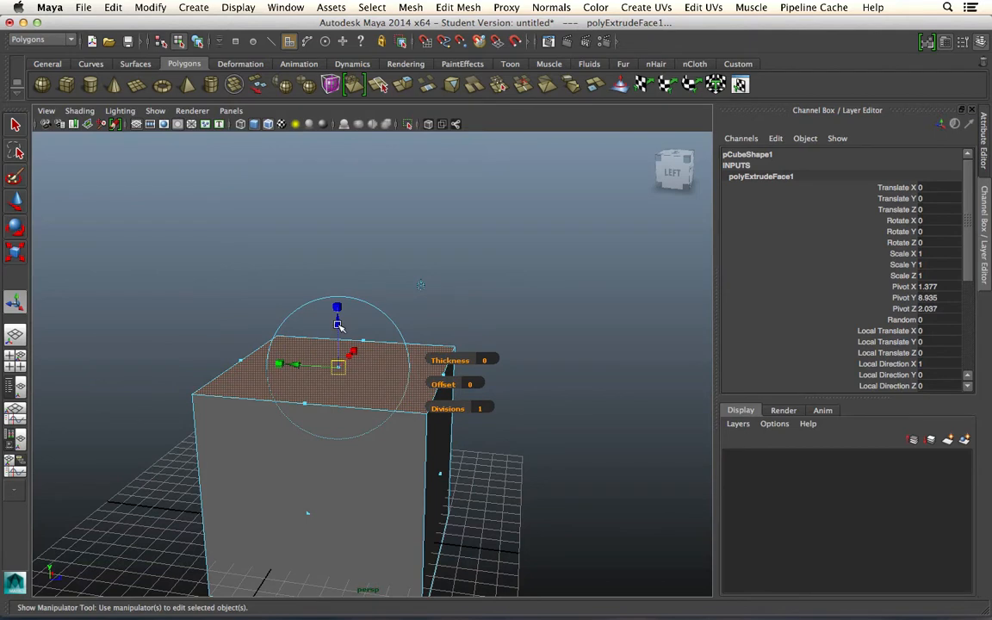
{"action": "left_click_drag", "start_coordinate": [338, 326], "coordinate": [349, 280]}
{"action": "left_click_drag", "start_coordinate": [433, 367], "coordinate": [339, 237], "text": "alt"}
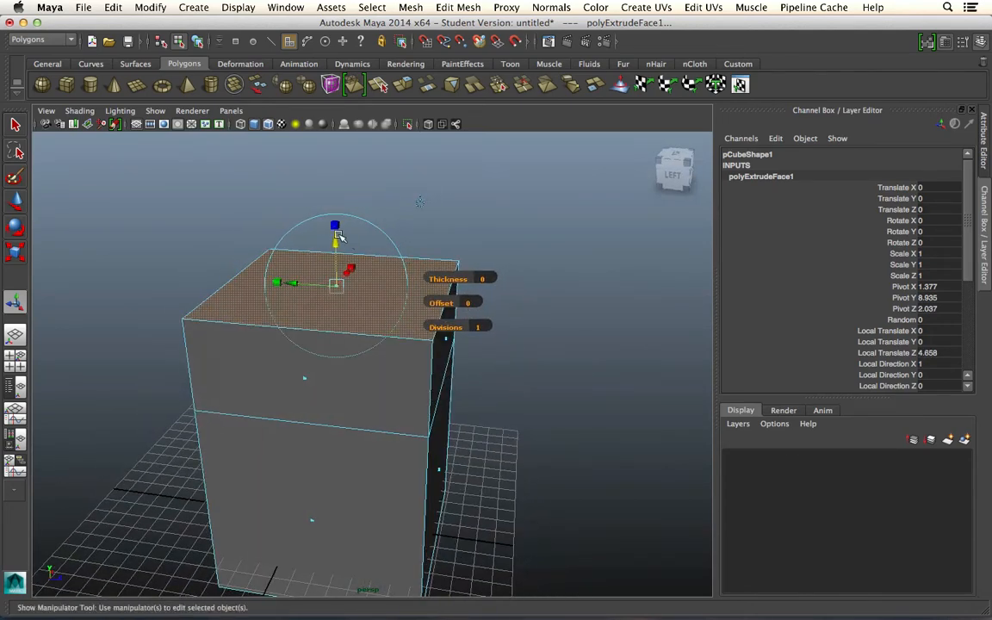
- Scale the extruded top face down uniformly, push it into the cube to about -2.135 Local Translate Z, and deselect everything in object mode
{"action": "left_click_drag", "start_coordinate": [336, 283], "coordinate": [316, 290]}
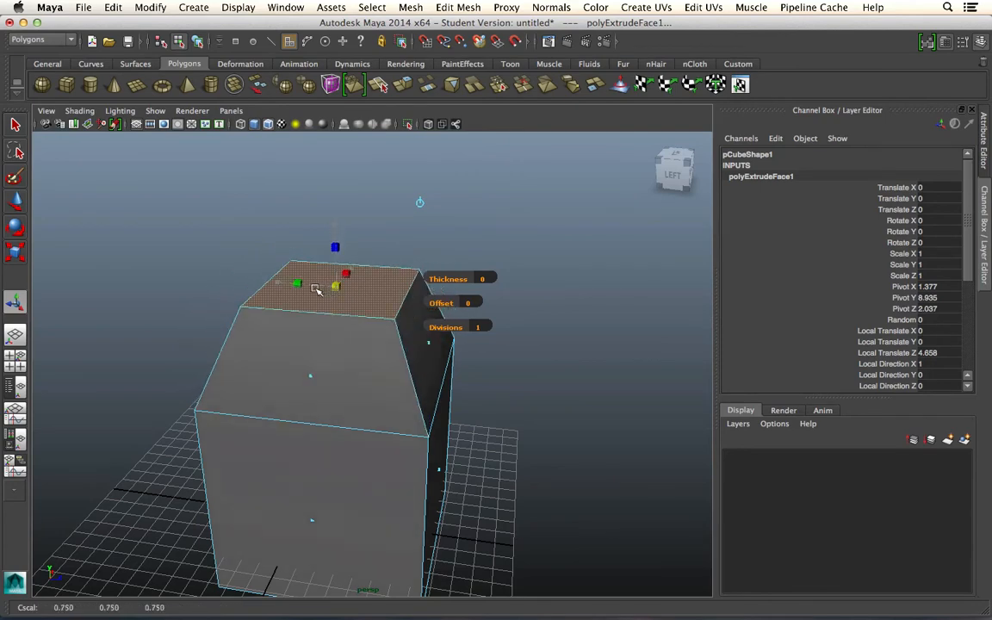
{"action": "left_click_drag", "start_coordinate": [335, 237], "coordinate": [341, 369]}
{"action": "left_click_drag", "start_coordinate": [483, 391], "coordinate": [524, 378], "text": "alt"}
{"action": "right_click_drag", "start_coordinate": [448, 318], "coordinate": [508, 301]}
{"action": "left_click_drag", "start_coordinate": [534, 337], "coordinate": [551, 330], "text": "alt"}
{"action": "left_click", "coordinate": [472, 401]}
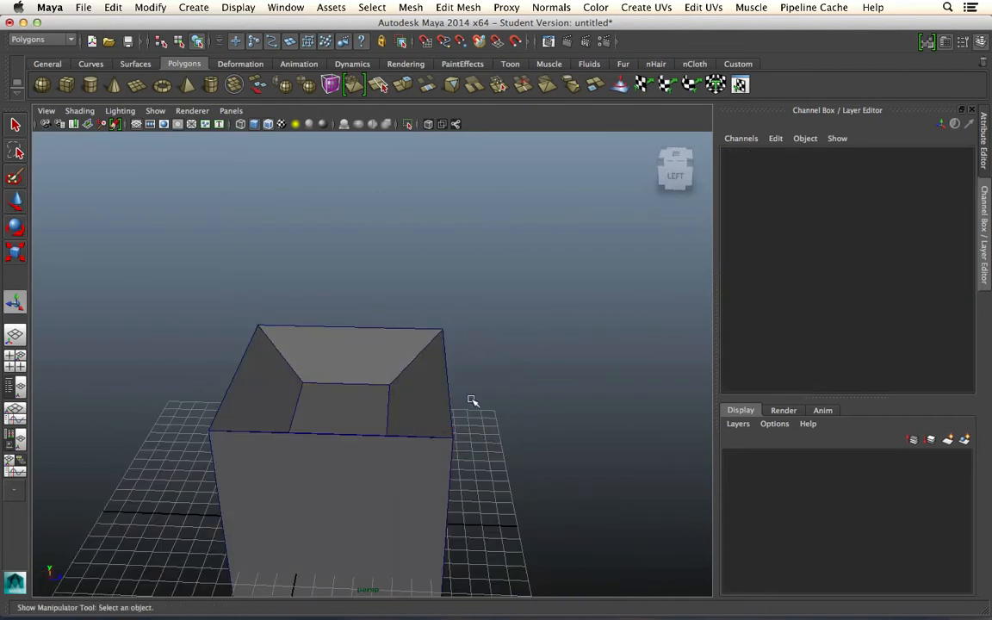
- Undo the deselection, the inward push and the uniform scaling of the extruded top face
{"action": "left_click_drag", "start_coordinate": [472, 401], "coordinate": [437, 443], "text": "alt"}
{"action": "key", "text": "super+z"}
{"action": "key", "text": "super+z"}
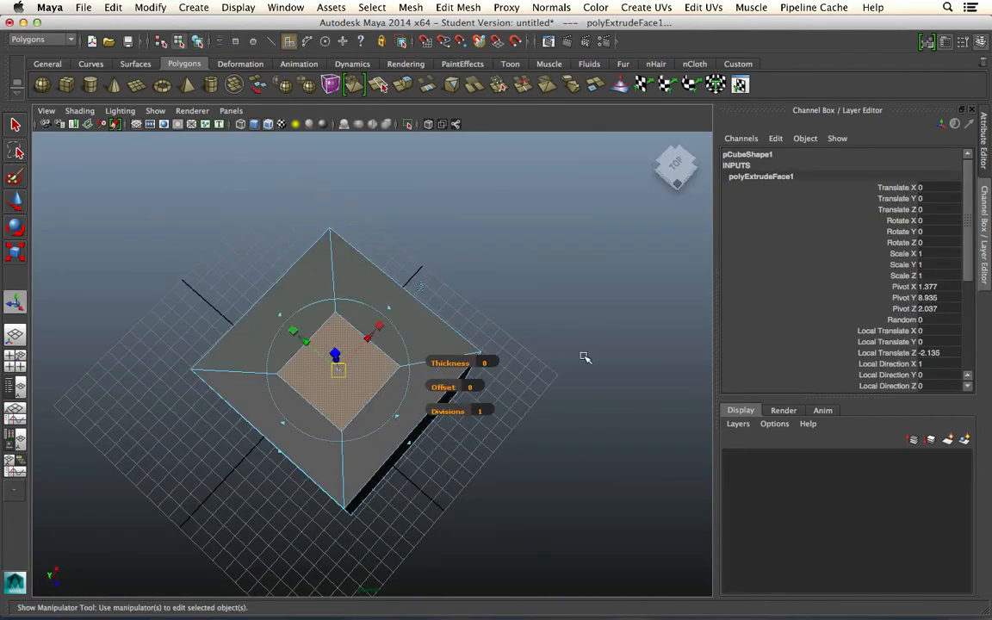
{"action": "key", "text": "super+z"}
{"action": "key", "text": "super+z"}
{"action": "key", "text": "super+z"}
{"action": "key", "text": "super+z"}
{"action": "key", "text": "super+z"}
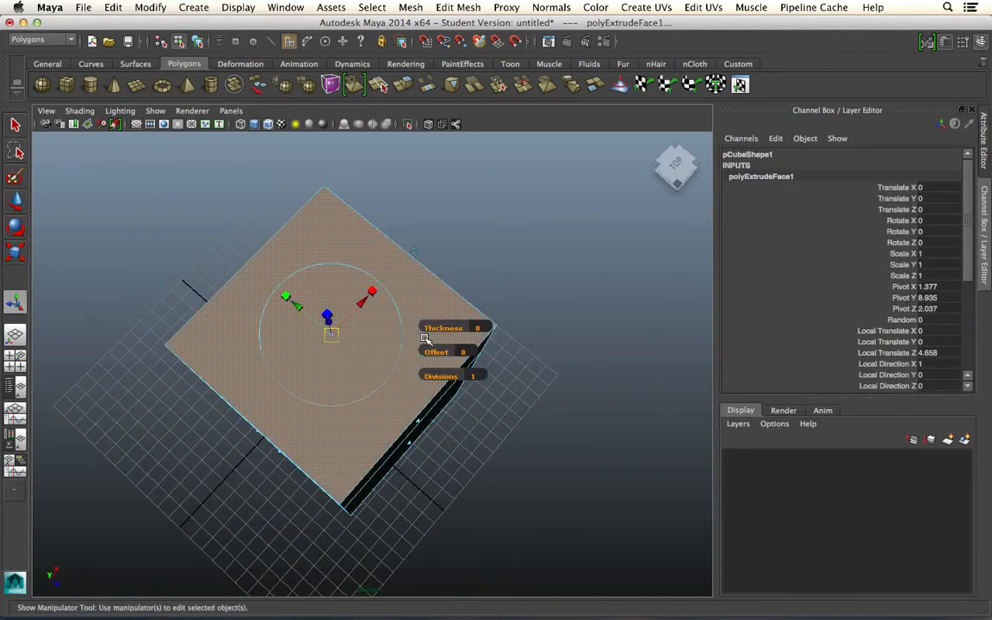
- Undo the extrusion of the cube's top face to restore the plain cube
{"action": "key", "text": "super+z"}
{"action": "key", "text": "super+z"}
{"action": "key", "text": "super+z"}
{"action": "key", "text": "super+z"}
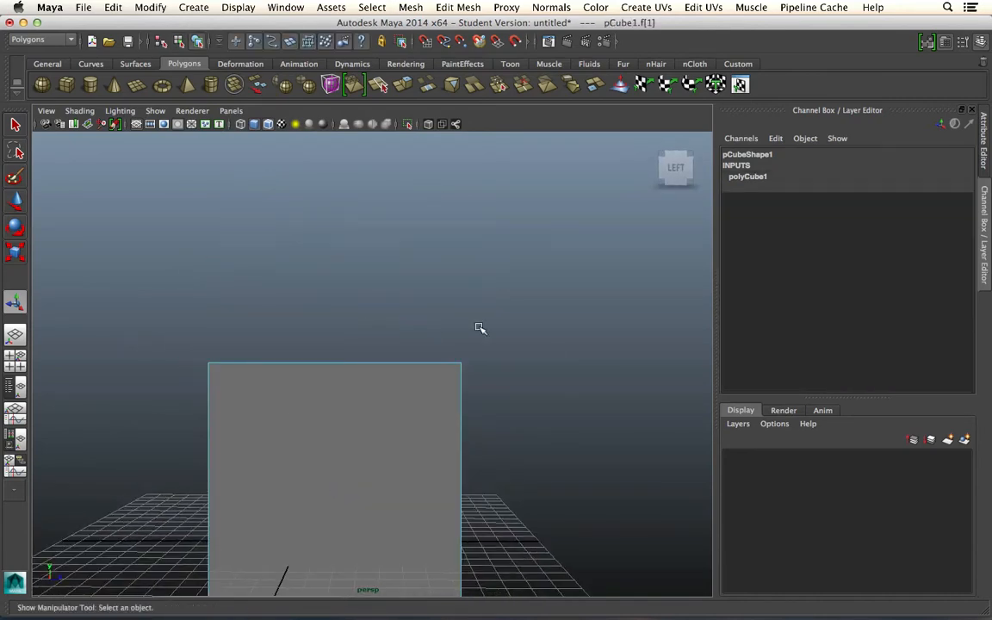
- Extrude the cube's top face without any offset, deselect it, and return the cube to object mode
{"action": "left_click_drag", "start_coordinate": [479, 328], "coordinate": [447, 377], "text": "alt"}
{"action": "right_click_drag", "start_coordinate": [348, 395], "coordinate": [327, 348]}
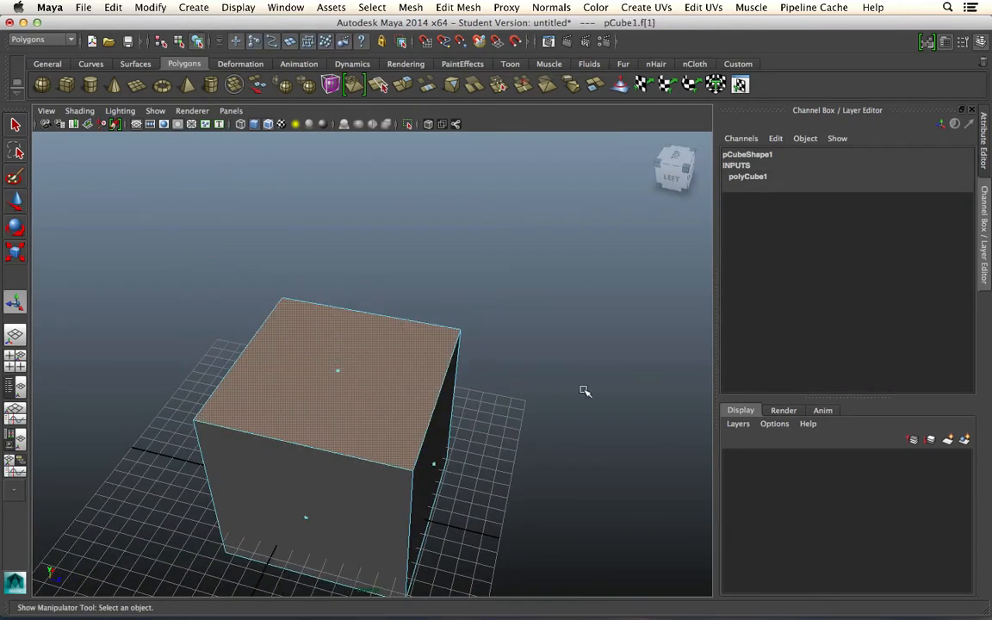
{"action": "left_click", "coordinate": [585, 391]}
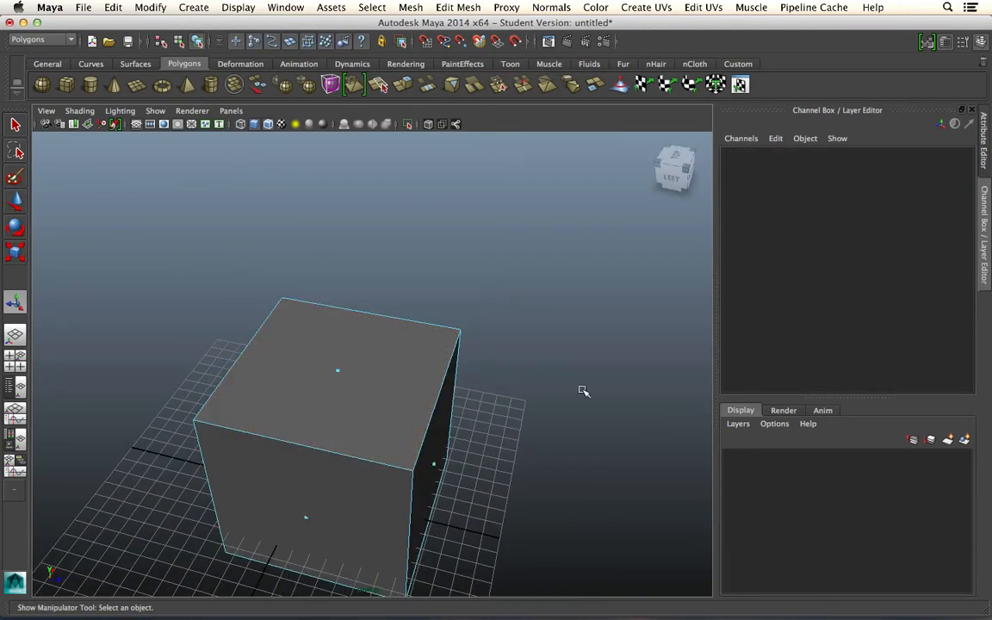
{"action": "left_click", "coordinate": [340, 370]}
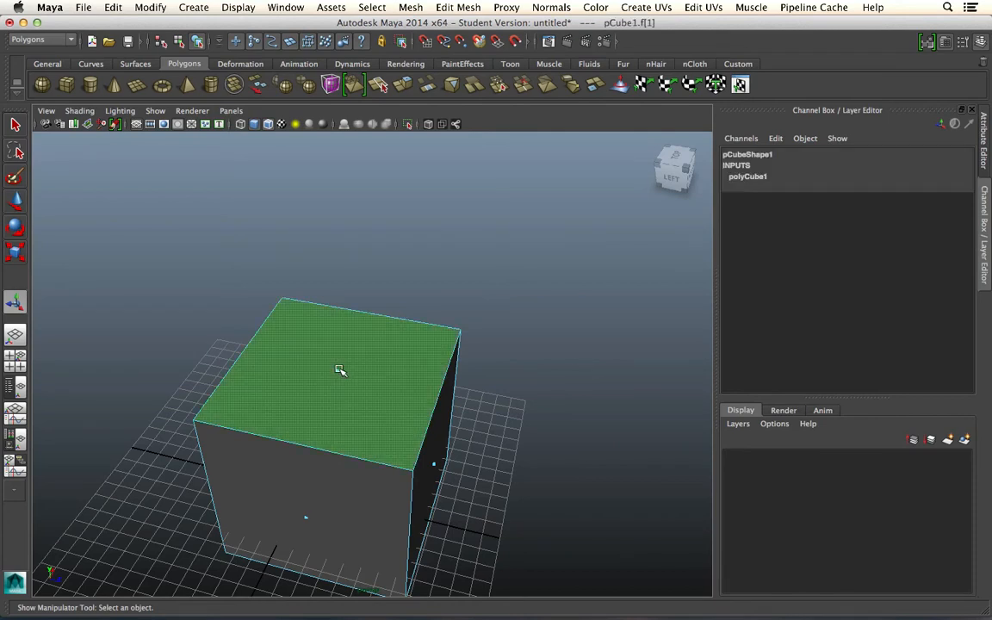
{"action": "left_click", "coordinate": [411, 7]}
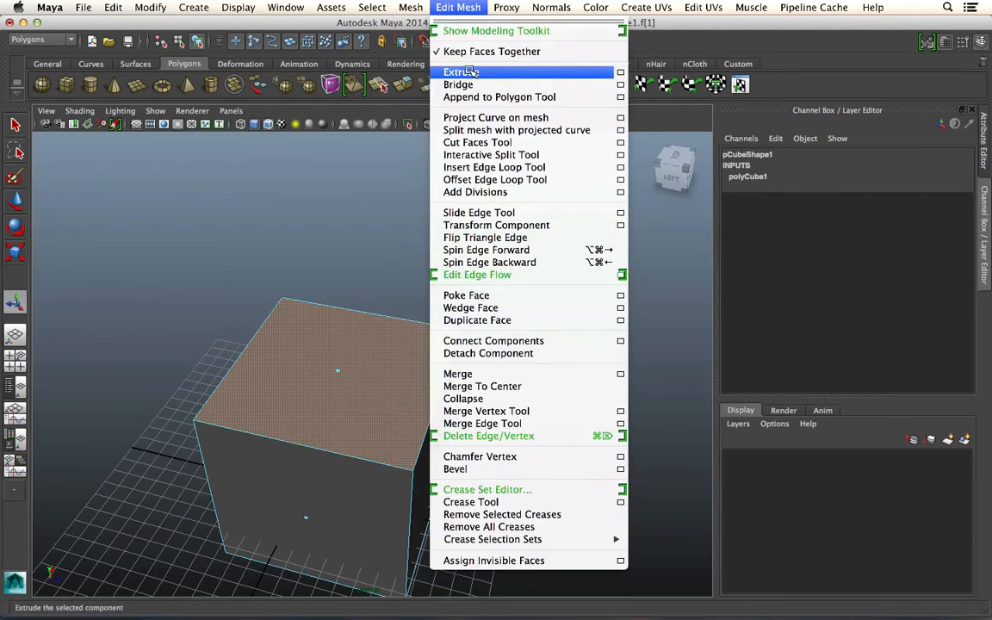
{"action": "left_click", "coordinate": [469, 72]}
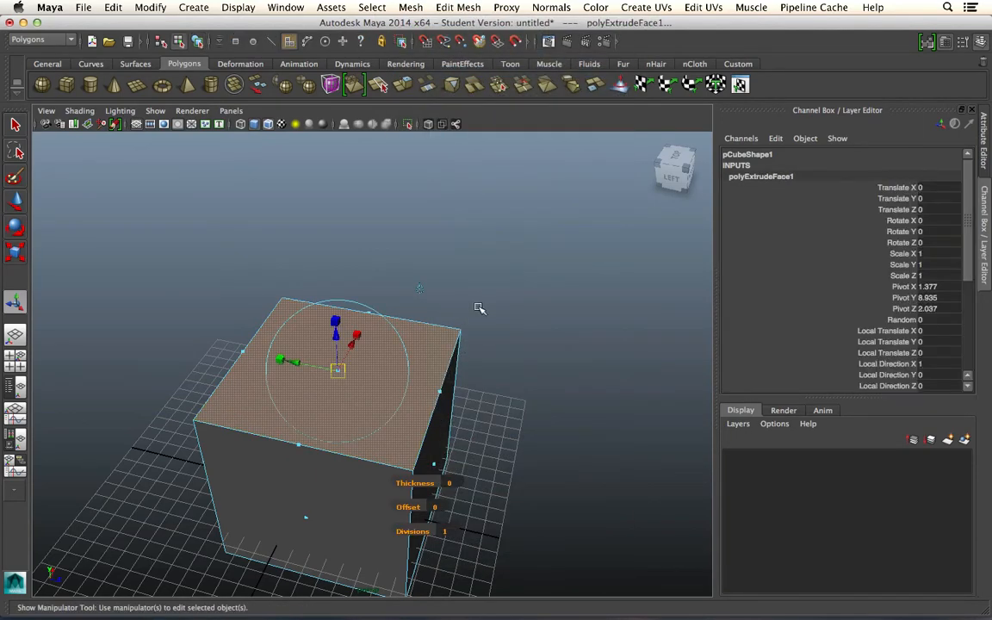
{"action": "left_click", "coordinate": [540, 319]}
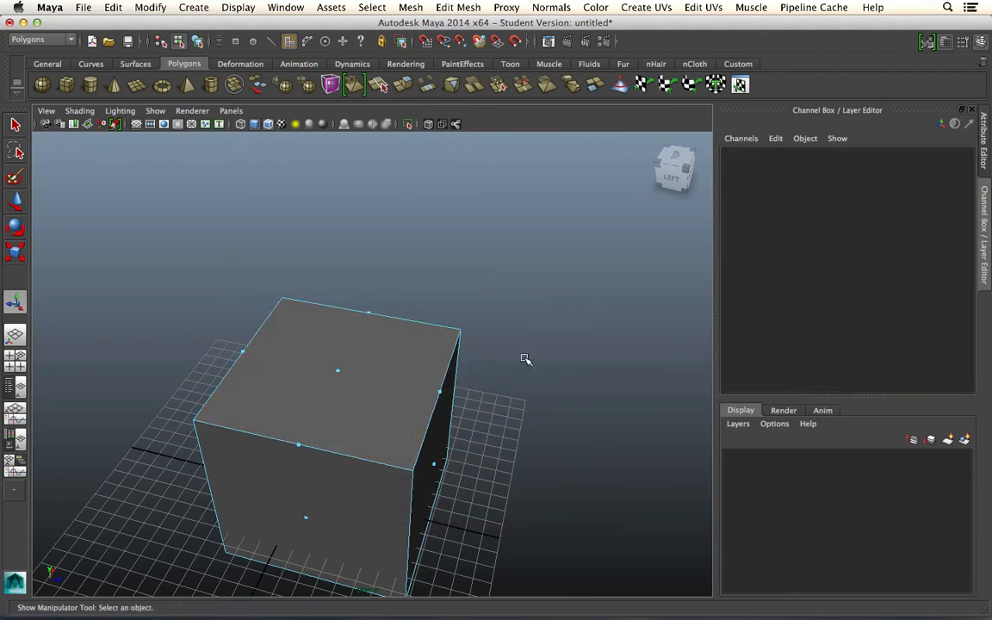
{"action": "right_click_drag", "start_coordinate": [420, 319], "coordinate": [491, 304]}
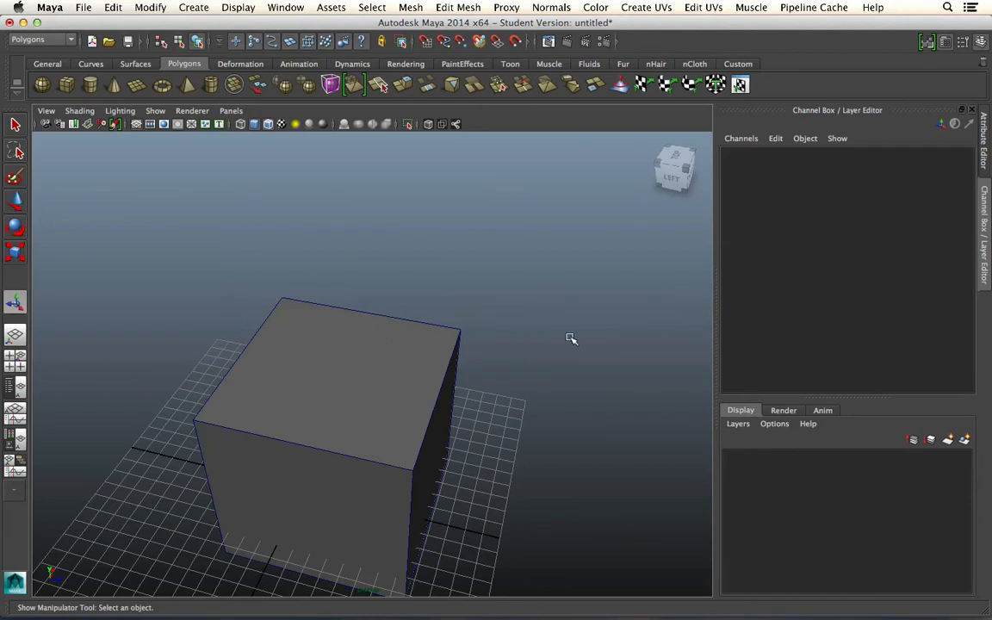
- Extrude the top face a second time, raising it to a Local Translate Z of about 6.096, and deselect everything
{"action": "right_click_drag", "start_coordinate": [335, 318], "coordinate": [336, 348]}
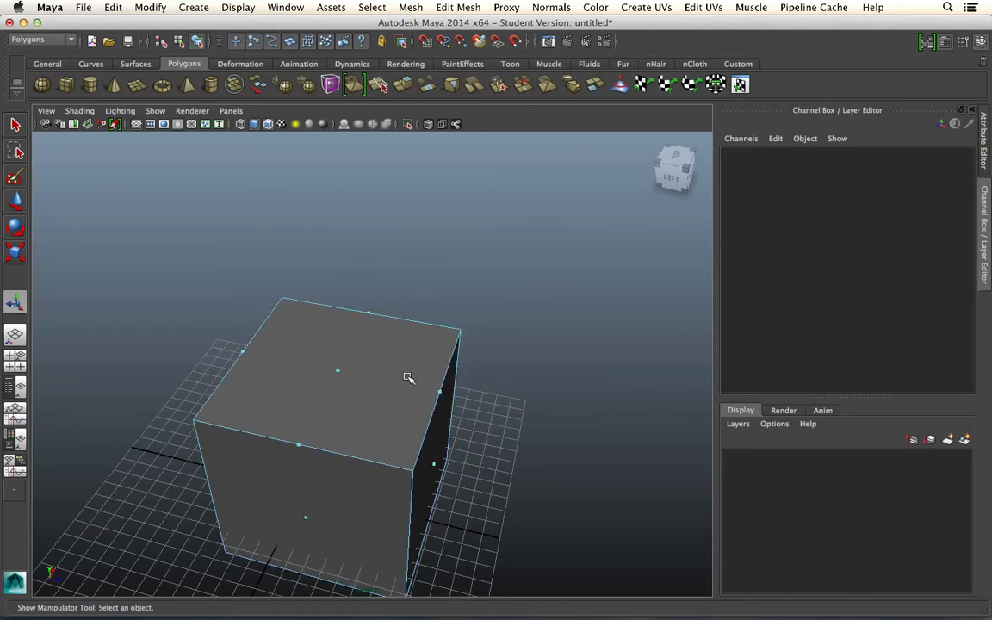
{"action": "left_click_drag", "start_coordinate": [410, 376], "coordinate": [406, 344], "text": "alt"}
{"action": "left_click", "coordinate": [336, 365]}
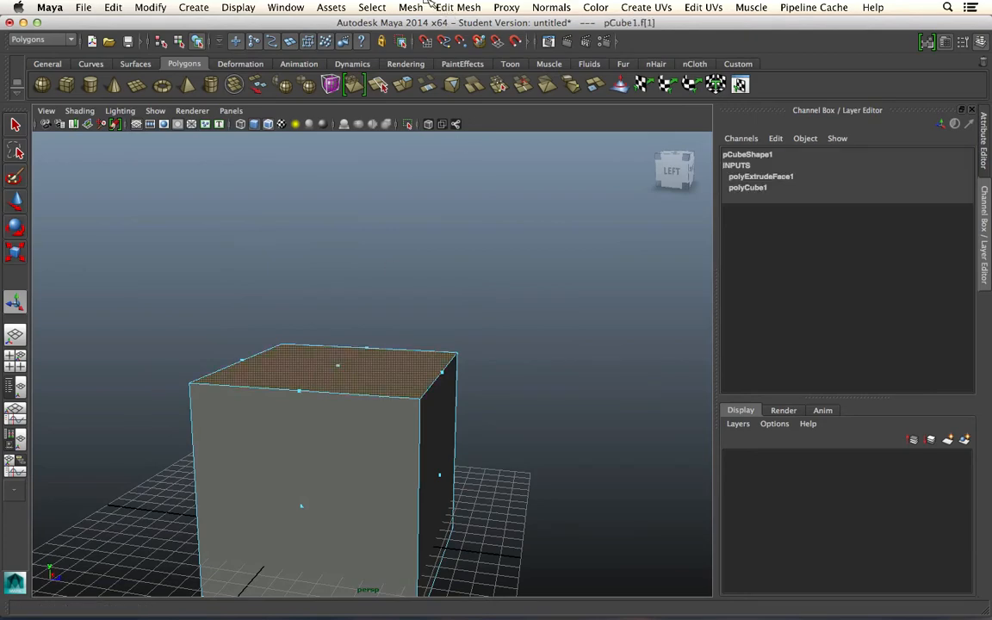
{"action": "left_click", "coordinate": [458, 7]}
{"action": "left_click", "coordinate": [456, 73]}
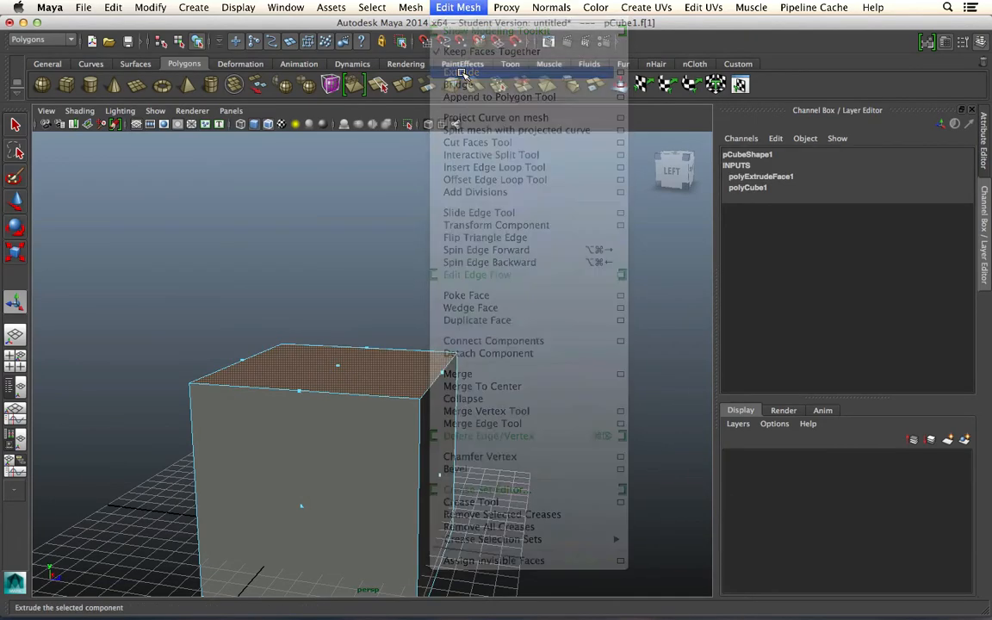
{"action": "left_click_drag", "start_coordinate": [345, 276], "coordinate": [334, 194]}
{"action": "right_click_drag", "start_coordinate": [357, 317], "coordinate": [359, 341]}
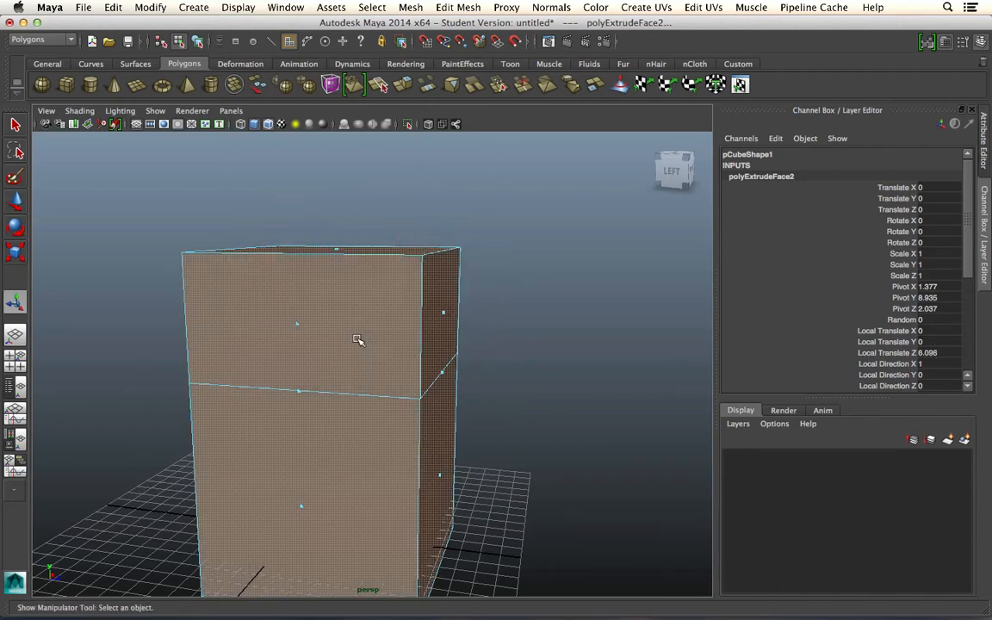
{"action": "left_click", "coordinate": [543, 365]}
- Select the faces of the upper extruded section and move them upward with the Move tool
{"action": "left_click_drag", "start_coordinate": [536, 373], "coordinate": [436, 379], "text": "alt"}
{"action": "right_click_drag", "start_coordinate": [437, 379], "coordinate": [412, 354], "text": "alt"}
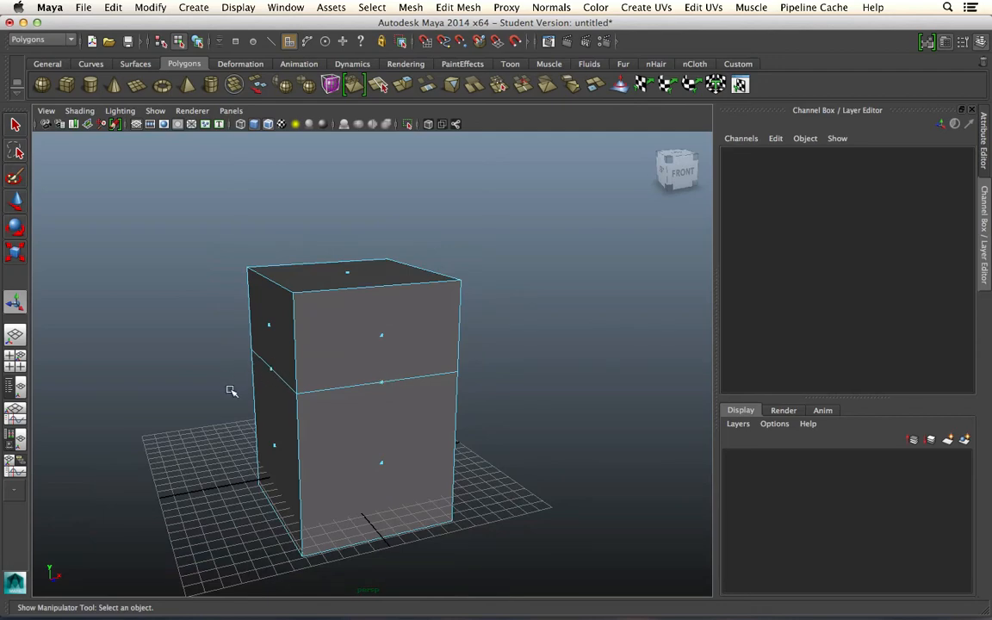
{"action": "left_click_drag", "start_coordinate": [231, 391], "coordinate": [487, 372], "text": "alt"}
{"action": "right_click_drag", "start_coordinate": [391, 319], "coordinate": [391, 350]}
{"action": "left_click", "coordinate": [421, 288]}
{"action": "key", "text": "w"}
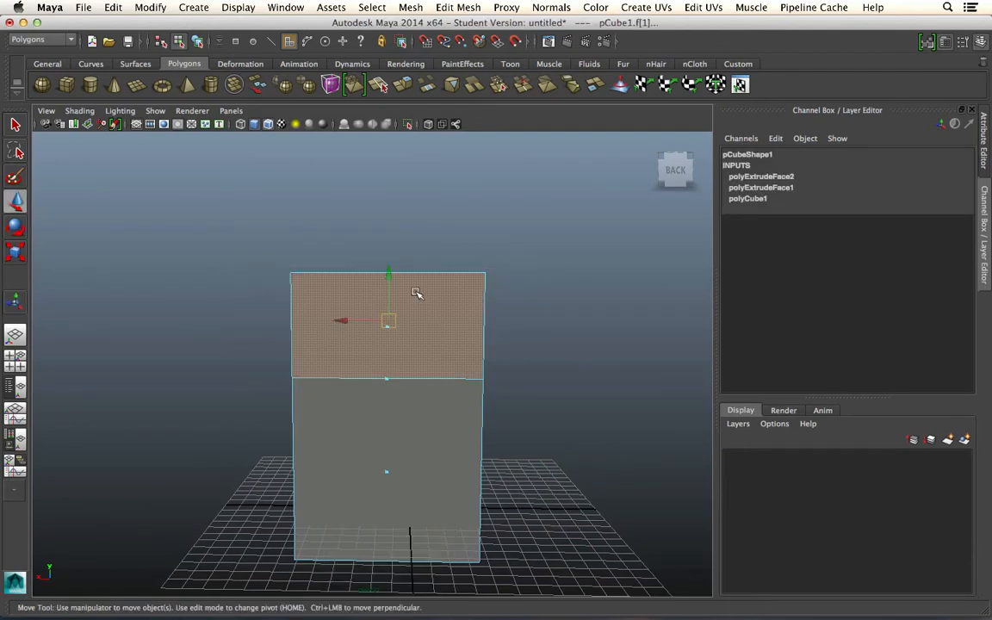
{"action": "left_click_drag", "start_coordinate": [388, 272], "coordinate": [399, 229]}
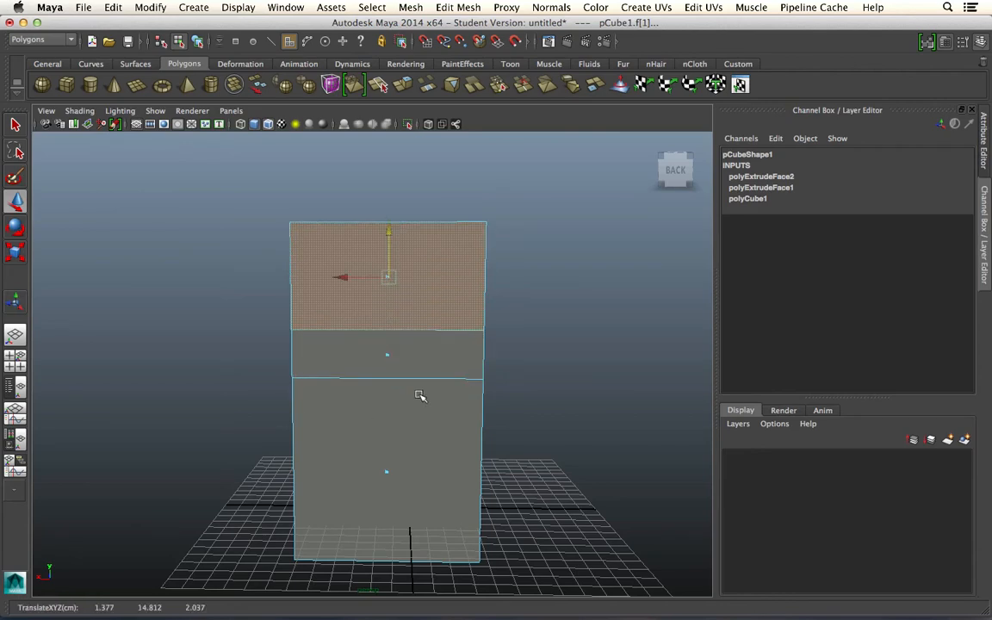
{"action": "mouse_move", "coordinate": [443, 368]}
{"action": "left_mouse_down", "text": "alt"}
{"action": "mouse_move", "coordinate": [420, 370]}
{"action": "mouse_move", "coordinate": [446, 372]}
{"action": "left_mouse_up", "text": "alt"}
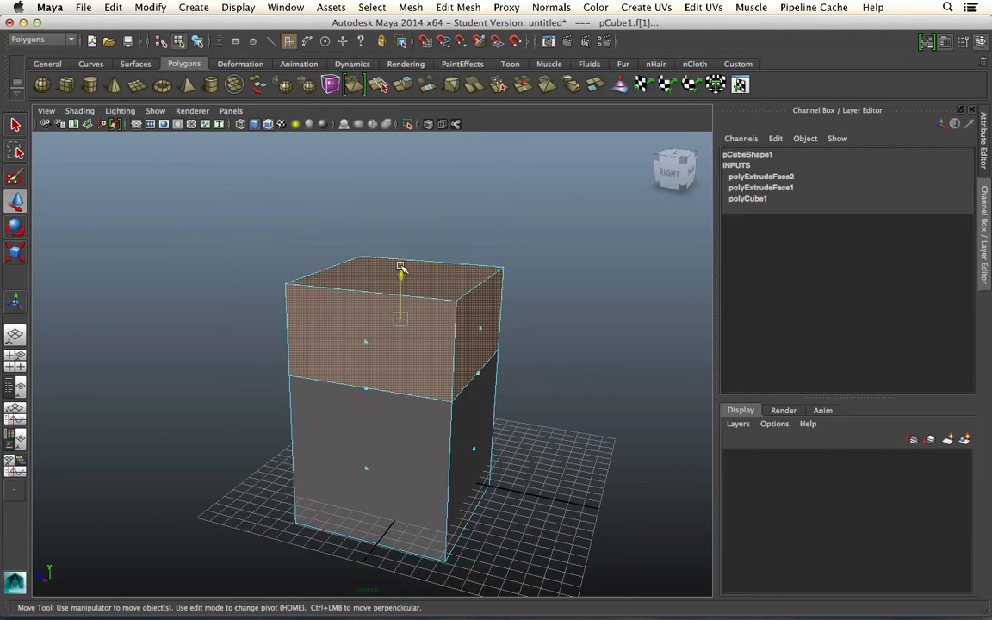
{"action": "left_click_drag", "start_coordinate": [400, 271], "coordinate": [402, 228]}
{"action": "left_click_drag", "start_coordinate": [506, 397], "coordinate": [157, 400], "text": "alt"}
- Undo the face move, the selection changes and the second extrusion of the top face
{"action": "key", "text": "super+z"}
{"action": "key", "text": "super+z"}
{"action": "key", "text": "super+z"}
{"action": "key", "text": "super+z"}
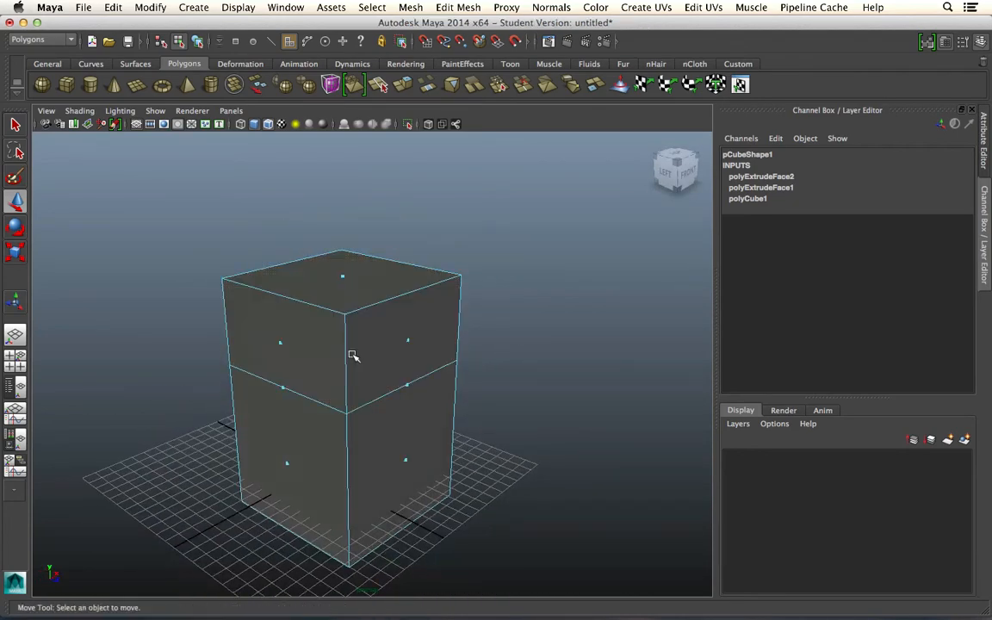
{"action": "key", "text": "super+z"}
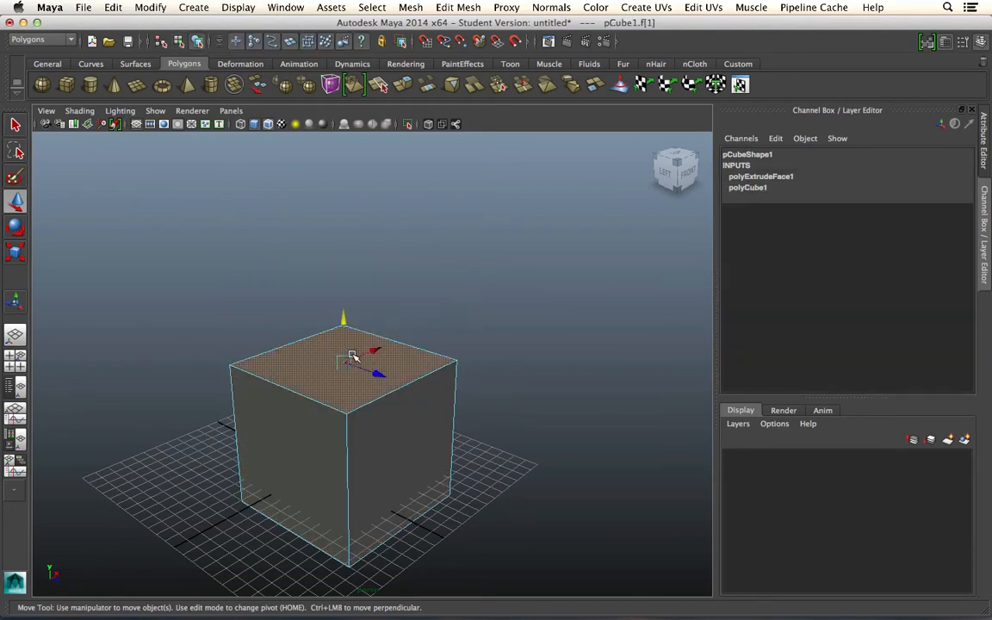
- Reselect the top face in face mode and undo back past the first extrusion without offset
{"action": "left_click_drag", "start_coordinate": [420, 393], "coordinate": [357, 450], "text": "alt"}
{"action": "left_click", "coordinate": [479, 323]}
{"action": "right_click_drag", "start_coordinate": [340, 318], "coordinate": [345, 347]}
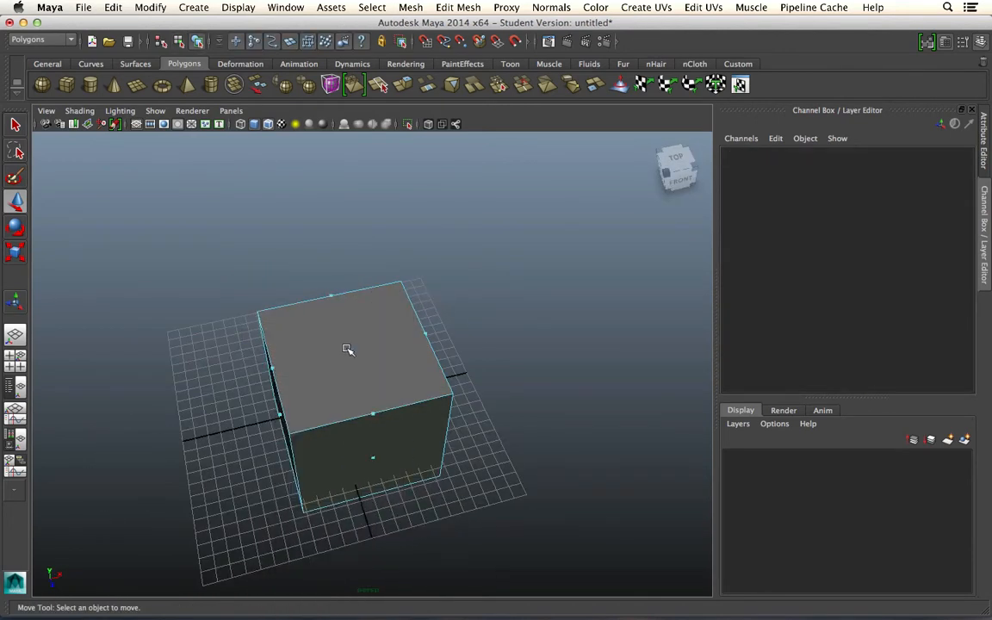
{"action": "left_click", "coordinate": [350, 352]}
{"action": "key", "text": "super+z"}
{"action": "key", "text": "super+z"}
{"action": "key", "text": "super+z"}
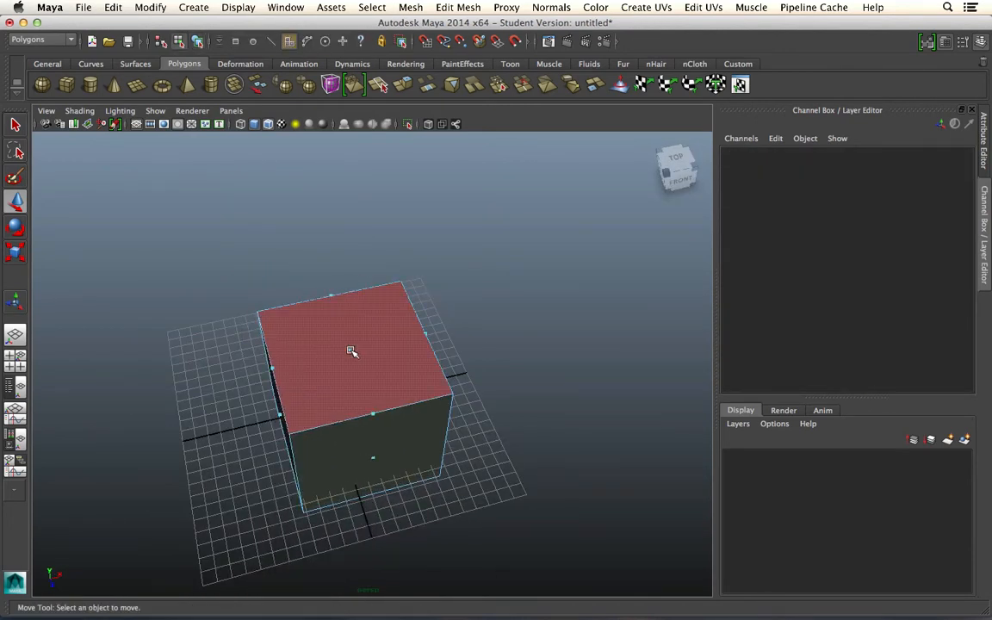
{"action": "left_click", "coordinate": [350, 350]}
{"action": "key", "text": "super+z"}
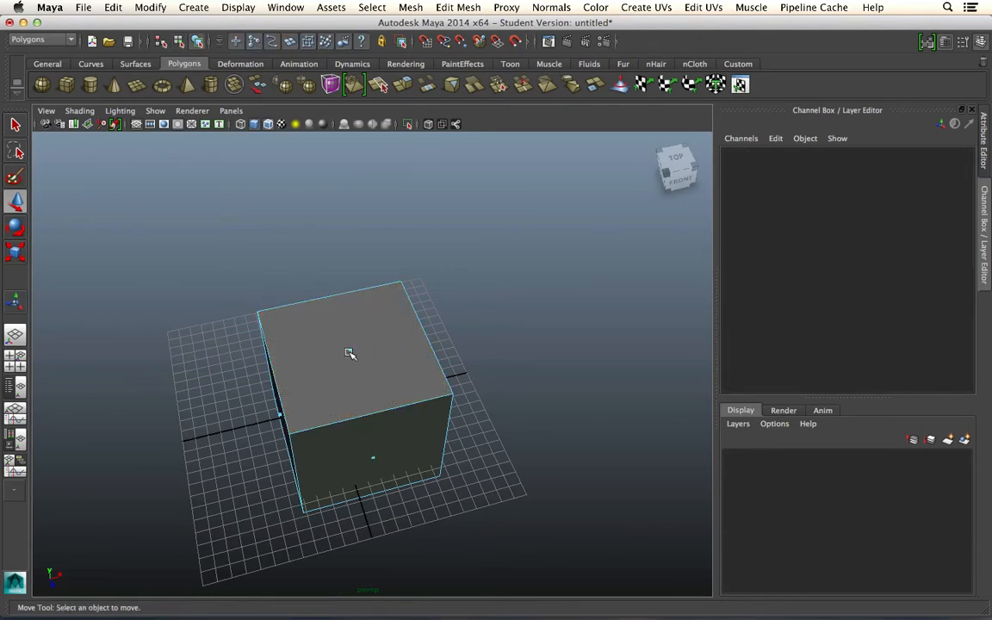
- Select the plain cube's top face and apply Extrude to it
{"action": "left_click", "coordinate": [350, 350]}
{"action": "left_click", "coordinate": [407, 7]}
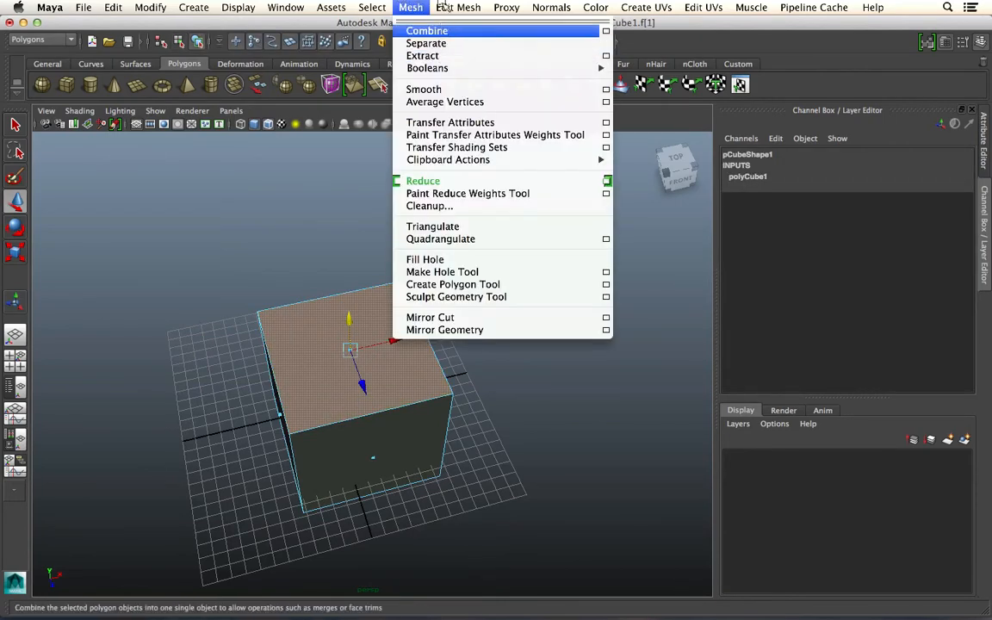
{"action": "mouse_move", "coordinate": [458, 7]}
{"action": "left_click", "coordinate": [462, 72]}
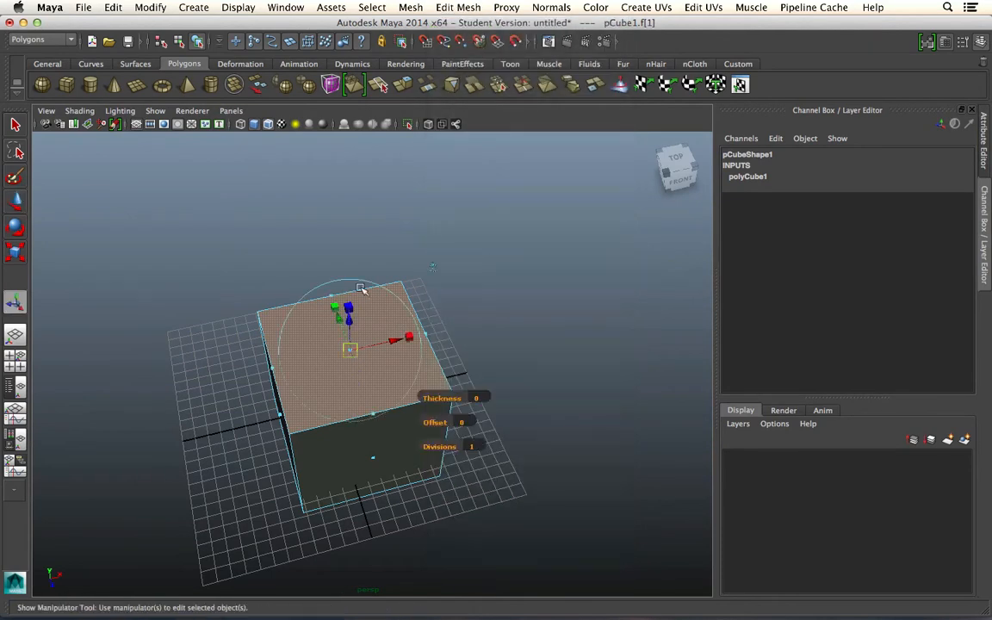
- Raise the extruded face slightly and deselect it, and undo both the deselection and the raise
{"action": "mouse_move", "coordinate": [349, 321]}
{"action": "left_mouse_down"}
{"action": "mouse_move", "coordinate": [350, 345]}
{"action": "mouse_move", "coordinate": [348, 315]}
{"action": "left_mouse_up"}
{"action": "left_click", "coordinate": [559, 342]}
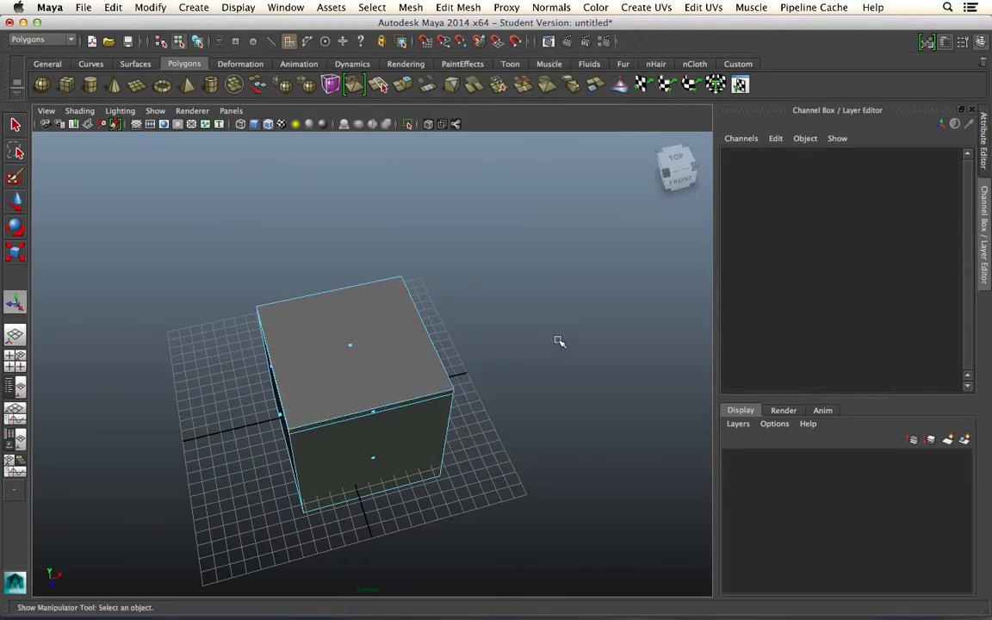
{"action": "key", "text": "super+z"}
{"action": "key", "text": "super+z"}
- Reselect the extruded top face in face mode and move it upward with the Move tool to form an upper section
{"action": "right_click", "coordinate": [321, 324]}
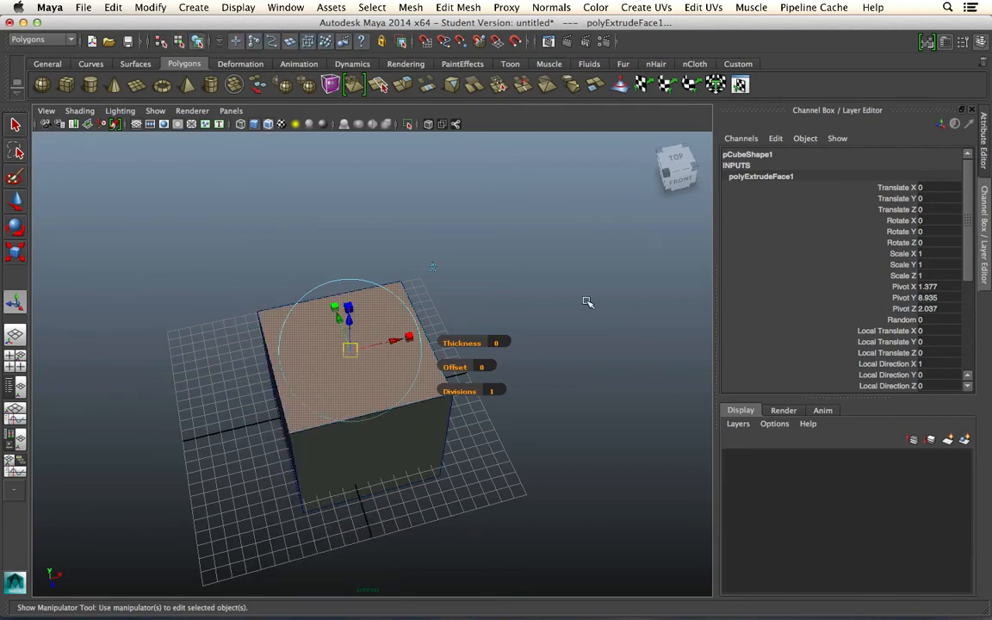
{"action": "left_click", "coordinate": [583, 301]}
{"action": "right_click", "coordinate": [341, 342]}
{"action": "right_click_drag", "start_coordinate": [341, 341], "coordinate": [342, 344]}
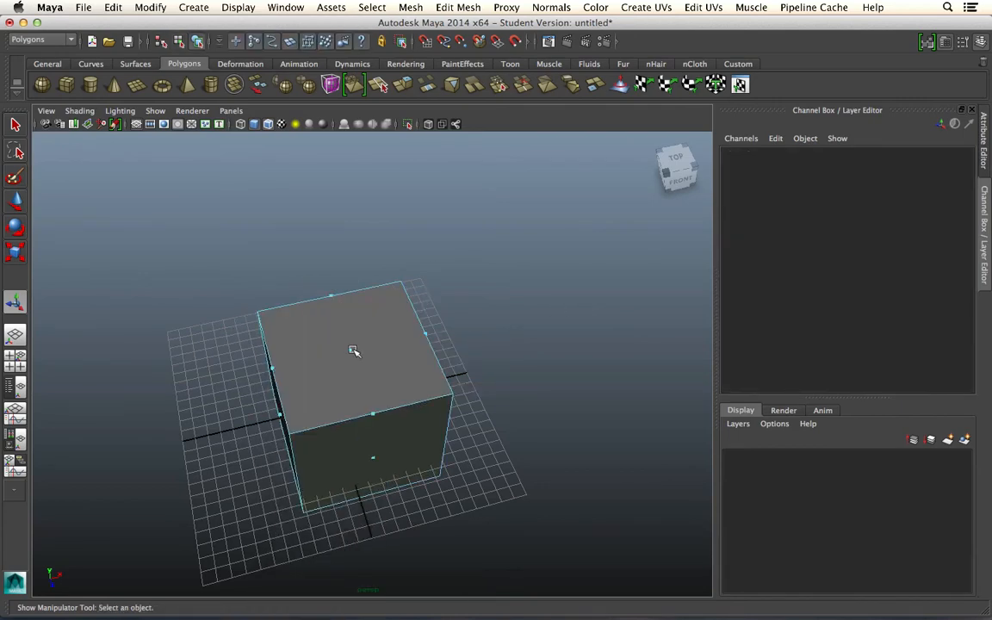
{"action": "left_click", "coordinate": [353, 351]}
{"action": "key", "text": "w"}
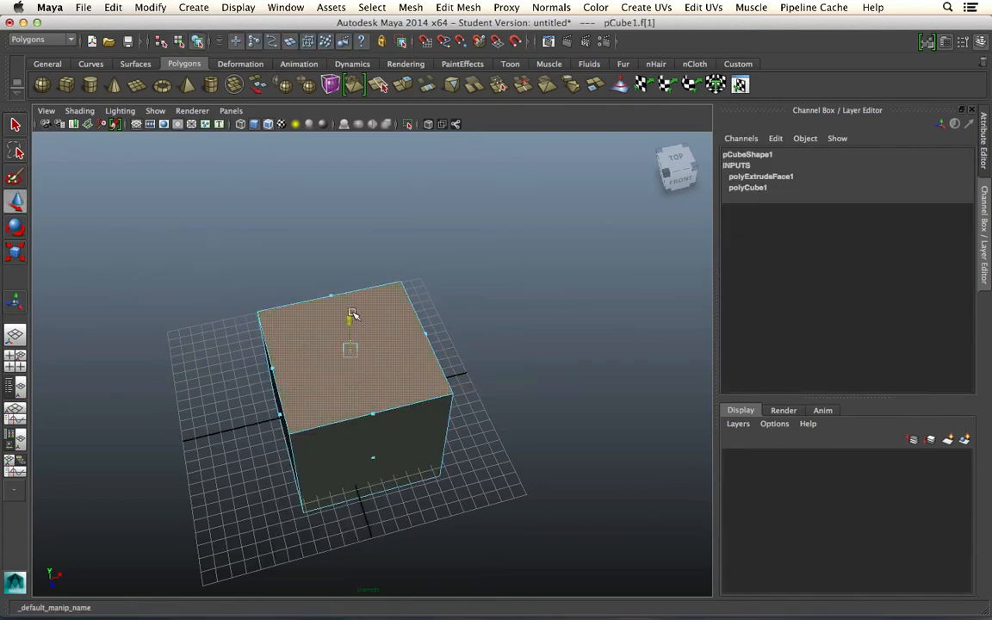
{"action": "left_click_drag", "start_coordinate": [351, 315], "coordinate": [498, 335]}
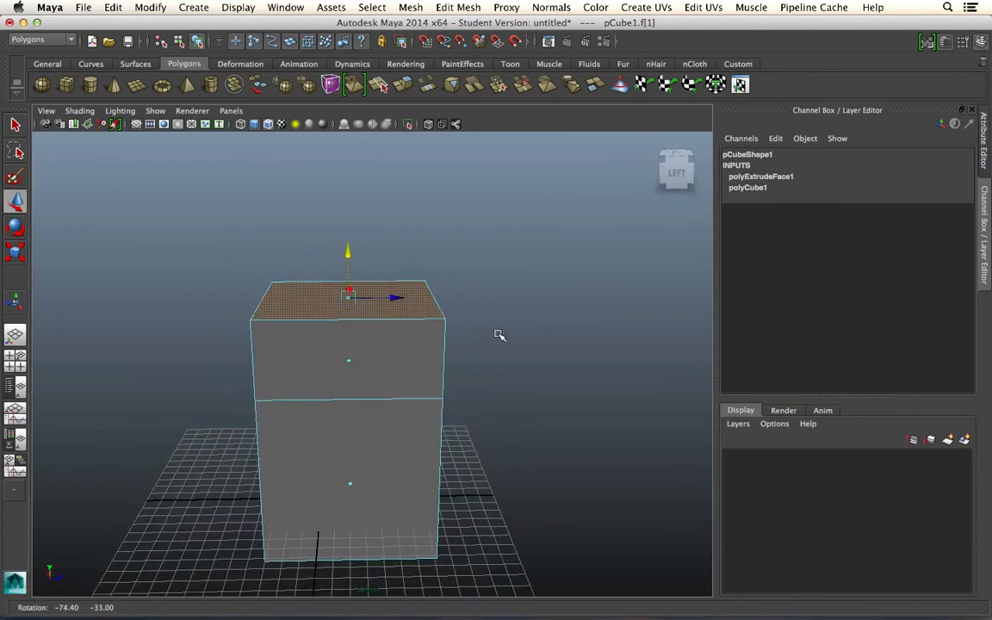
{"action": "left_click_drag", "start_coordinate": [359, 387], "coordinate": [513, 392], "text": "alt"}
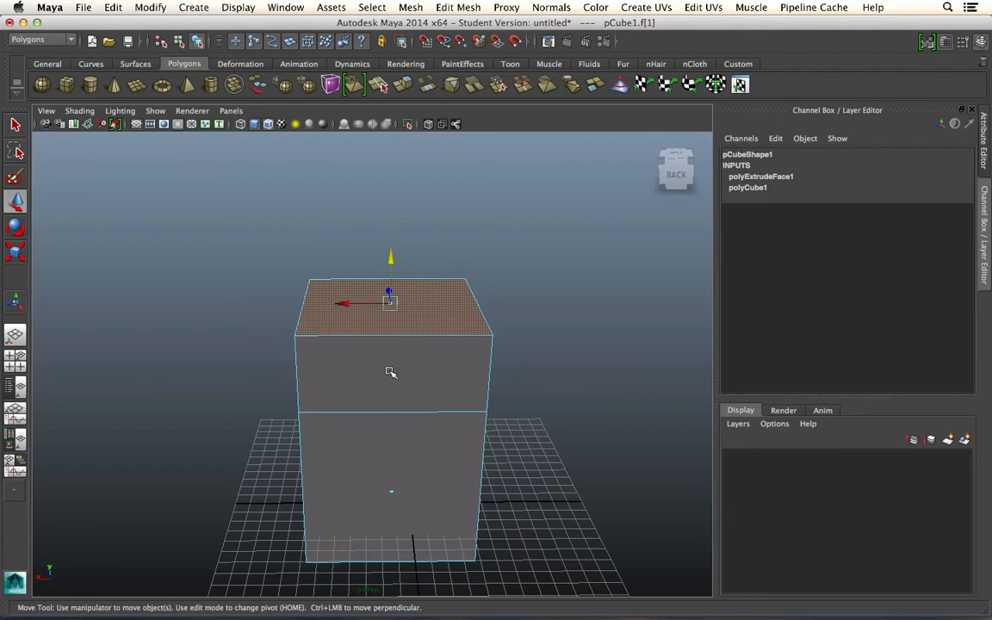
- Move the whole cube in object mode along X to a Translate X of about 24.695, and undo the move
{"action": "right_click_drag", "start_coordinate": [390, 317], "coordinate": [450, 301]}
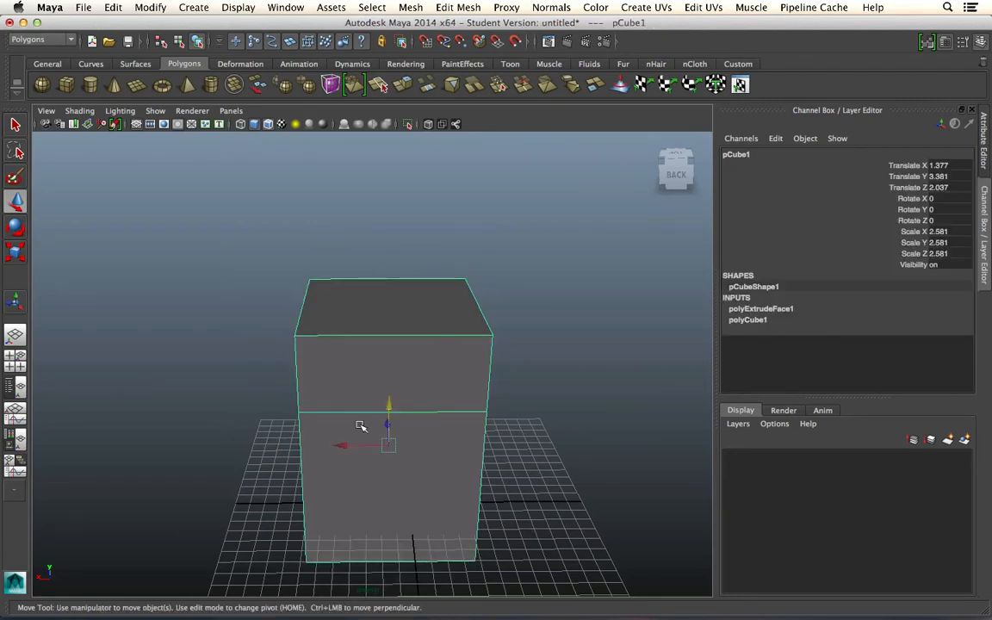
{"action": "left_click_drag", "start_coordinate": [339, 442], "coordinate": [39, 443]}
{"action": "left_click_drag", "start_coordinate": [531, 467], "coordinate": [530, 522], "text": "alt"}
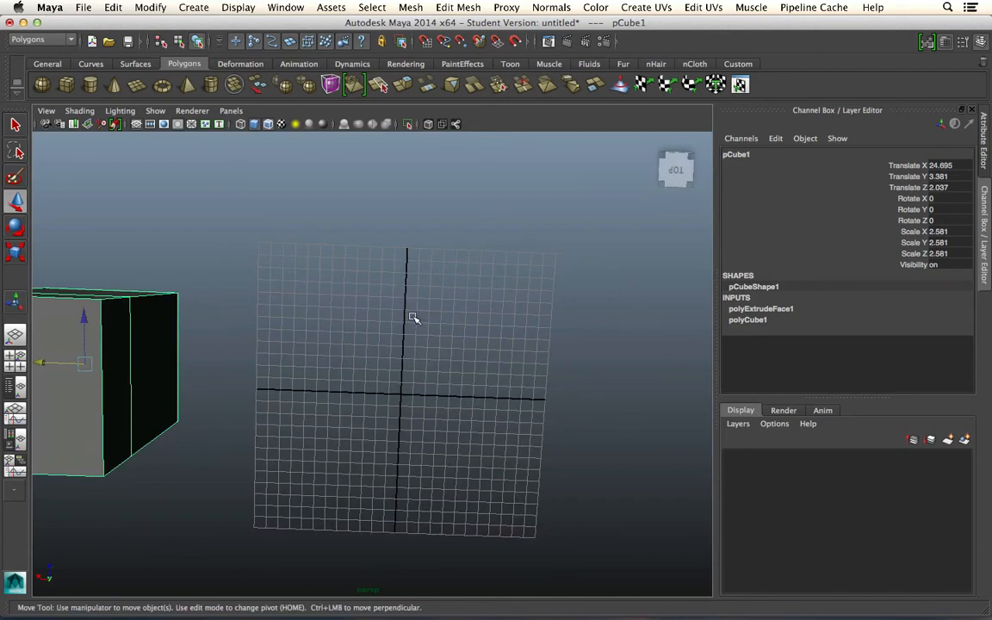
{"action": "key", "text": "ctrl+z"}
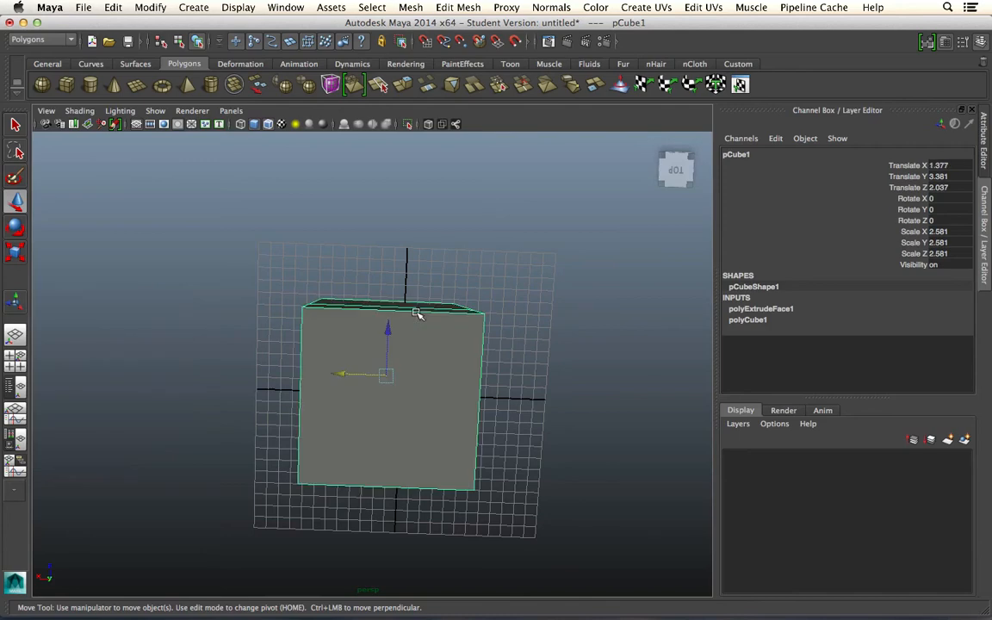
- Select the upper section's side face in face mode
{"action": "left_click_drag", "start_coordinate": [416, 314], "coordinate": [458, 273], "text": "alt"}
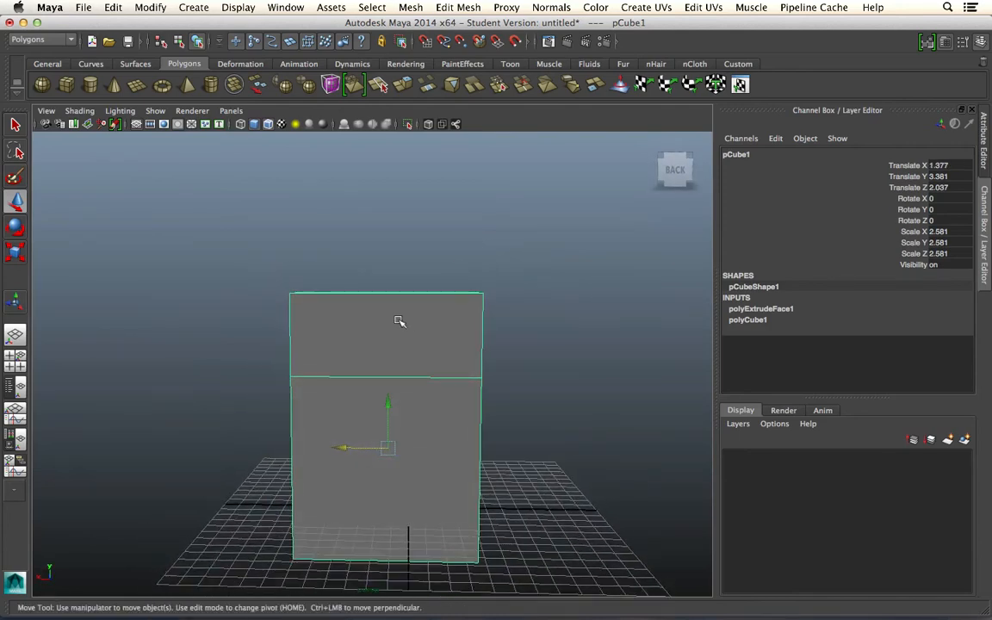
{"action": "left_click_drag", "start_coordinate": [413, 370], "coordinate": [396, 337], "text": "alt"}
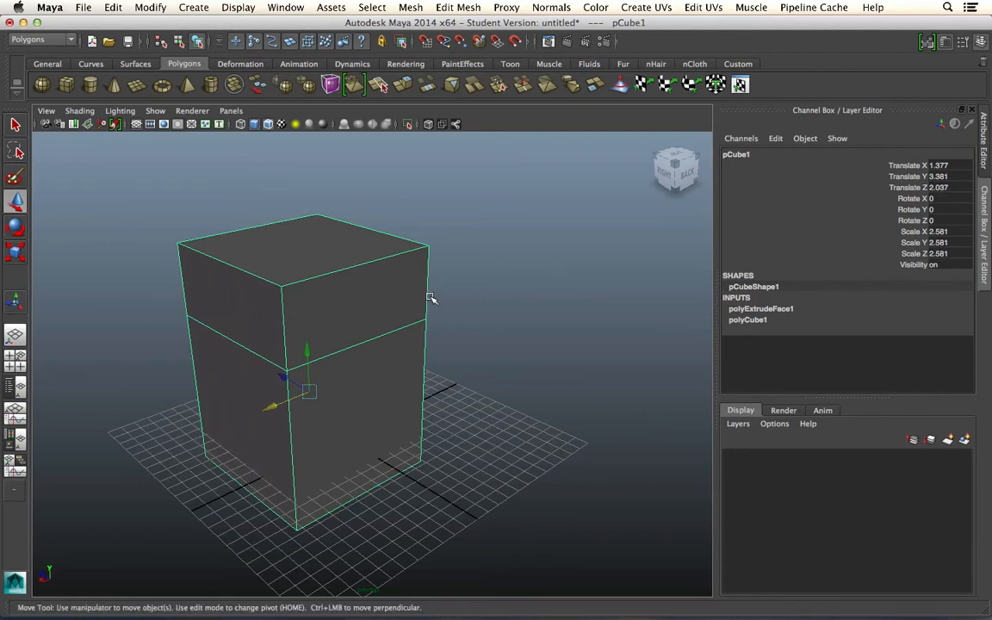
{"action": "right_click", "coordinate": [336, 293]}
{"action": "key", "text": "F11"}
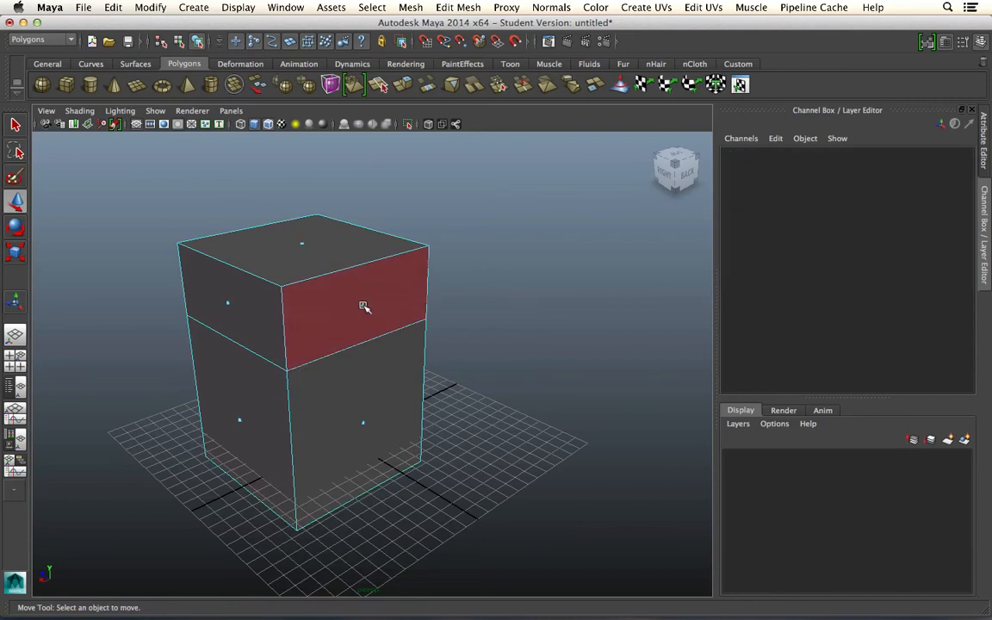
{"action": "left_click", "coordinate": [364, 304]}
- In edge mode, select the edges around the upper side face one at a time, and clear the selection
{"action": "right_click", "coordinate": [393, 276]}
{"action": "left_click", "coordinate": [393, 243]}
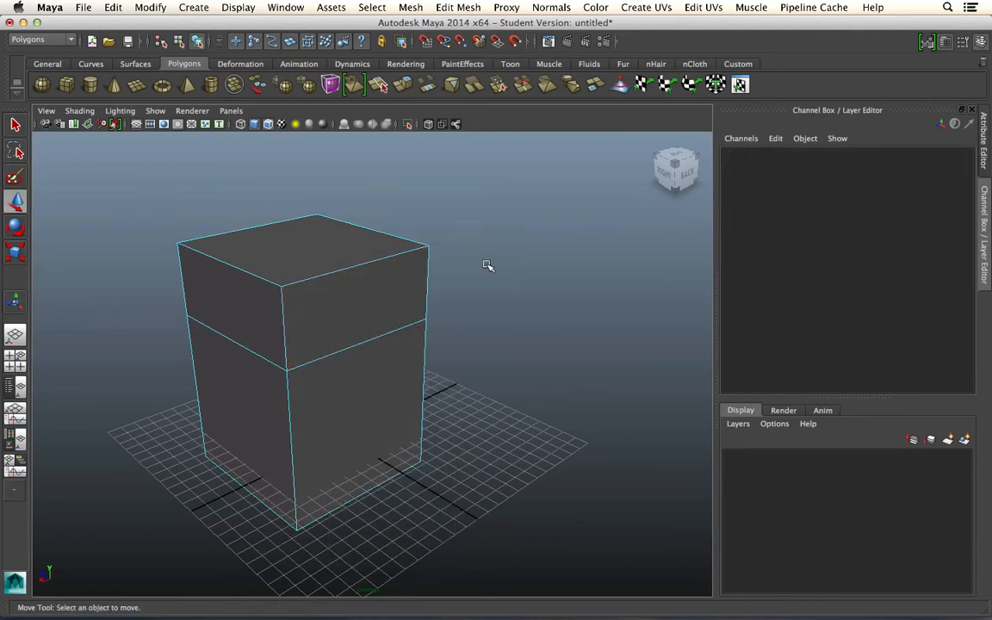
{"action": "left_click", "coordinate": [374, 260]}
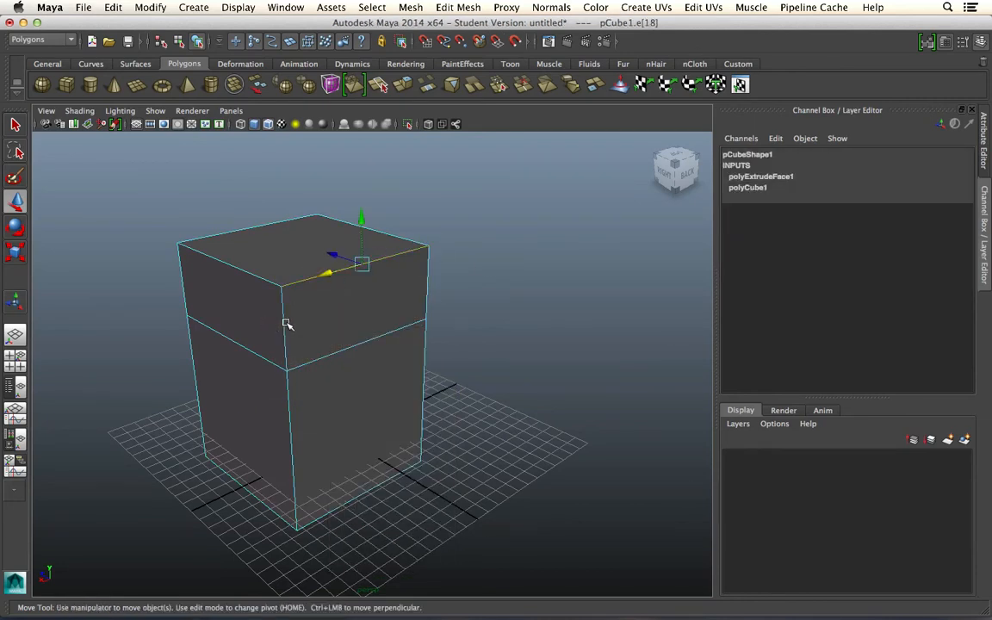
{"action": "left_click", "coordinate": [285, 324]}
{"action": "left_click", "coordinate": [299, 337]}
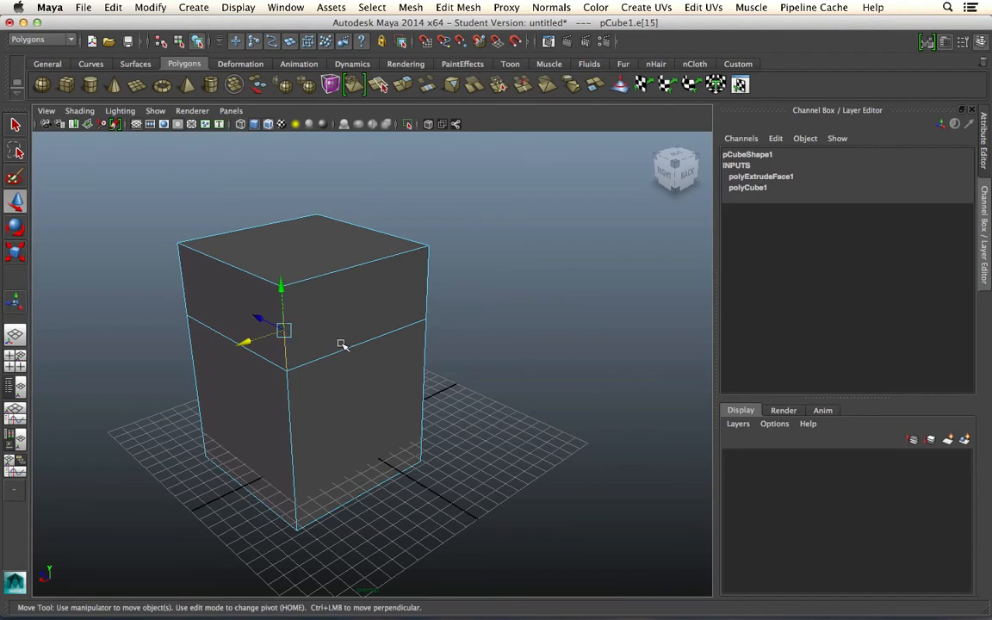
{"action": "left_click", "coordinate": [414, 325]}
{"action": "left_click", "coordinate": [427, 307]}
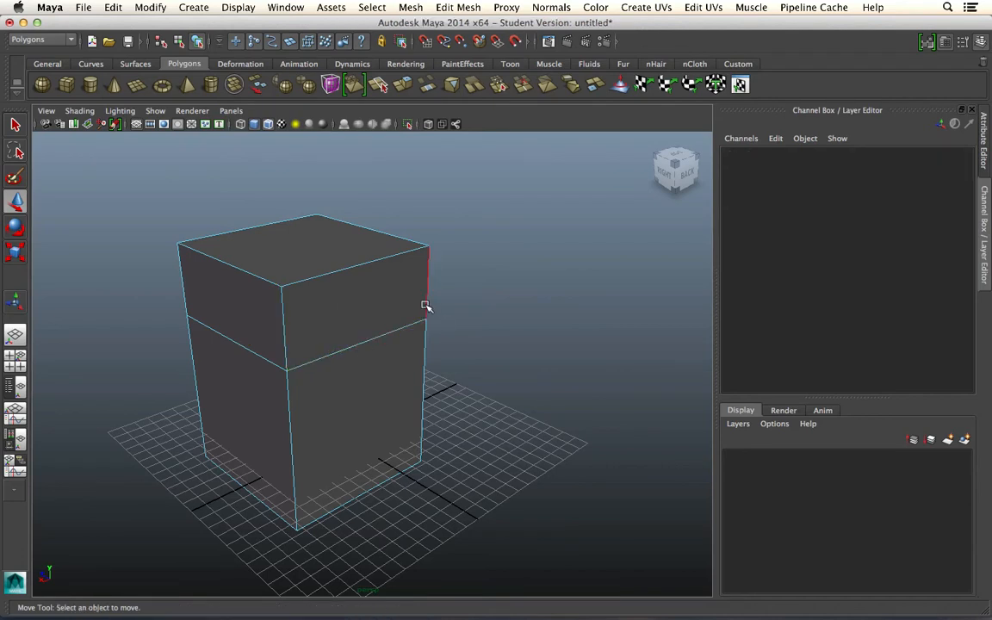
{"action": "left_click", "coordinate": [423, 310]}
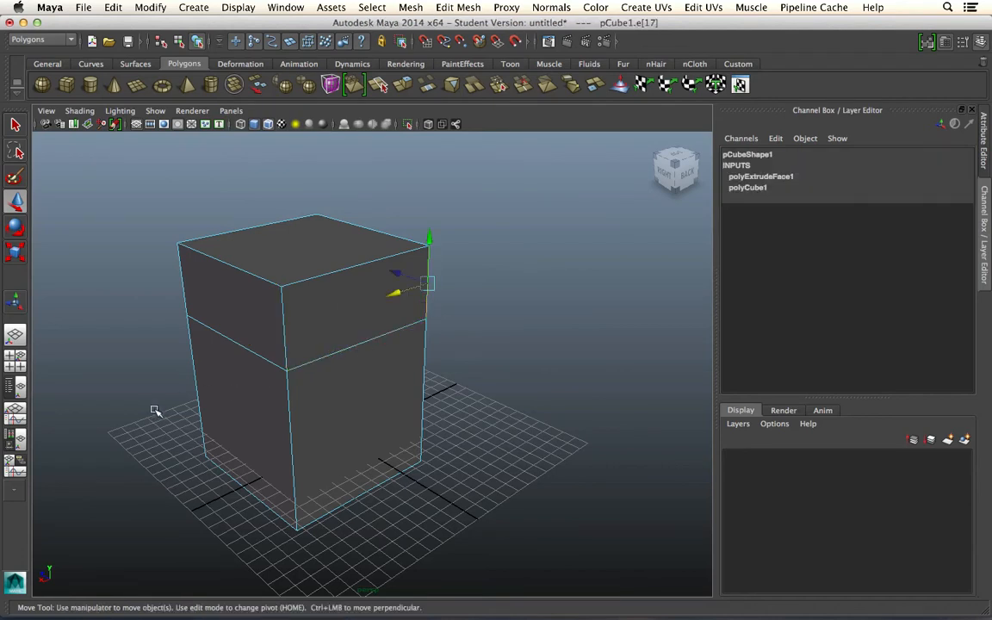
{"action": "left_click", "coordinate": [483, 381]}
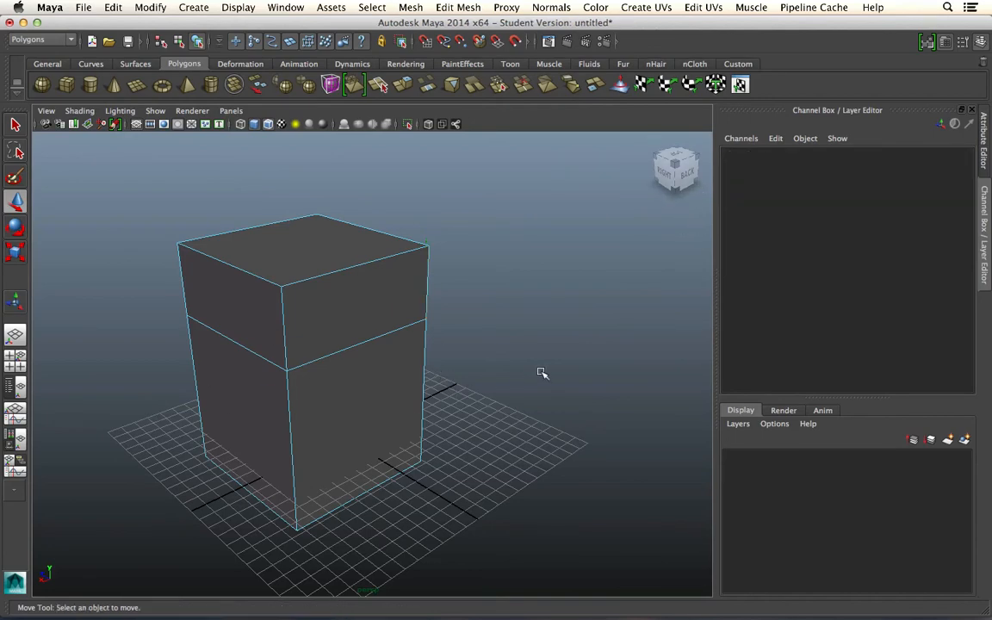
- Split the cube's top face diagonally between two opposite corners with the Interactive Split Tool, and return to the Move tool
{"action": "left_click_drag", "start_coordinate": [538, 372], "coordinate": [517, 394], "text": "alt"}
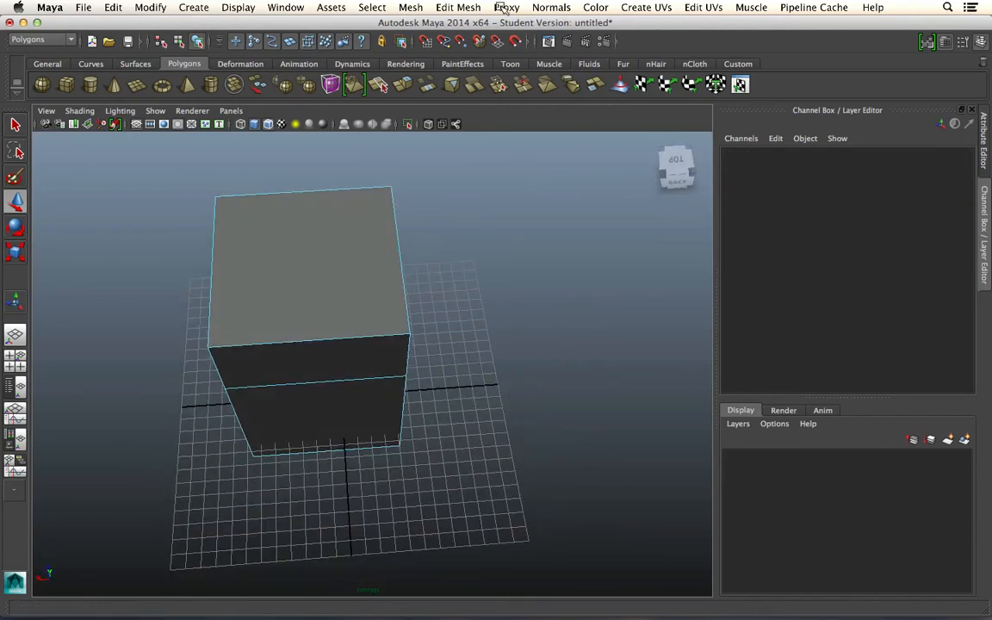
{"action": "left_click", "coordinate": [439, 7]}
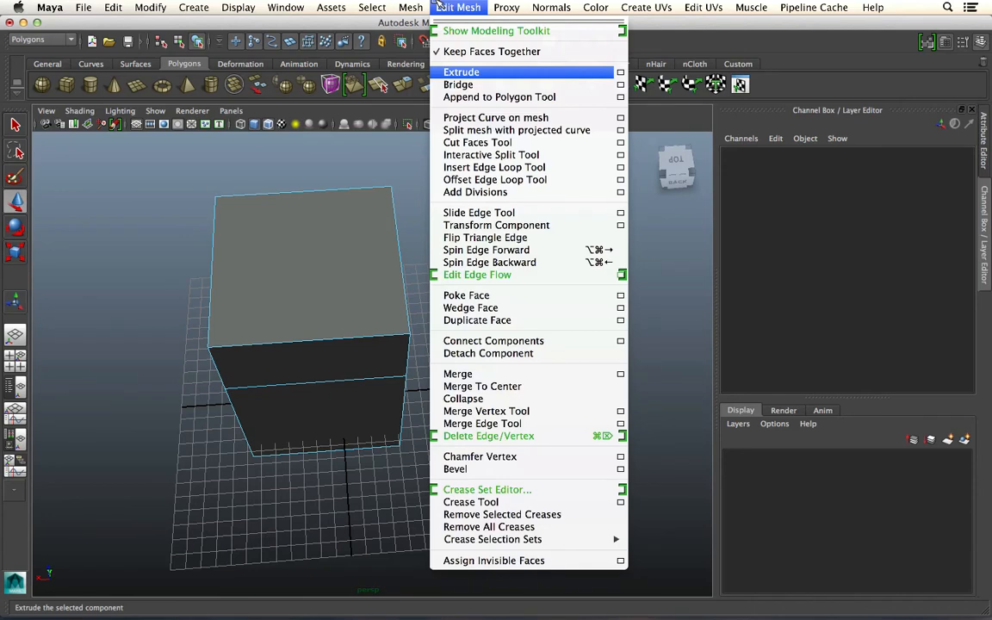
{"action": "left_click", "coordinate": [457, 156]}
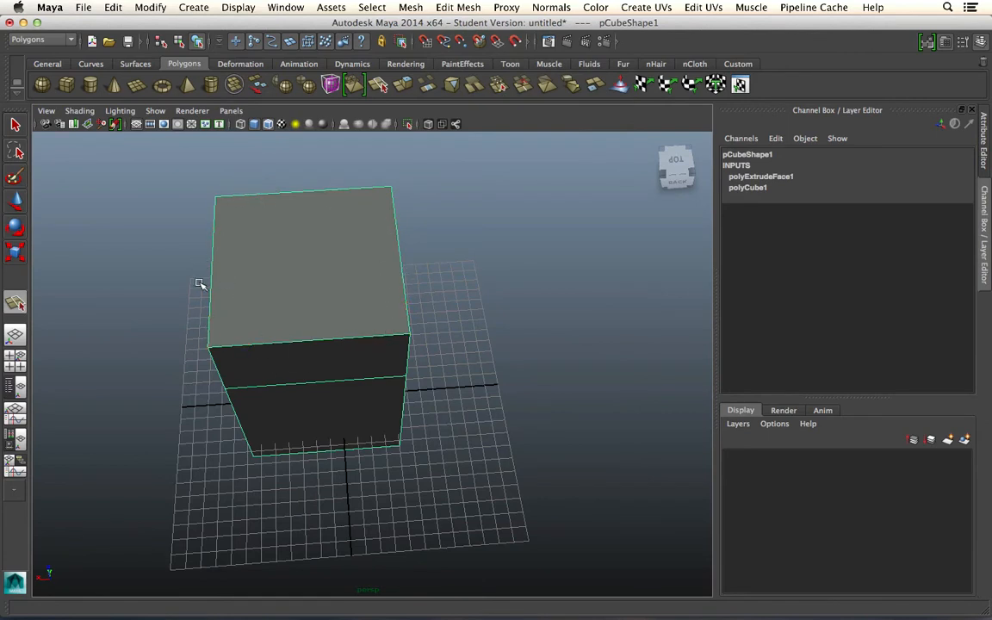
{"action": "left_click", "coordinate": [208, 349]}
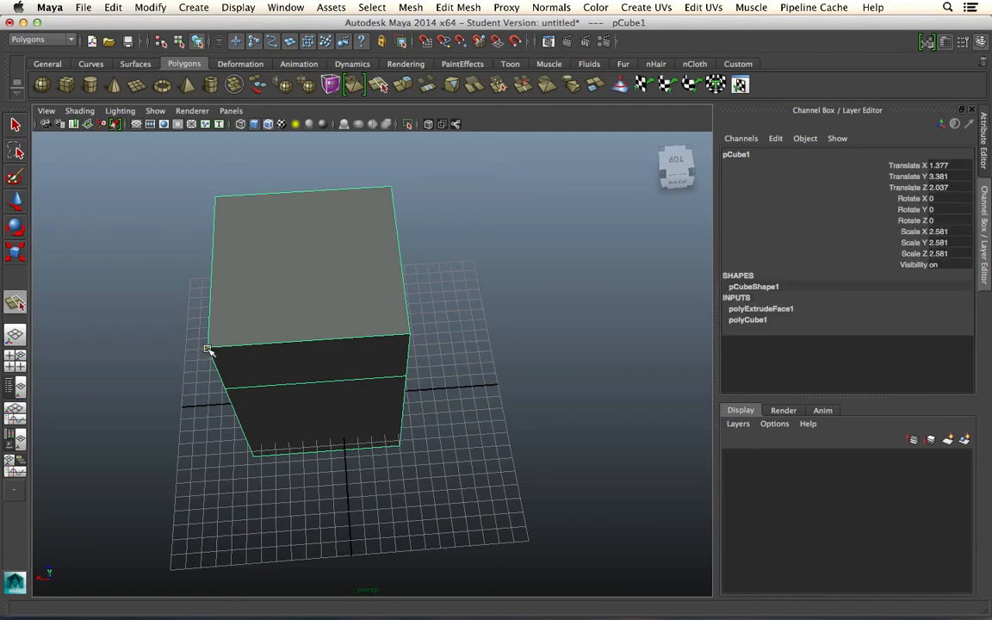
{"action": "left_click", "coordinate": [390, 187]}
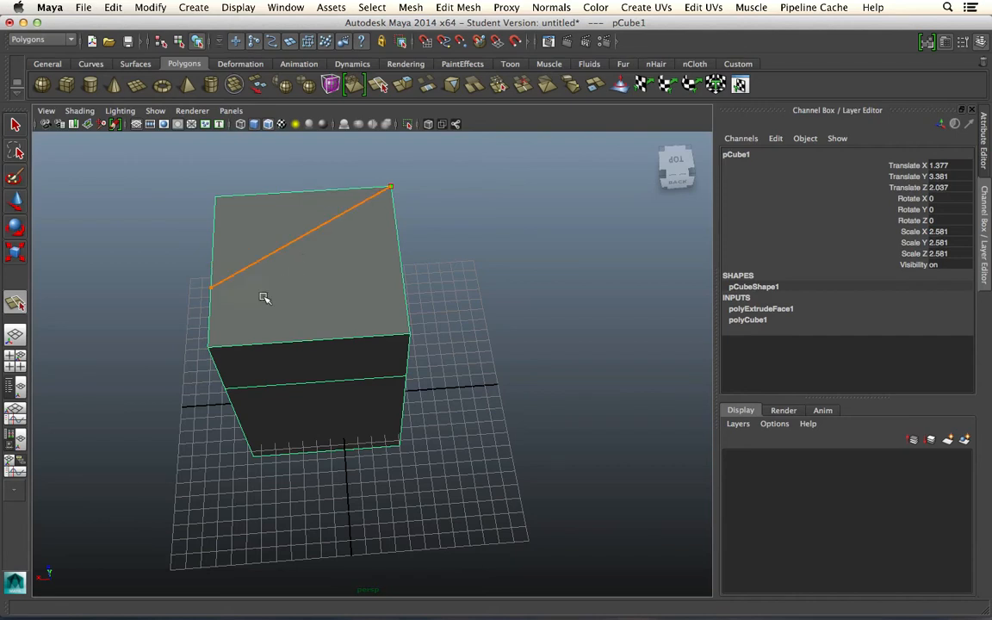
{"action": "left_click", "coordinate": [208, 346]}
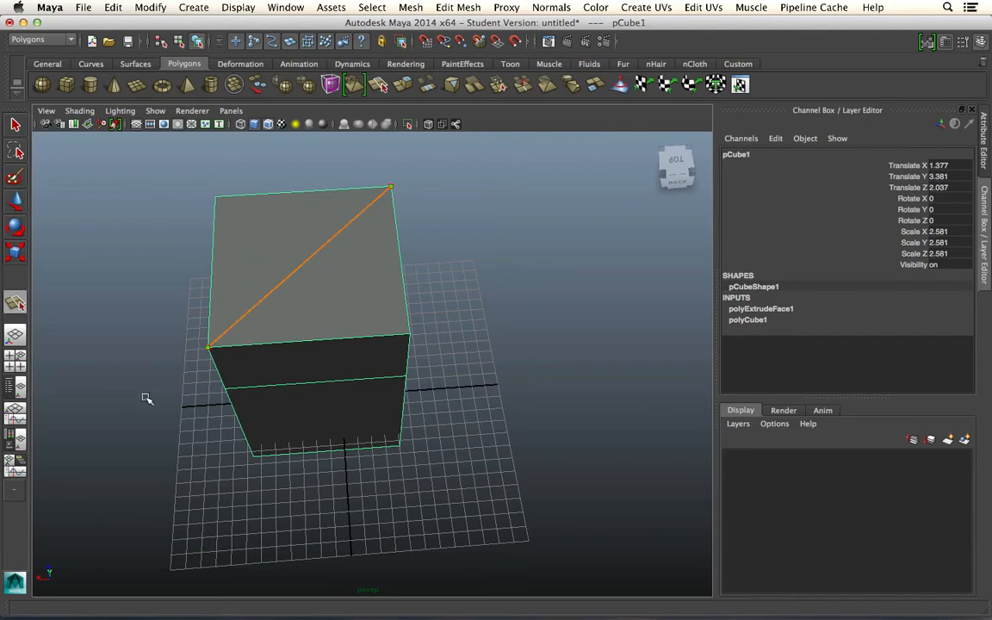
{"action": "key", "text": "Return"}
{"action": "key", "text": "w"}
- Examine the two triangular top faces in face mode and select the edges of one triangle individually in edge mode
{"action": "left_click_drag", "start_coordinate": [230, 345], "coordinate": [327, 359], "text": "alt"}
{"action": "right_click_drag", "start_coordinate": [244, 318], "coordinate": [245, 350]}
{"action": "left_click_drag", "start_coordinate": [255, 359], "coordinate": [311, 380], "text": "alt"}
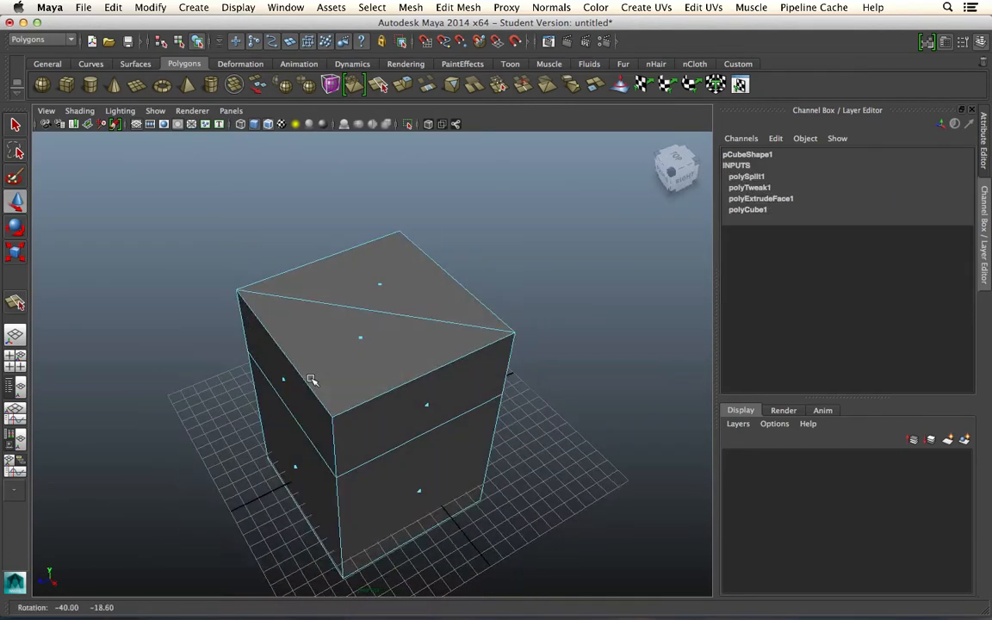
{"action": "right_click_drag", "start_coordinate": [343, 317], "coordinate": [343, 275]}
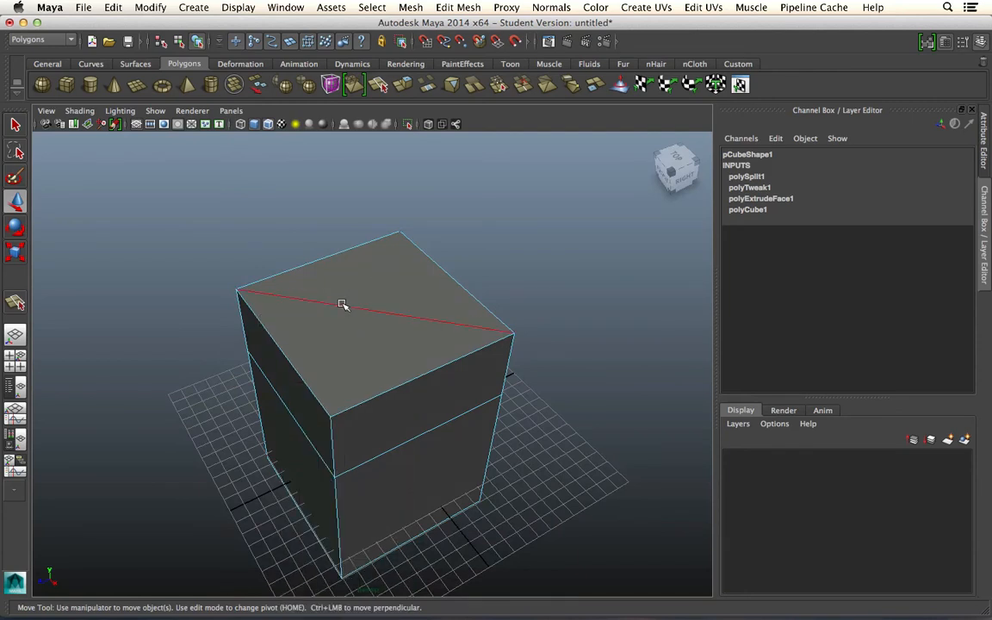
{"action": "left_click", "coordinate": [342, 304]}
{"action": "left_click", "coordinate": [268, 332]}
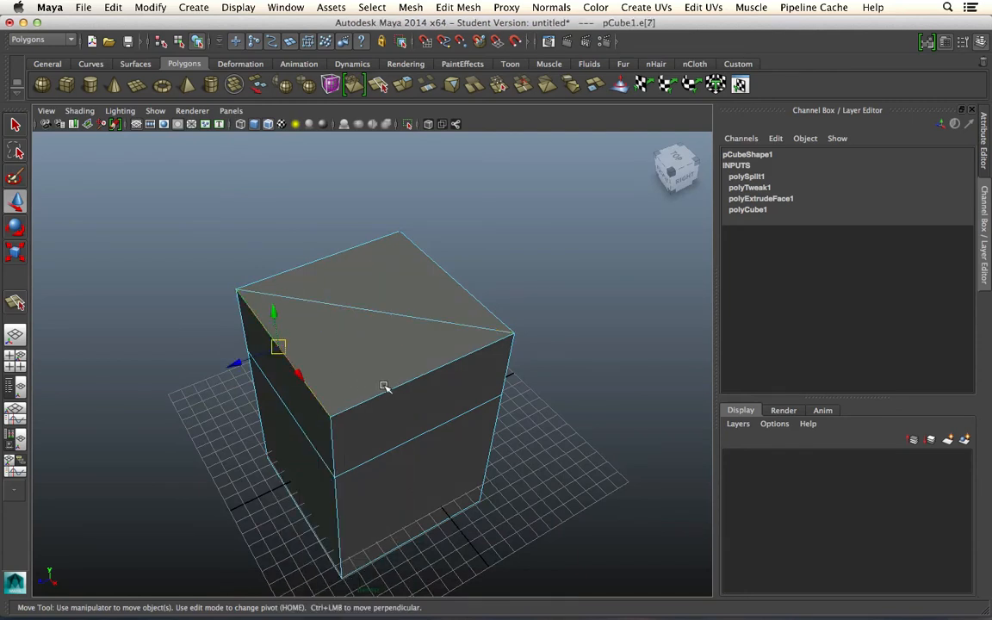
{"action": "left_click", "coordinate": [385, 393]}
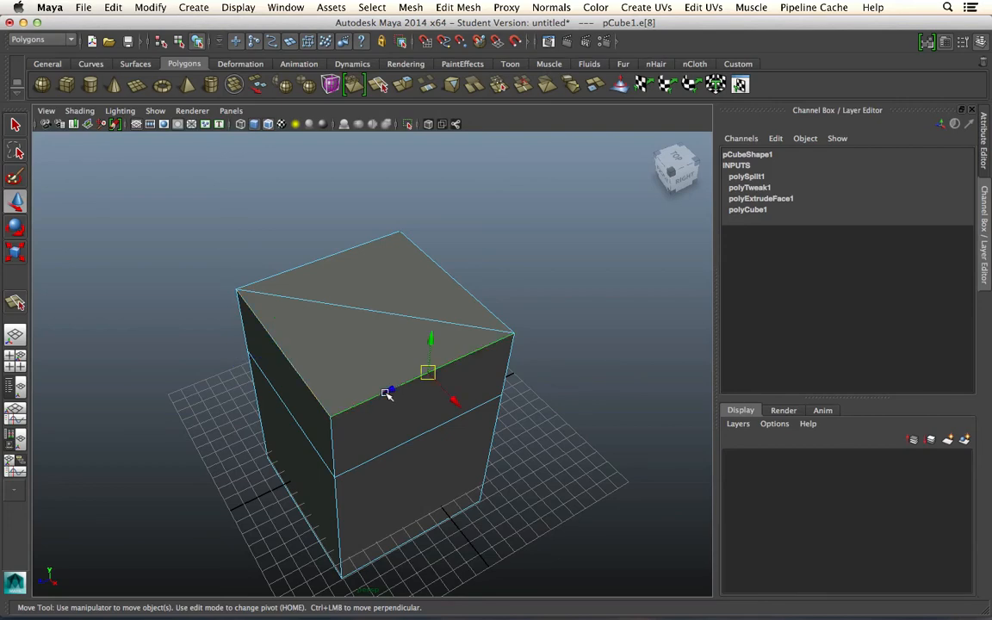
- Split the lower side face vertically from the middle of its upper edge to its lower edge with the Interactive Split Tool
{"action": "left_click_drag", "start_coordinate": [416, 412], "coordinate": [329, 333], "text": "alt"}
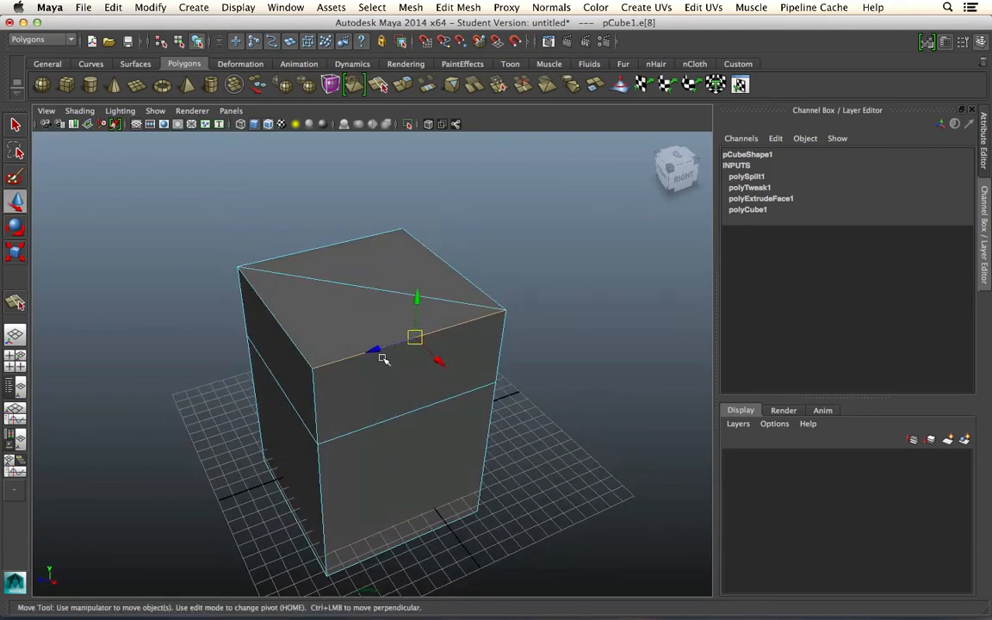
{"action": "left_click_drag", "start_coordinate": [384, 360], "coordinate": [300, 280], "text": "alt"}
{"action": "left_click_drag", "start_coordinate": [273, 320], "coordinate": [425, 345], "text": "alt"}
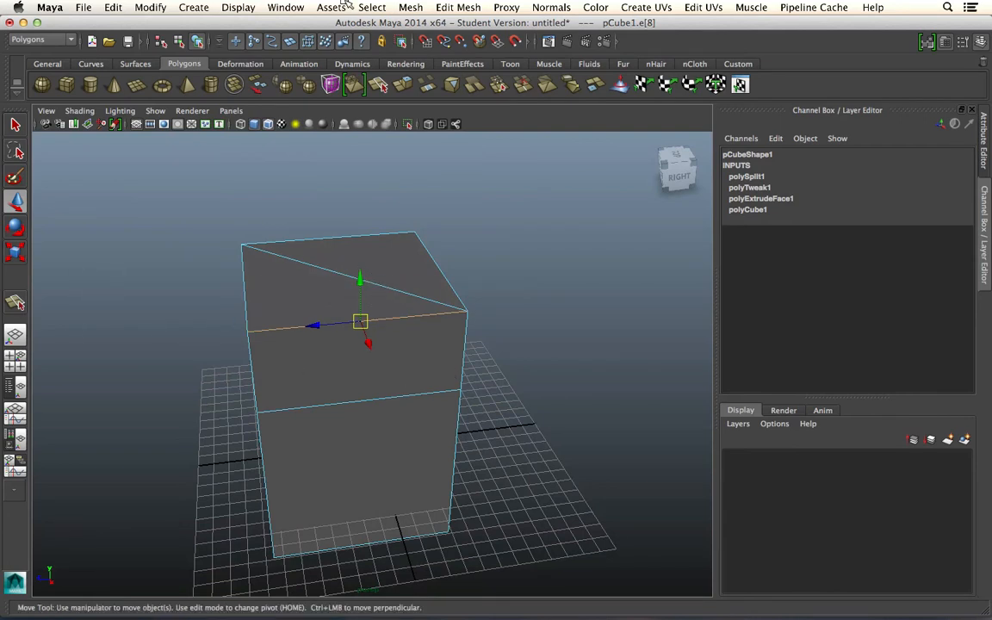
{"action": "left_click", "coordinate": [441, 7]}
{"action": "left_click", "coordinate": [465, 154]}
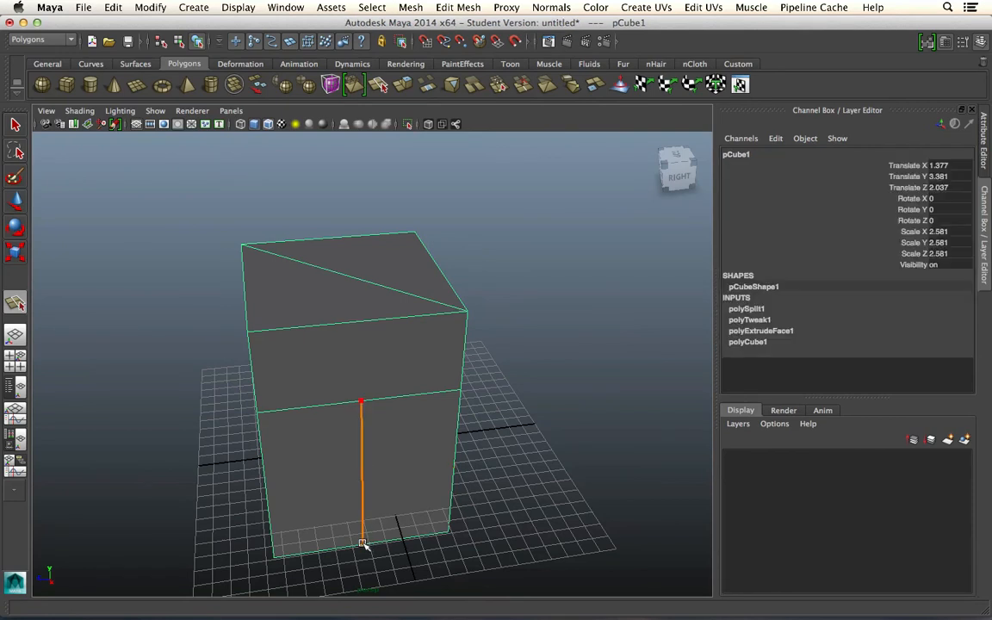
{"action": "left_click", "coordinate": [362, 543]}
{"action": "key", "text": "Return"}
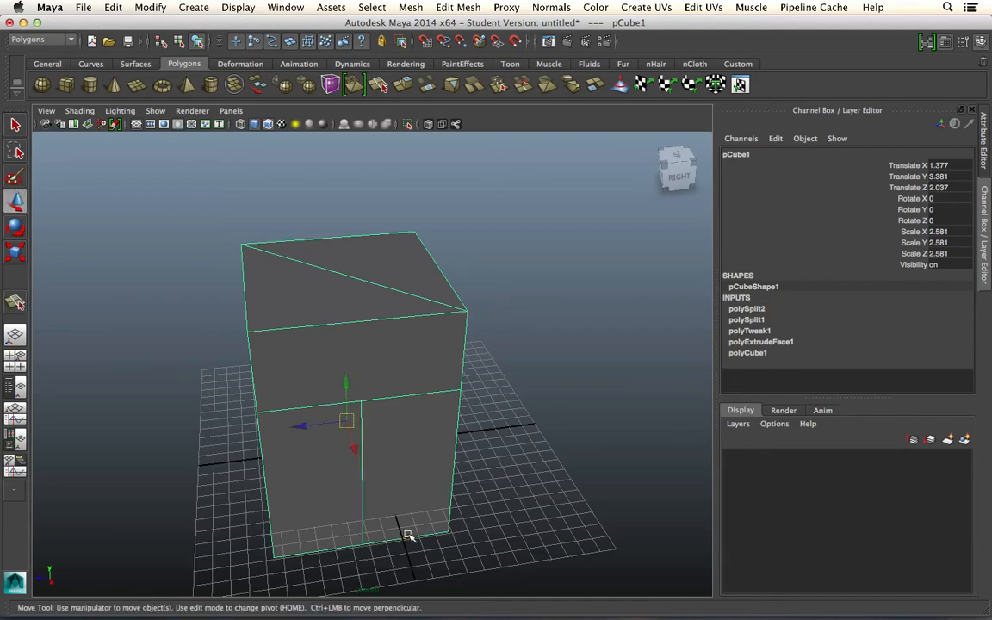
- In edge mode, select each edge around the upper side face in turn, including both halves of its divided lower edge
{"action": "left_click_drag", "start_coordinate": [360, 438], "coordinate": [389, 420], "text": "alt"}
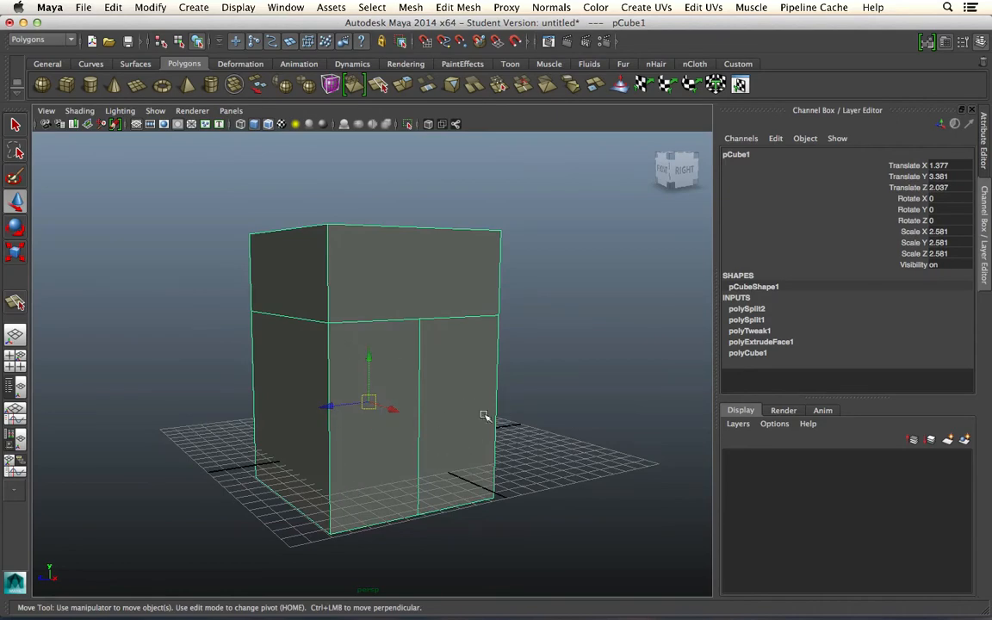
{"action": "left_click_drag", "start_coordinate": [437, 375], "coordinate": [370, 282], "text": "alt"}
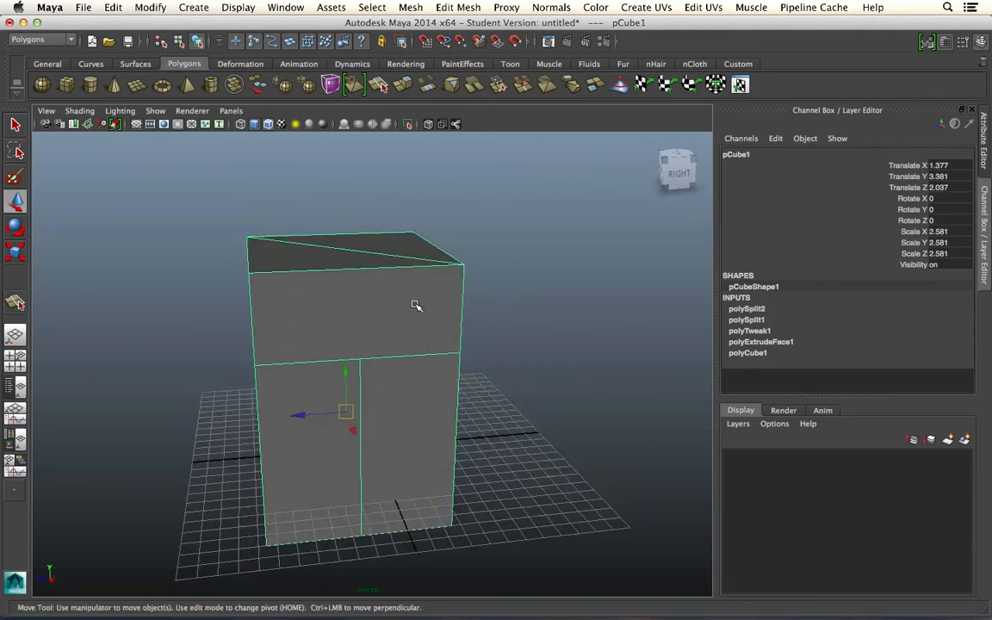
{"action": "right_click_drag", "start_coordinate": [319, 311], "coordinate": [317, 277]}
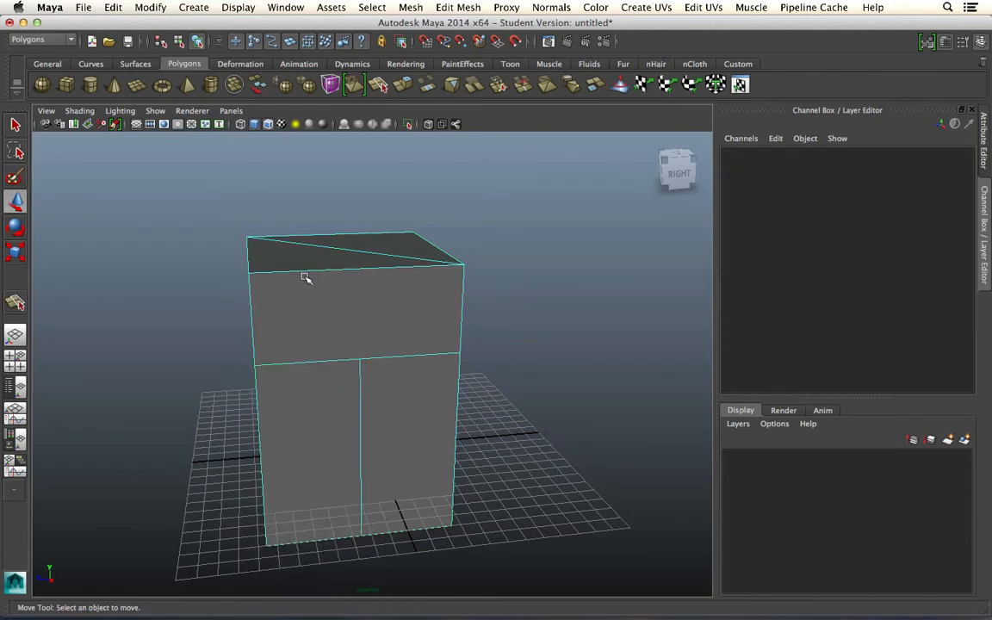
{"action": "left_click", "coordinate": [299, 271]}
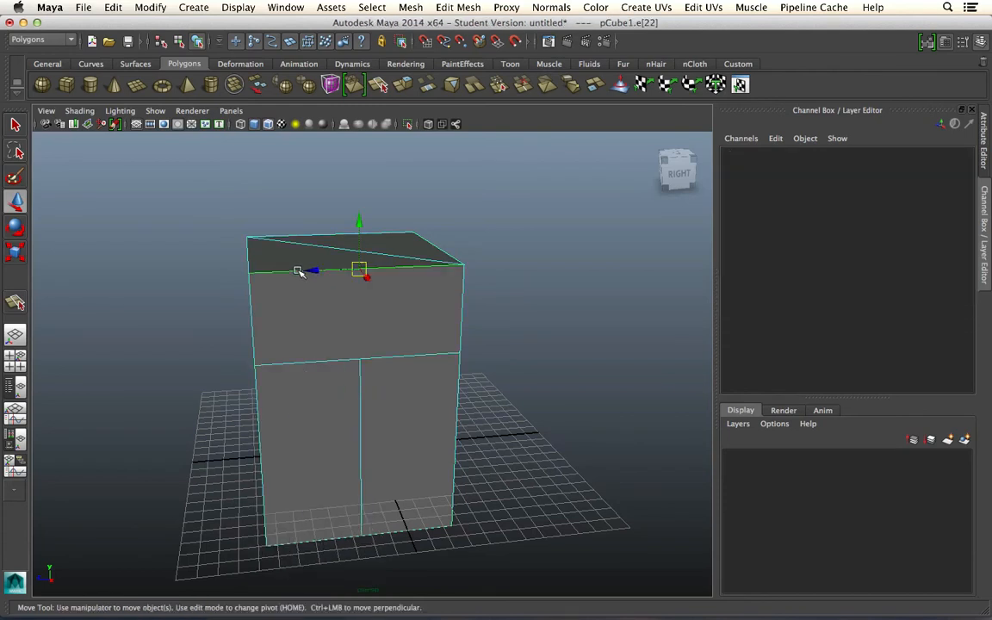
{"action": "left_click", "coordinate": [250, 290]}
{"action": "left_click", "coordinate": [464, 317]}
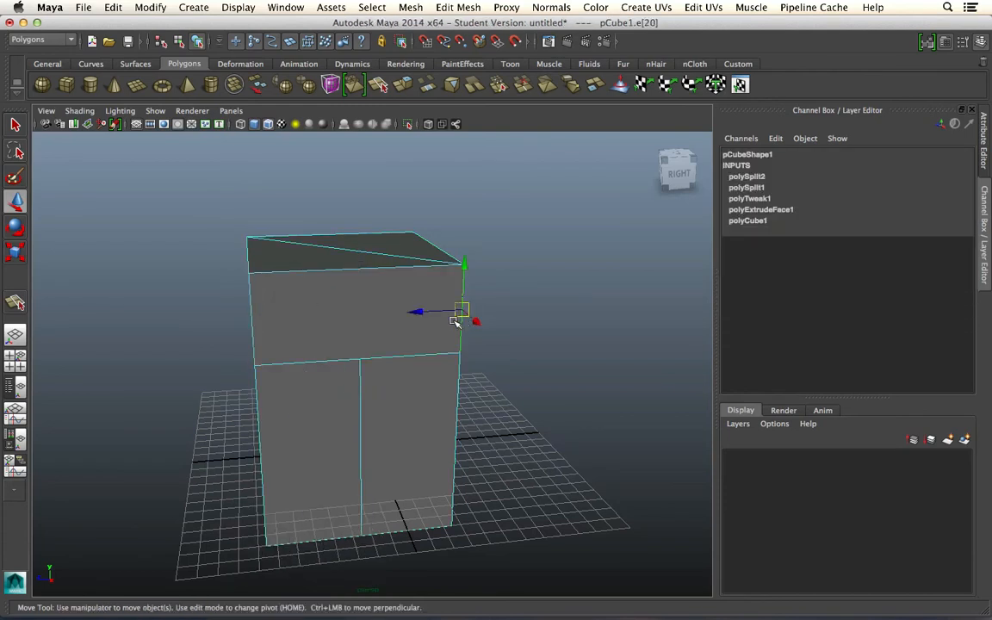
{"action": "left_click", "coordinate": [407, 356]}
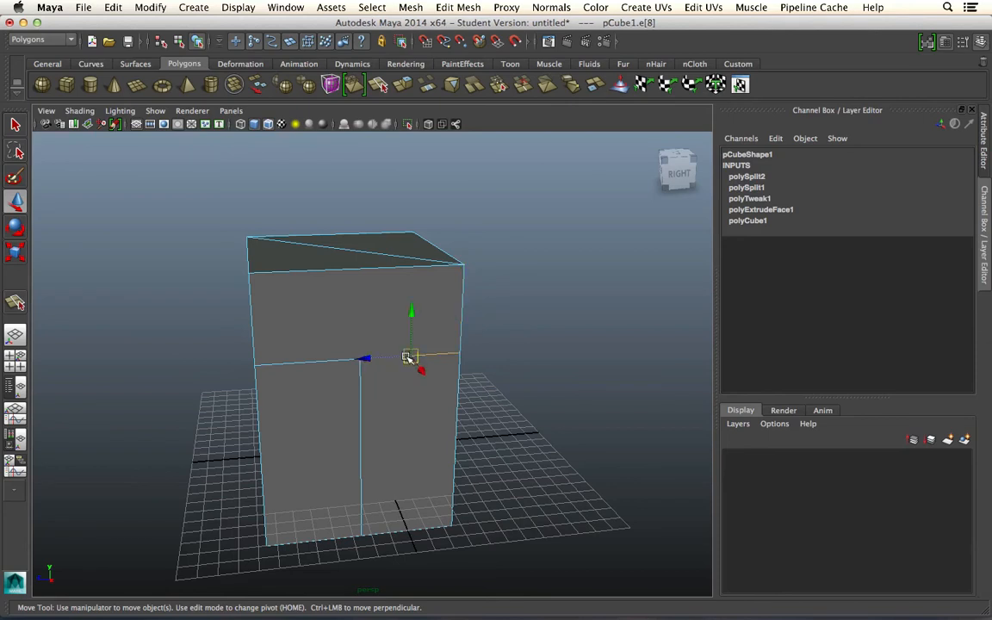
{"action": "left_click", "coordinate": [330, 362]}
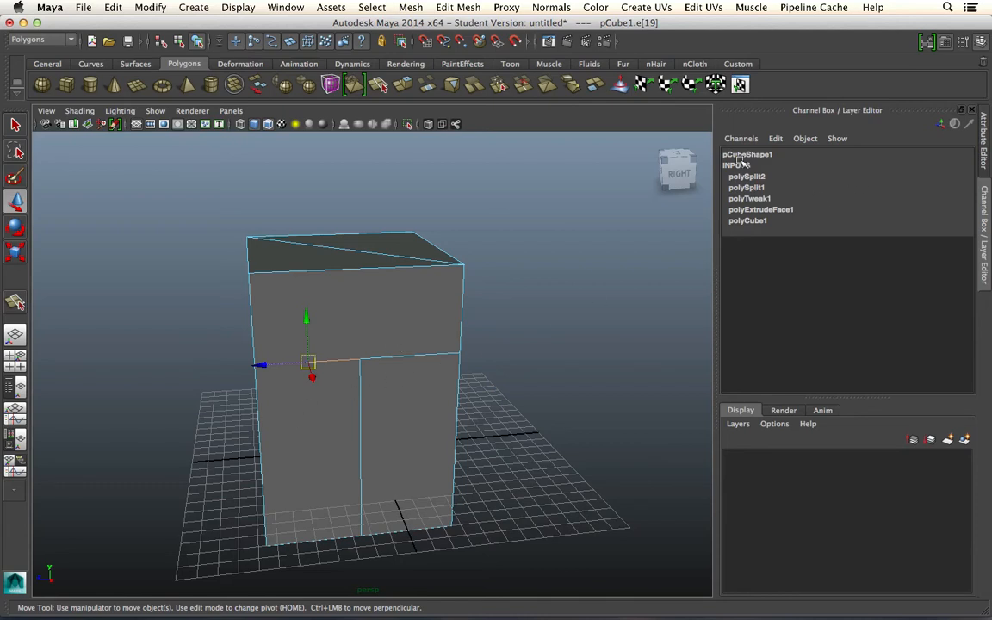
- Select the whole cube in object mode and rename it NGON
{"action": "right_click_drag", "start_coordinate": [365, 279], "coordinate": [419, 267]}
{"action": "left_click", "coordinate": [369, 317]}
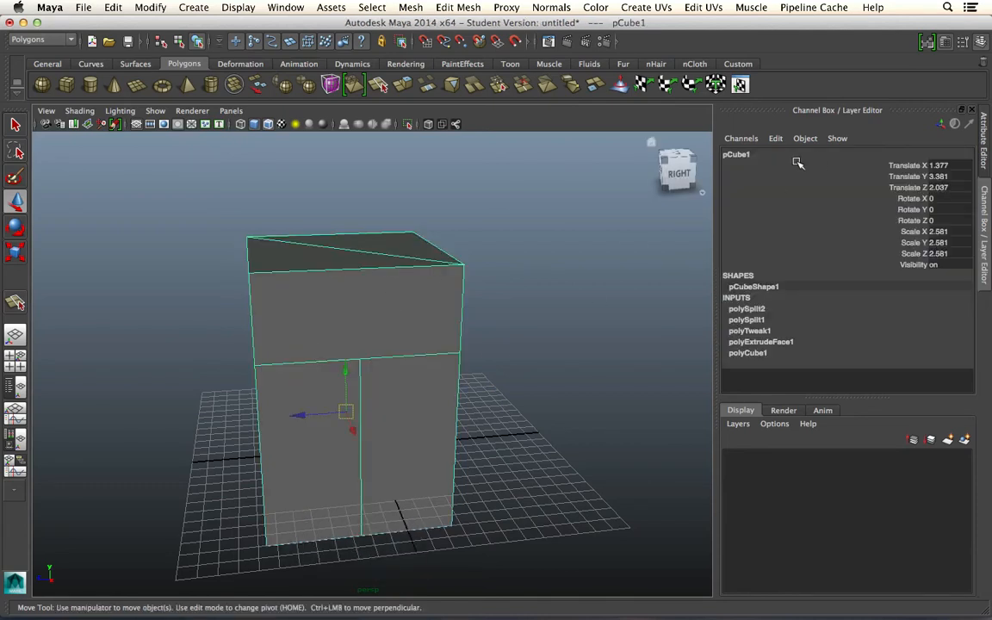
{"action": "left_click", "coordinate": [729, 153]}
{"action": "key", "text": "BackSpace"}
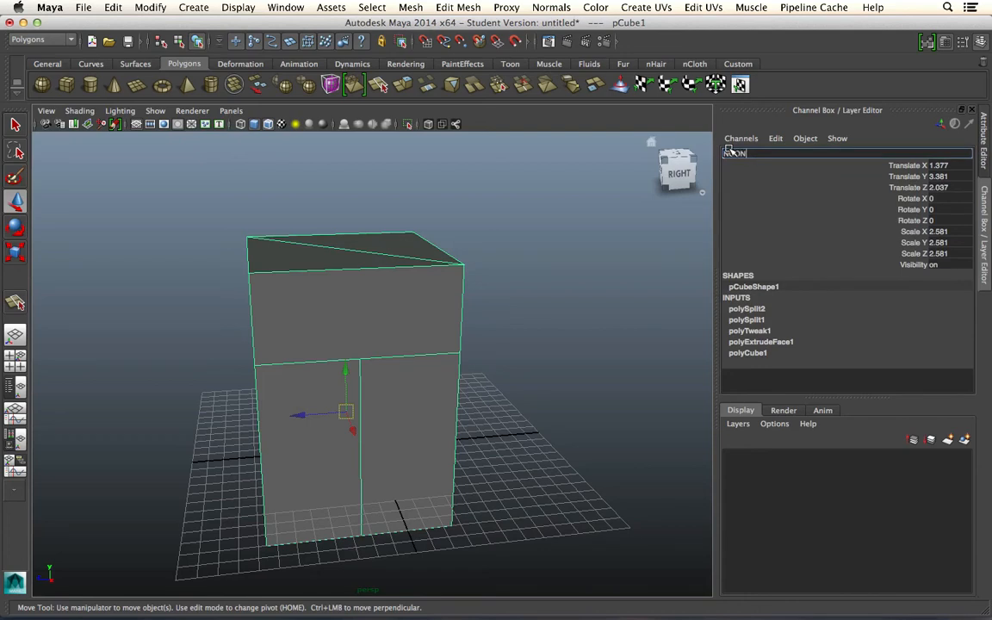
{"action": "type", "text": "NGON"}
{"action": "key", "text": "Return"}
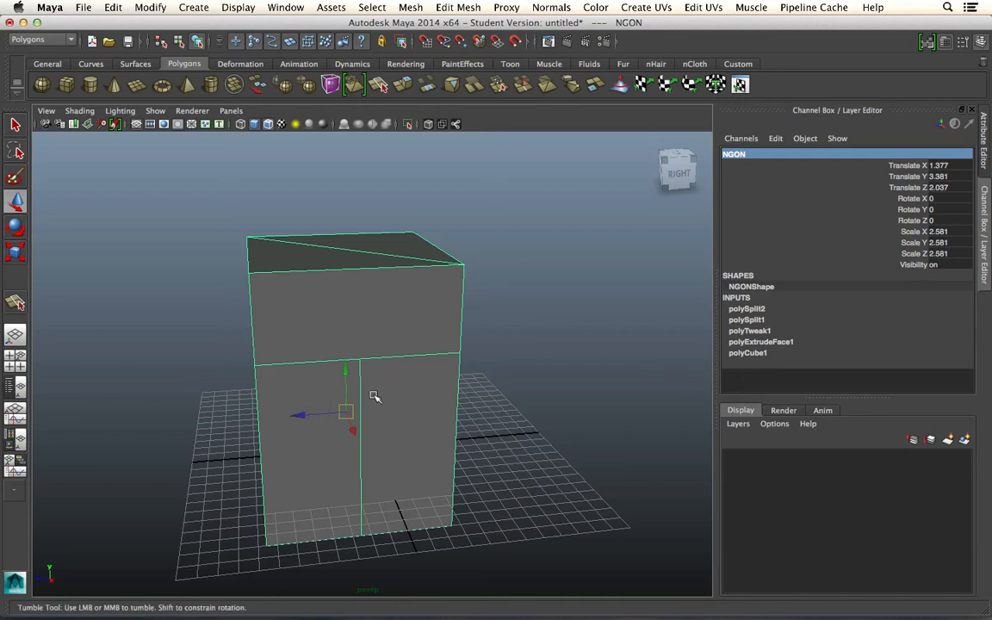
- Split the upper side face diagonally from the midpoint of its lower edge to its upper-left corner with the Interactive Split Tool
{"action": "mouse_move", "coordinate": [373, 398]}
{"action": "left_mouse_down", "text": "alt"}
{"action": "mouse_move", "coordinate": [315, 401]}
{"action": "mouse_move", "coordinate": [339, 432]}
{"action": "mouse_move", "coordinate": [303, 394]}
{"action": "mouse_move", "coordinate": [379, 399]}
{"action": "left_mouse_up", "text": "alt"}
{"action": "left_click", "coordinate": [16, 303]}
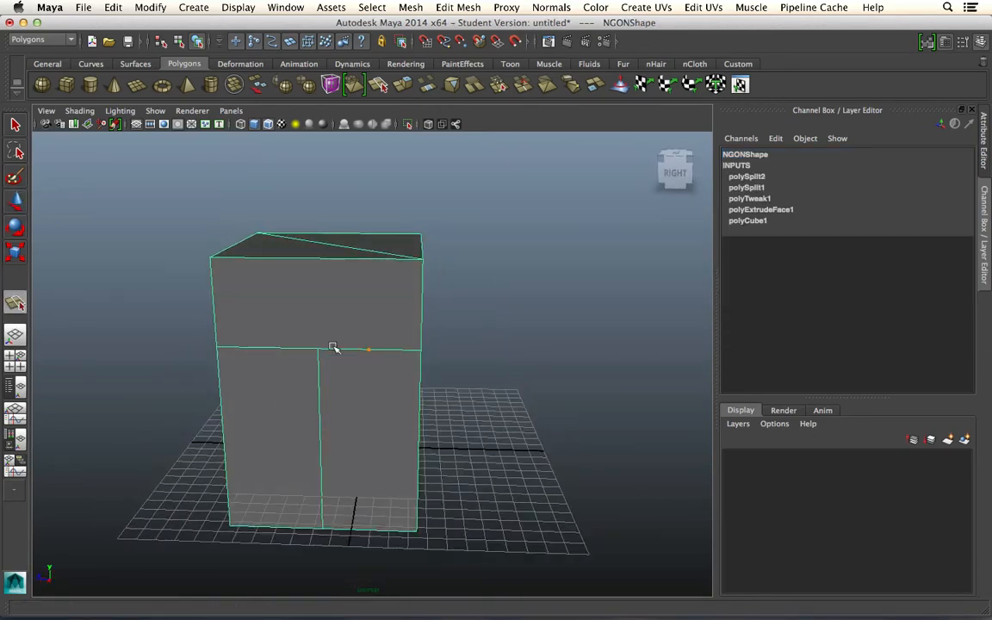
{"action": "left_click", "coordinate": [318, 348]}
{"action": "left_click", "coordinate": [214, 260]}
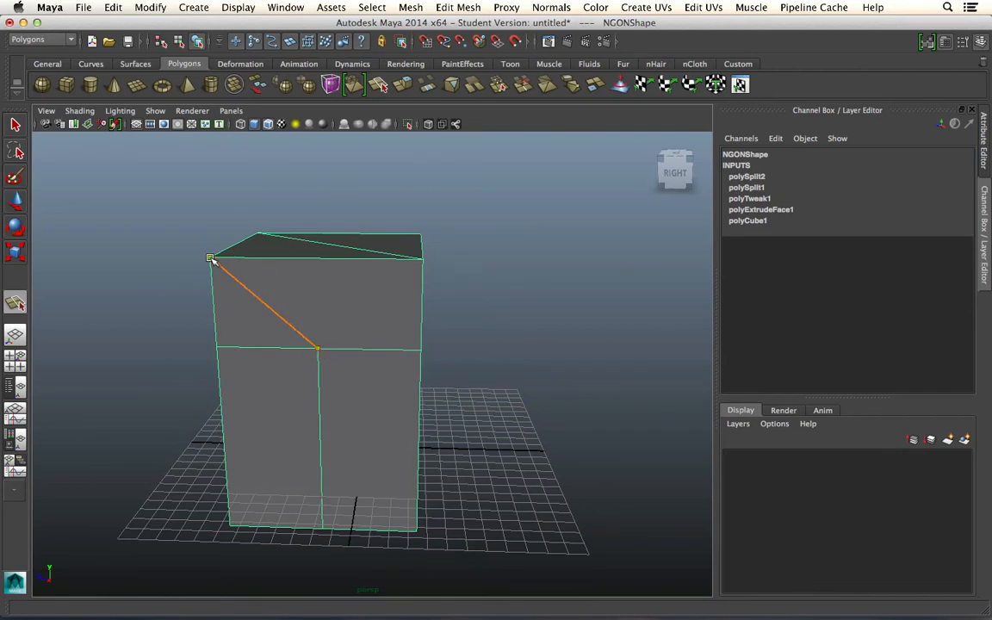
{"action": "key", "text": "Return"}
{"action": "key", "text": "w"}
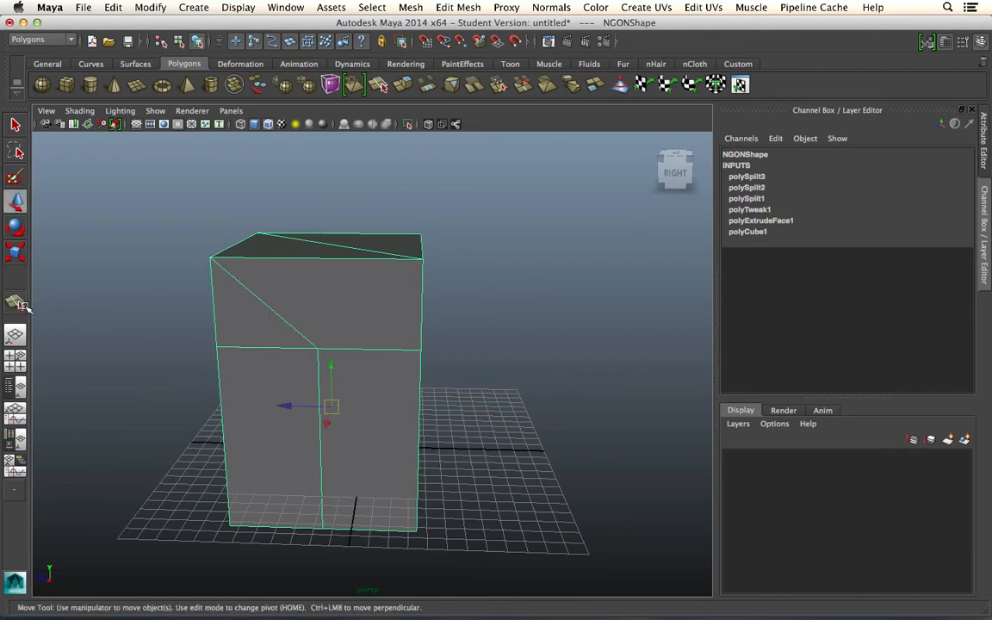
- Split the same upper side face from its lower edge's midpoint to its upper-right corner
{"action": "left_click", "coordinate": [22, 305]}
{"action": "left_click", "coordinate": [317, 349]}
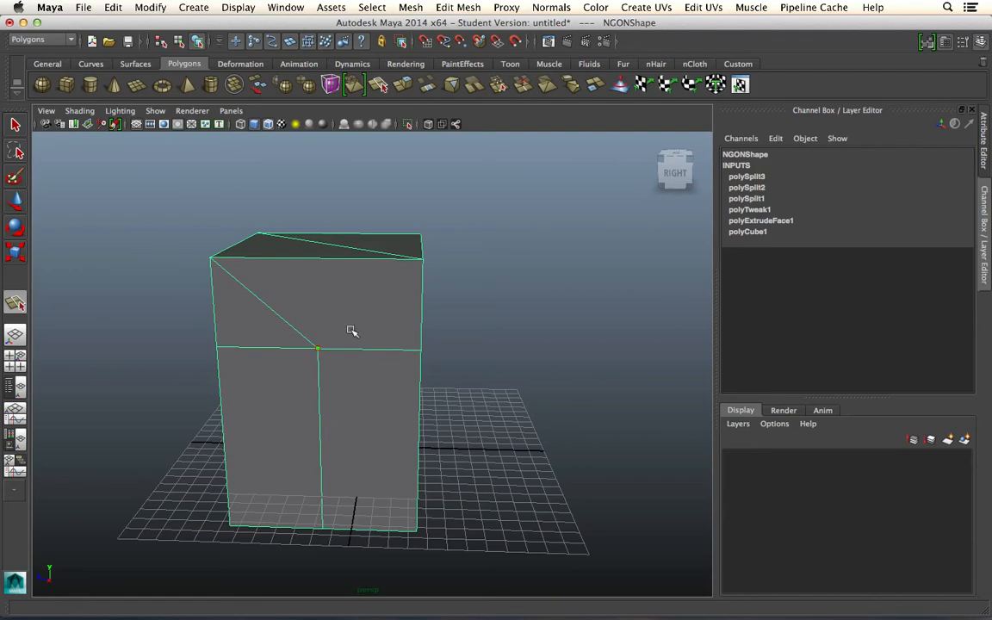
{"action": "left_click", "coordinate": [419, 260]}
{"action": "key", "text": "Return"}
{"action": "key", "text": "w"}
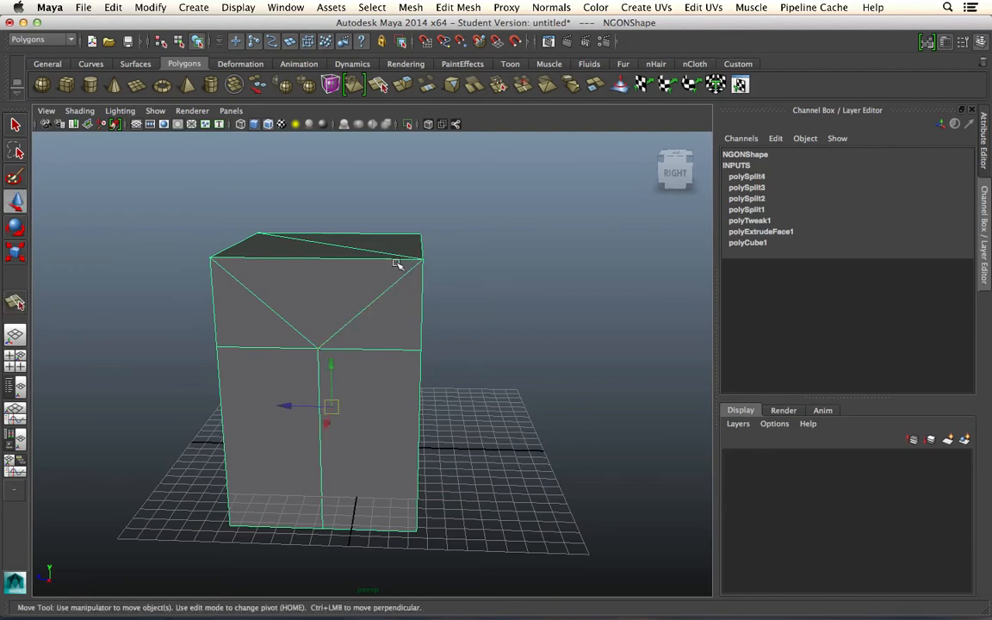
- Split the cube's bottom face from the lower end of the side's vertical split to the far left corner
{"action": "left_click_drag", "start_coordinate": [399, 266], "coordinate": [435, 258], "text": "alt"}
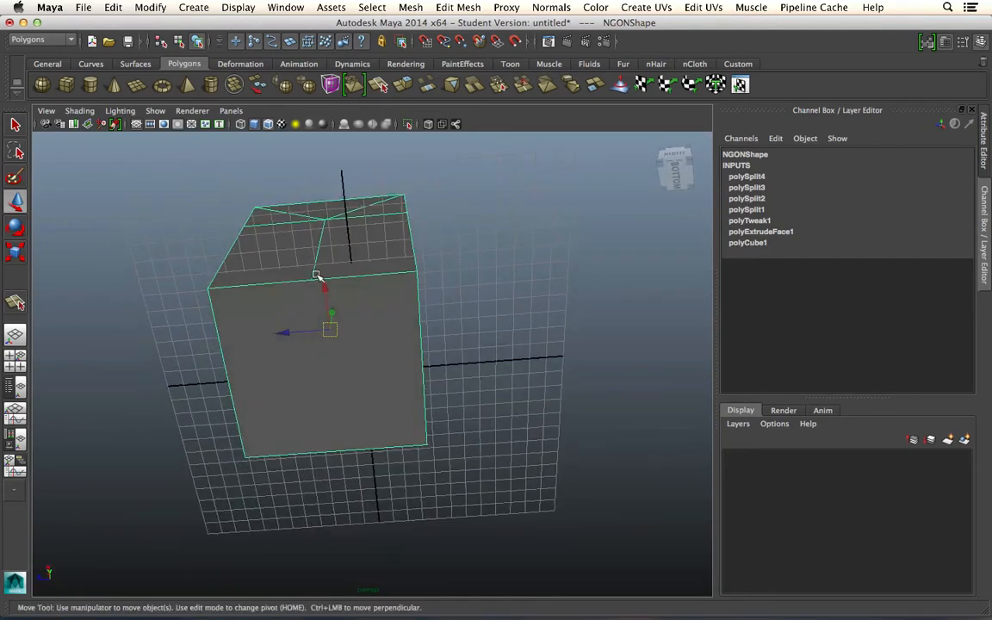
{"action": "left_click", "coordinate": [16, 300]}
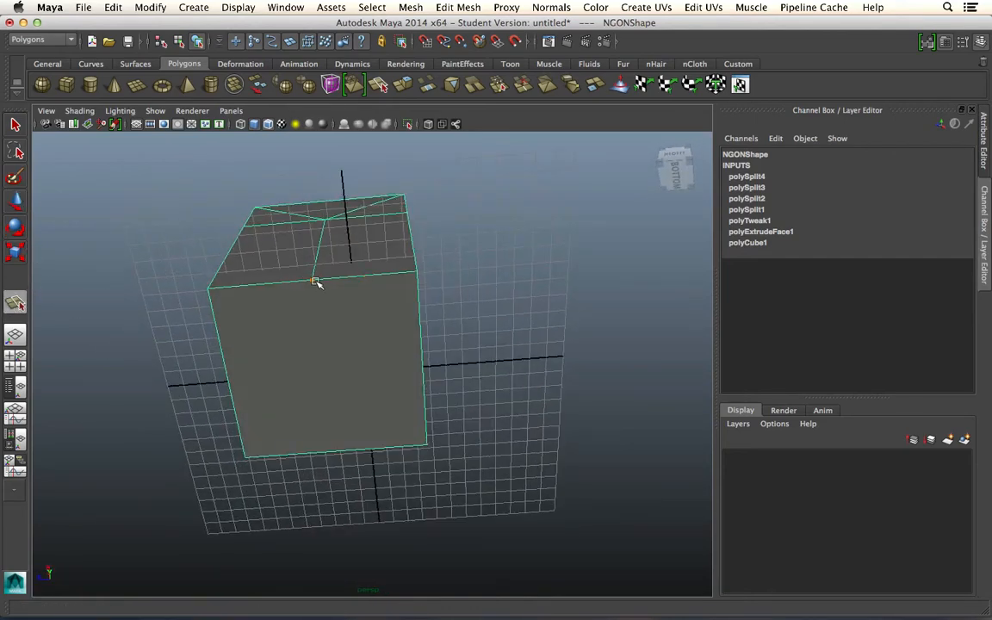
{"action": "left_click", "coordinate": [314, 281]}
{"action": "left_click", "coordinate": [246, 456]}
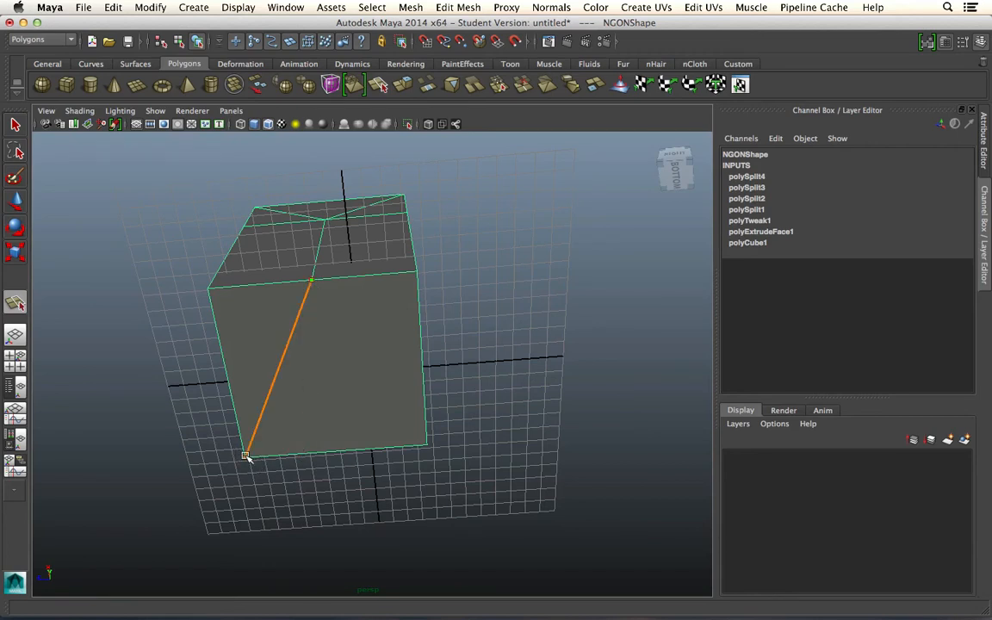
{"action": "key", "text": "w"}
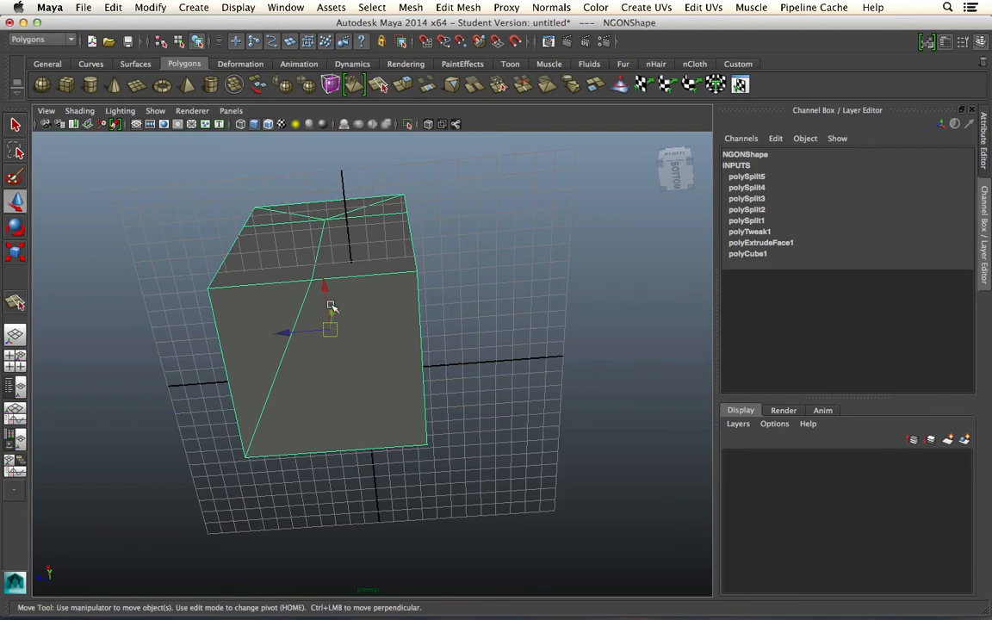
- Split the bottom face from the same edge midpoint to the far right corner, and deselect the cube in object mode
{"action": "key", "text": "y"}
{"action": "left_click", "coordinate": [312, 280]}
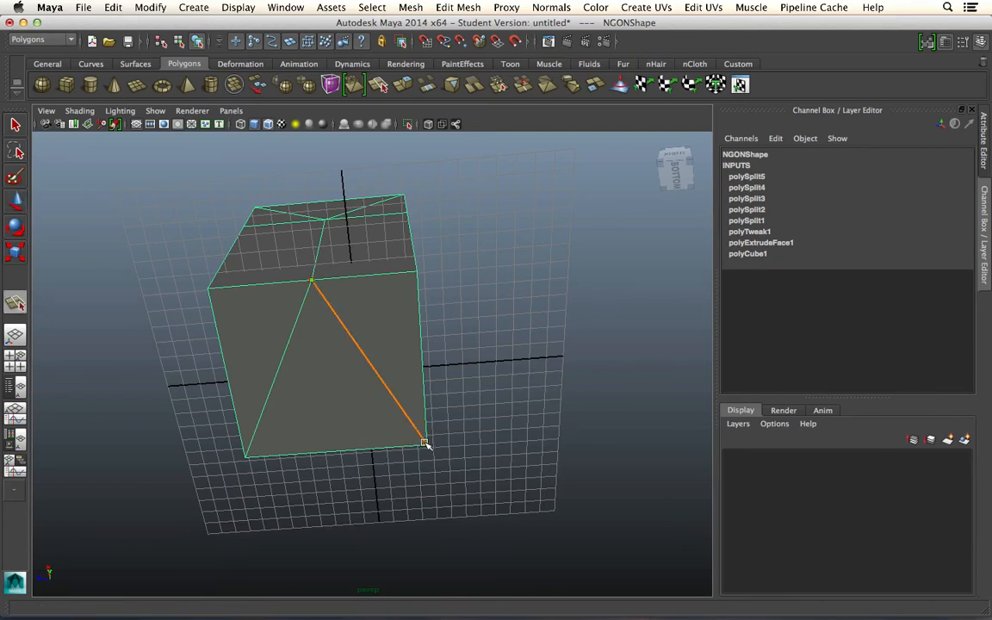
{"action": "key", "text": "w"}
{"action": "left_click_drag", "start_coordinate": [409, 334], "coordinate": [344, 361], "text": "alt"}
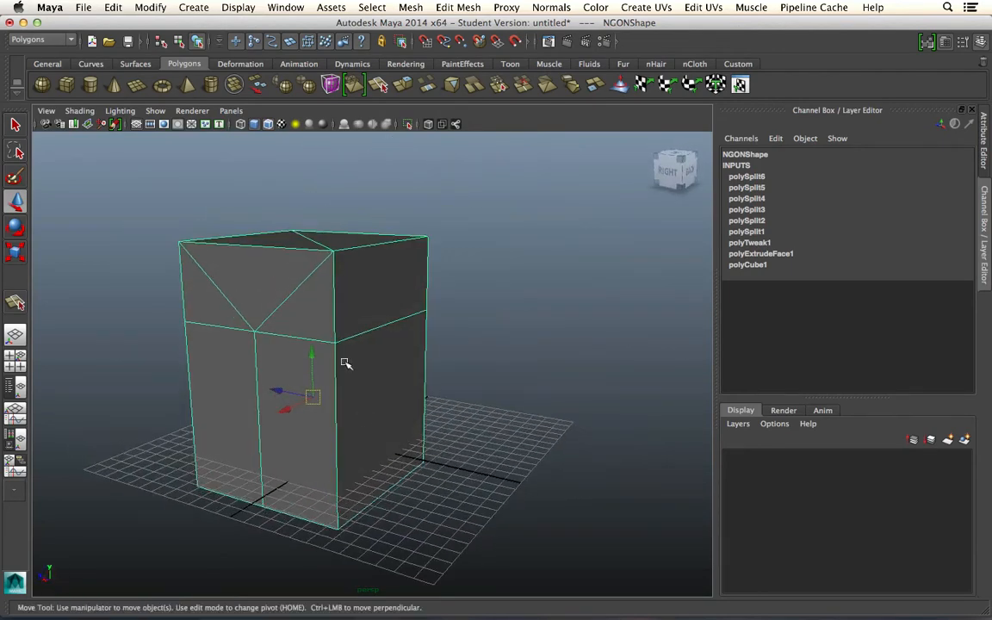
{"action": "right_click_drag", "start_coordinate": [325, 290], "coordinate": [306, 308]}
{"action": "left_click", "coordinate": [525, 328]}
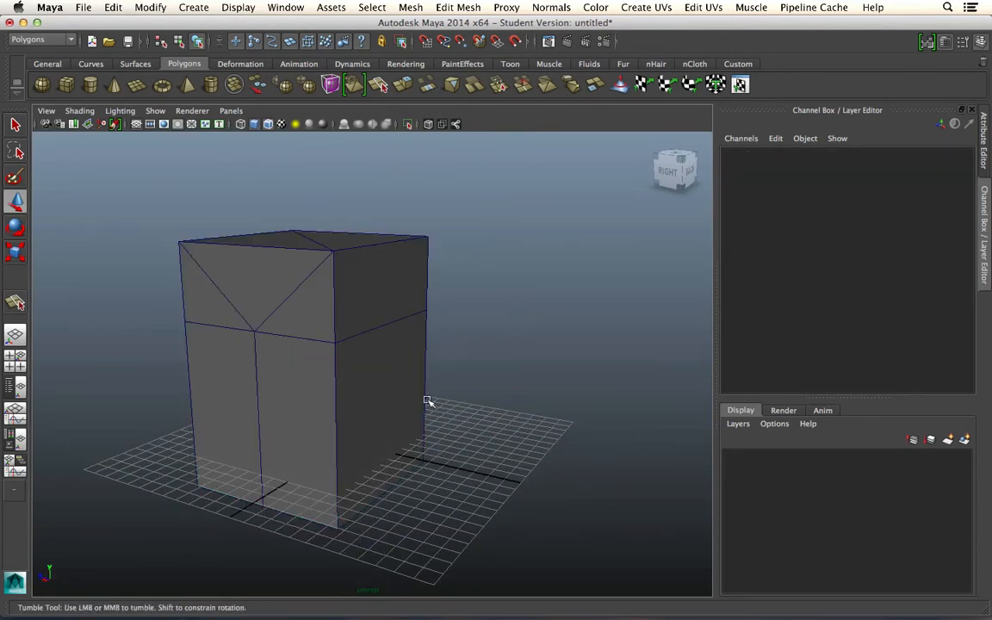
{"action": "left_click_drag", "start_coordinate": [427, 400], "coordinate": [347, 315], "text": "alt"}
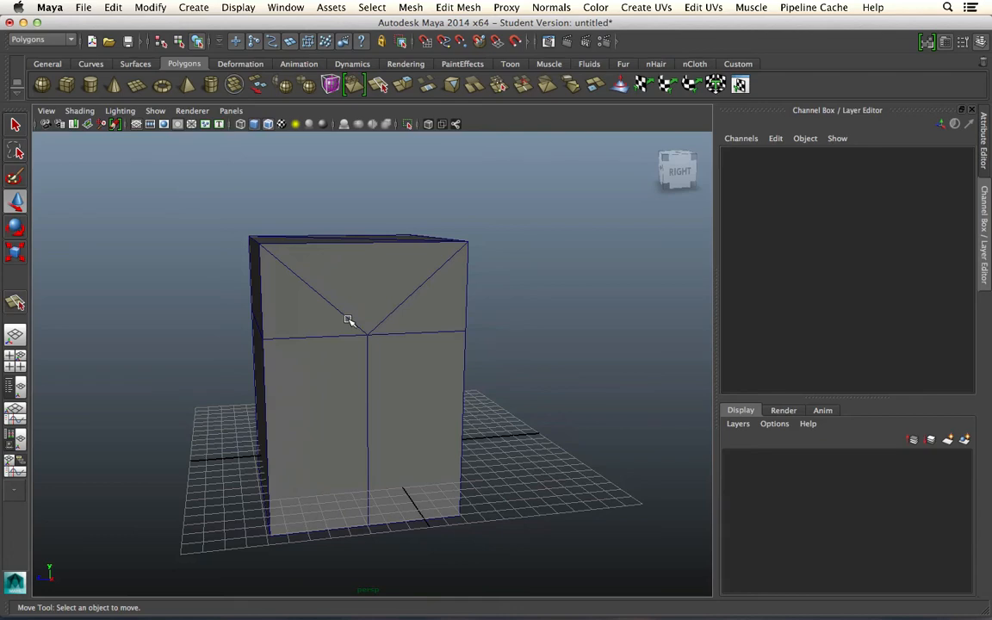
{"action": "left_click_drag", "start_coordinate": [388, 388], "coordinate": [312, 314], "text": "alt"}
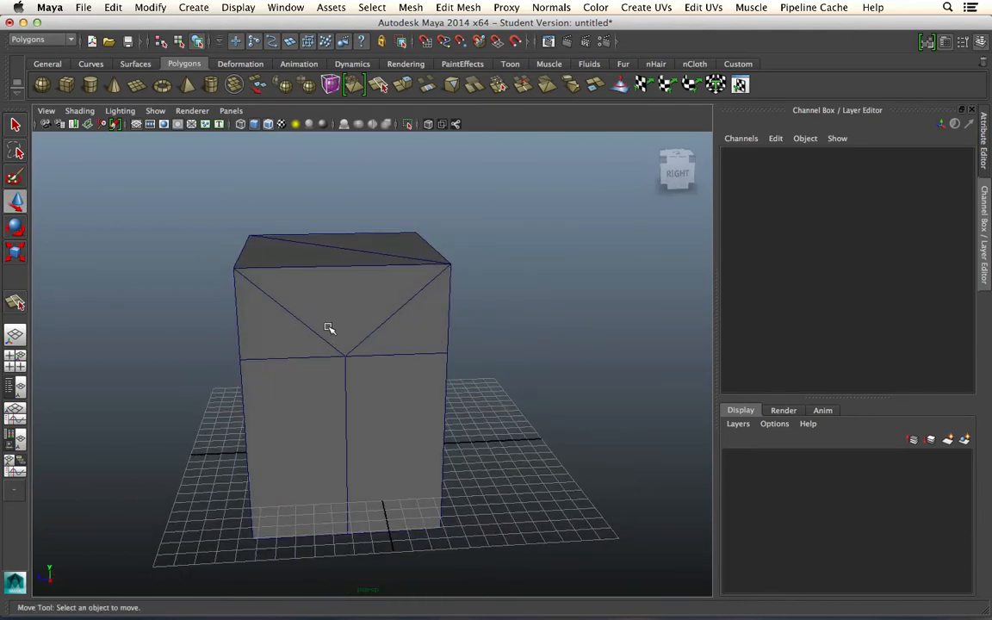
- In edge mode, select all the added split edges together: both side diagonals, the vertical edge, the top diagonal and both bottom diagonals
{"action": "right_click_drag", "start_coordinate": [291, 319], "coordinate": [289, 285]}
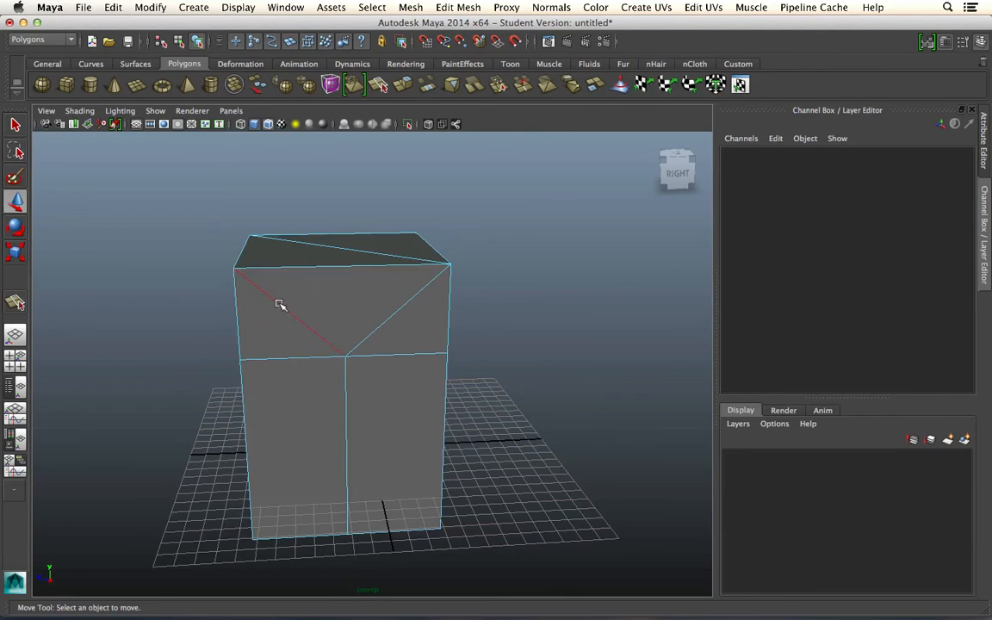
{"action": "left_click", "coordinate": [280, 305]}
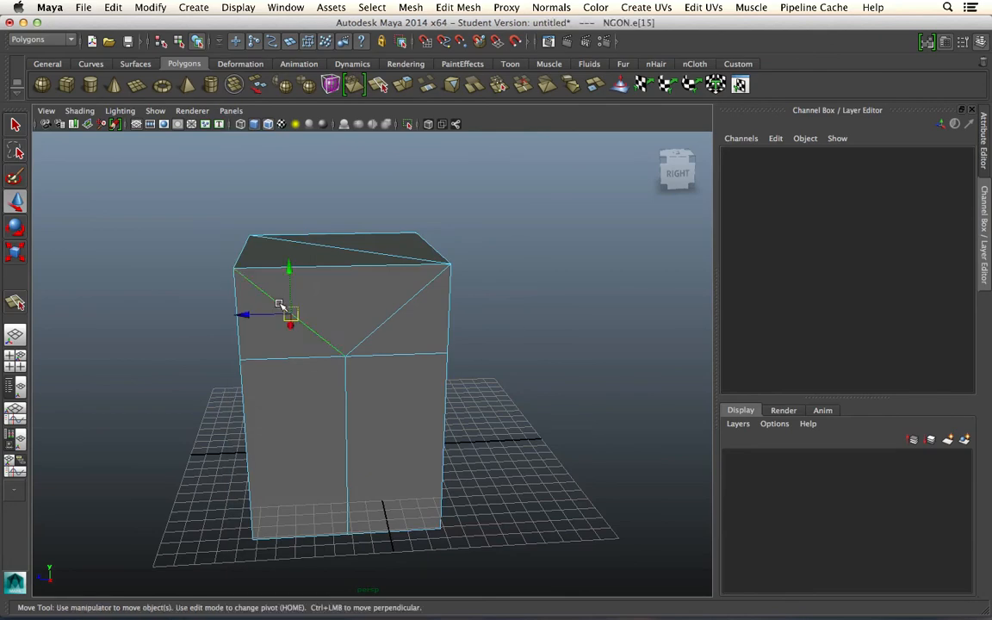
{"action": "left_click", "coordinate": [396, 315], "text": "shift"}
{"action": "left_click", "coordinate": [345, 411], "text": "shift"}
{"action": "left_click_drag", "start_coordinate": [415, 341], "coordinate": [322, 379], "text": "alt"}
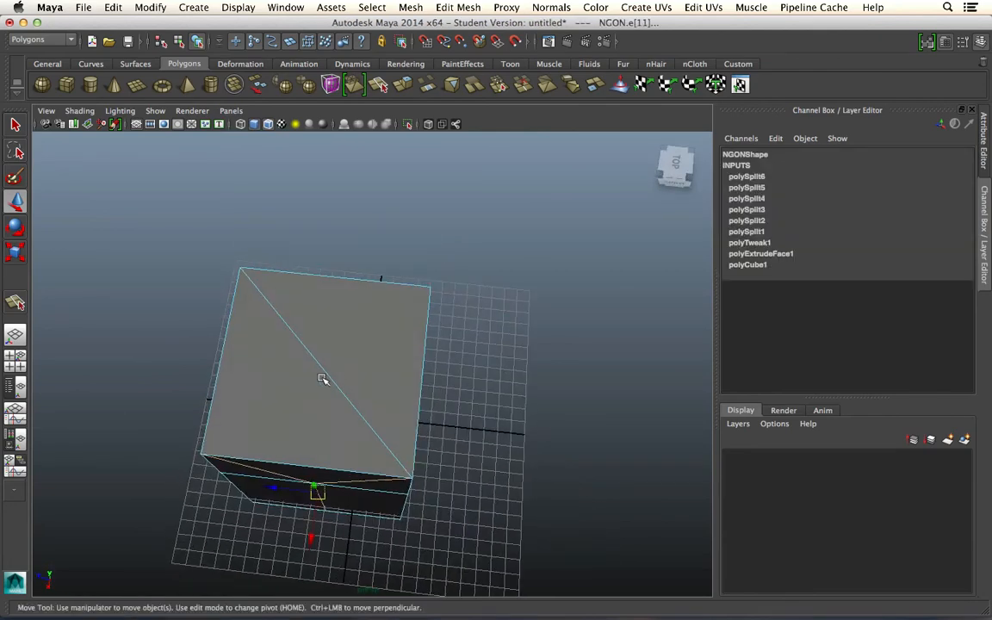
{"action": "left_click", "coordinate": [327, 377]}
{"action": "left_click_drag", "start_coordinate": [436, 395], "coordinate": [307, 261], "text": "alt"}
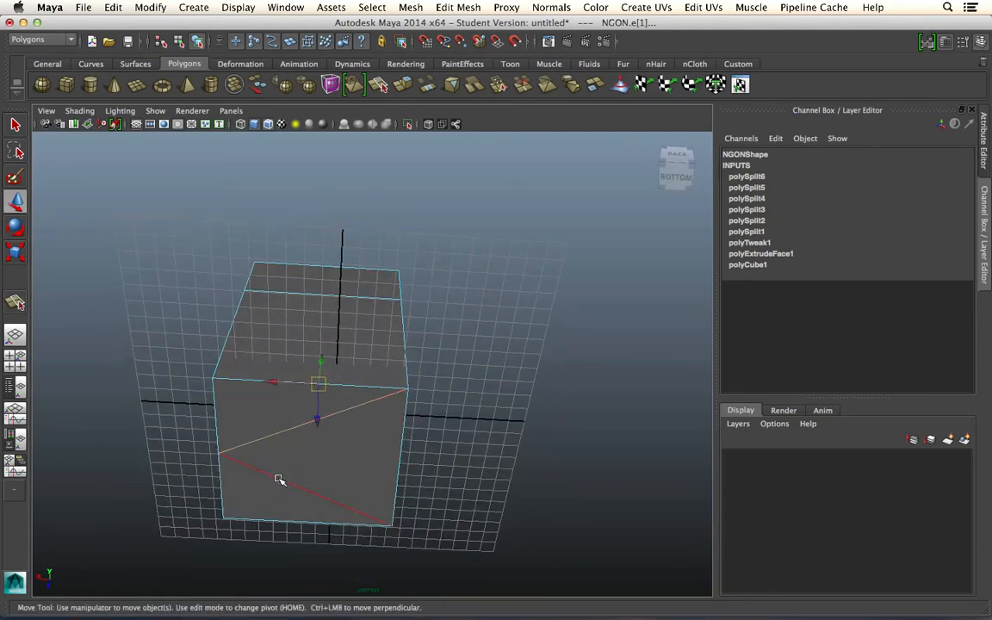
{"action": "left_click_drag", "start_coordinate": [240, 423], "coordinate": [390, 496], "text": "alt"}
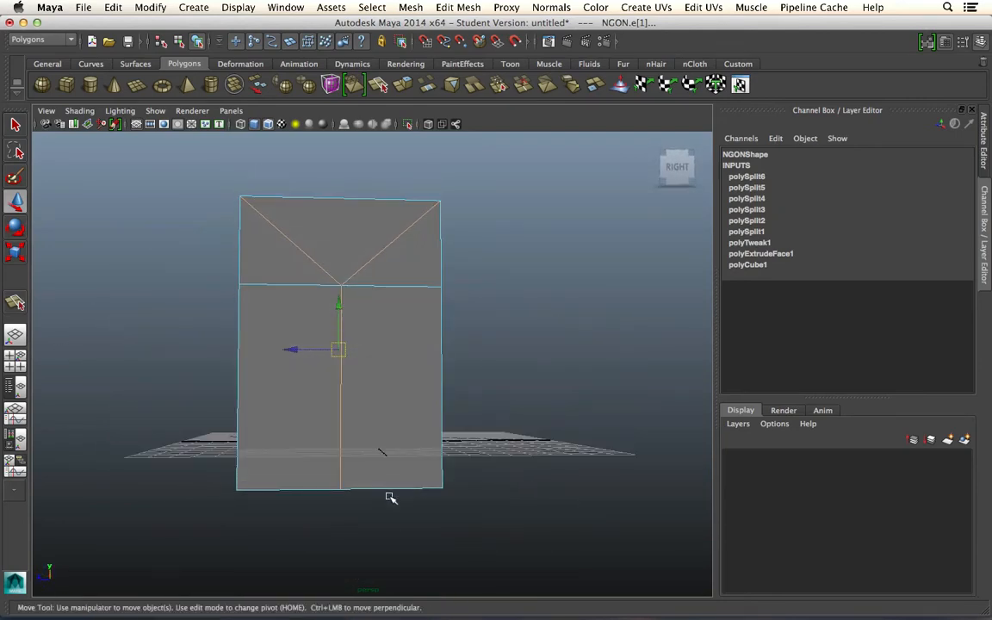
- Try deleting only the selected split edges, examine the leftover vertices in vertex mode, and undo the deletion
{"action": "left_click", "coordinate": [390, 500]}
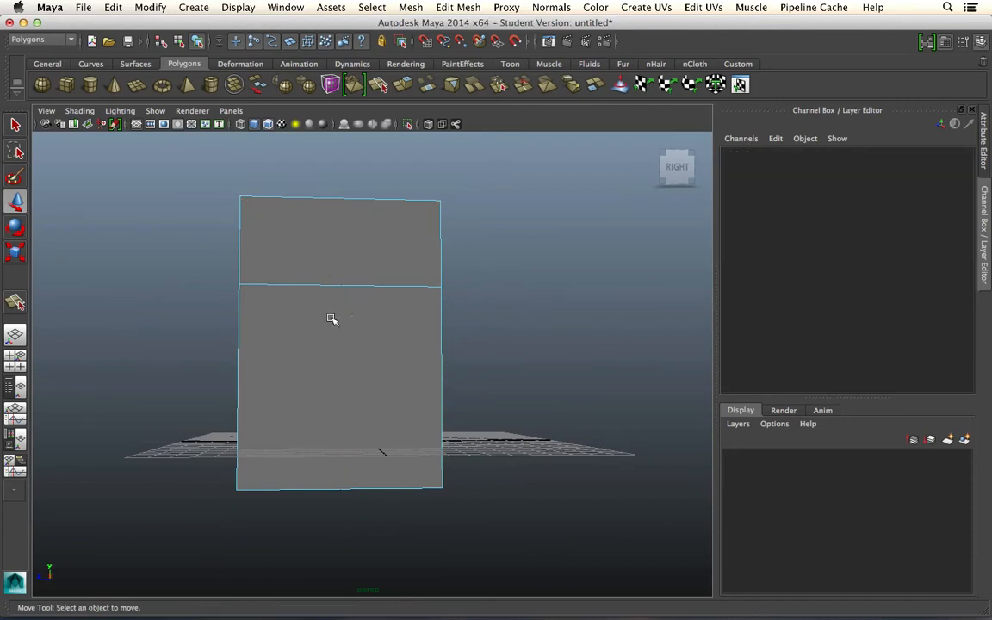
{"action": "right_click_drag", "start_coordinate": [349, 317], "coordinate": [295, 317]}
{"action": "left_click_drag", "start_coordinate": [363, 298], "coordinate": [371, 338], "text": "alt"}
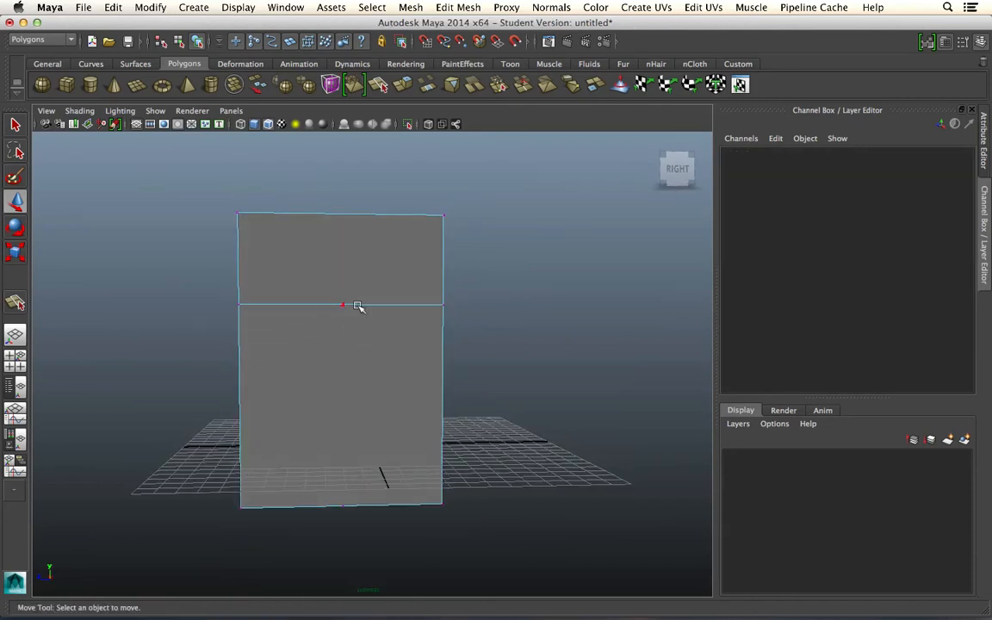
{"action": "scroll", "coordinate": [359, 306], "scroll_direction": "down", "scroll_amount": 2}
{"action": "scroll", "coordinate": [355, 303], "scroll_direction": "up", "scroll_amount": 4}
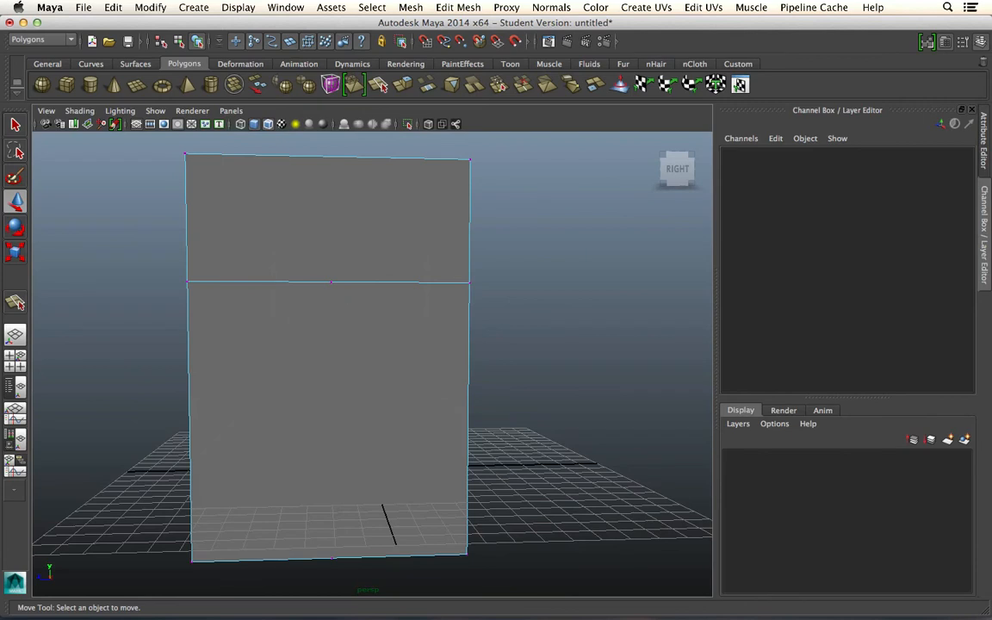
{"action": "left_click", "coordinate": [336, 291]}
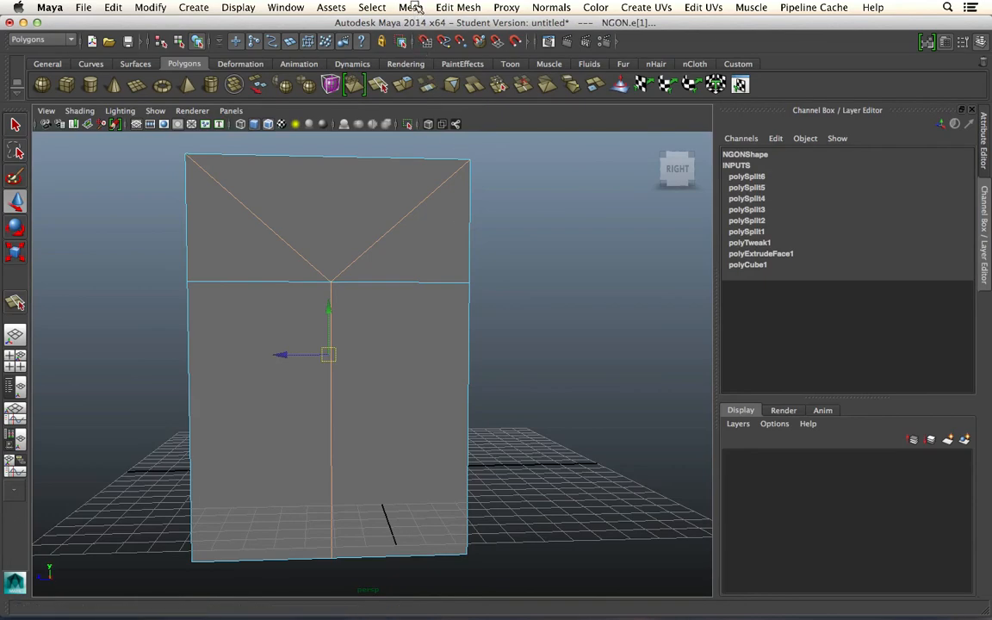
- Remove the selected split edges together with their vertices using Delete Edge/Vertex, and return the cube to object mode
{"action": "left_click", "coordinate": [442, 7]}
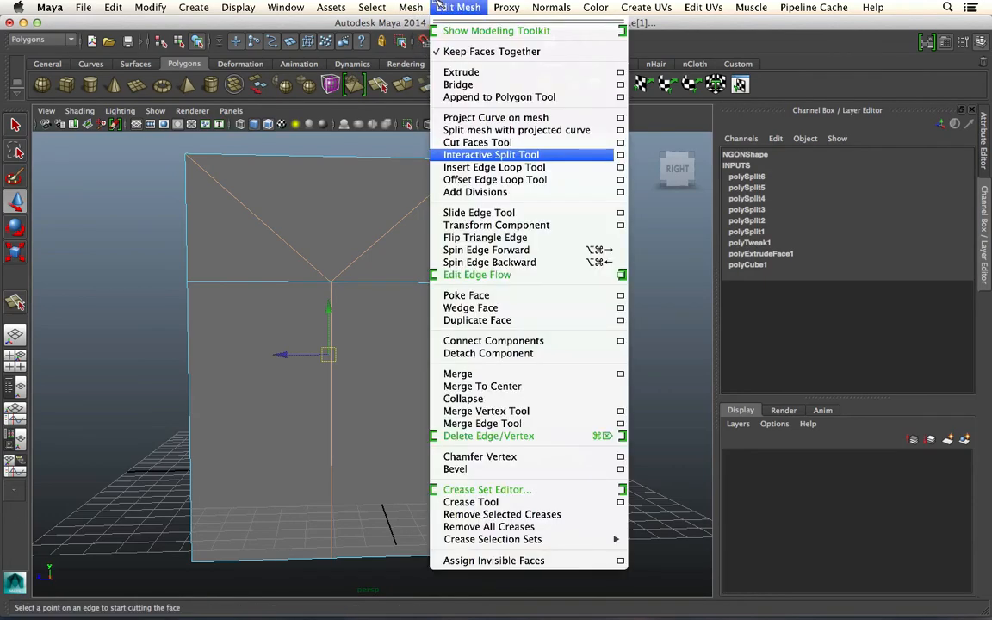
{"action": "mouse_move", "coordinate": [414, 7]}
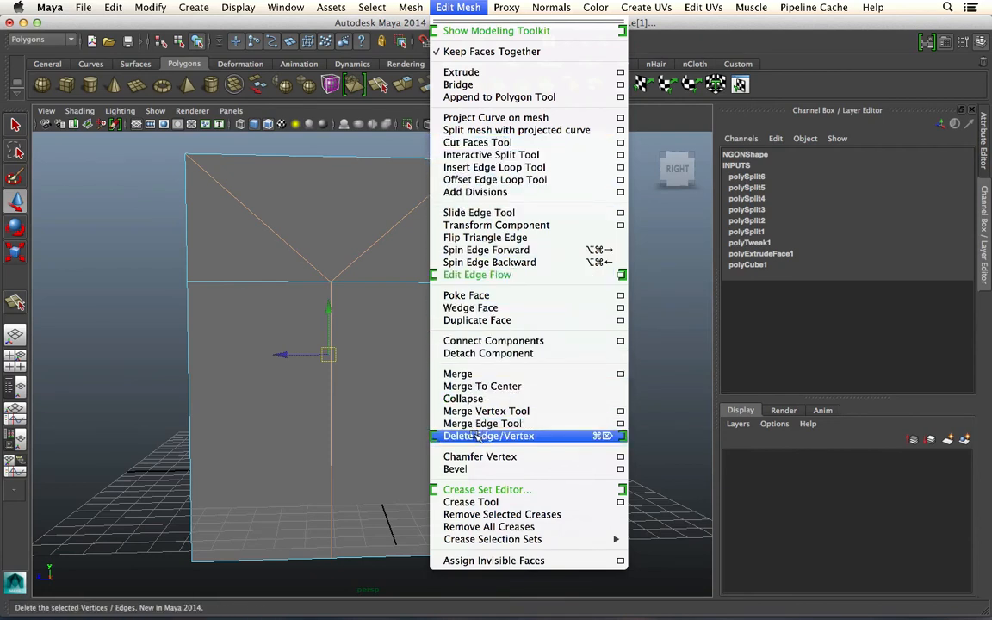
{"action": "left_click", "coordinate": [597, 438]}
{"action": "right_click_drag", "start_coordinate": [325, 274], "coordinate": [405, 233]}
{"action": "left_click", "coordinate": [298, 271]}
{"action": "left_click_drag", "start_coordinate": [405, 233], "coordinate": [280, 317], "text": "alt"}
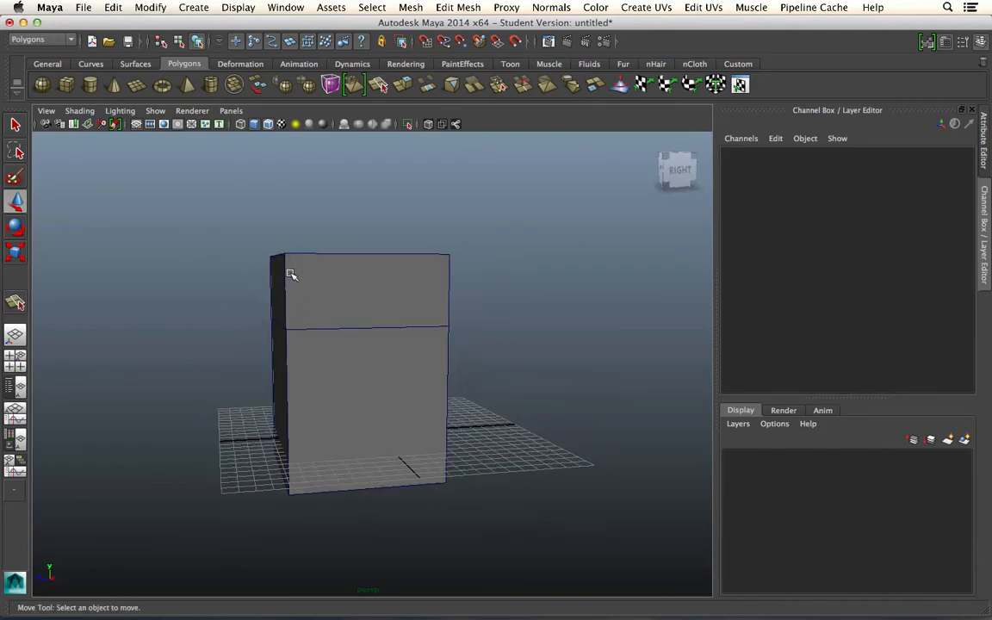
{"action": "left_click_drag", "start_coordinate": [290, 274], "coordinate": [366, 304], "text": "alt"}
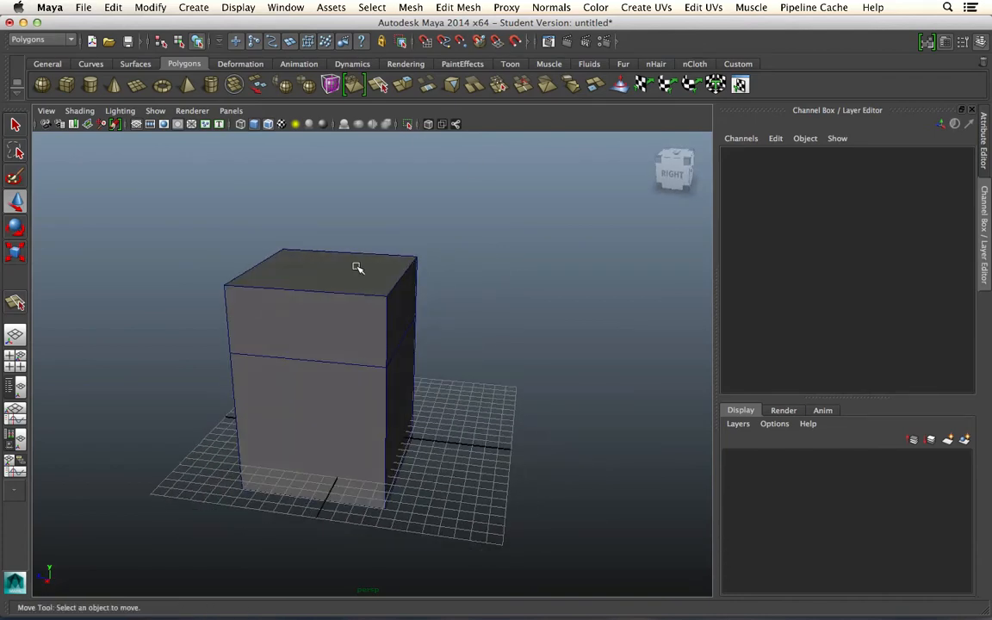
- Insert an edge loop around the cube just above the existing horizontal edges, and clear the selection in object mode
{"action": "left_click", "coordinate": [476, 7]}
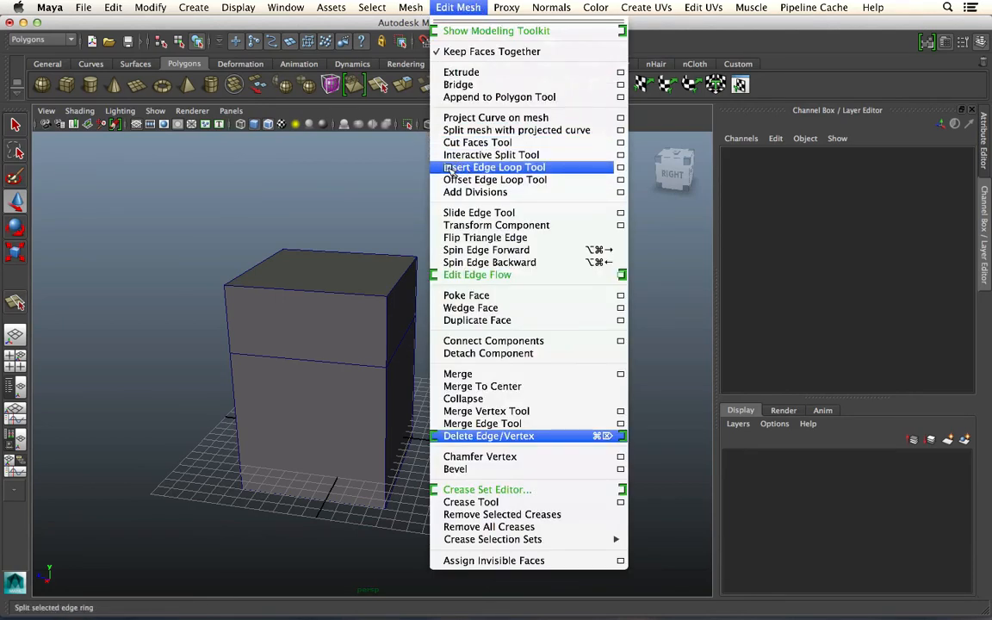
{"action": "left_click", "coordinate": [449, 170]}
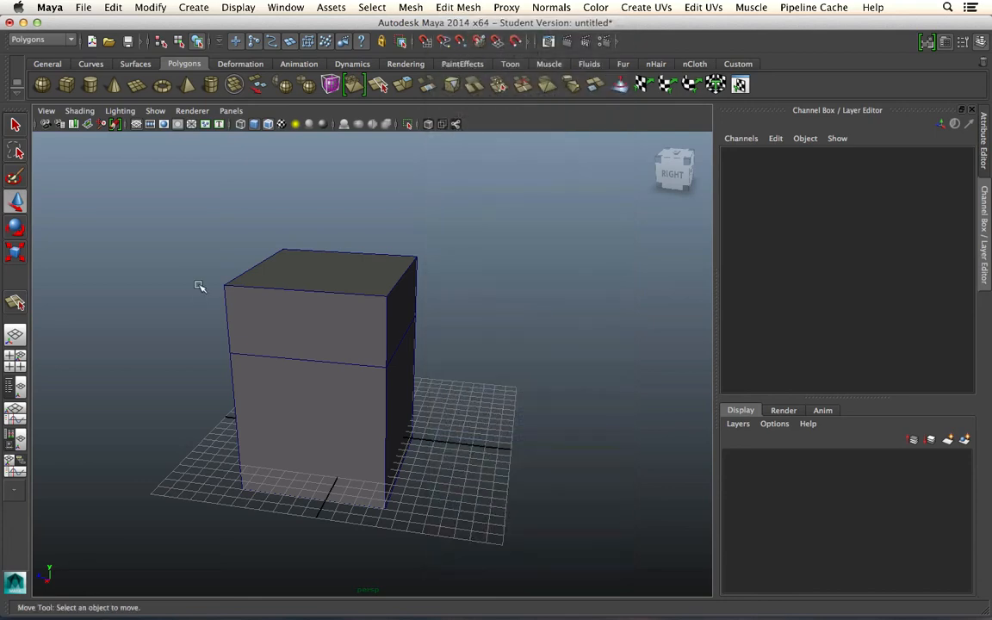
{"action": "left_click", "coordinate": [228, 342]}
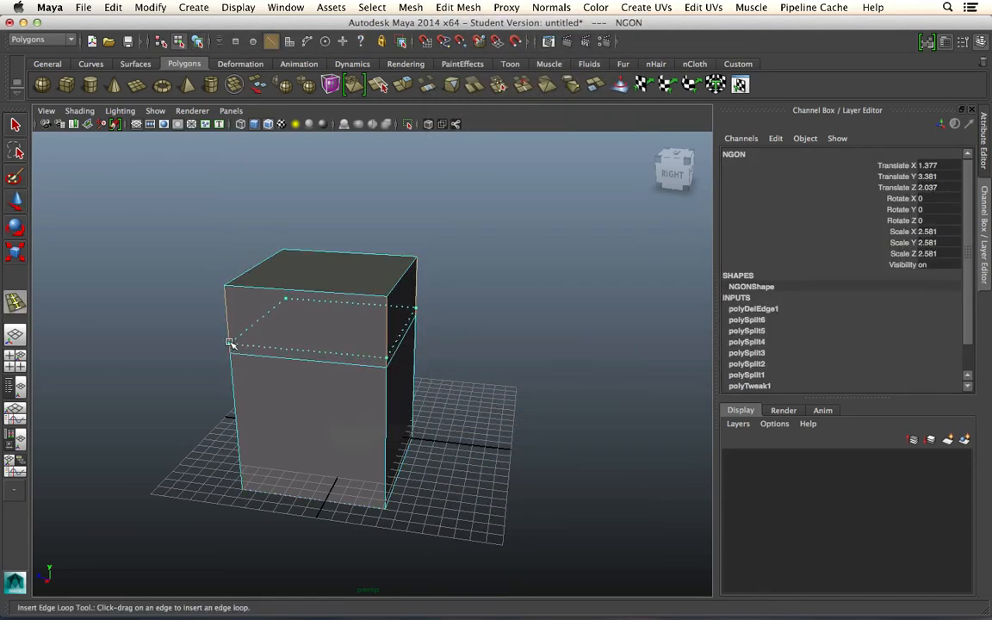
{"action": "left_click", "coordinate": [224, 346]}
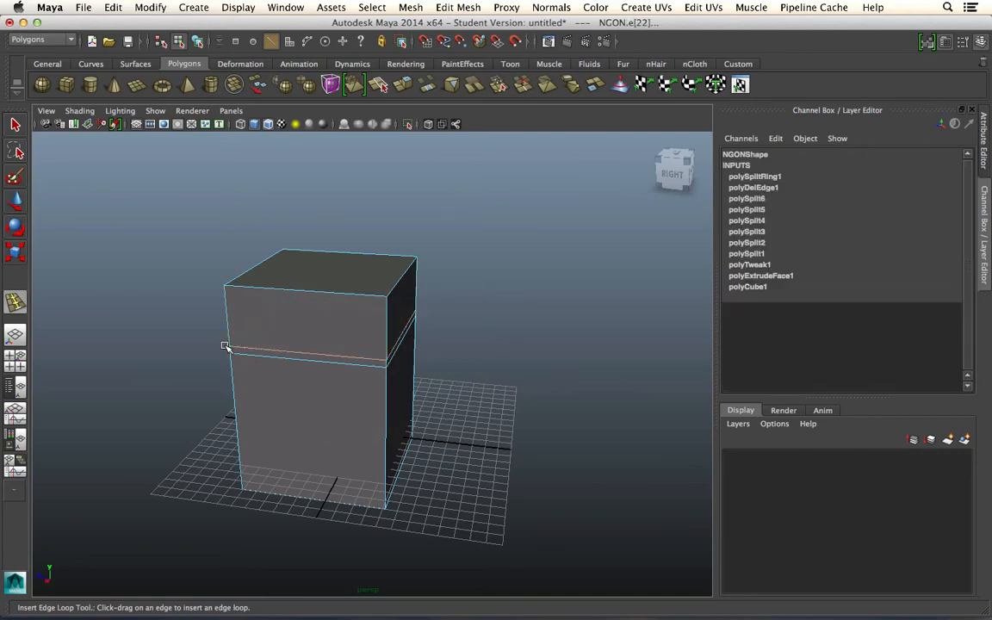
{"action": "left_click_drag", "start_coordinate": [416, 370], "coordinate": [508, 352], "text": "alt"}
{"action": "scroll", "coordinate": [365, 312], "scroll_direction": "up", "scroll_amount": 5}
{"action": "scroll", "coordinate": [322, 290], "scroll_direction": "down", "scroll_amount": 5}
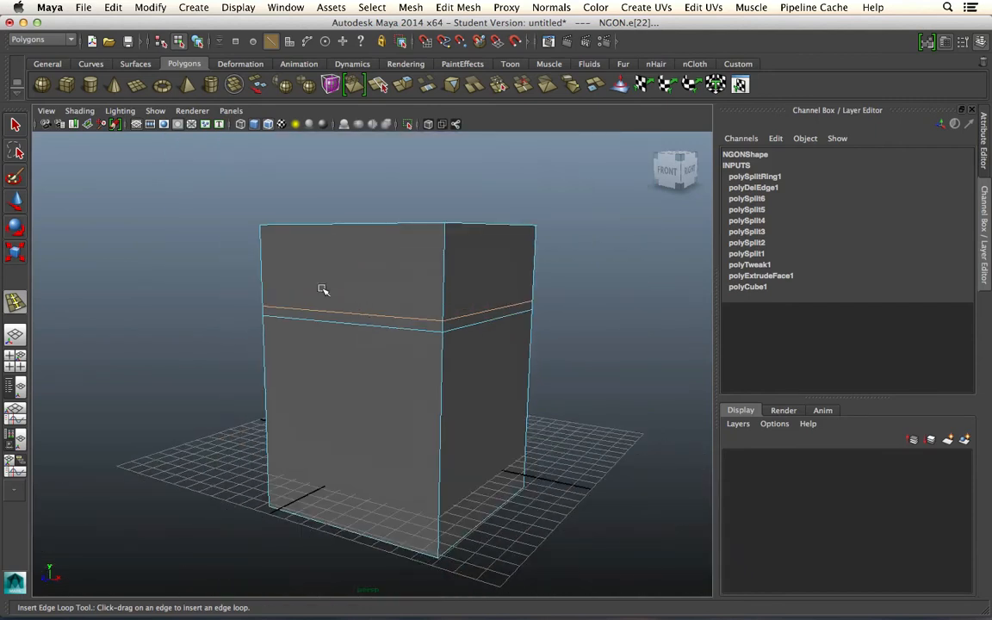
{"action": "right_click_drag", "start_coordinate": [353, 332], "coordinate": [382, 286]}
{"action": "left_click", "coordinate": [19, 120]}
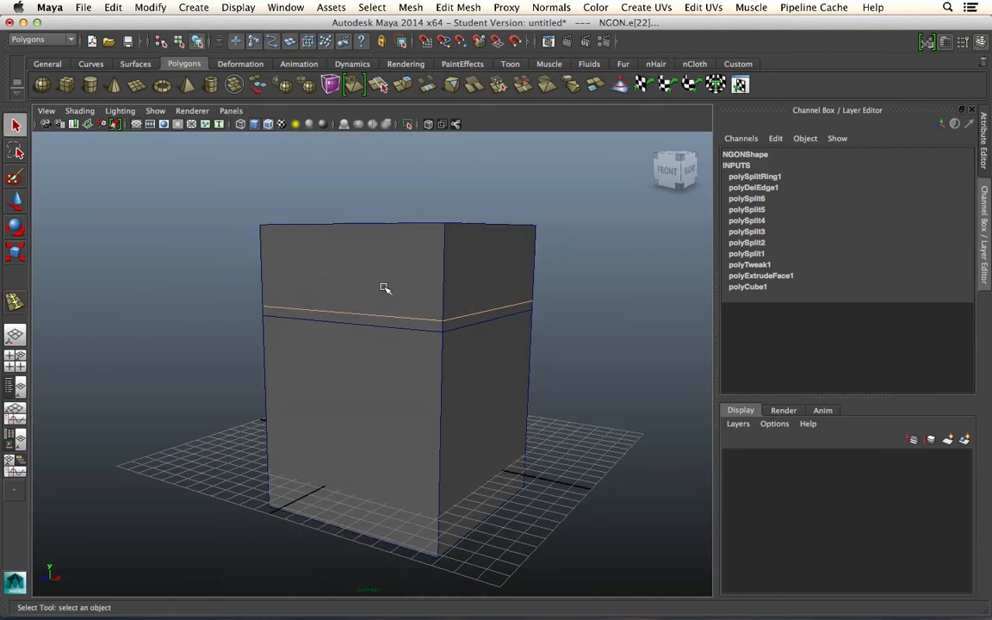
{"action": "left_click", "coordinate": [187, 316]}
- In edge mode, select the whole lower edge loop of the narrow band around the cube
{"action": "right_click", "coordinate": [322, 310]}
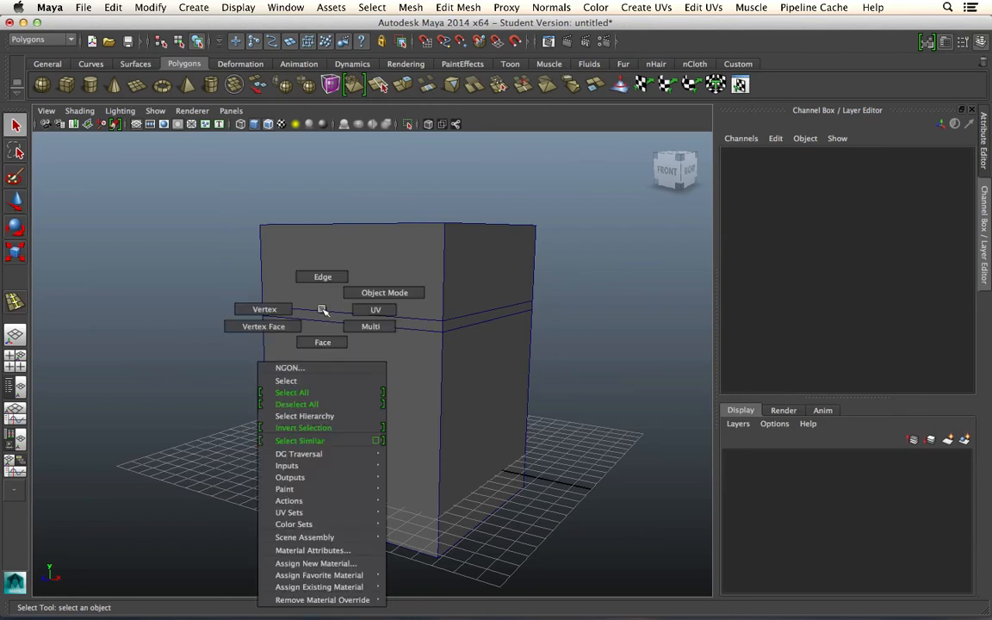
{"action": "left_click", "coordinate": [324, 283]}
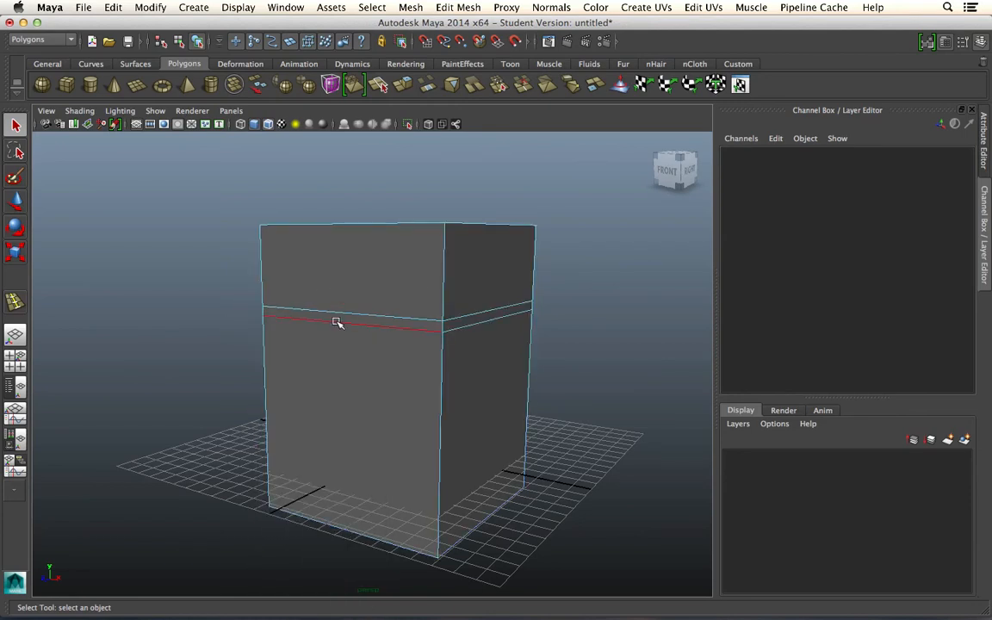
{"action": "left_click", "coordinate": [337, 323]}
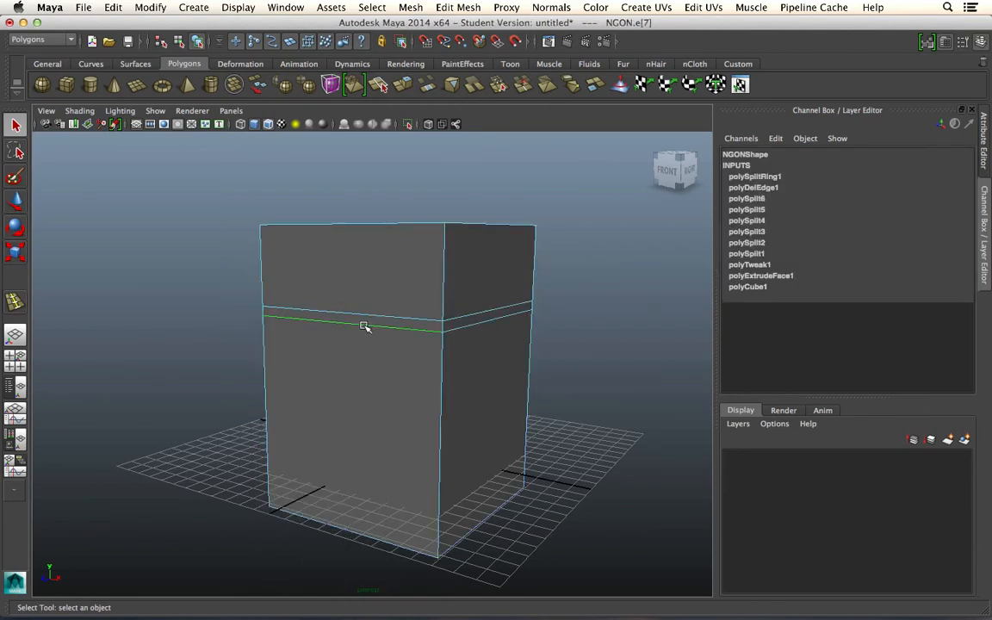
{"action": "left_click", "coordinate": [411, 333]}
{"action": "left_click_drag", "start_coordinate": [618, 362], "coordinate": [383, 368], "text": "alt"}
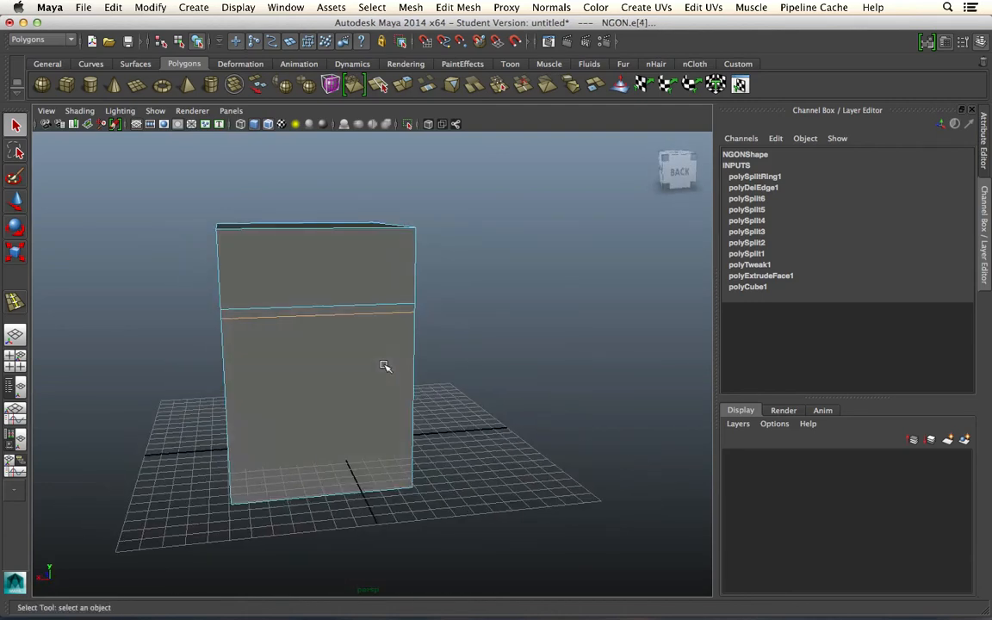
- Try scaling the lower edge loop inward and moving it up, examine the resulting ledge, and undo the changes
{"action": "key", "text": "r"}
{"action": "left_click_drag", "start_coordinate": [306, 301], "coordinate": [432, 312]}
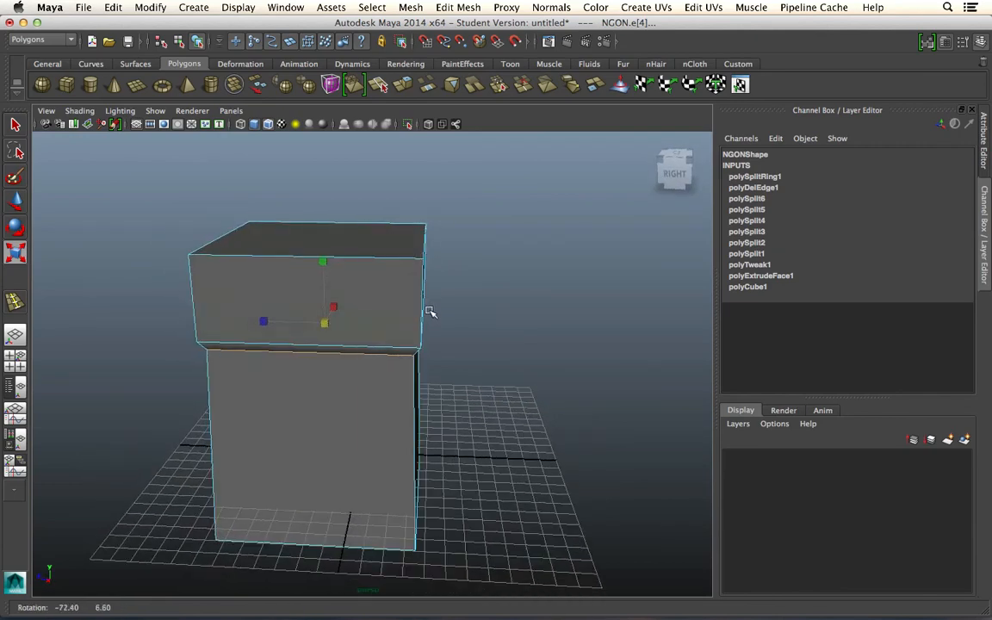
{"action": "key", "text": "w"}
{"action": "left_click_drag", "start_coordinate": [324, 271], "coordinate": [325, 257]}
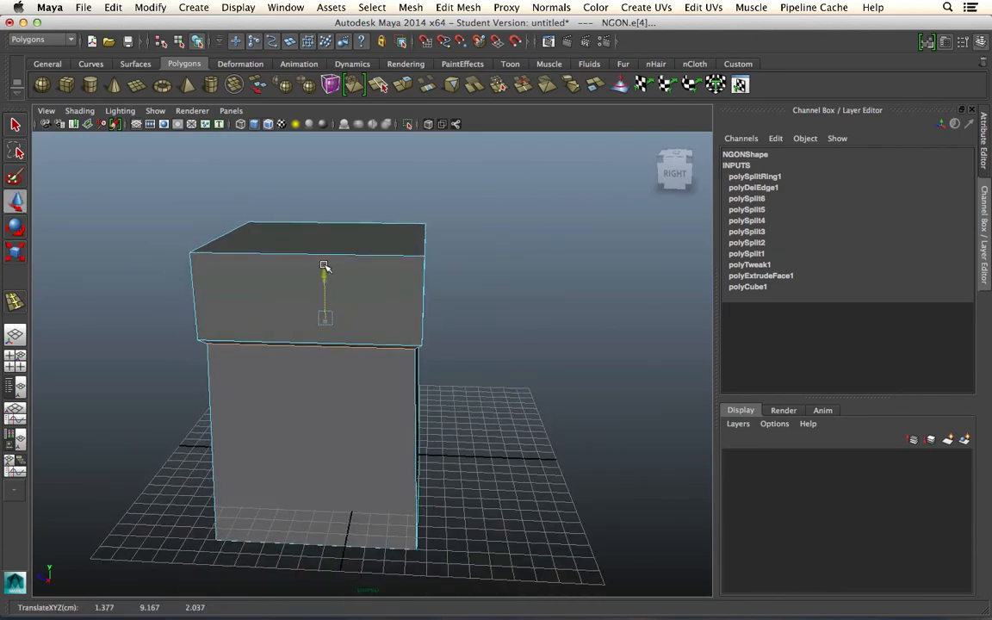
{"action": "left_click_drag", "start_coordinate": [410, 281], "coordinate": [316, 291], "text": "alt"}
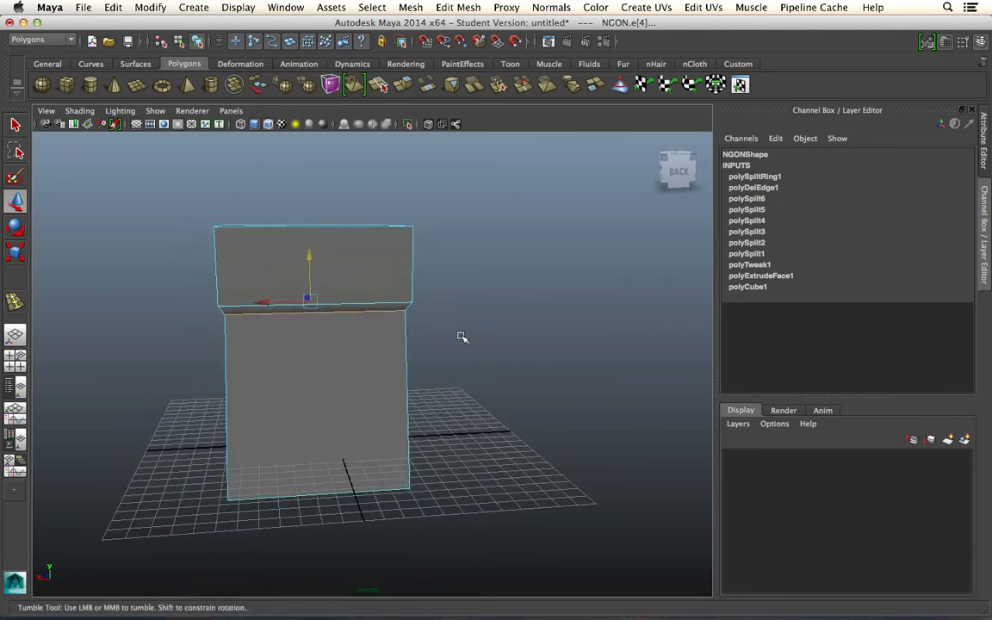
{"action": "left_click_drag", "start_coordinate": [461, 338], "coordinate": [404, 335], "text": "alt"}
{"action": "key", "text": "z"}
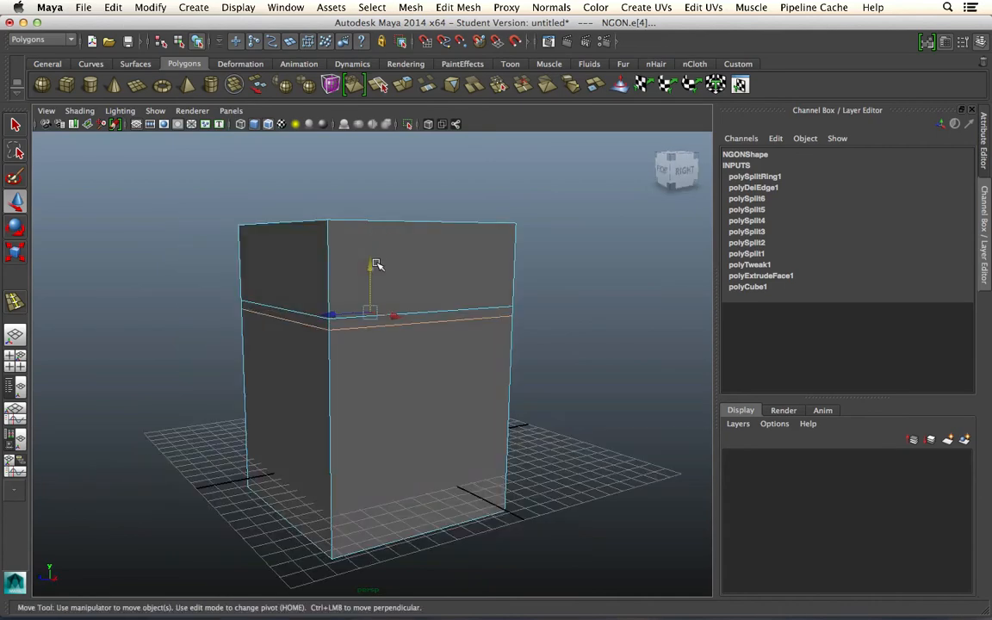
- In face mode, select all four faces of the narrow band around the cube
{"action": "right_click_drag", "start_coordinate": [426, 316], "coordinate": [428, 344]}
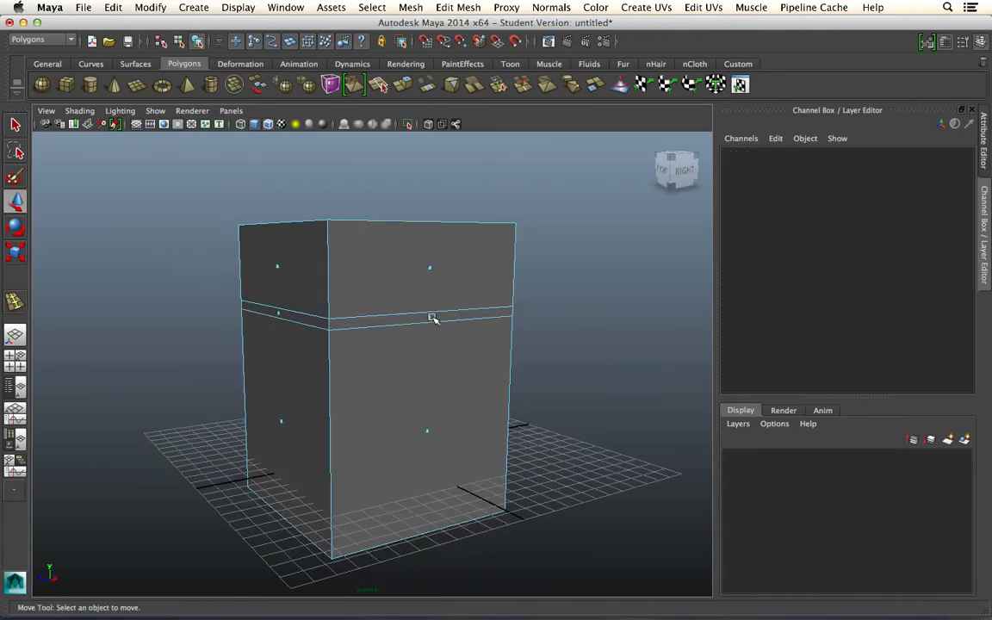
{"action": "left_click", "coordinate": [429, 318]}
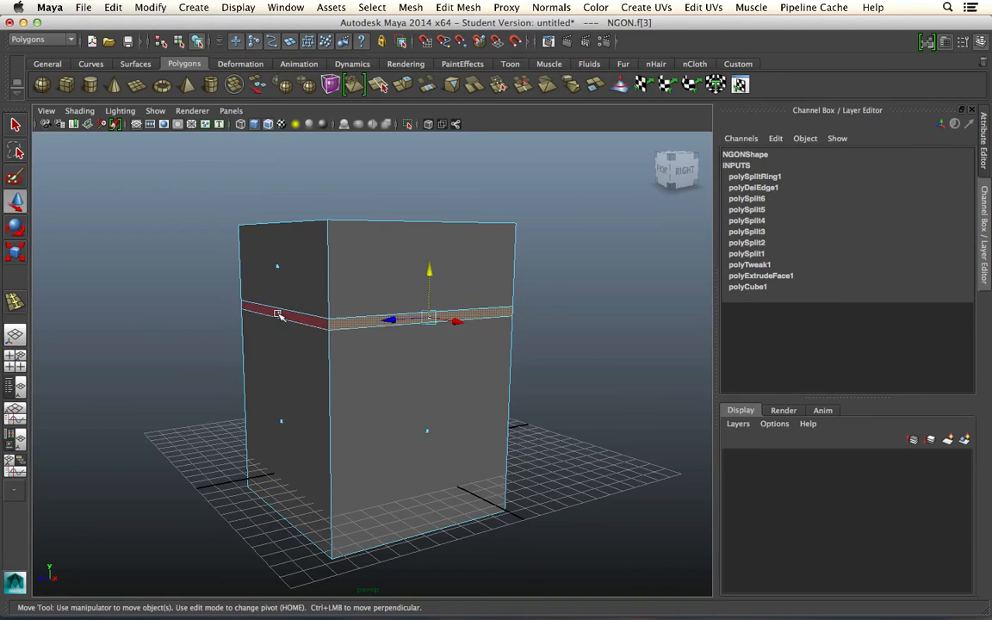
{"action": "double_click", "coordinate": [277, 314]}
{"action": "key", "text": "super+z"}
{"action": "left_click", "coordinate": [431, 322], "text": "shift"}
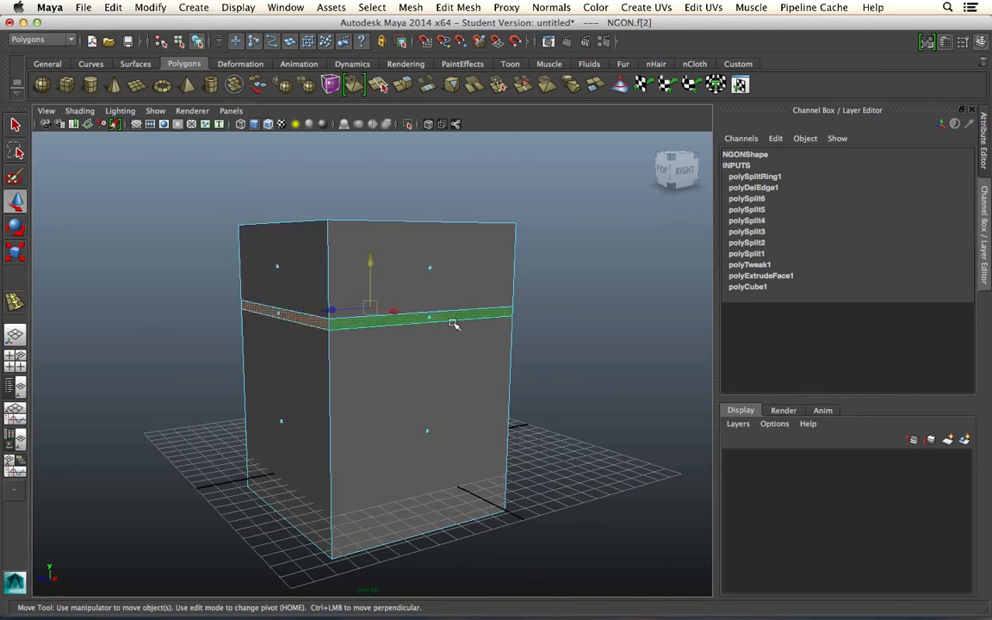
{"action": "left_click_drag", "start_coordinate": [454, 323], "coordinate": [532, 292], "text": "alt"}
{"action": "left_click", "coordinate": [342, 315], "text": "shift"}
{"action": "left_click", "coordinate": [419, 303], "text": "shift"}
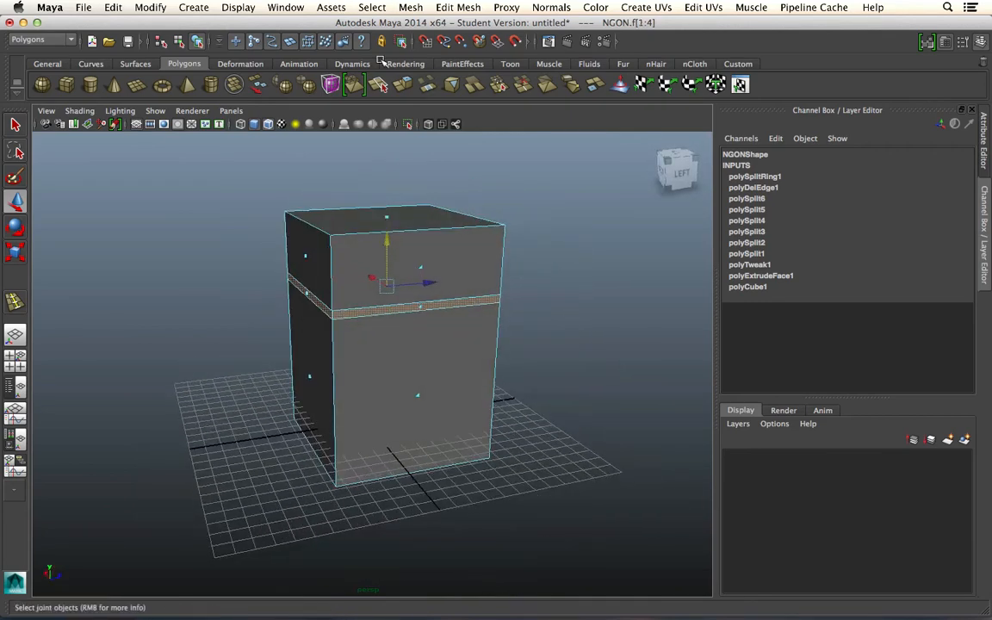
- Extrude the band faces together, scale them uniformly inward to about 0.883 to form a groove, and return to object mode
{"action": "left_click", "coordinate": [457, 7]}
{"action": "left_click", "coordinate": [469, 71]}
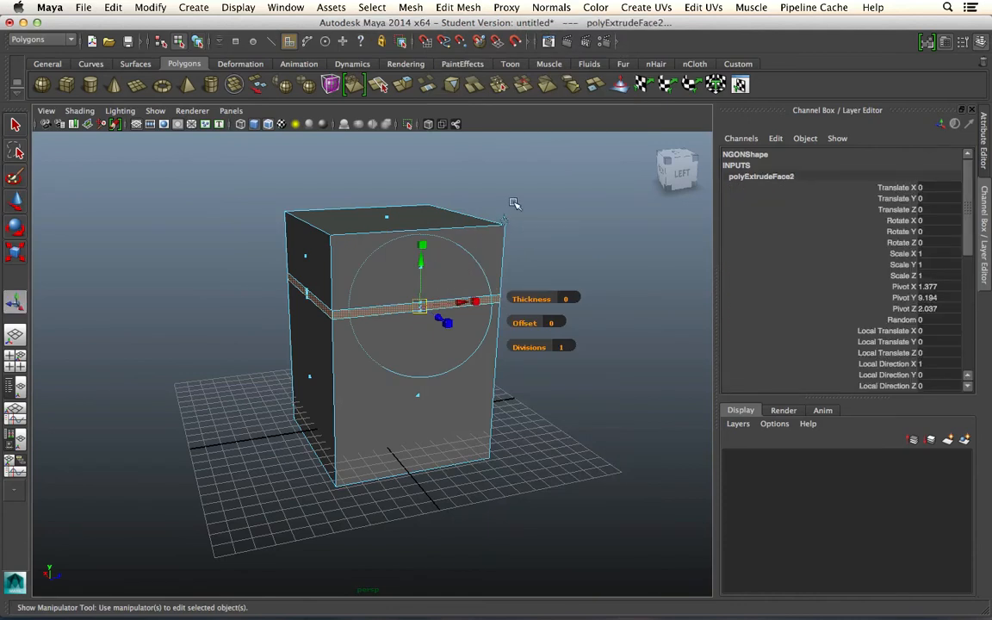
{"action": "left_click", "coordinate": [502, 223]}
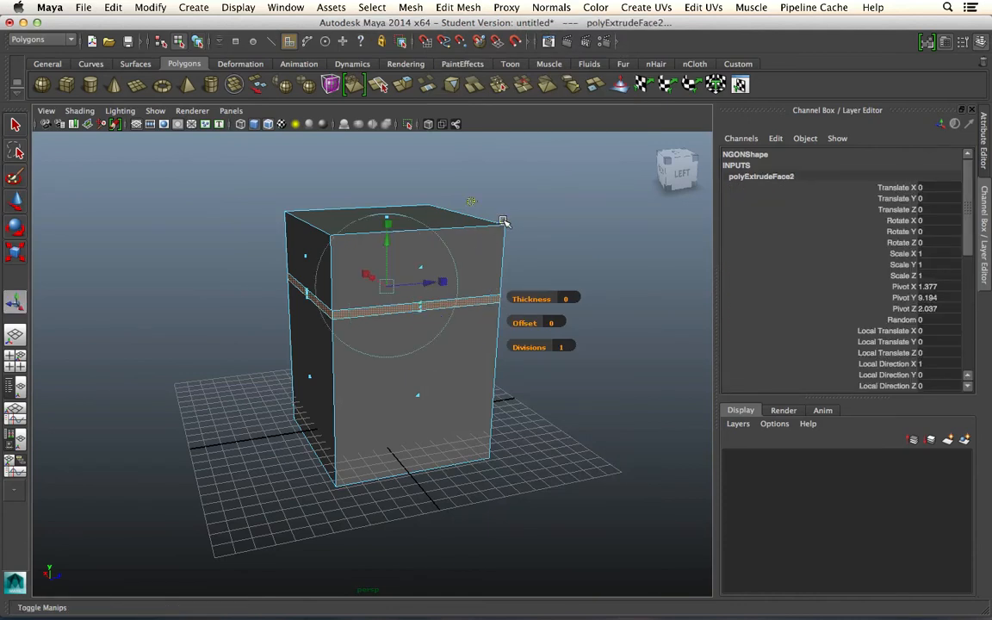
{"action": "left_click", "coordinate": [444, 280]}
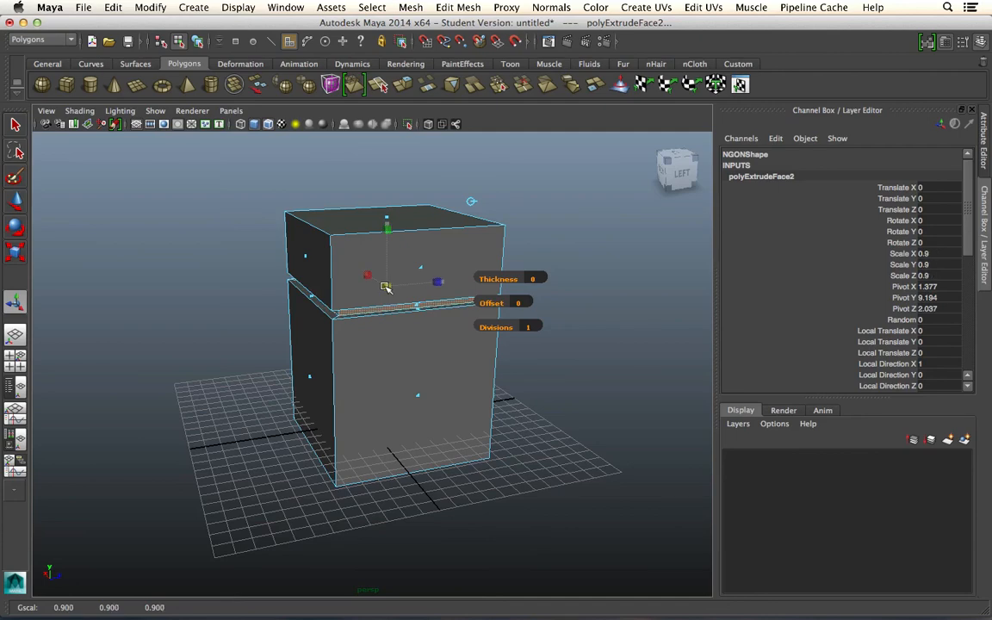
{"action": "left_click_drag", "start_coordinate": [386, 287], "coordinate": [521, 282], "text": "alt"}
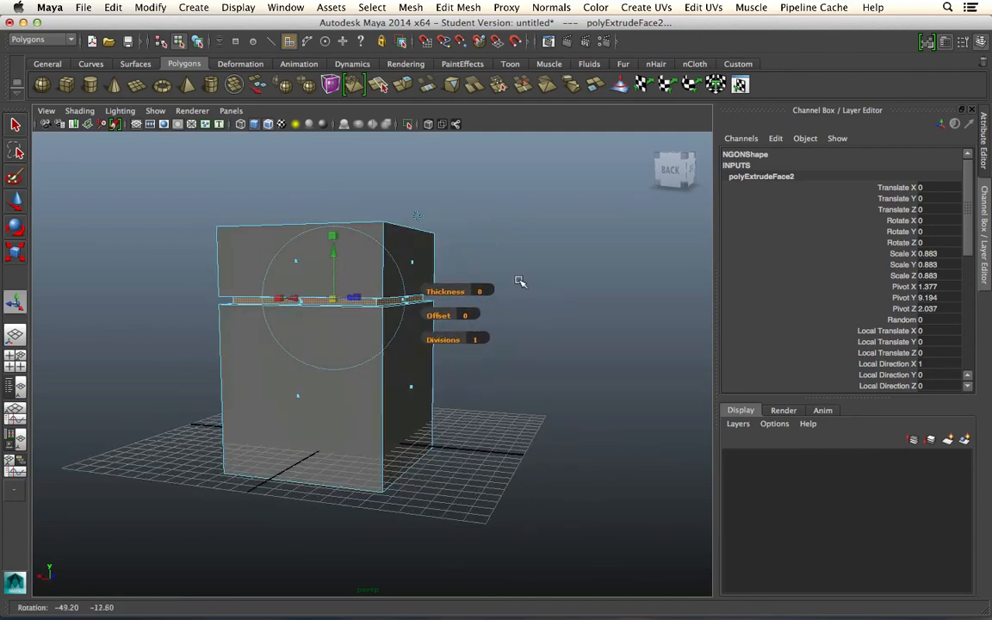
{"action": "right_click_drag", "start_coordinate": [360, 231], "coordinate": [372, 261]}
{"action": "left_click", "coordinate": [446, 271]}
{"action": "right_click_drag", "start_coordinate": [299, 262], "coordinate": [324, 247]}
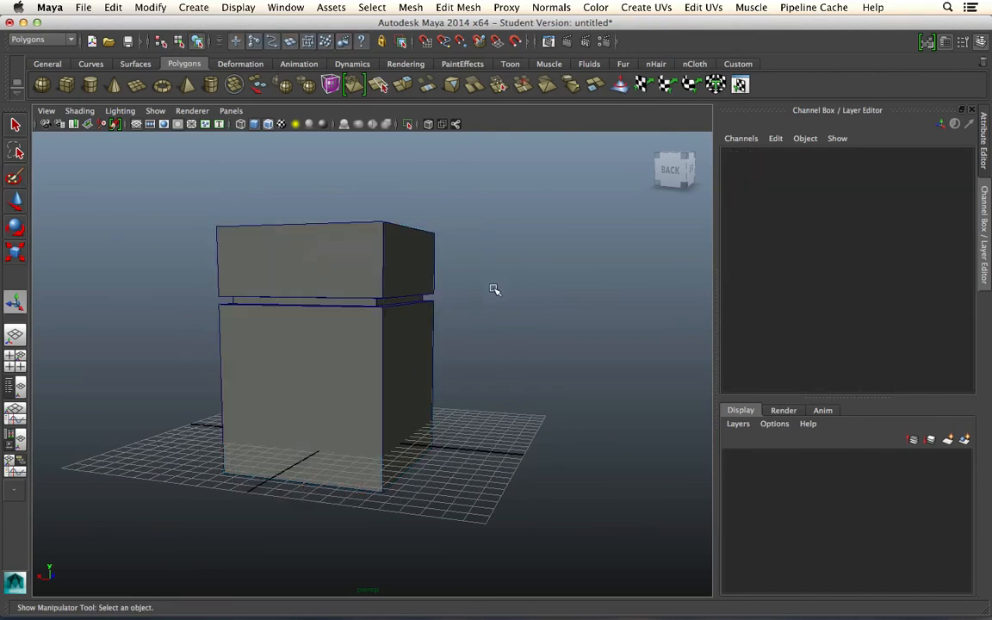
- Extrude the cube's top face and scale it inward to about 0.774 in X and 0.727 in Z, undoing the extra downward move
{"action": "left_click_drag", "start_coordinate": [358, 318], "coordinate": [367, 282], "text": "alt"}
{"action": "left_click", "coordinate": [366, 281]}
{"action": "right_click_drag", "start_coordinate": [368, 275], "coordinate": [381, 290]}
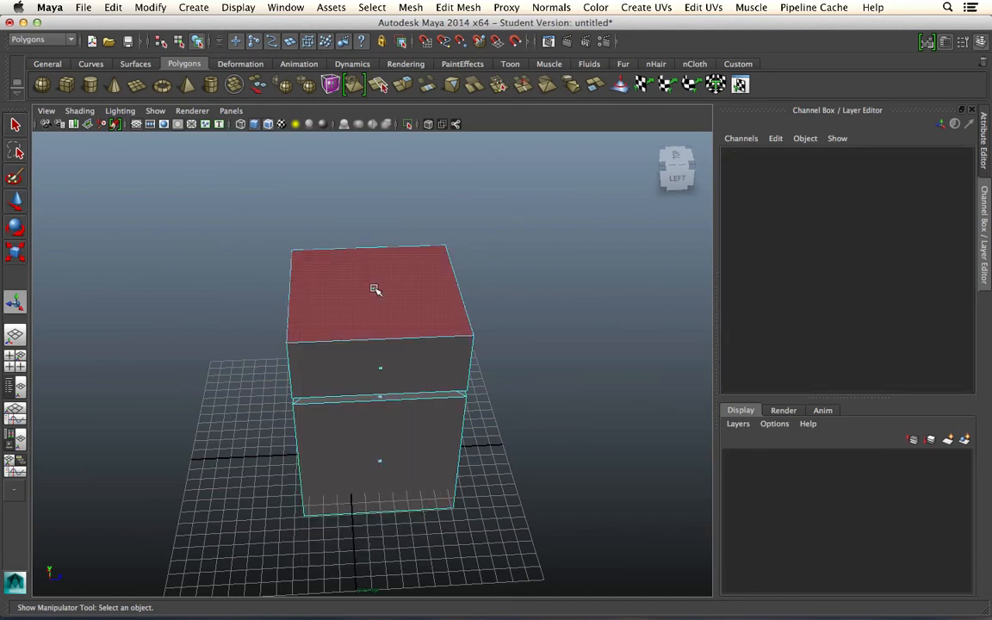
{"action": "left_click", "coordinate": [375, 288]}
{"action": "left_click", "coordinate": [456, 7]}
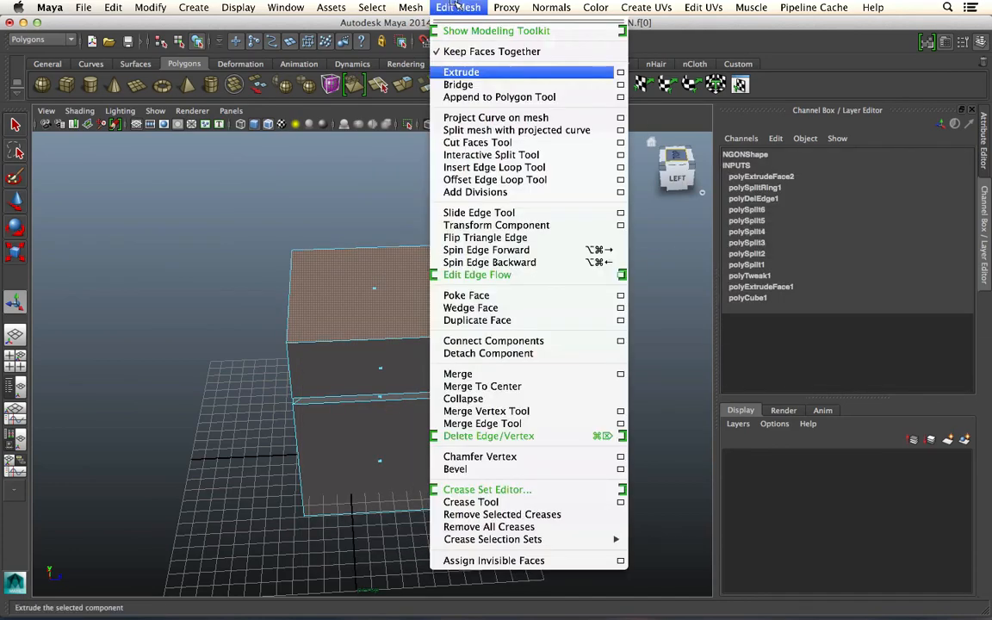
{"action": "left_click", "coordinate": [479, 72]}
{"action": "left_click", "coordinate": [456, 204]}
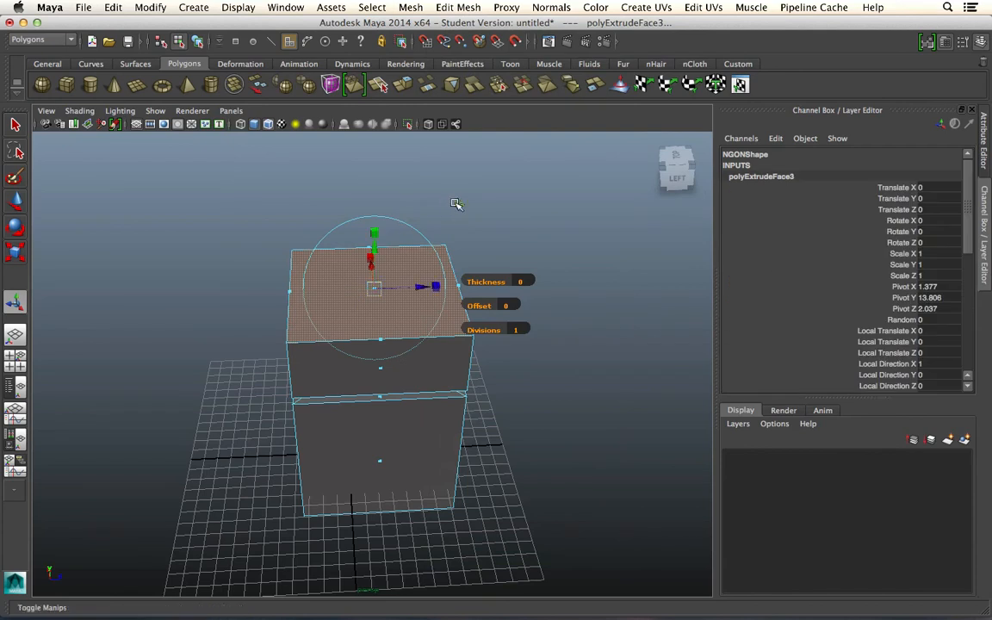
{"action": "left_click_drag", "start_coordinate": [437, 289], "coordinate": [371, 285]}
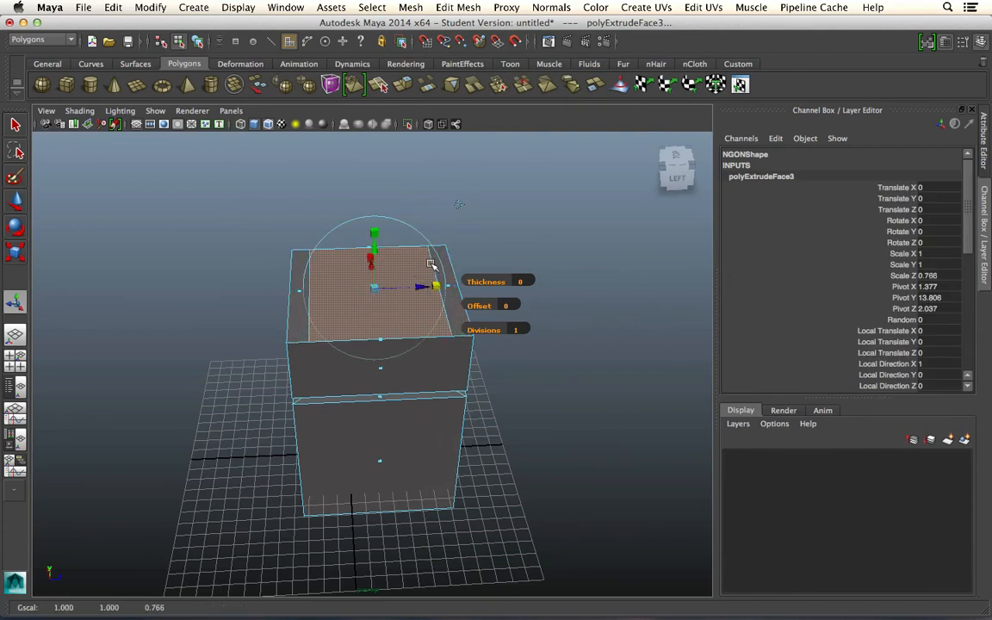
{"action": "left_click_drag", "start_coordinate": [430, 263], "coordinate": [499, 284], "text": "alt"}
{"action": "left_click_drag", "start_coordinate": [438, 290], "coordinate": [491, 278]}
{"action": "left_click_drag", "start_coordinate": [380, 249], "coordinate": [383, 266]}
{"action": "key", "text": "ctrl+z"}
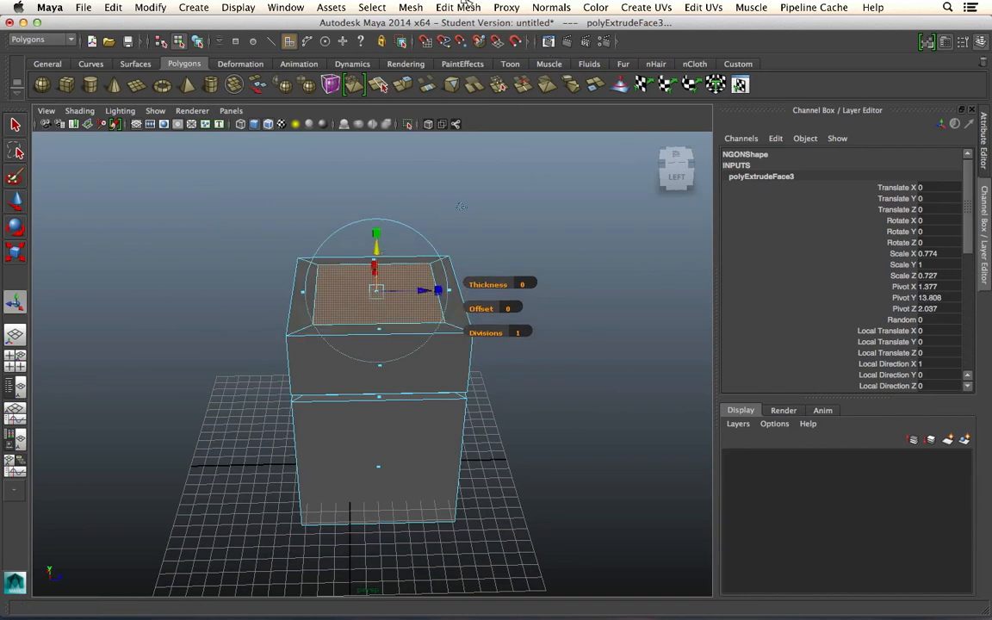
- Extrude the inner top face again, push it down to Translate Y about -2.631, and clear the selection in object mode
{"action": "left_click", "coordinate": [459, 7]}
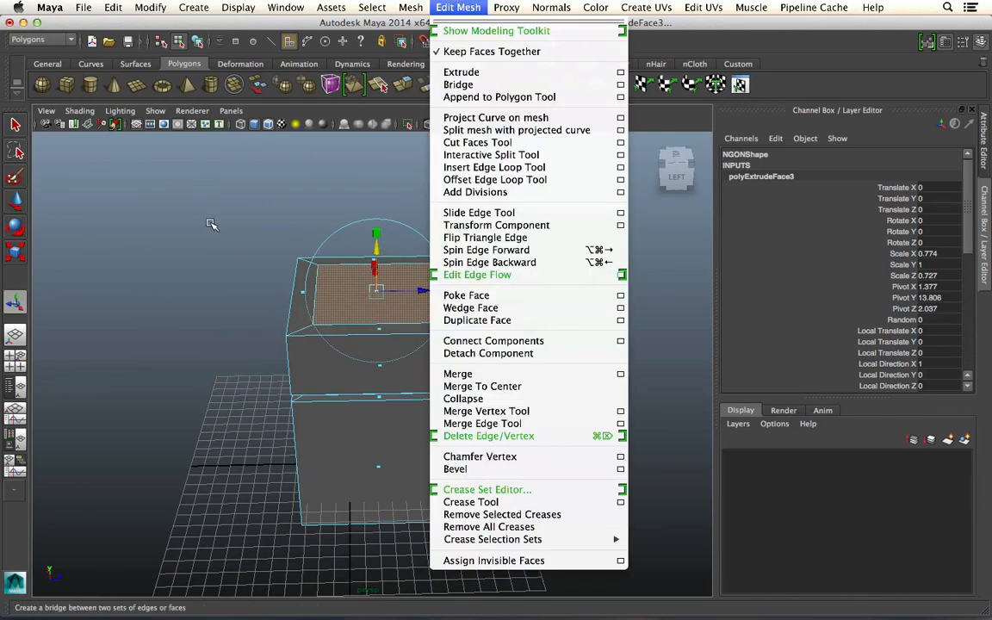
{"action": "left_click", "coordinate": [461, 72]}
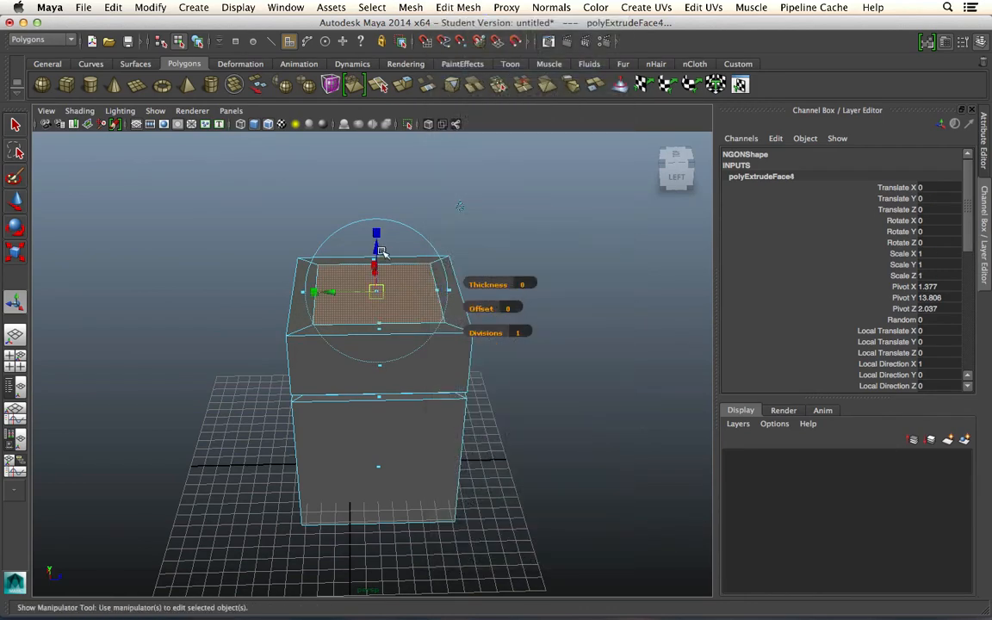
{"action": "left_click", "coordinate": [461, 208]}
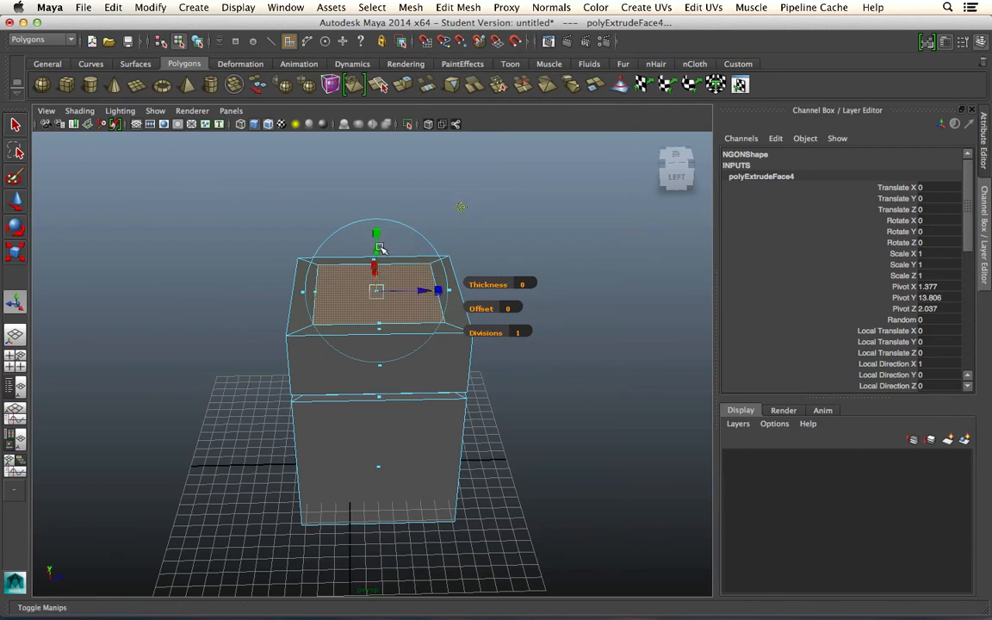
{"action": "left_click_drag", "start_coordinate": [380, 248], "coordinate": [382, 286]}
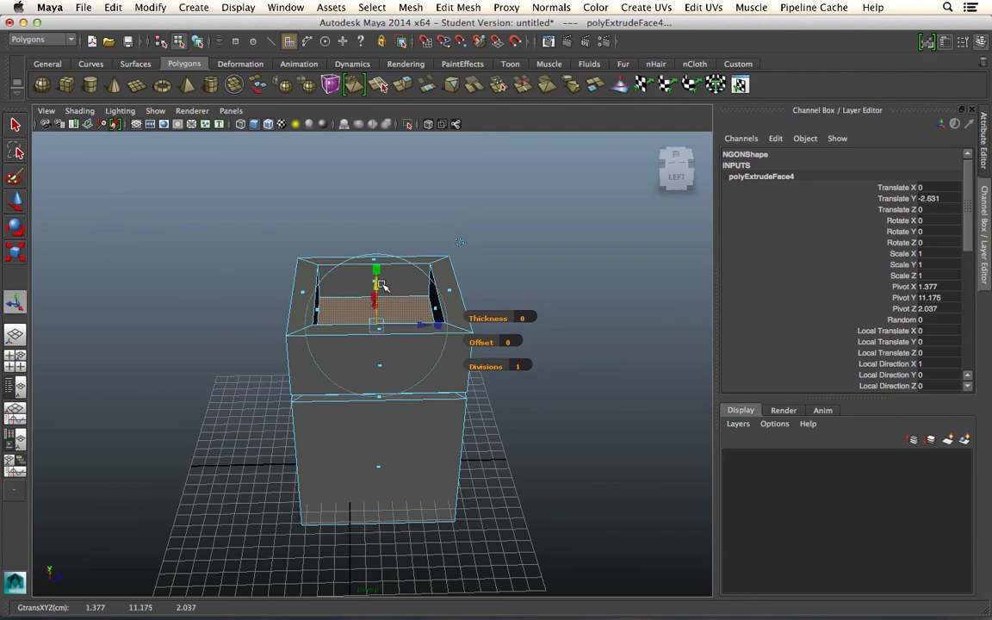
{"action": "right_click_drag", "start_coordinate": [441, 263], "coordinate": [488, 246]}
{"action": "left_click", "coordinate": [603, 283]}
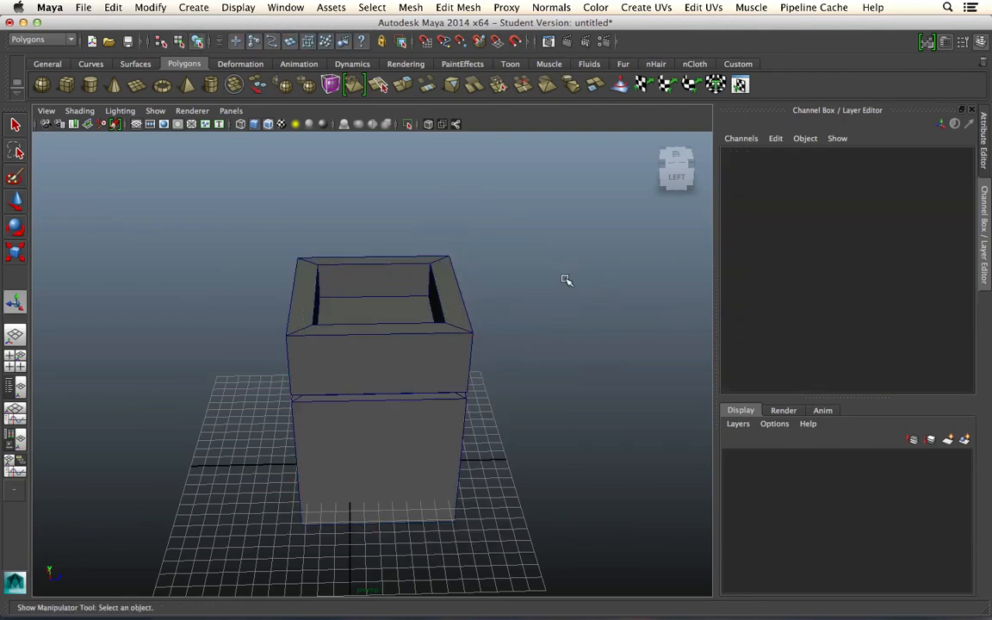
- Examine the recessed top and the groove around the cube from several angles and distances
{"action": "left_click_drag", "start_coordinate": [565, 281], "coordinate": [473, 306], "text": "alt"}
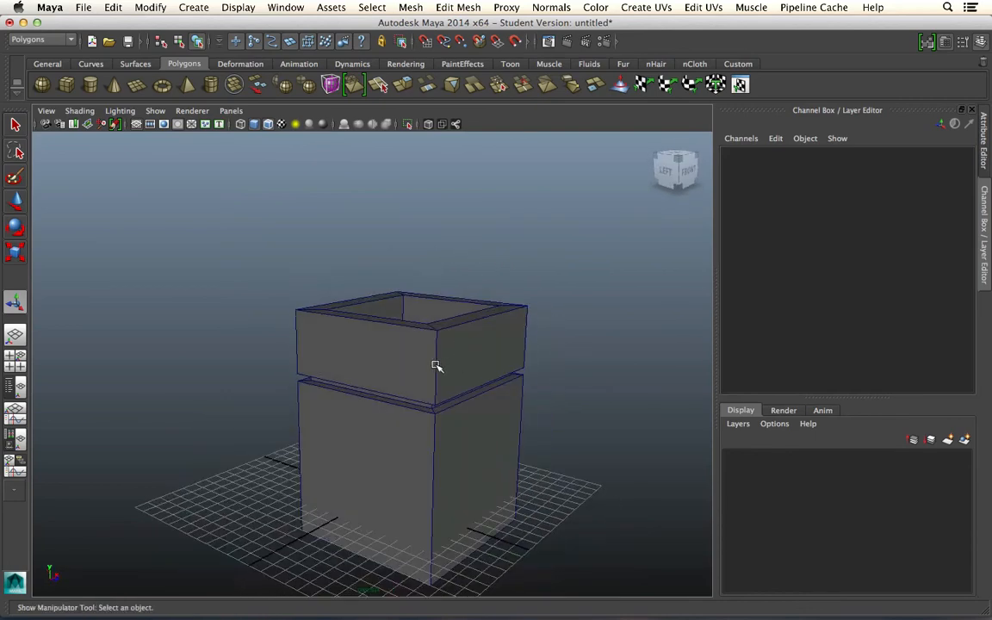
{"action": "left_click_drag", "start_coordinate": [402, 346], "coordinate": [505, 414], "text": "alt"}
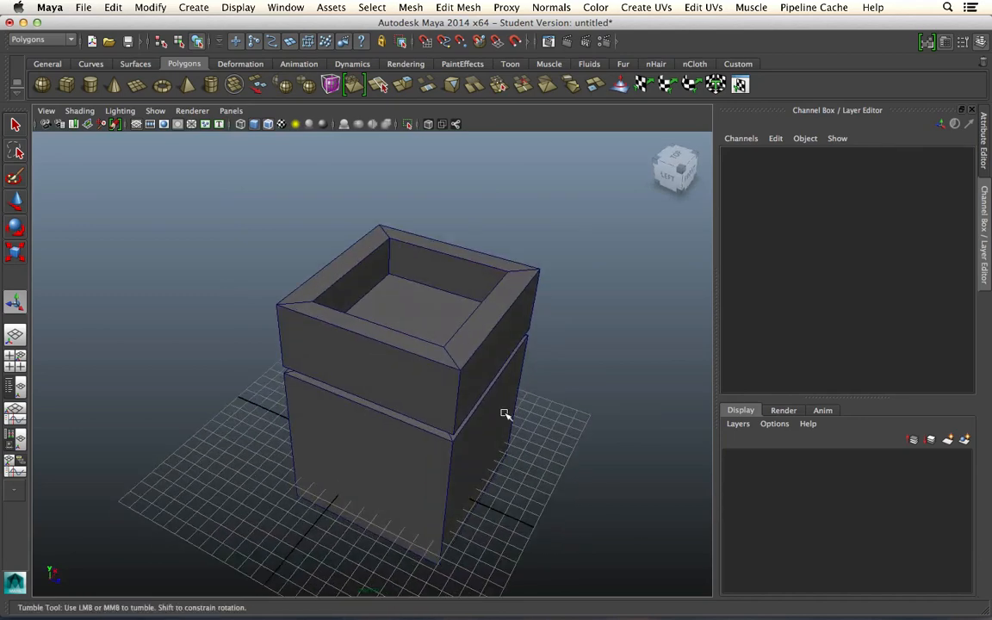
{"action": "right_click_drag", "start_coordinate": [505, 414], "coordinate": [711, 498], "text": "alt"}
{"action": "left_click_drag", "start_coordinate": [423, 320], "coordinate": [489, 330], "text": "alt"}
{"action": "left_click", "coordinate": [490, 331]}
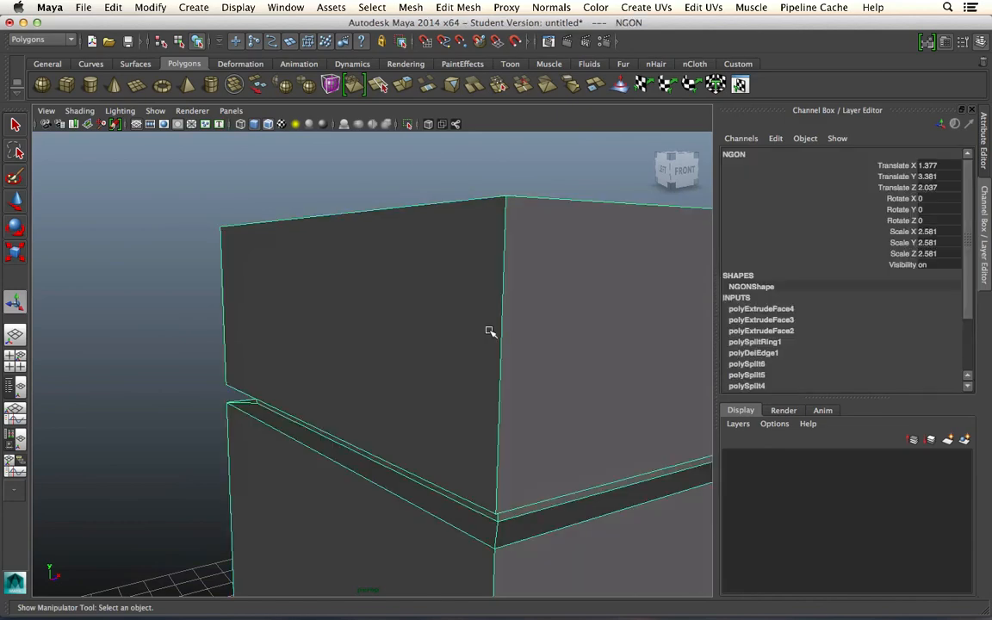
{"action": "scroll", "coordinate": [483, 391], "scroll_direction": "up", "scroll_amount": 5}
{"action": "scroll", "coordinate": [483, 392], "scroll_direction": "down", "scroll_amount": 15}
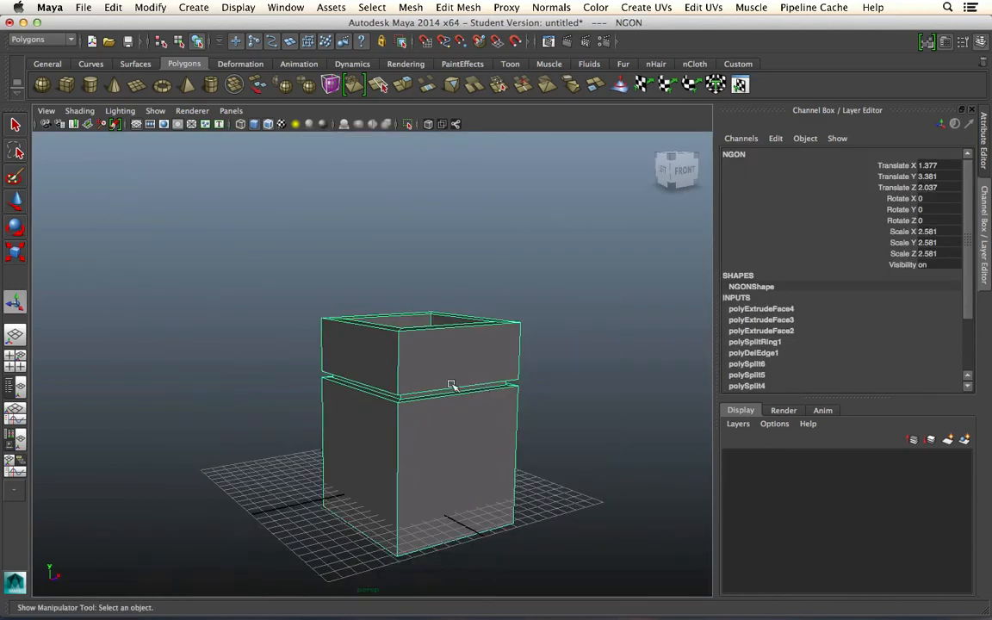
- Preview the cube with smoothing, compare it with the unsmoothed display, and return to the unsmoothed display
{"action": "left_click_drag", "start_coordinate": [423, 385], "coordinate": [443, 410], "text": "alt"}
{"action": "key", "text": "3"}
{"action": "left_click_drag", "start_coordinate": [442, 352], "coordinate": [529, 389], "text": "alt"}
{"action": "key", "text": "1"}
{"action": "key", "text": "3"}
{"action": "left_click", "coordinate": [552, 400]}
{"action": "left_click", "coordinate": [386, 350]}
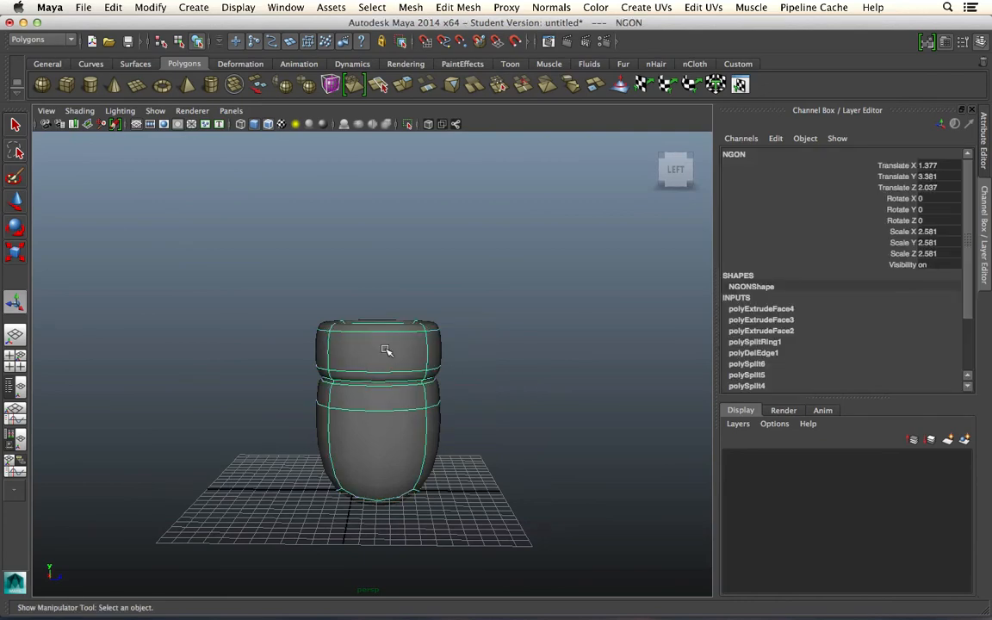
{"action": "key", "text": "1"}
- Clear the selection, reselect the grooved cube in object mode, and delete its construction history
{"action": "left_click_drag", "start_coordinate": [417, 370], "coordinate": [519, 412], "text": "alt"}
{"action": "left_click", "coordinate": [549, 438]}
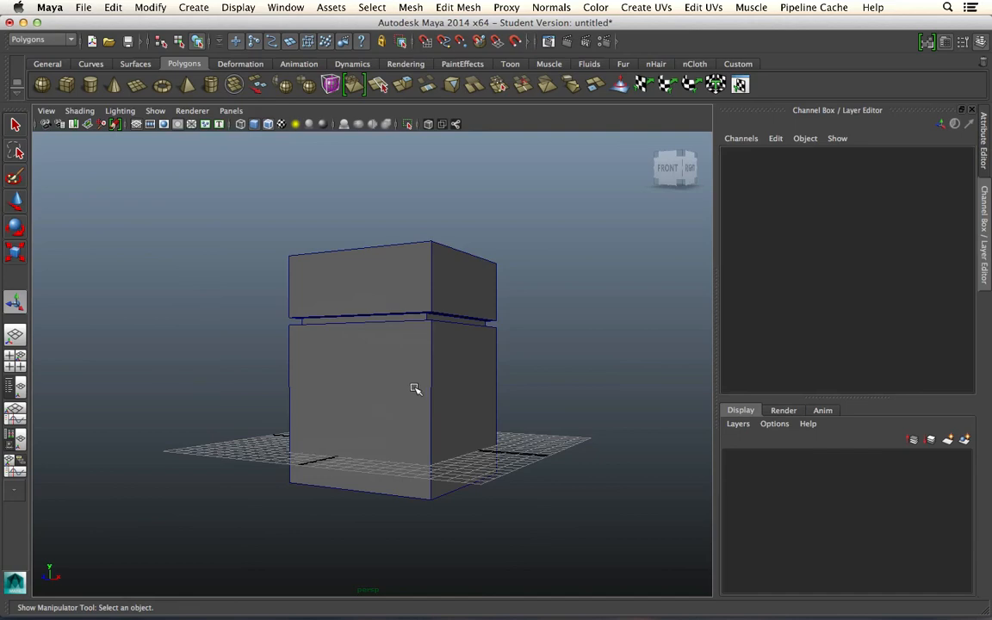
{"action": "left_click_drag", "start_coordinate": [415, 389], "coordinate": [528, 394], "text": "alt"}
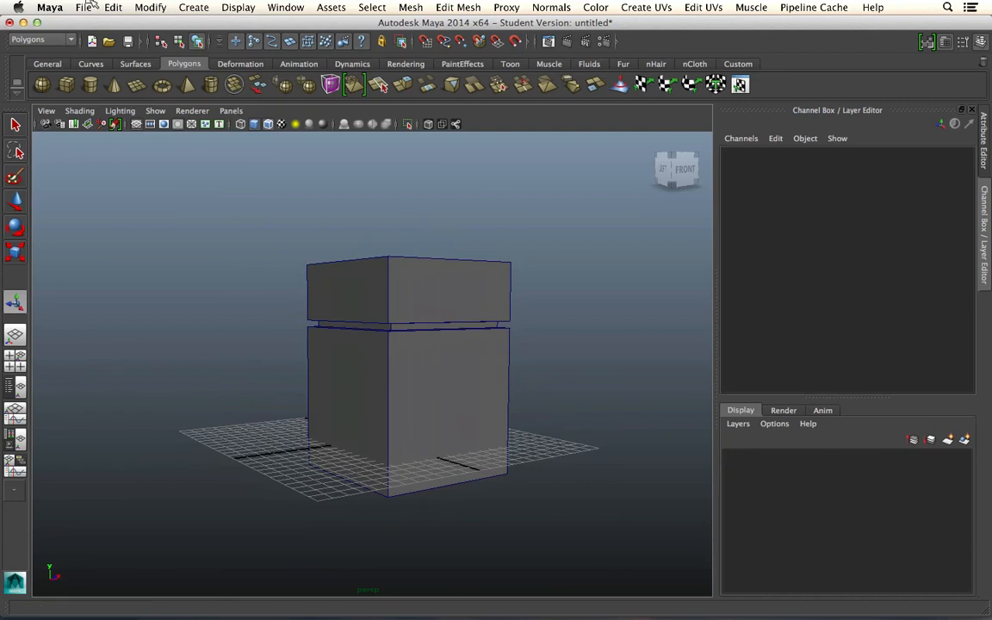
{"action": "left_click", "coordinate": [399, 288]}
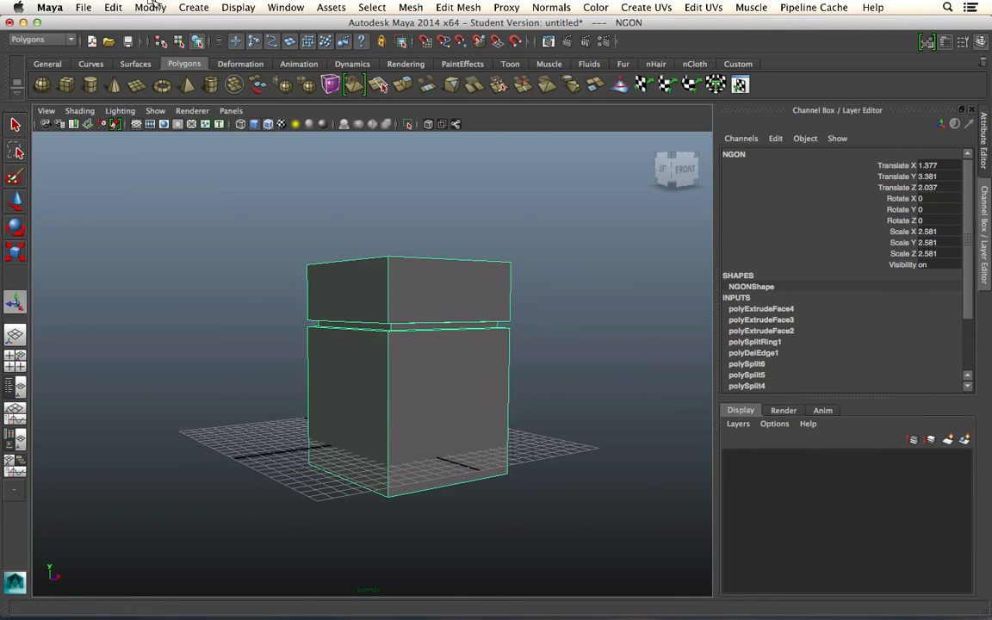
{"action": "left_click", "coordinate": [115, 7]}
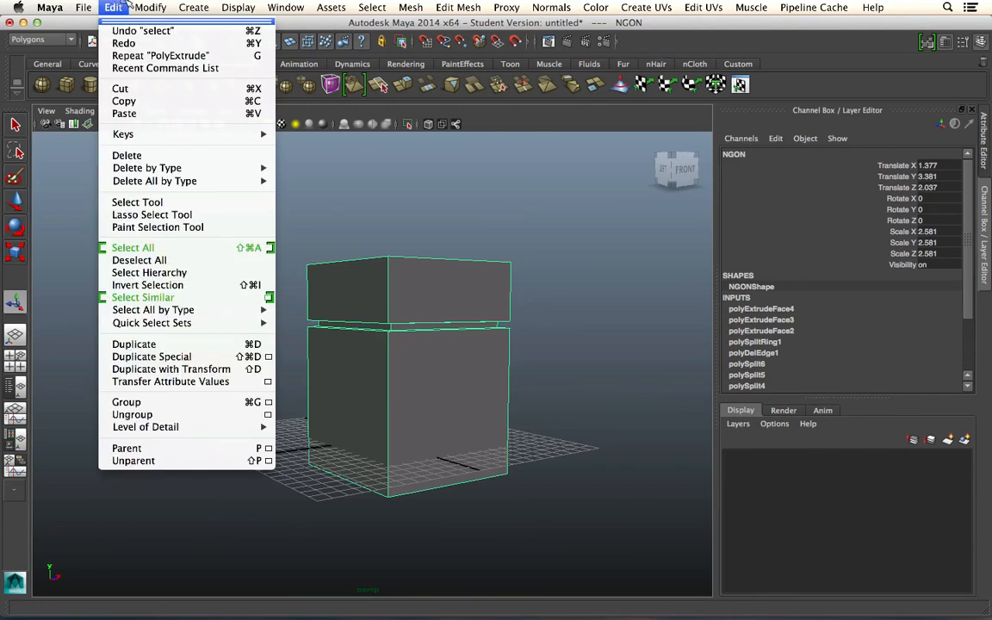
{"action": "mouse_move", "coordinate": [136, 5]}
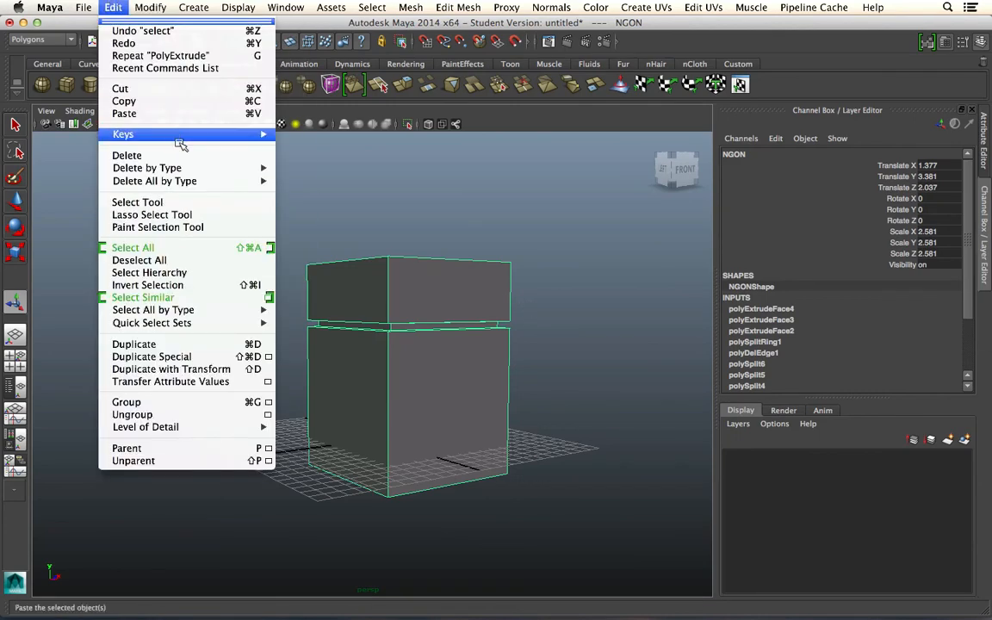
{"action": "mouse_move", "coordinate": [187, 167]}
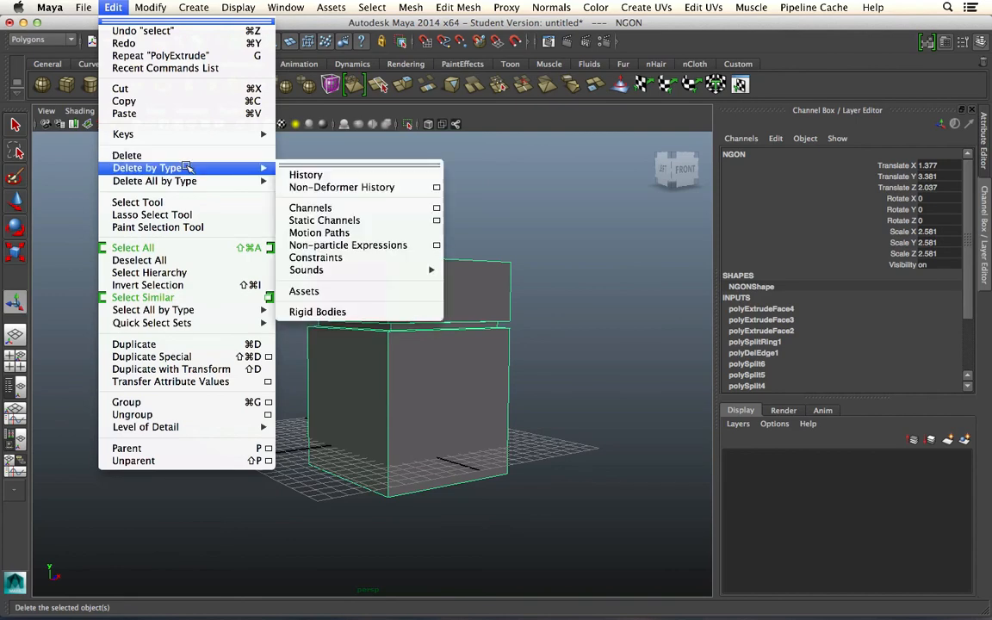
{"action": "left_click", "coordinate": [315, 176]}
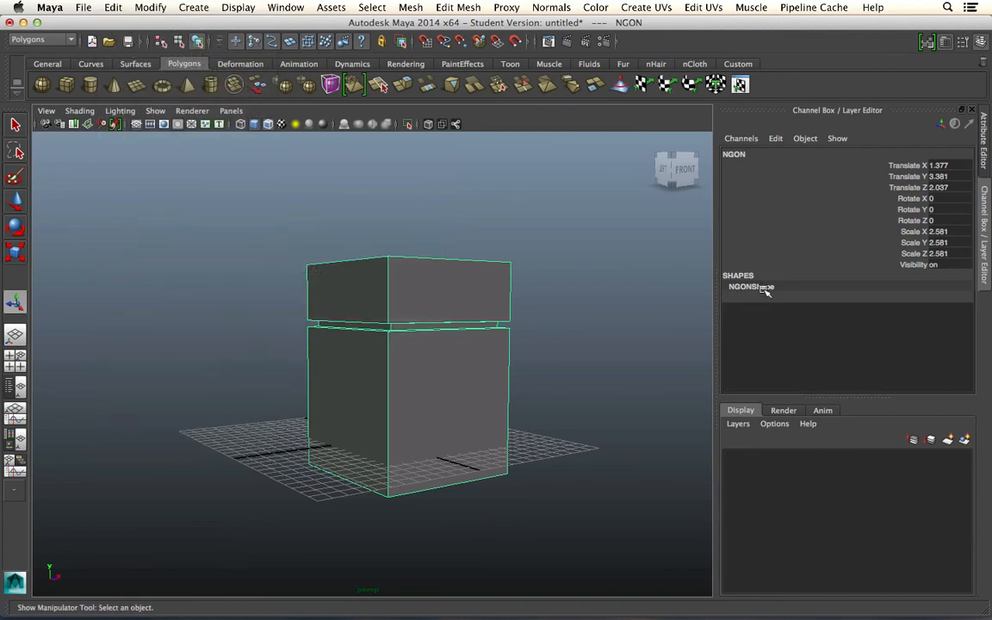
- Center the grooved cube's pivot and activate the Rotate tool on it
{"action": "left_click_drag", "start_coordinate": [514, 372], "coordinate": [465, 392], "text": "alt"}
{"action": "key", "text": "w"}
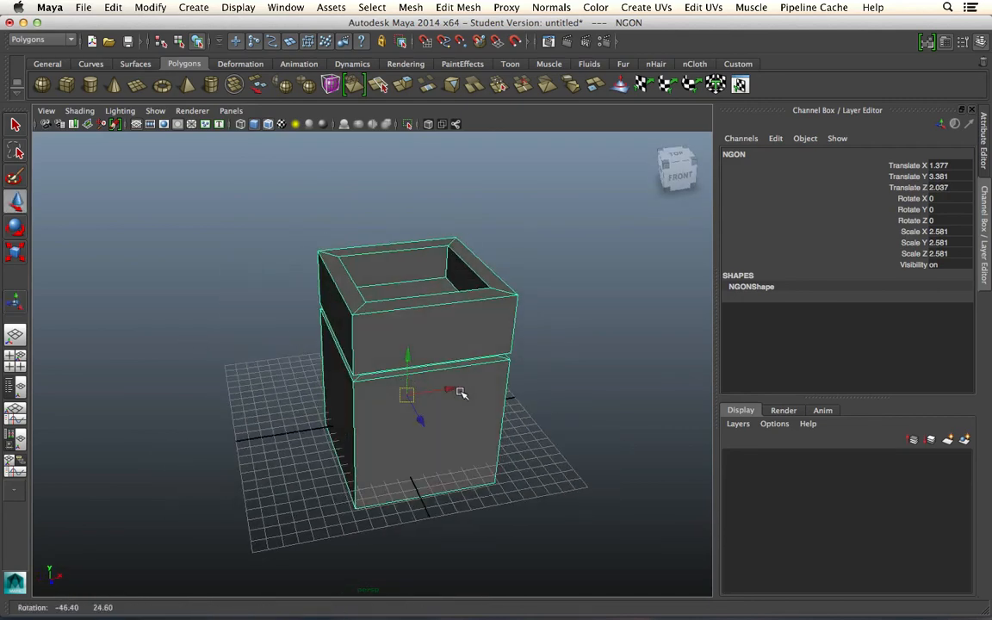
{"action": "left_click", "coordinate": [148, 8]}
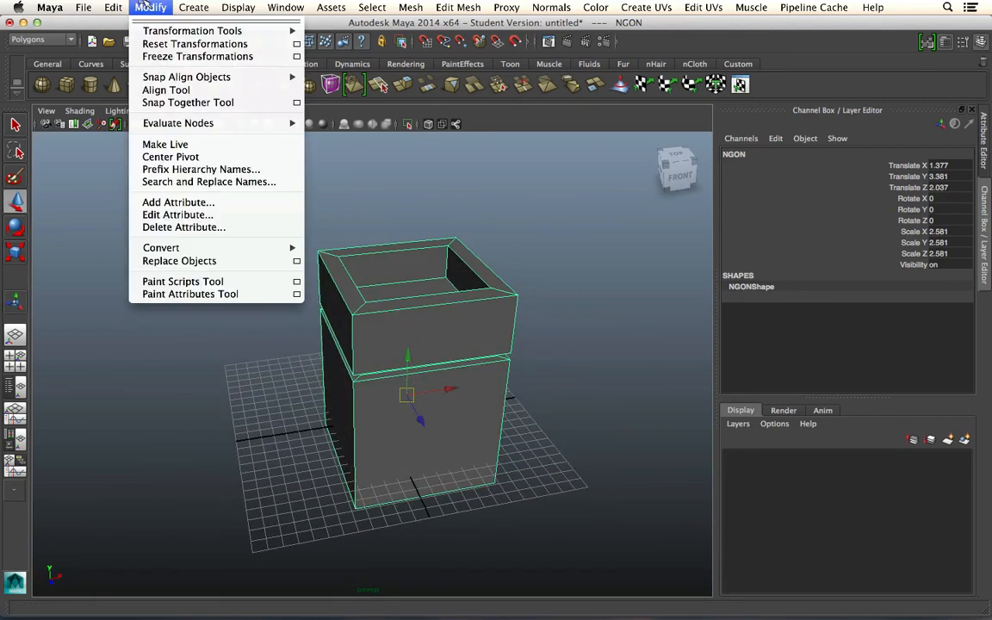
{"action": "left_click", "coordinate": [185, 156]}
{"action": "mouse_move", "coordinate": [418, 365]}
{"action": "left_mouse_down", "text": "alt"}
{"action": "mouse_move", "coordinate": [483, 341]}
{"action": "mouse_move", "coordinate": [436, 330]}
{"action": "mouse_move", "coordinate": [372, 399]}
{"action": "mouse_move", "coordinate": [519, 308]}
{"action": "mouse_move", "coordinate": [328, 388]}
{"action": "mouse_move", "coordinate": [474, 362]}
{"action": "mouse_move", "coordinate": [383, 422]}
{"action": "mouse_move", "coordinate": [431, 277]}
{"action": "mouse_move", "coordinate": [303, 389]}
{"action": "mouse_move", "coordinate": [341, 345]}
{"action": "mouse_move", "coordinate": [422, 381]}
{"action": "mouse_move", "coordinate": [416, 365]}
{"action": "left_mouse_up", "text": "alt"}
{"action": "key", "text": "e"}
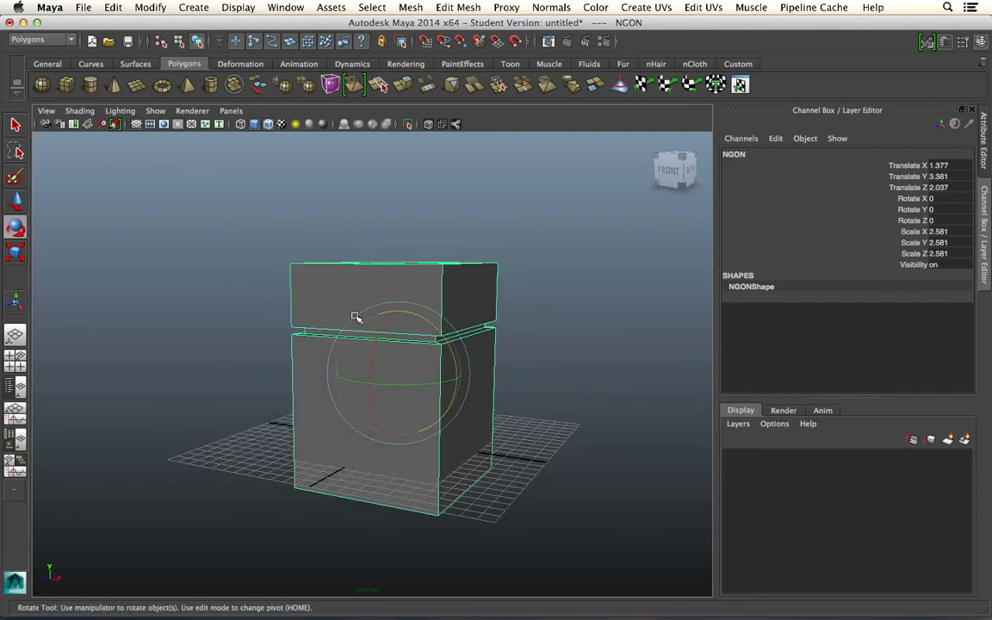